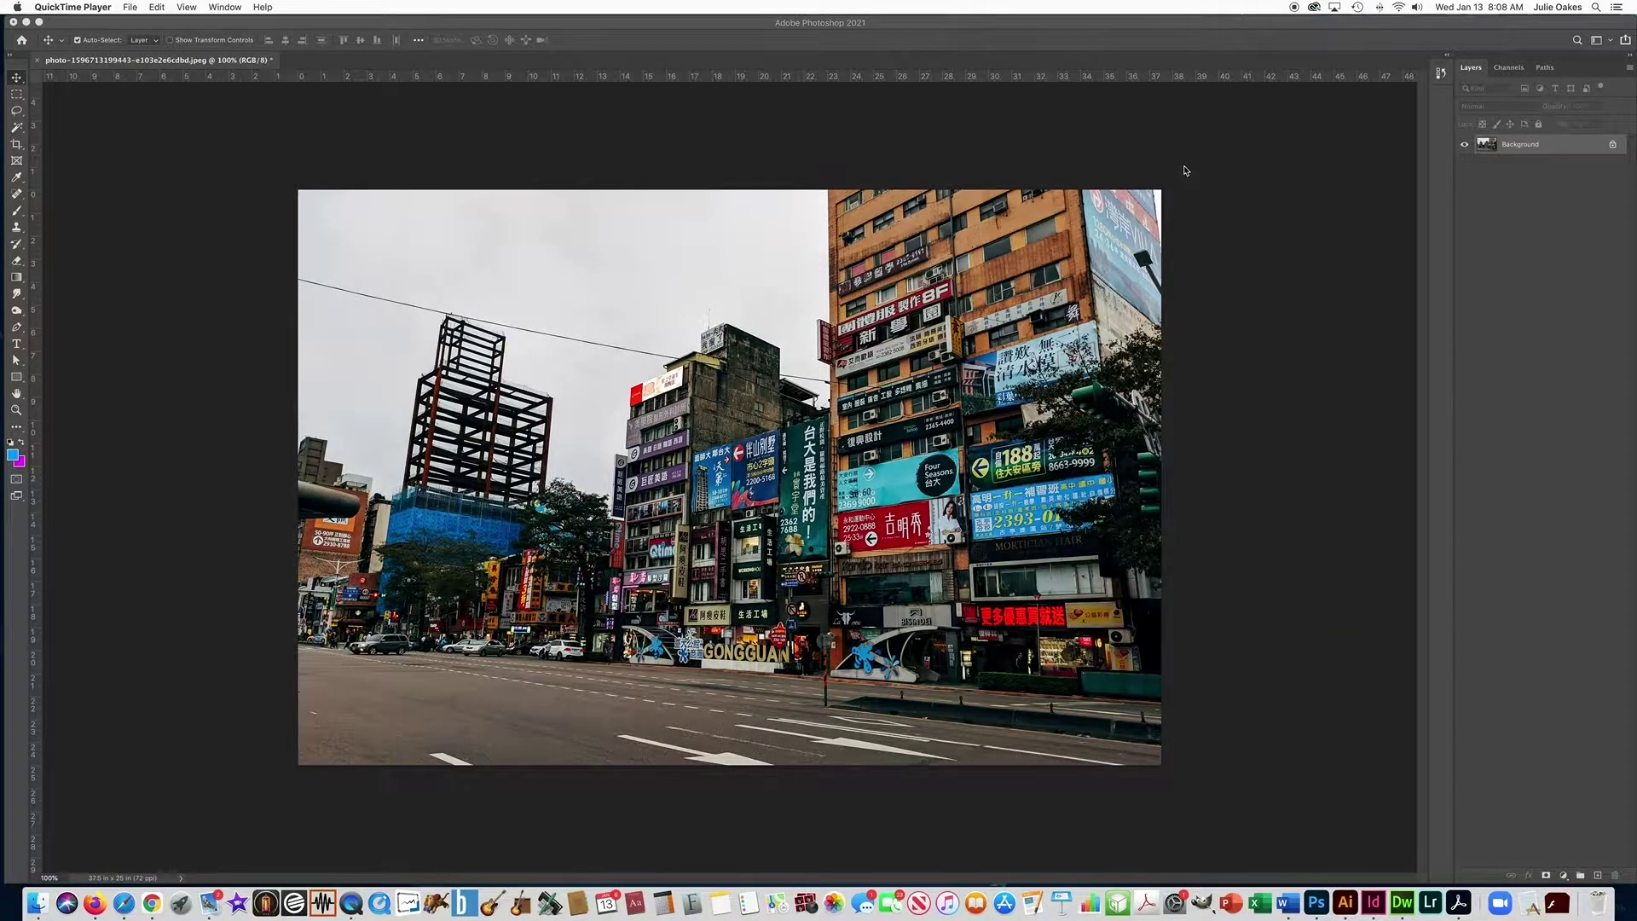
- Select the pale sky with the Magic Wand and extend the selection to similar colours across the photo
{"action": "left_click", "coordinate": [18, 130]}
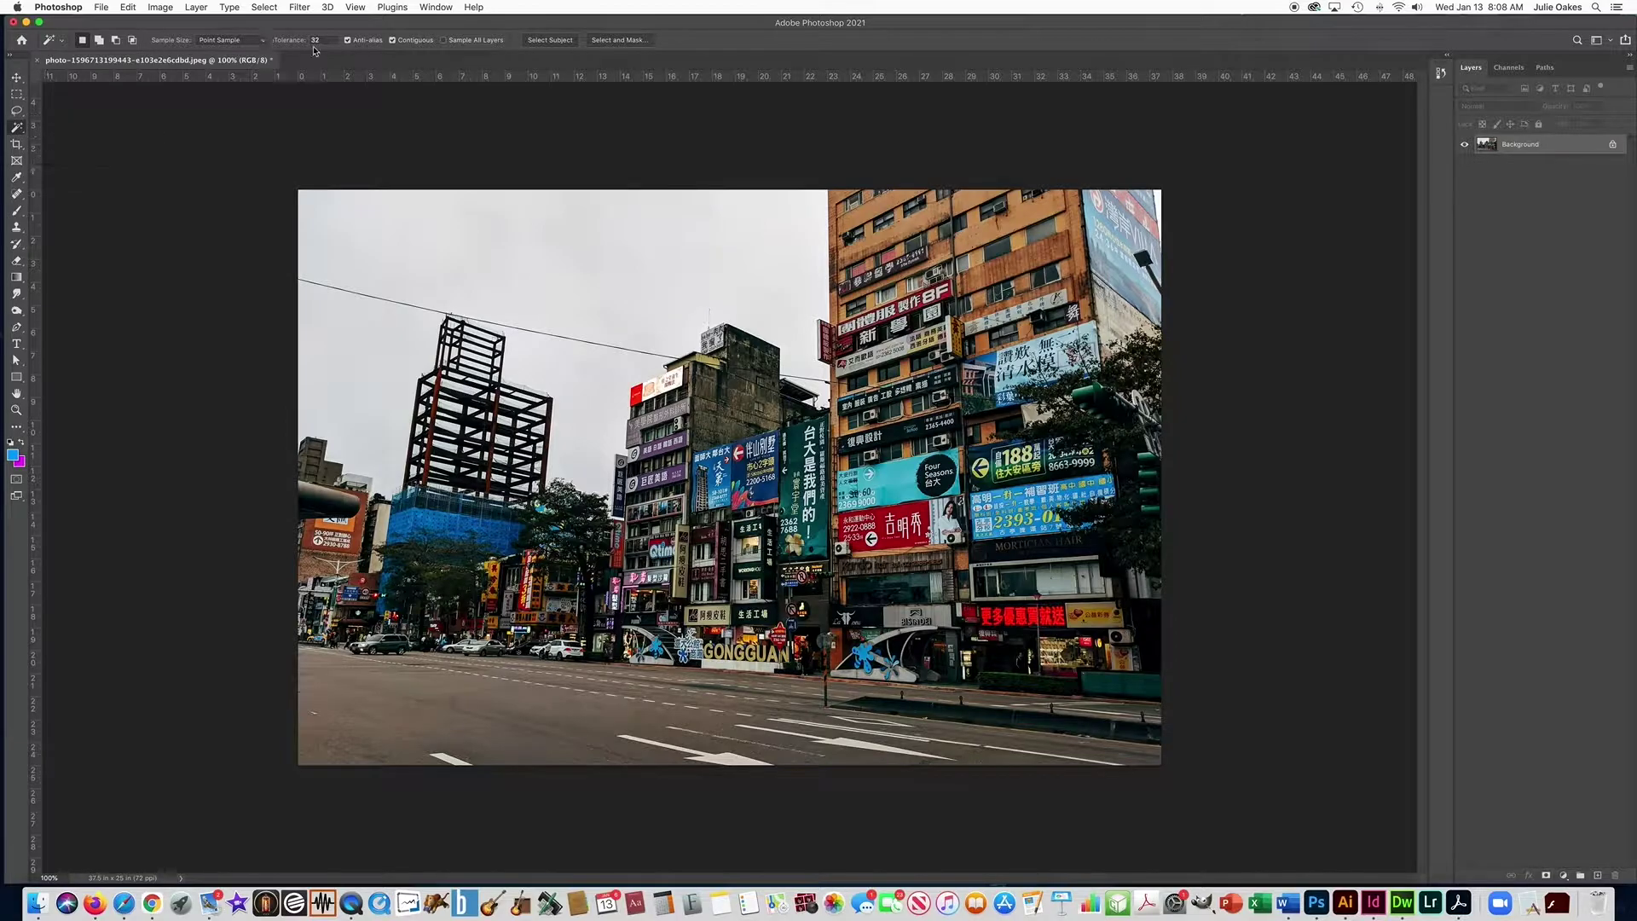
{"action": "left_click", "coordinate": [380, 219]}
{"action": "left_click", "coordinate": [264, 7]}
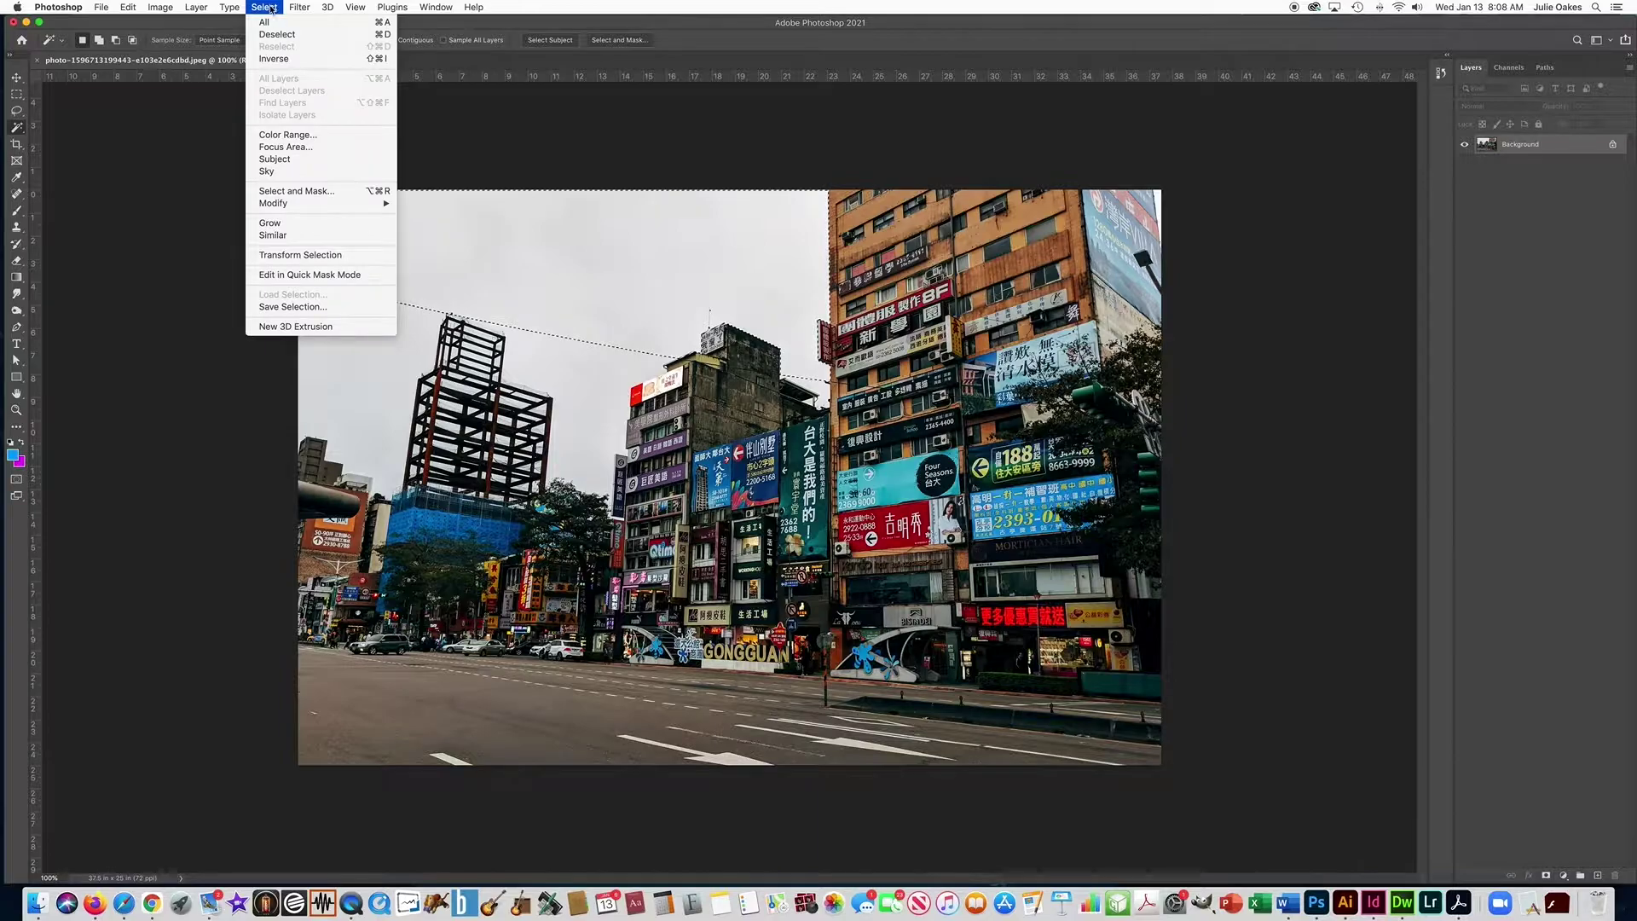
{"action": "left_click", "coordinate": [283, 235]}
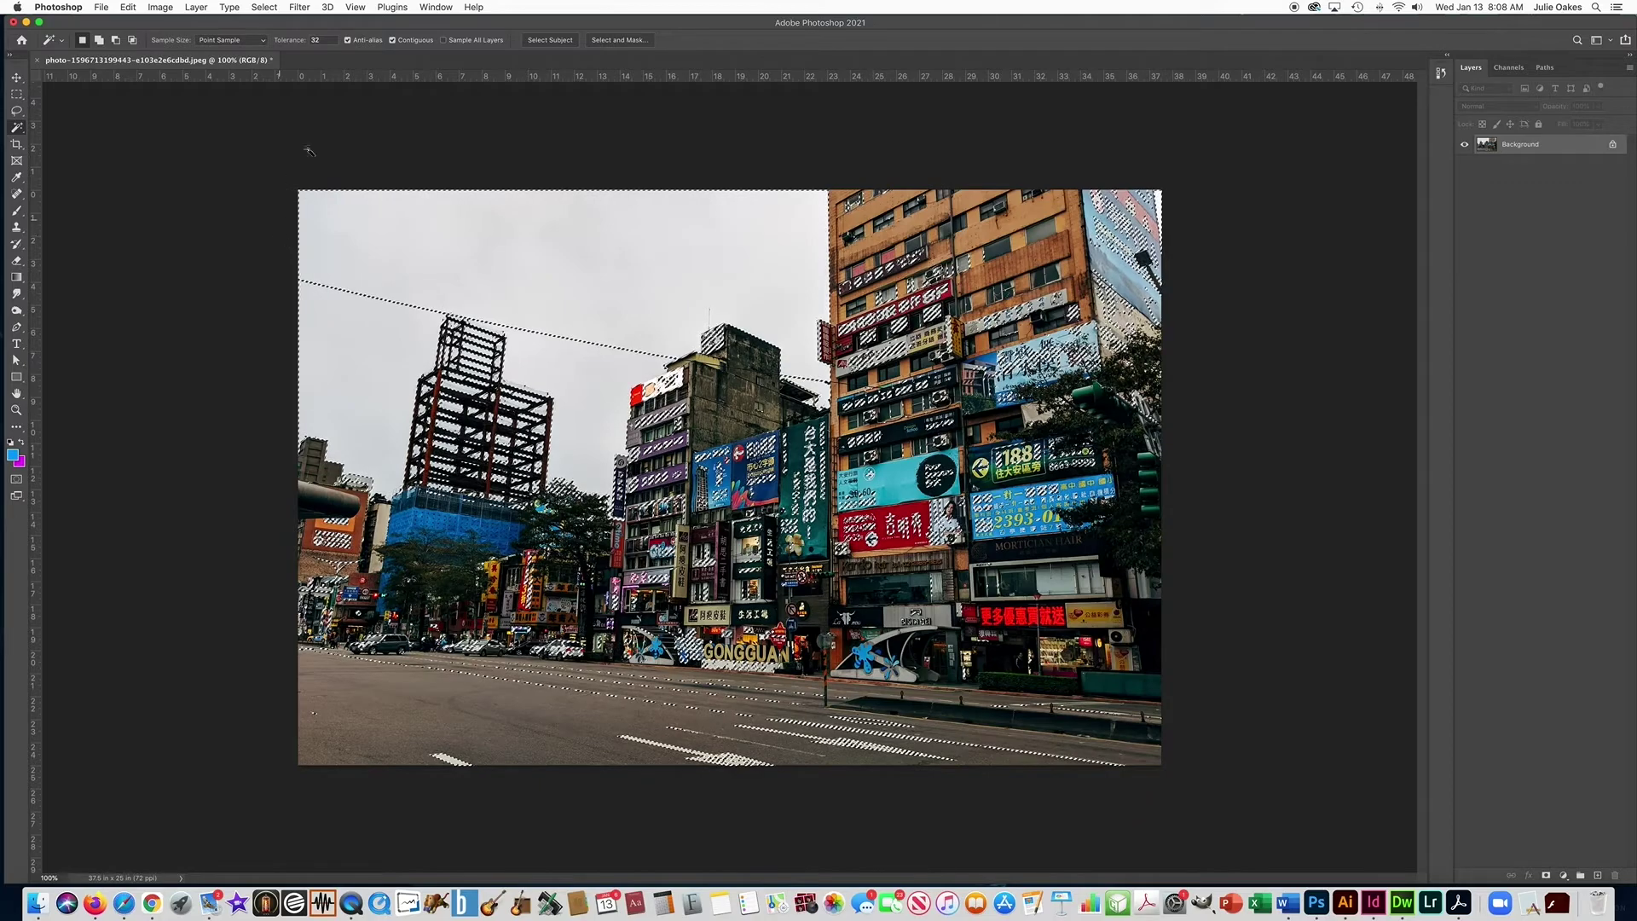
- Open the selection in Select and Mask, previewed as a red Overlay at 100% opacity
{"action": "left_click", "coordinate": [607, 41]}
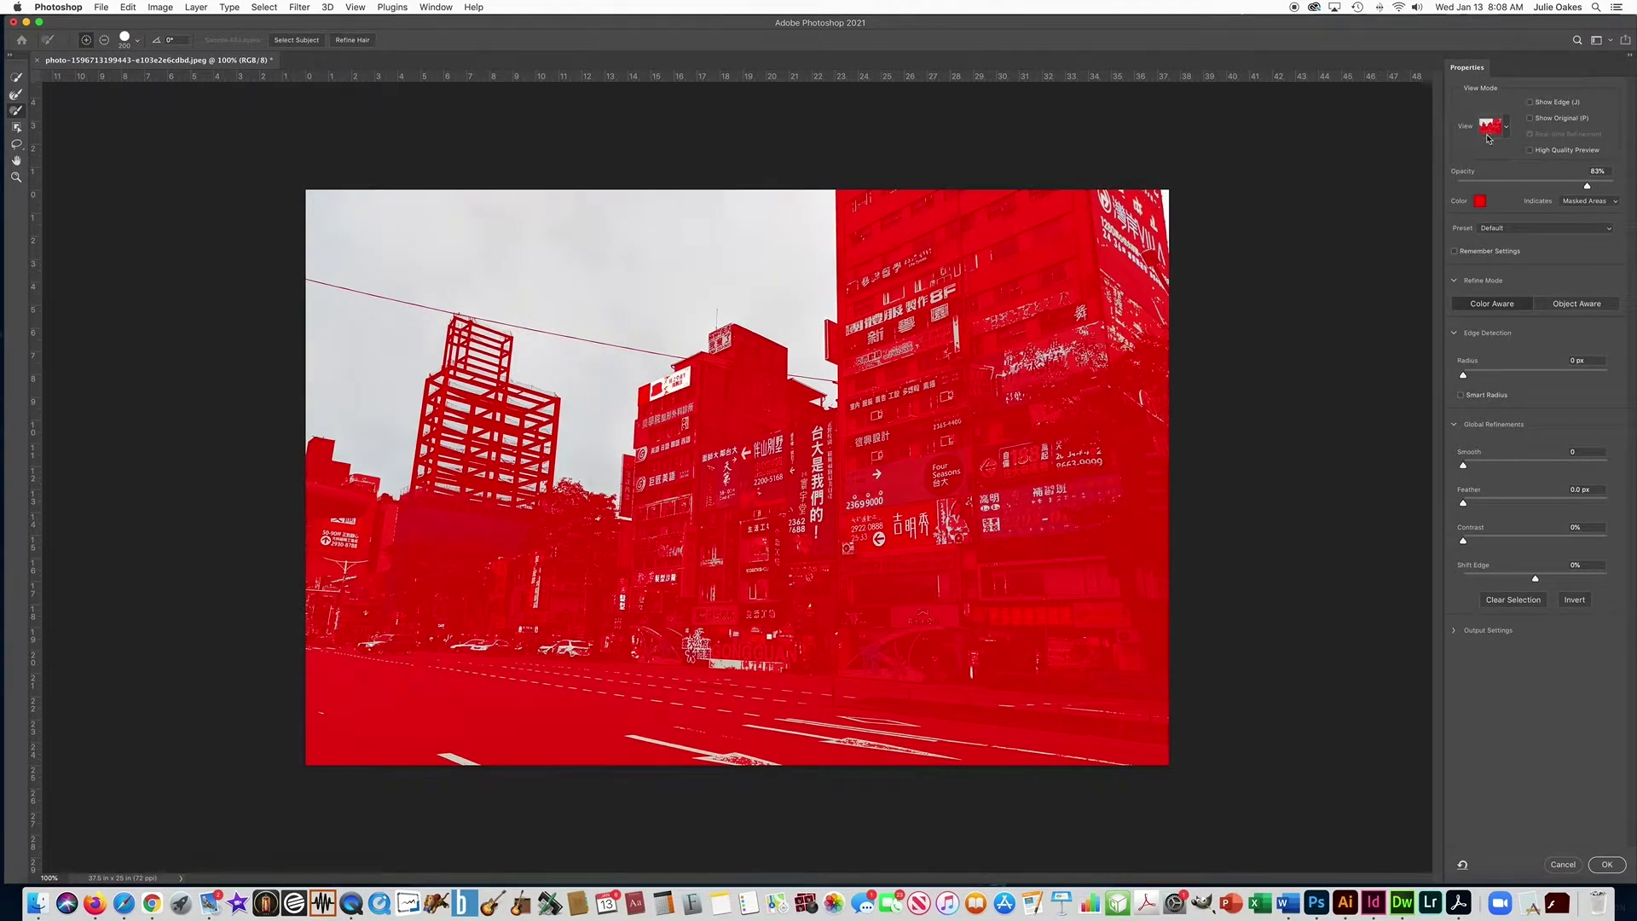
{"action": "left_click", "coordinate": [1506, 129]}
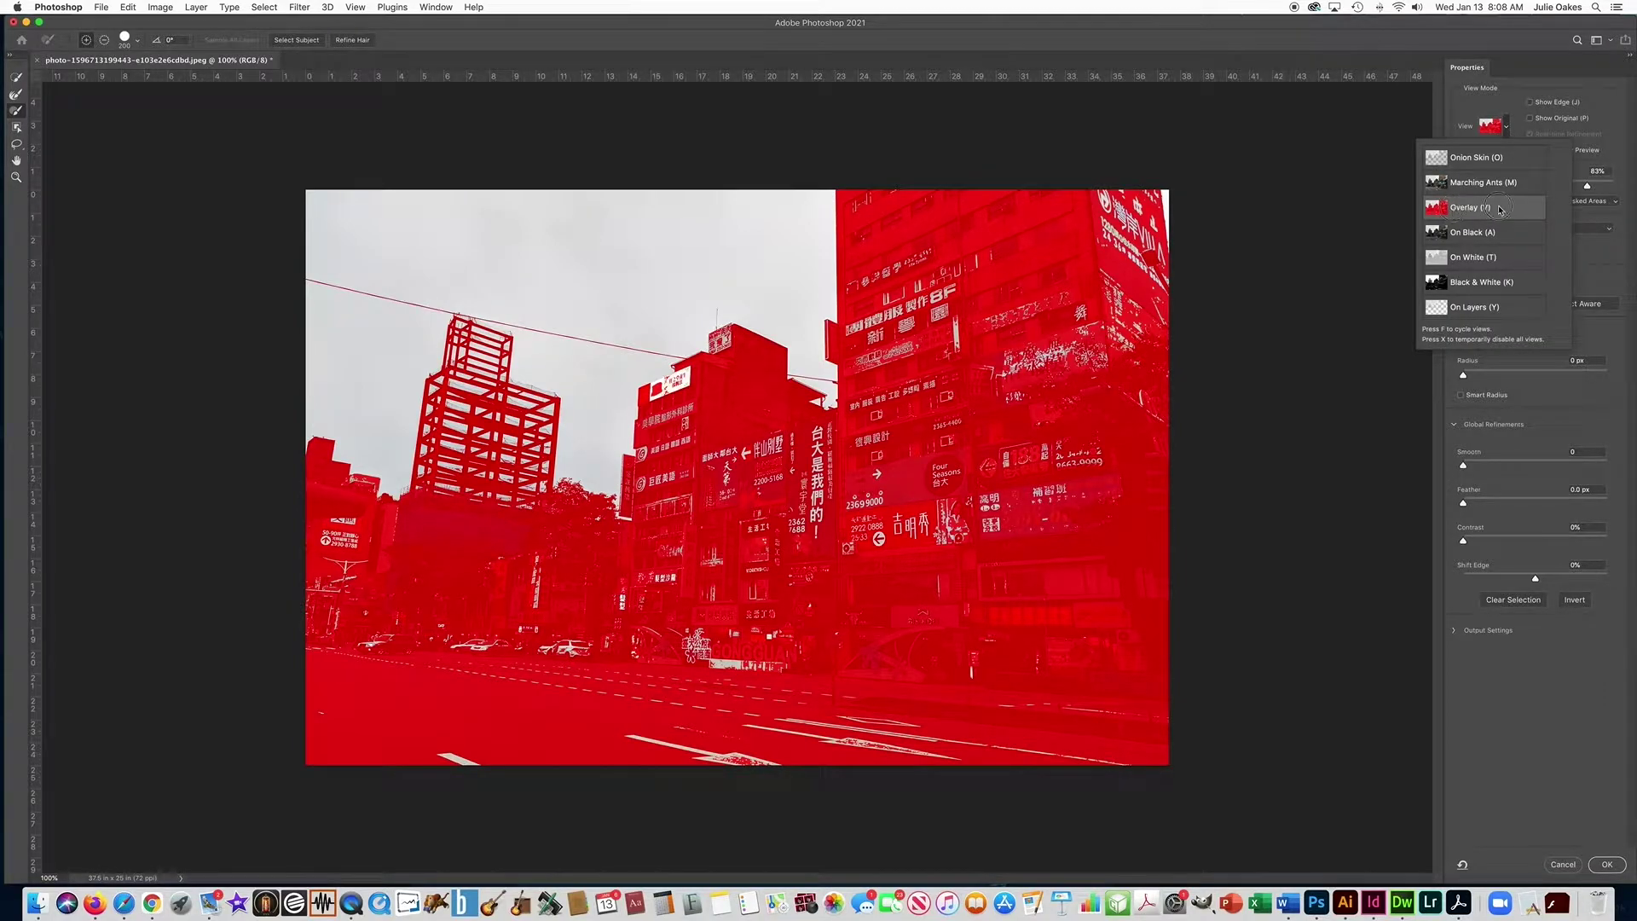
{"action": "left_click", "coordinate": [1504, 210]}
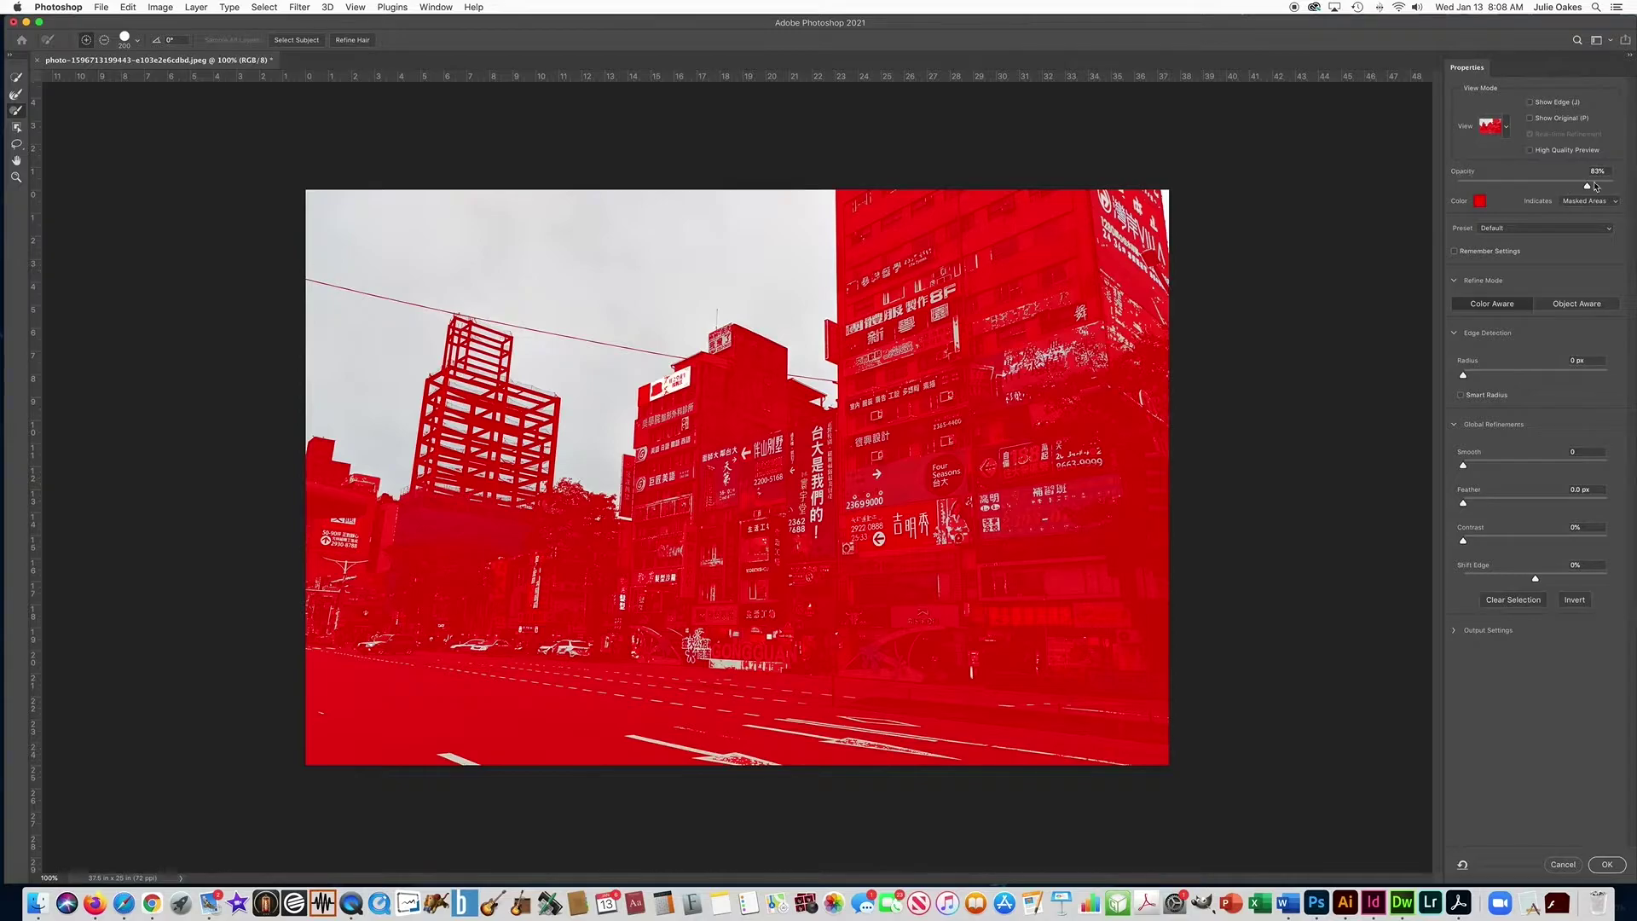
{"action": "left_click_drag", "start_coordinate": [1588, 186], "coordinate": [1622, 188]}
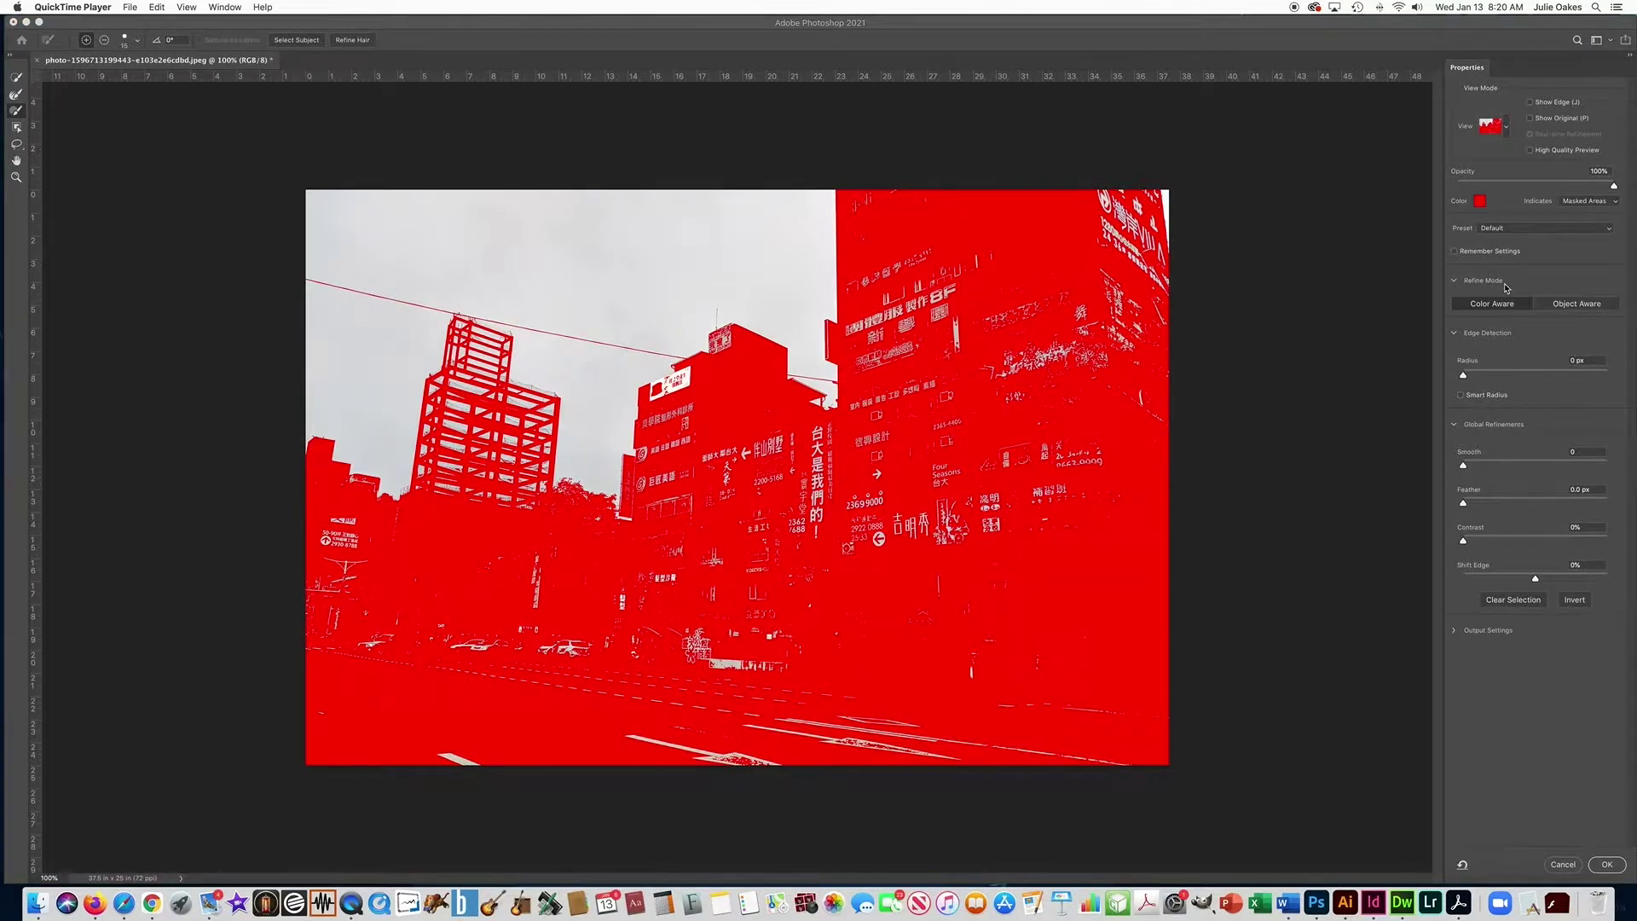
- Toggle the inversion of the selection to compare the masked sky with the masked buildings
{"action": "left_click", "coordinate": [1576, 602]}
{"action": "left_click", "coordinate": [1576, 602]}
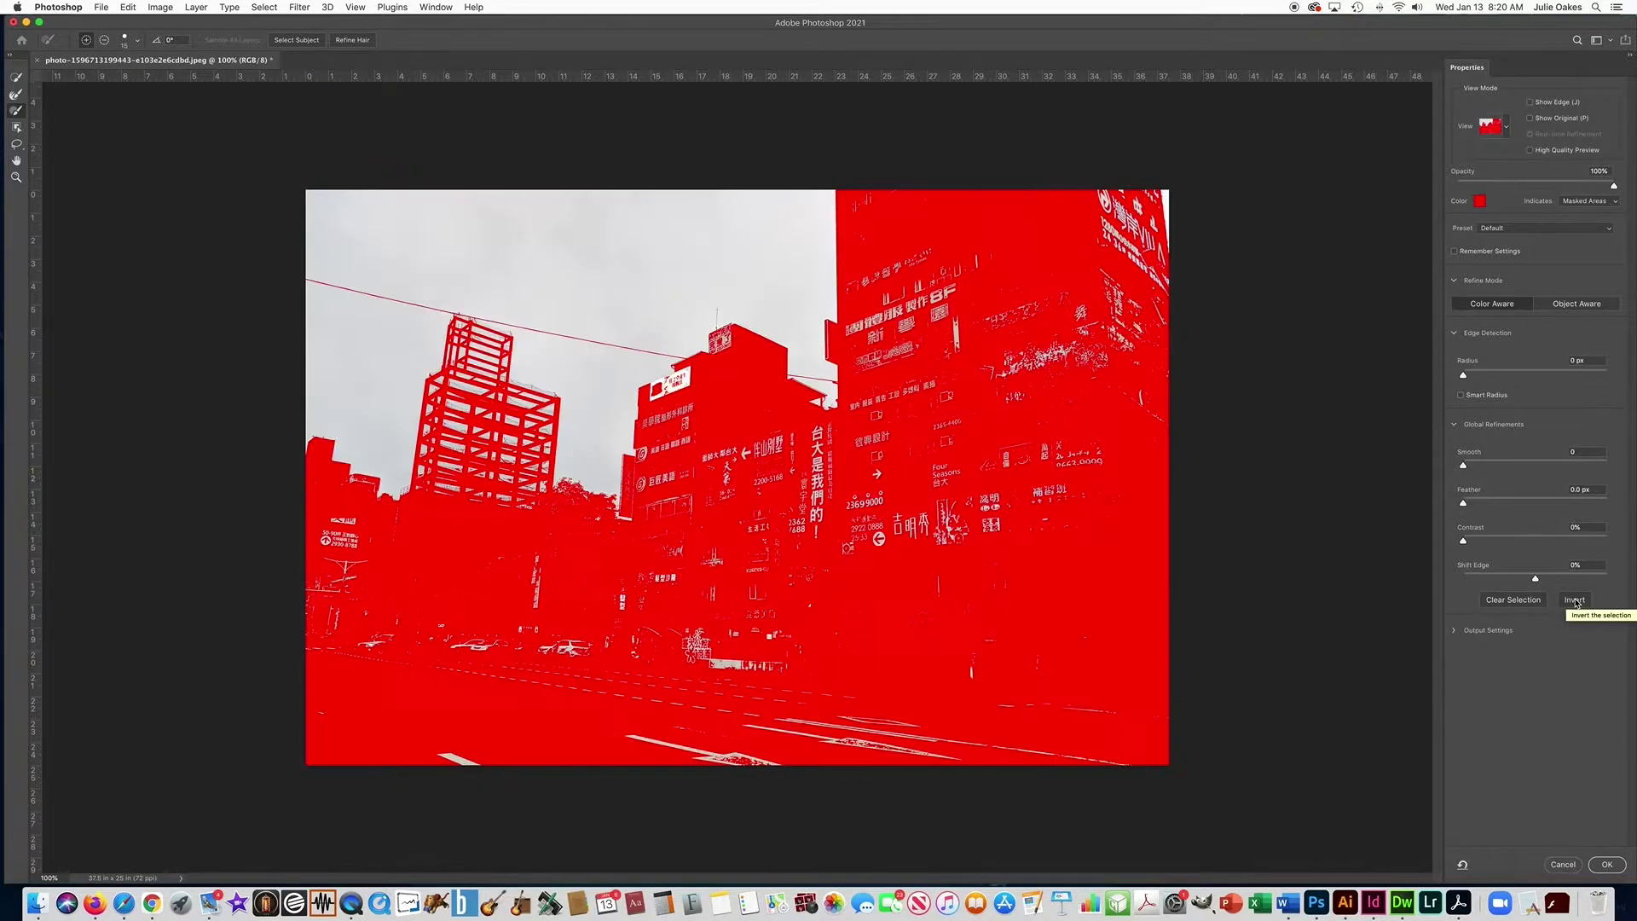
{"action": "left_click", "coordinate": [1576, 602]}
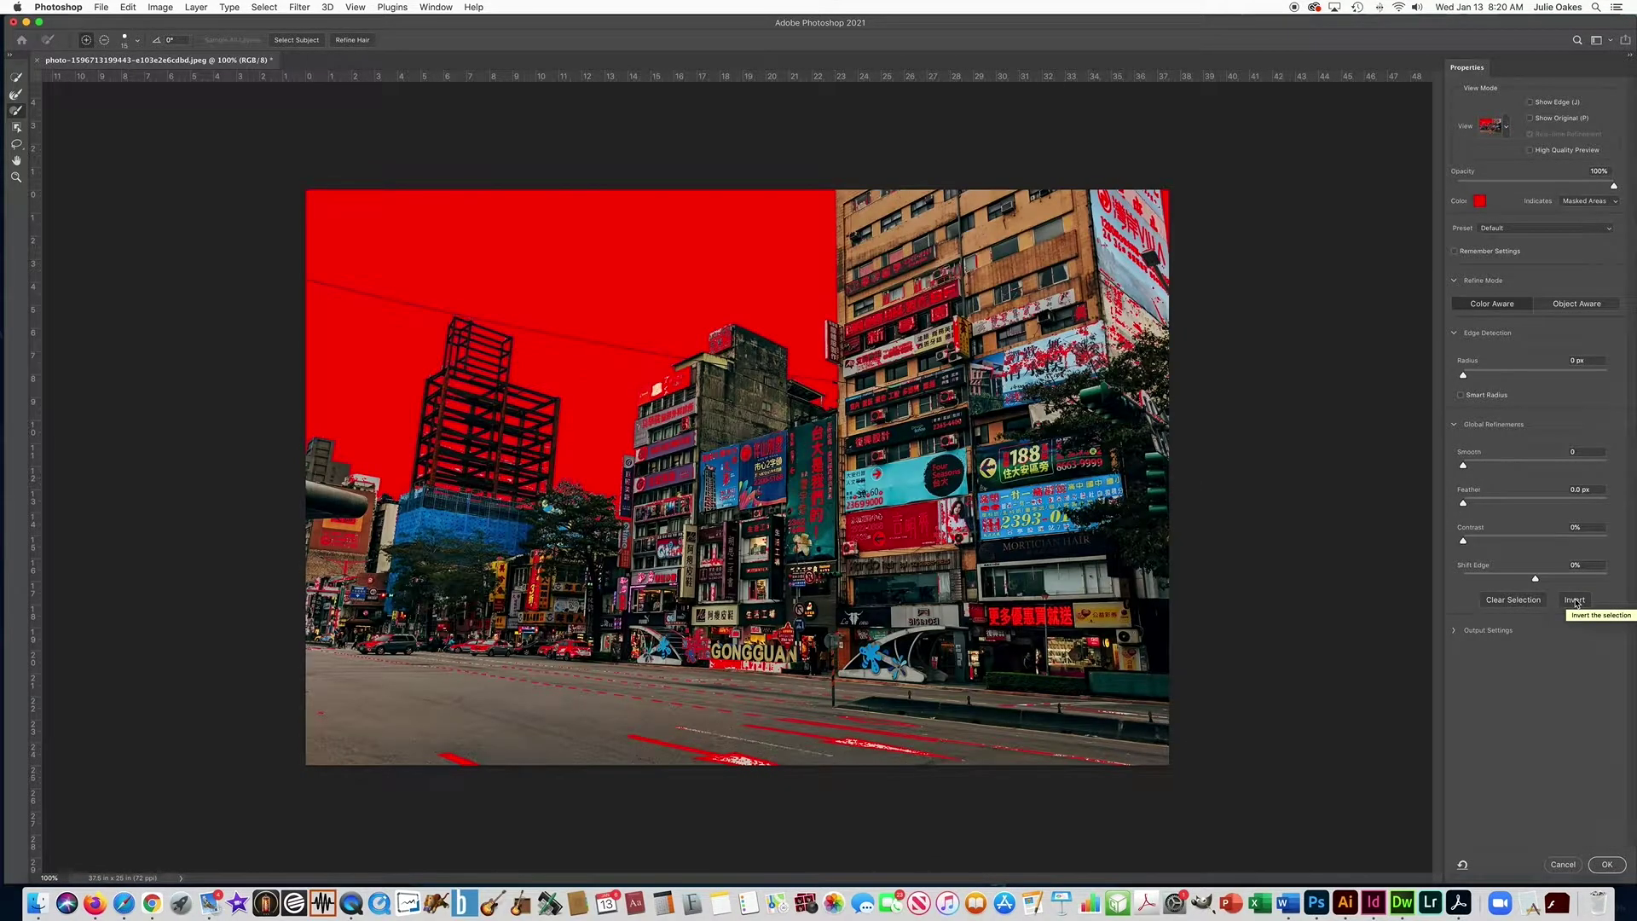
{"action": "left_click", "coordinate": [1576, 602]}
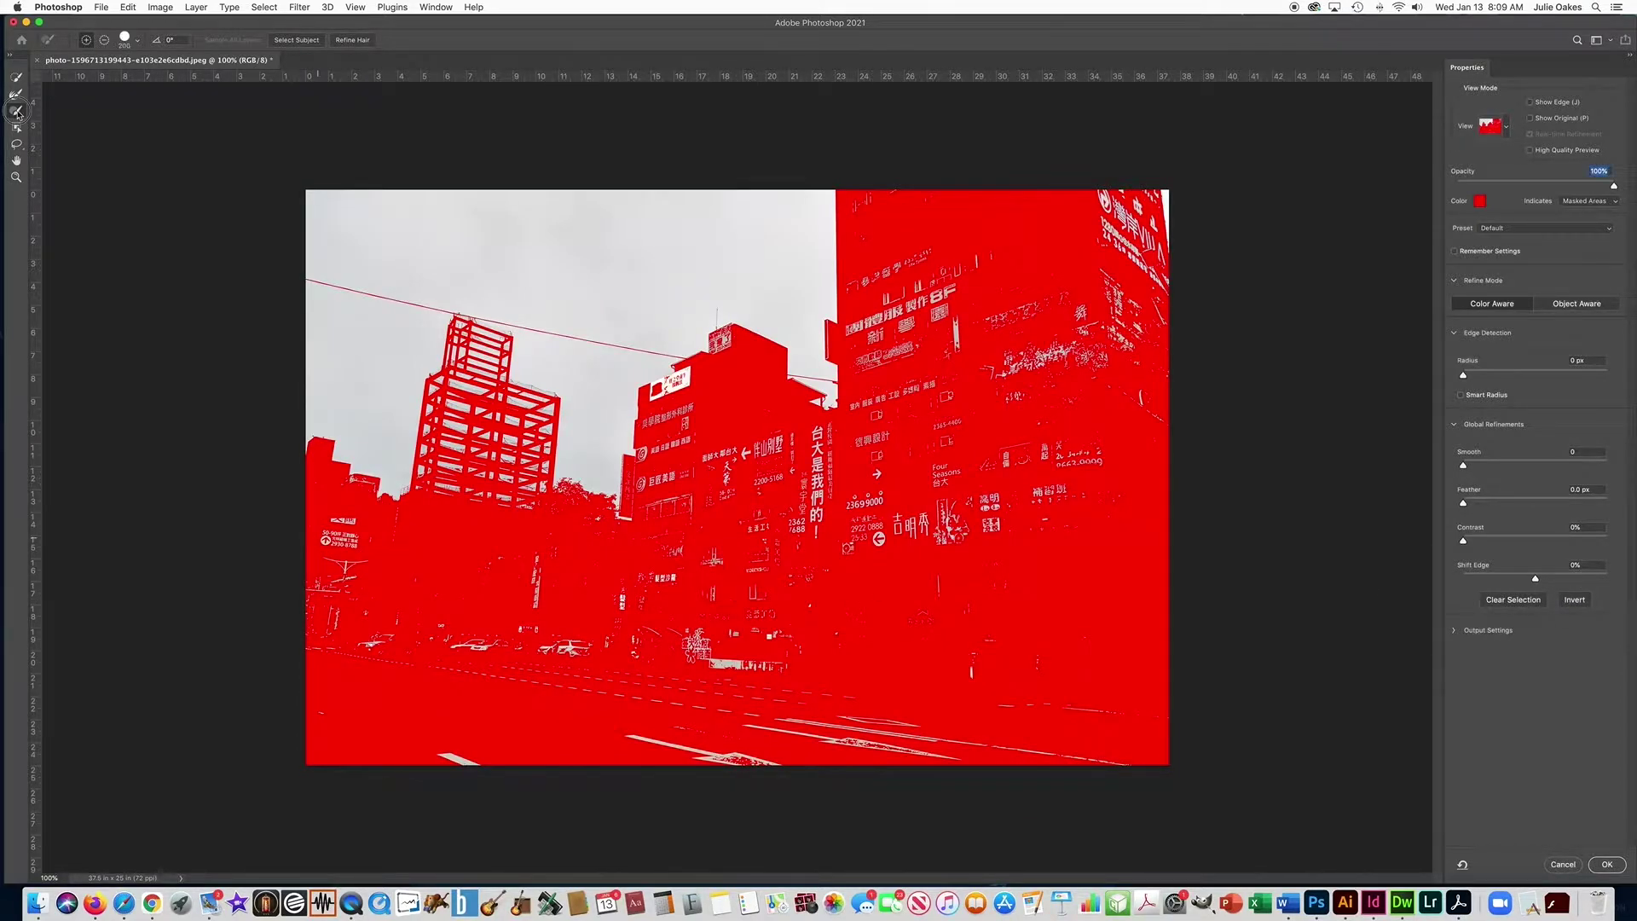
- Subtract the street, road markings and building signs from the sky selection with broad brush strokes
{"action": "left_click", "coordinate": [105, 41]}
{"action": "mouse_move", "coordinate": [390, 534]}
{"action": "left_mouse_down"}
{"action": "mouse_move", "coordinate": [292, 539]}
{"action": "mouse_move", "coordinate": [309, 591]}
{"action": "mouse_move", "coordinate": [293, 648]}
{"action": "left_mouse_up"}
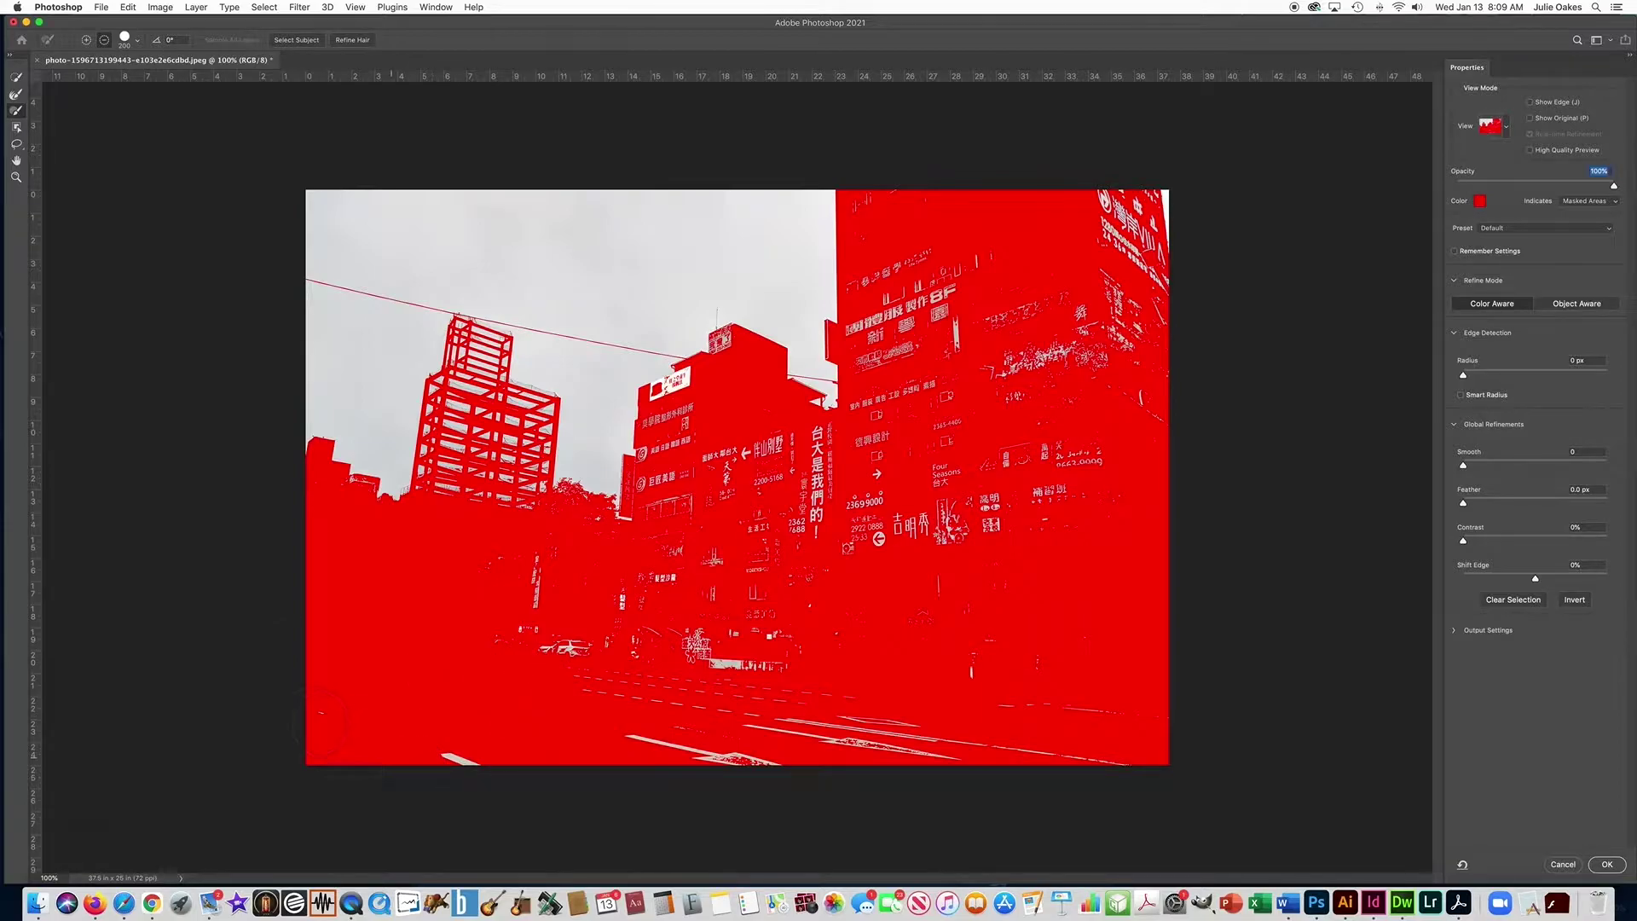
{"action": "left_click_drag", "start_coordinate": [513, 759], "coordinate": [771, 747]}
{"action": "mouse_move", "coordinate": [1100, 724]}
{"action": "left_mouse_down"}
{"action": "mouse_move", "coordinate": [802, 699]}
{"action": "mouse_move", "coordinate": [665, 597]}
{"action": "mouse_move", "coordinate": [911, 300]}
{"action": "mouse_move", "coordinate": [1038, 608]}
{"action": "left_mouse_up"}
{"action": "mouse_move", "coordinate": [963, 366]}
{"action": "left_mouse_down"}
{"action": "mouse_move", "coordinate": [1105, 332]}
{"action": "mouse_move", "coordinate": [1126, 243]}
{"action": "left_mouse_up"}
{"action": "left_click_drag", "start_coordinate": [824, 446], "coordinate": [805, 560]}
- Subtract leftover specks near the tall building's edge and the middle building from the selection with a smaller brush
{"action": "scroll", "coordinate": [843, 352], "scroll_direction": "up", "scroll_amount": 5}
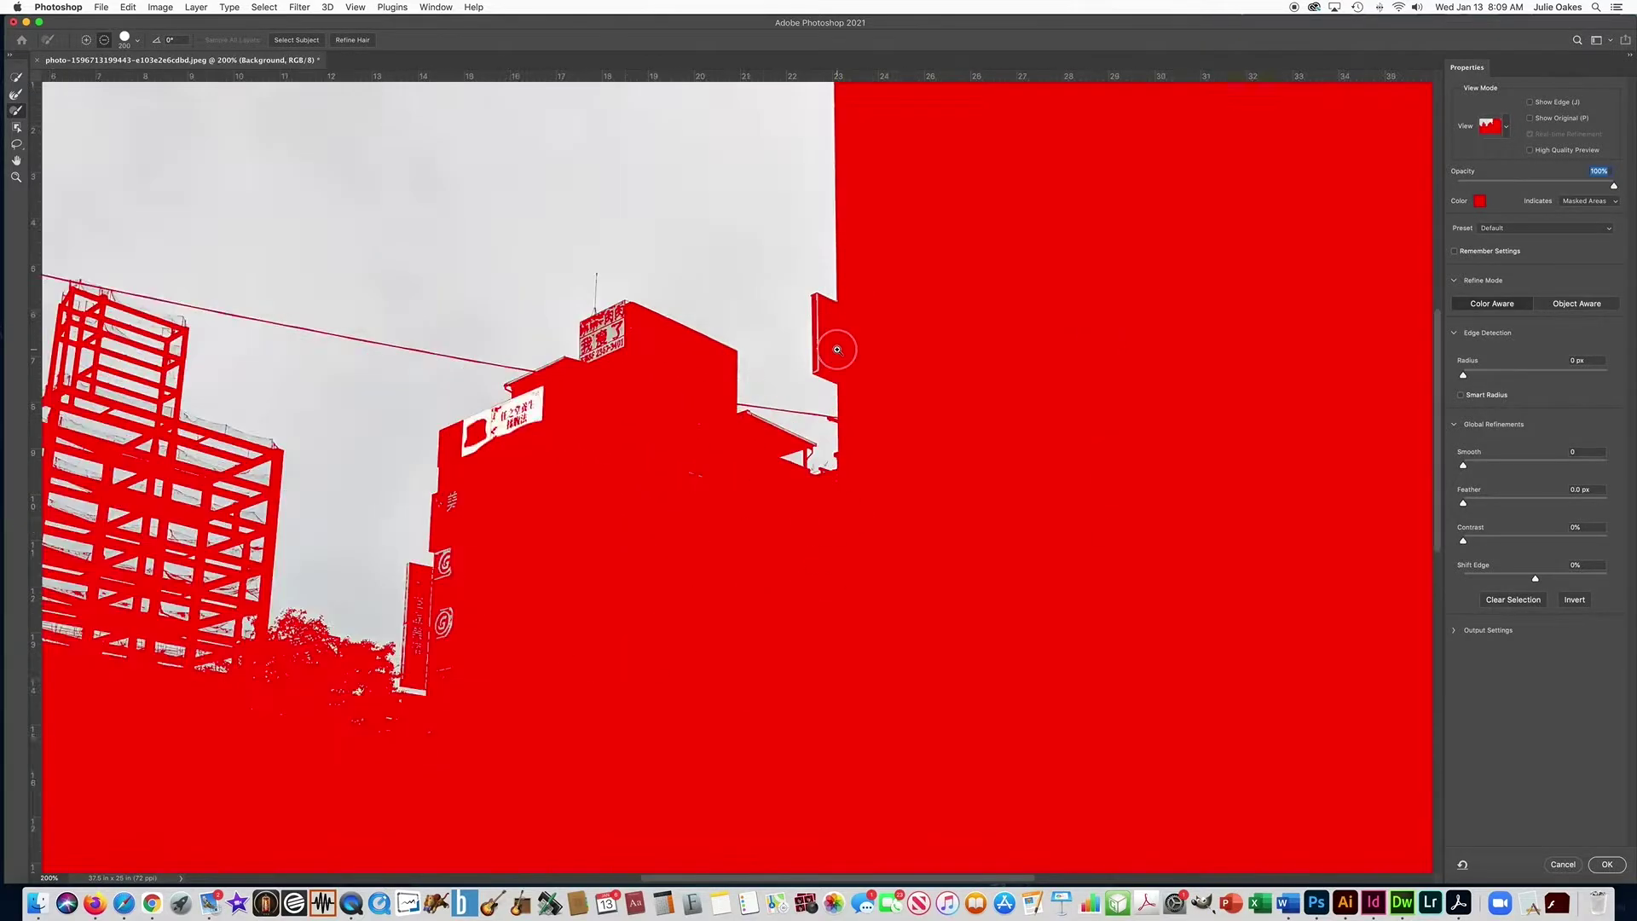
{"action": "key", "text": "bracketleft"}
{"action": "key", "text": "bracketleft"}
{"action": "key", "text": "bracketleft"}
{"action": "key", "text": "bracketleft"}
{"action": "key", "text": "bracketleft"}
{"action": "key", "text": "bracketleft"}
{"action": "key", "text": "bracketleft"}
{"action": "key", "text": "bracketleft"}
{"action": "key", "text": "bracketleft"}
{"action": "key", "text": "bracketleft"}
{"action": "key", "text": "bracketleft"}
{"action": "key", "text": "bracketleft"}
{"action": "key", "text": "bracketleft"}
{"action": "key", "text": "bracketleft"}
{"action": "key", "text": "bracketleft"}
{"action": "key", "text": "bracketleft"}
{"action": "key", "text": "bracketleft"}
{"action": "key", "text": "bracketleft"}
{"action": "key", "text": "bracketleft"}
{"action": "key", "text": "bracketleft"}
{"action": "left_click_drag", "start_coordinate": [779, 188], "coordinate": [781, 414]}
{"action": "left_click", "coordinate": [778, 415]}
{"action": "left_click_drag", "start_coordinate": [570, 538], "coordinate": [775, 650]}
- Subtract the middle building's rooftop and upper sign from the selection with a finer brush, including specks along its side
{"action": "scroll", "coordinate": [747, 629], "scroll_direction": "up", "scroll_amount": 1}
{"action": "scroll", "coordinate": [725, 477], "scroll_direction": "left", "scroll_amount": 8}
{"action": "scroll", "coordinate": [724, 478], "scroll_direction": "up", "scroll_amount": 3}
{"action": "key", "text": "bracketleft"}
{"action": "key", "text": "bracketleft"}
{"action": "key", "text": "bracketleft"}
{"action": "key", "text": "bracketleft"}
{"action": "mouse_move", "coordinate": [664, 351]}
{"action": "left_mouse_down"}
{"action": "mouse_move", "coordinate": [549, 417]}
{"action": "mouse_move", "coordinate": [574, 400]}
{"action": "mouse_move", "coordinate": [654, 495]}
{"action": "mouse_move", "coordinate": [573, 418]}
{"action": "mouse_move", "coordinate": [510, 504]}
{"action": "mouse_move", "coordinate": [568, 568]}
{"action": "mouse_move", "coordinate": [331, 630]}
{"action": "mouse_move", "coordinate": [354, 571]}
{"action": "mouse_move", "coordinate": [467, 527]}
{"action": "mouse_move", "coordinate": [412, 540]}
{"action": "left_mouse_up"}
{"action": "scroll", "coordinate": [493, 510], "scroll_direction": "left", "scroll_amount": 5}
{"action": "scroll", "coordinate": [493, 510], "scroll_direction": "down", "scroll_amount": 4}
{"action": "scroll", "coordinate": [383, 663], "scroll_direction": "down", "scroll_amount": 2}
{"action": "left_click_drag", "start_coordinate": [341, 765], "coordinate": [335, 712]}
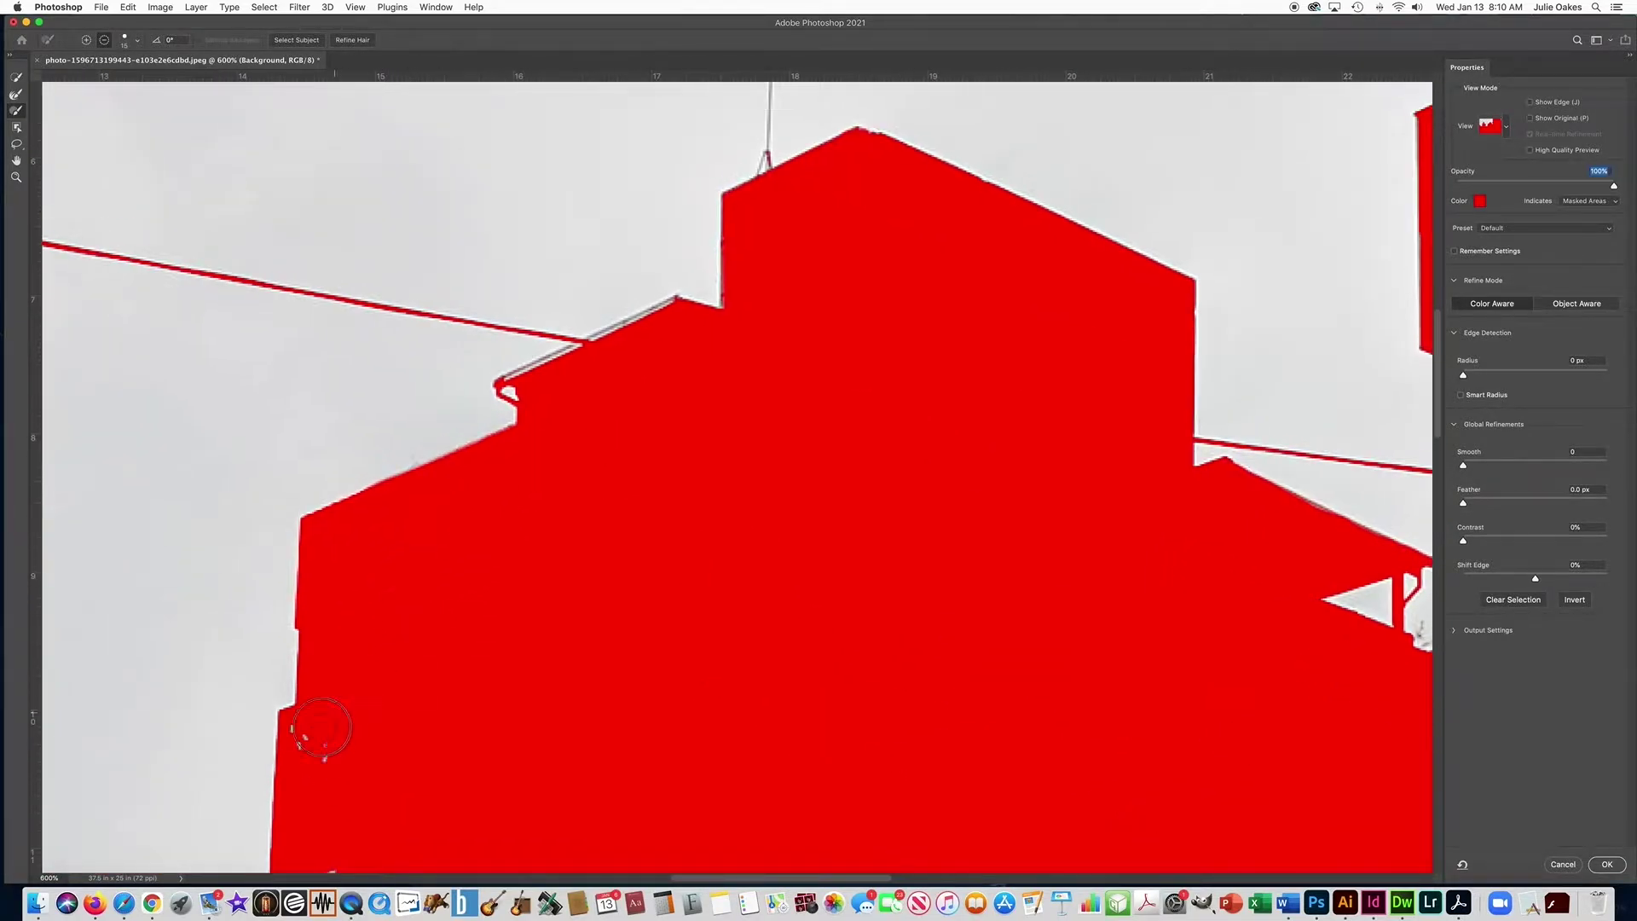
- Subtract the middle building's roof ledge and side edge, plus the remaining specks around the trees, from the selection
{"action": "left_click_drag", "start_coordinate": [669, 300], "coordinate": [500, 384]}
{"action": "scroll", "coordinate": [500, 384], "scroll_direction": "down", "scroll_amount": 6}
{"action": "scroll", "coordinate": [500, 384], "scroll_direction": "left", "scroll_amount": 3}
{"action": "left_click_drag", "start_coordinate": [435, 460], "coordinate": [420, 786]}
{"action": "key", "text": "bracketright"}
{"action": "key", "text": "bracketright"}
{"action": "key", "text": "bracketright"}
{"action": "key", "text": "bracketright"}
{"action": "key", "text": "bracketright"}
{"action": "key", "text": "bracketright"}
{"action": "key", "text": "bracketright"}
{"action": "key", "text": "bracketright"}
{"action": "key", "text": "bracketright"}
{"action": "key", "text": "bracketright"}
{"action": "mouse_move", "coordinate": [545, 771]}
{"action": "left_mouse_down"}
{"action": "mouse_move", "coordinate": [537, 430]}
{"action": "mouse_move", "coordinate": [467, 708]}
{"action": "left_mouse_up"}
{"action": "mouse_move", "coordinate": [516, 478]}
{"action": "left_mouse_down"}
{"action": "mouse_move", "coordinate": [504, 802]}
{"action": "mouse_move", "coordinate": [896, 519]}
{"action": "mouse_move", "coordinate": [1279, 550]}
{"action": "left_mouse_up"}
- Add the overhead cable between the steel tower and the middle building to the sky selection with a small brush
{"action": "key", "text": "super+minus"}
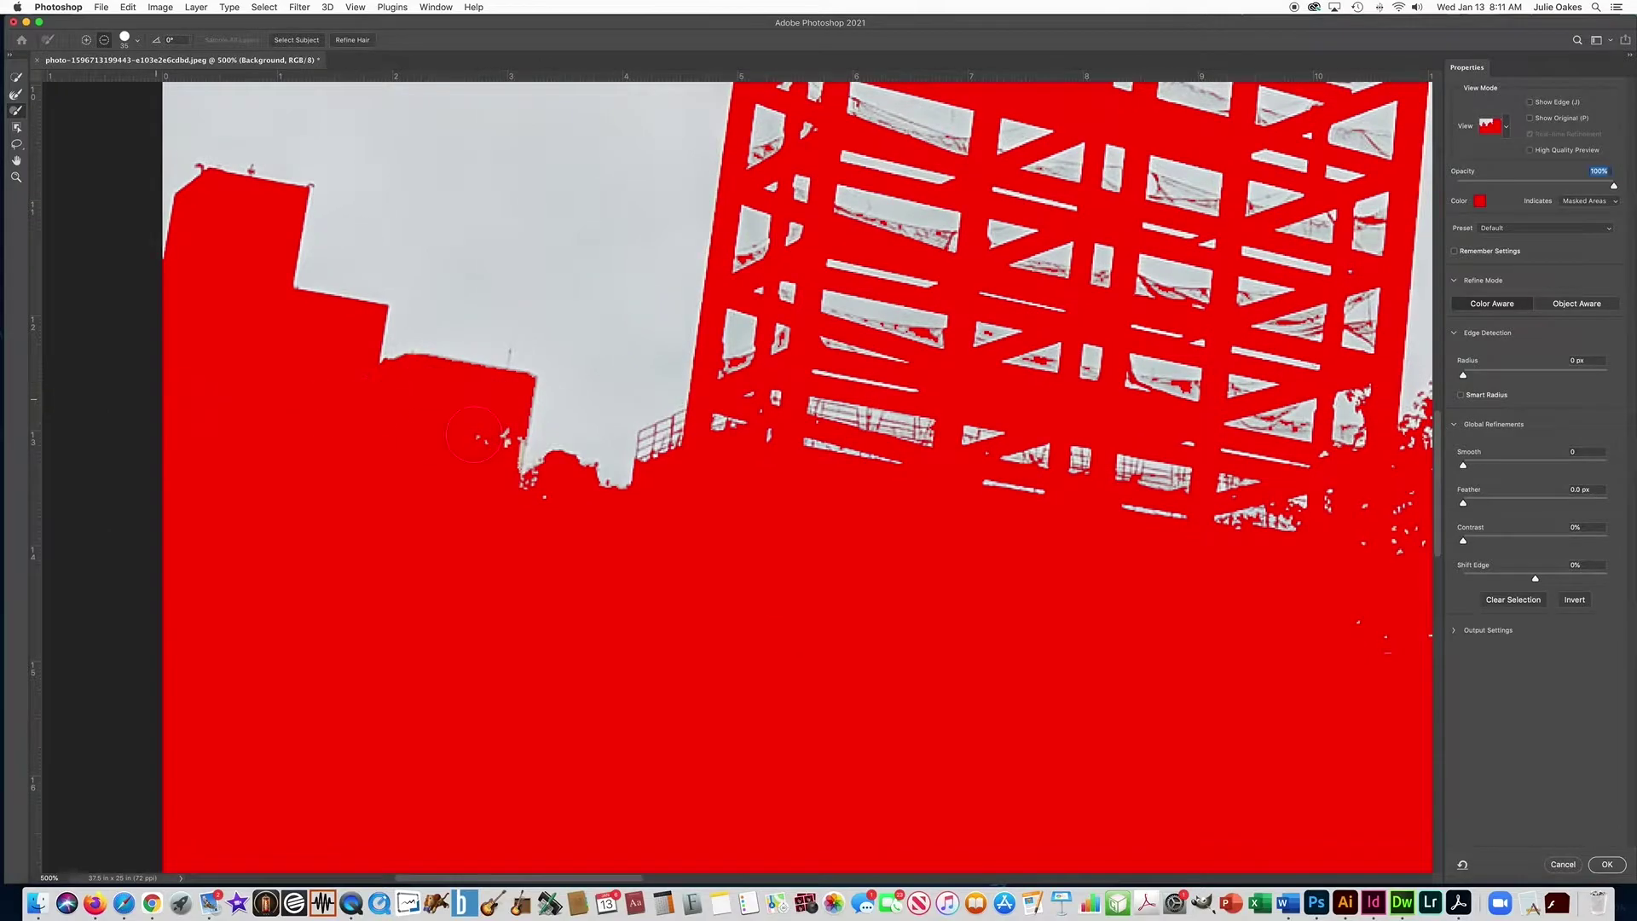
{"action": "scroll", "coordinate": [745, 351], "scroll_direction": "right", "scroll_amount": 5}
{"action": "scroll", "coordinate": [746, 351], "scroll_direction": "up", "scroll_amount": 3}
{"action": "left_click", "coordinate": [85, 40]}
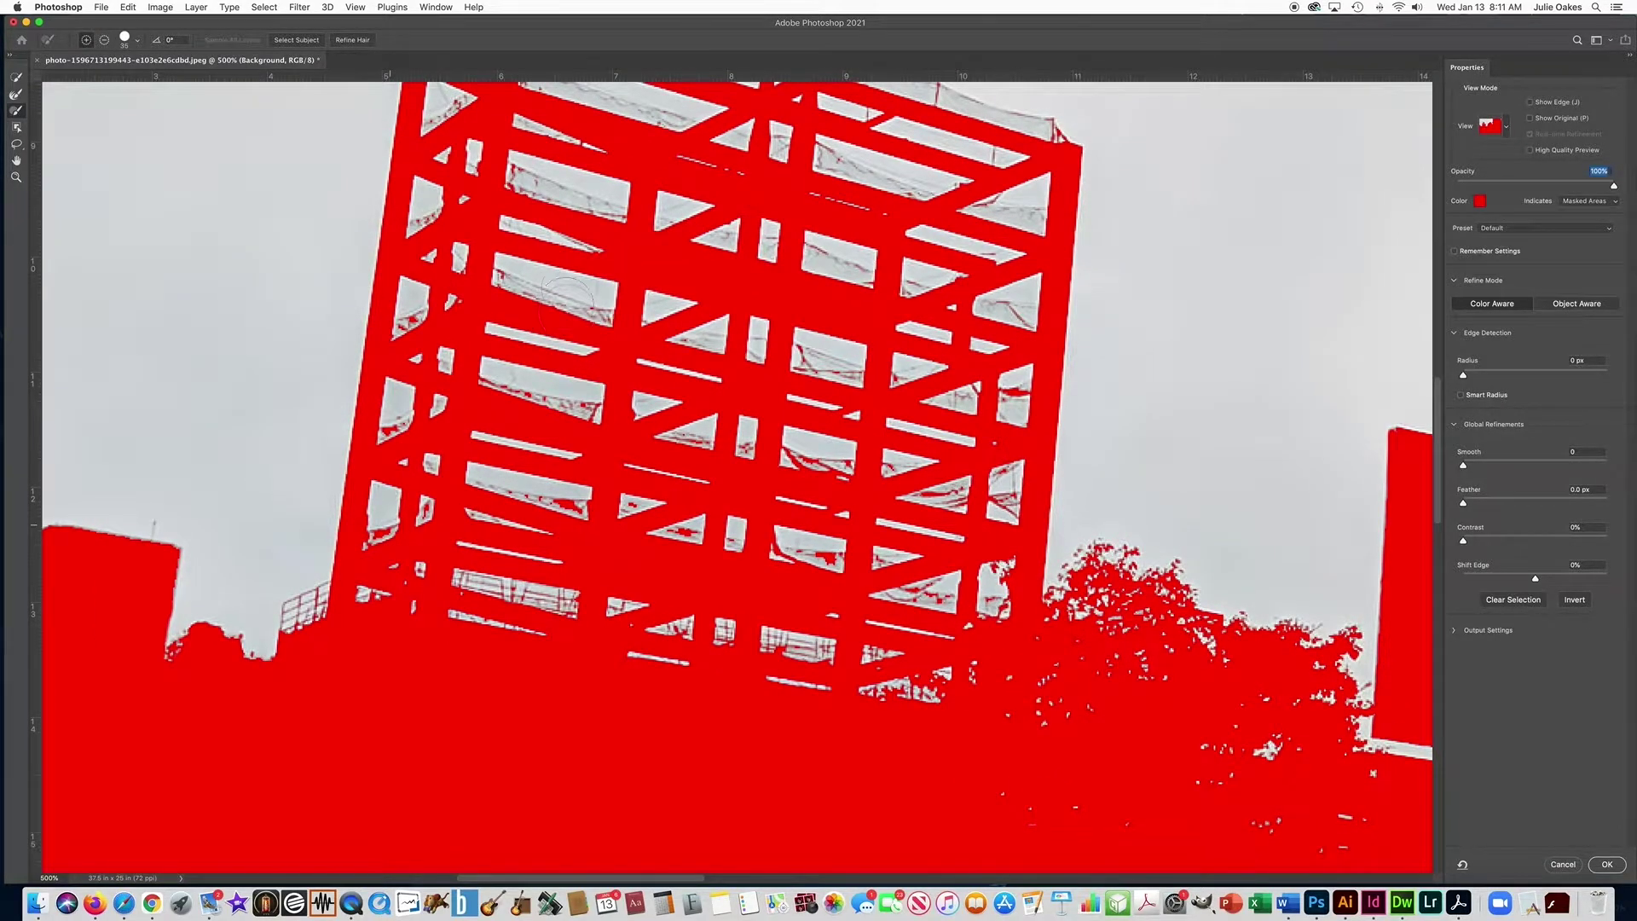
{"action": "key", "text": "bracketleft"}
{"action": "key", "text": "bracketleft"}
{"action": "key", "text": "bracketleft"}
{"action": "scroll", "coordinate": [1040, 354], "scroll_direction": "right", "scroll_amount": 10}
{"action": "scroll", "coordinate": [1039, 354], "scroll_direction": "up", "scroll_amount": 5}
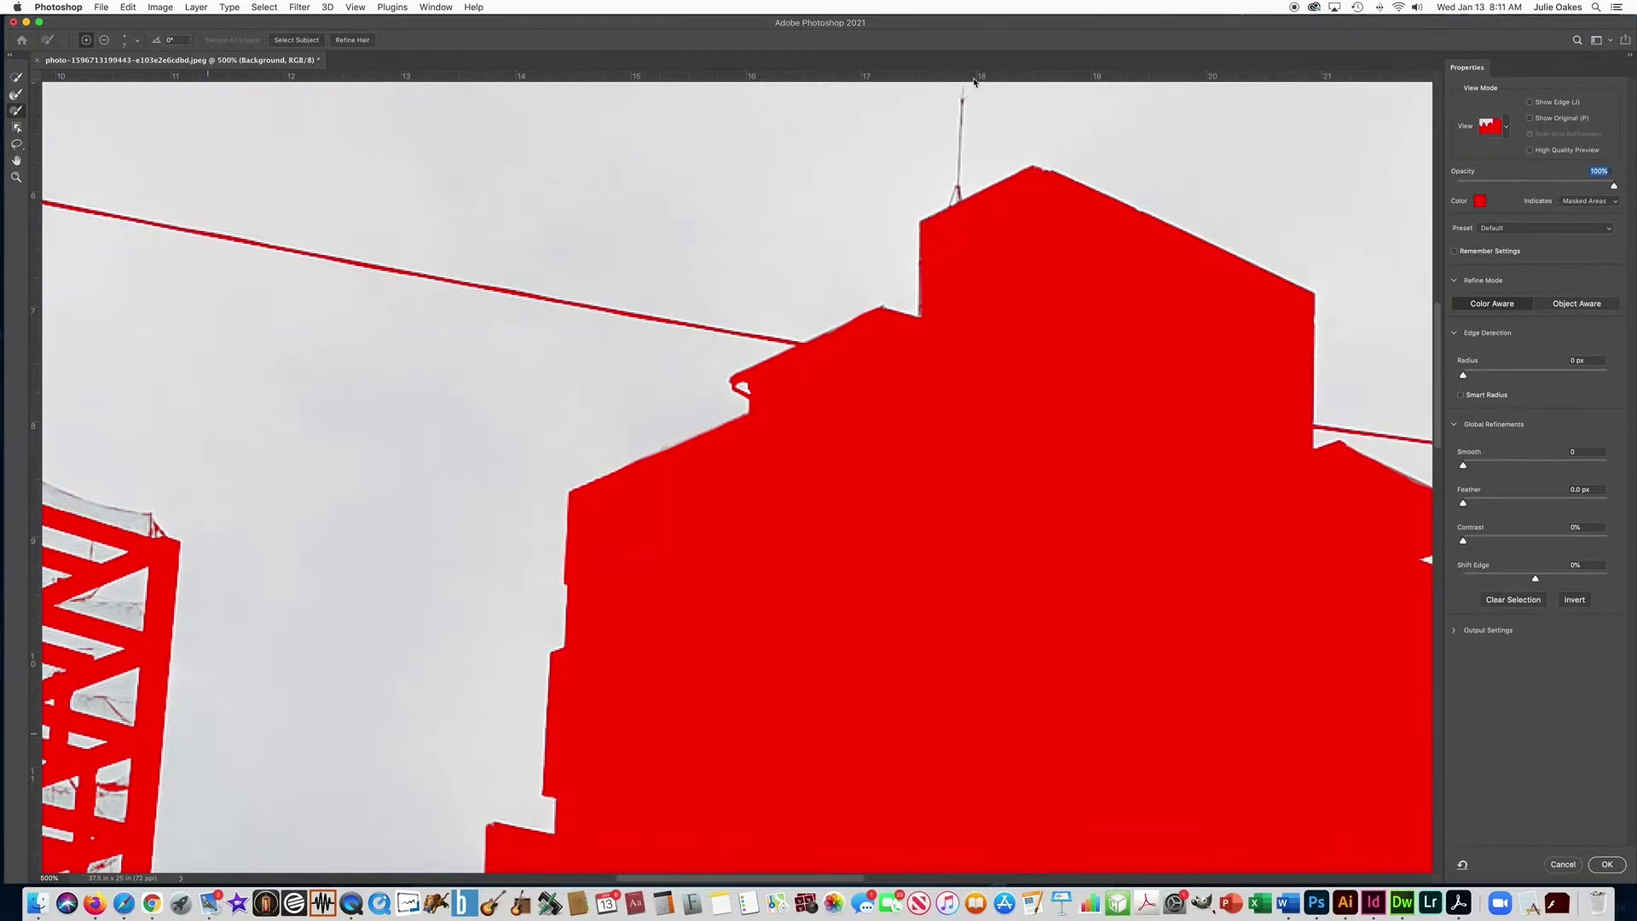
{"action": "key", "text": "bracketright"}
{"action": "key", "text": "bracketright"}
{"action": "key", "text": "bracketright"}
{"action": "key", "text": "bracketright"}
{"action": "key", "text": "bracketright"}
{"action": "key", "text": "bracketright"}
{"action": "left_click_drag", "start_coordinate": [783, 347], "coordinate": [196, 224]}
{"action": "left_click_drag", "start_coordinate": [271, 216], "coordinate": [922, 366]}
{"action": "key", "text": "bracketleft"}
{"action": "key", "text": "bracketleft"}
{"action": "key", "text": "bracketleft"}
{"action": "key", "text": "bracketleft"}
{"action": "key", "text": "bracketleft"}
{"action": "key", "text": "bracketleft"}
{"action": "key", "text": "bracketleft"}
{"action": "key", "text": "bracketleft"}
{"action": "left_click_drag", "start_coordinate": [870, 375], "coordinate": [51, 210]}
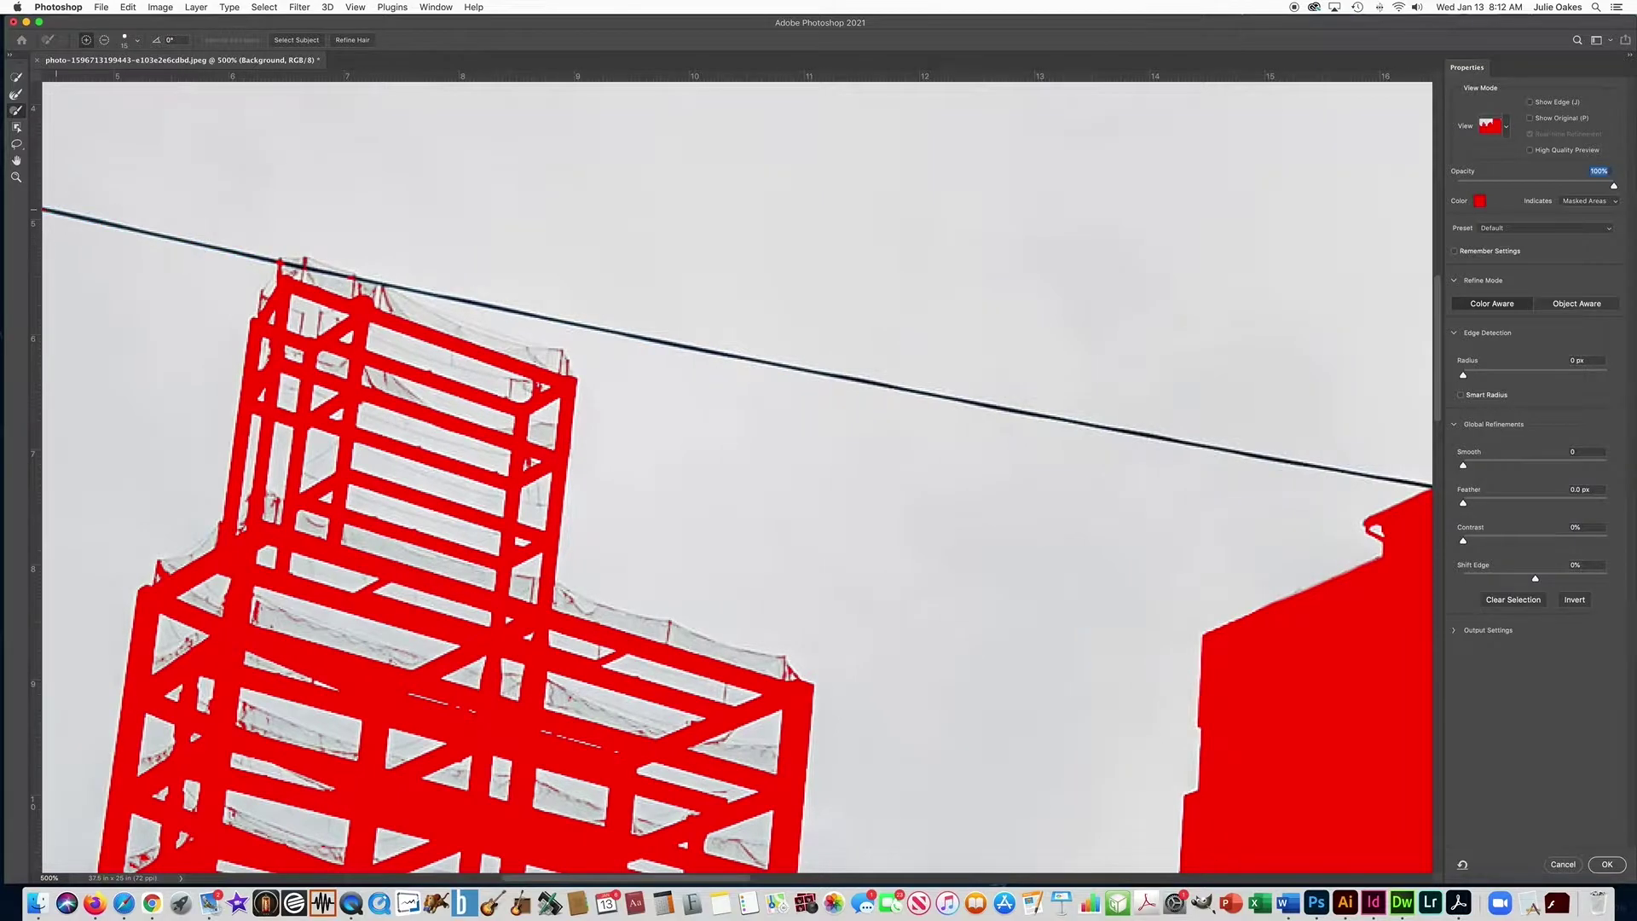
- Add the remaining stretches of the overhead cable to the sky selection and apply the refinement
{"action": "scroll", "coordinate": [131, 227], "scroll_direction": "left", "scroll_amount": 4}
{"action": "key", "text": "bracketright"}
{"action": "key", "text": "bracketright"}
{"action": "key", "text": "bracketright"}
{"action": "scroll", "coordinate": [217, 317], "scroll_direction": "left", "scroll_amount": 8}
{"action": "key", "text": "bracketright"}
{"action": "key", "text": "bracketright"}
{"action": "key", "text": "bracketright"}
{"action": "key", "text": "super+minus"}
{"action": "key", "text": "super+minus"}
{"action": "key", "text": "super+minus"}
{"action": "mouse_move", "coordinate": [671, 428]}
{"action": "left_mouse_down"}
{"action": "mouse_move", "coordinate": [150, 310]}
{"action": "mouse_move", "coordinate": [183, 365]}
{"action": "left_mouse_up"}
{"action": "scroll", "coordinate": [1066, 473], "scroll_direction": "up", "scroll_amount": 4}
{"action": "left_click_drag", "start_coordinate": [949, 460], "coordinate": [706, 426]}
{"action": "scroll", "coordinate": [805, 311], "scroll_direction": "down", "scroll_amount": 5}
{"action": "key", "text": "super+1"}
{"action": "key", "text": "Return"}
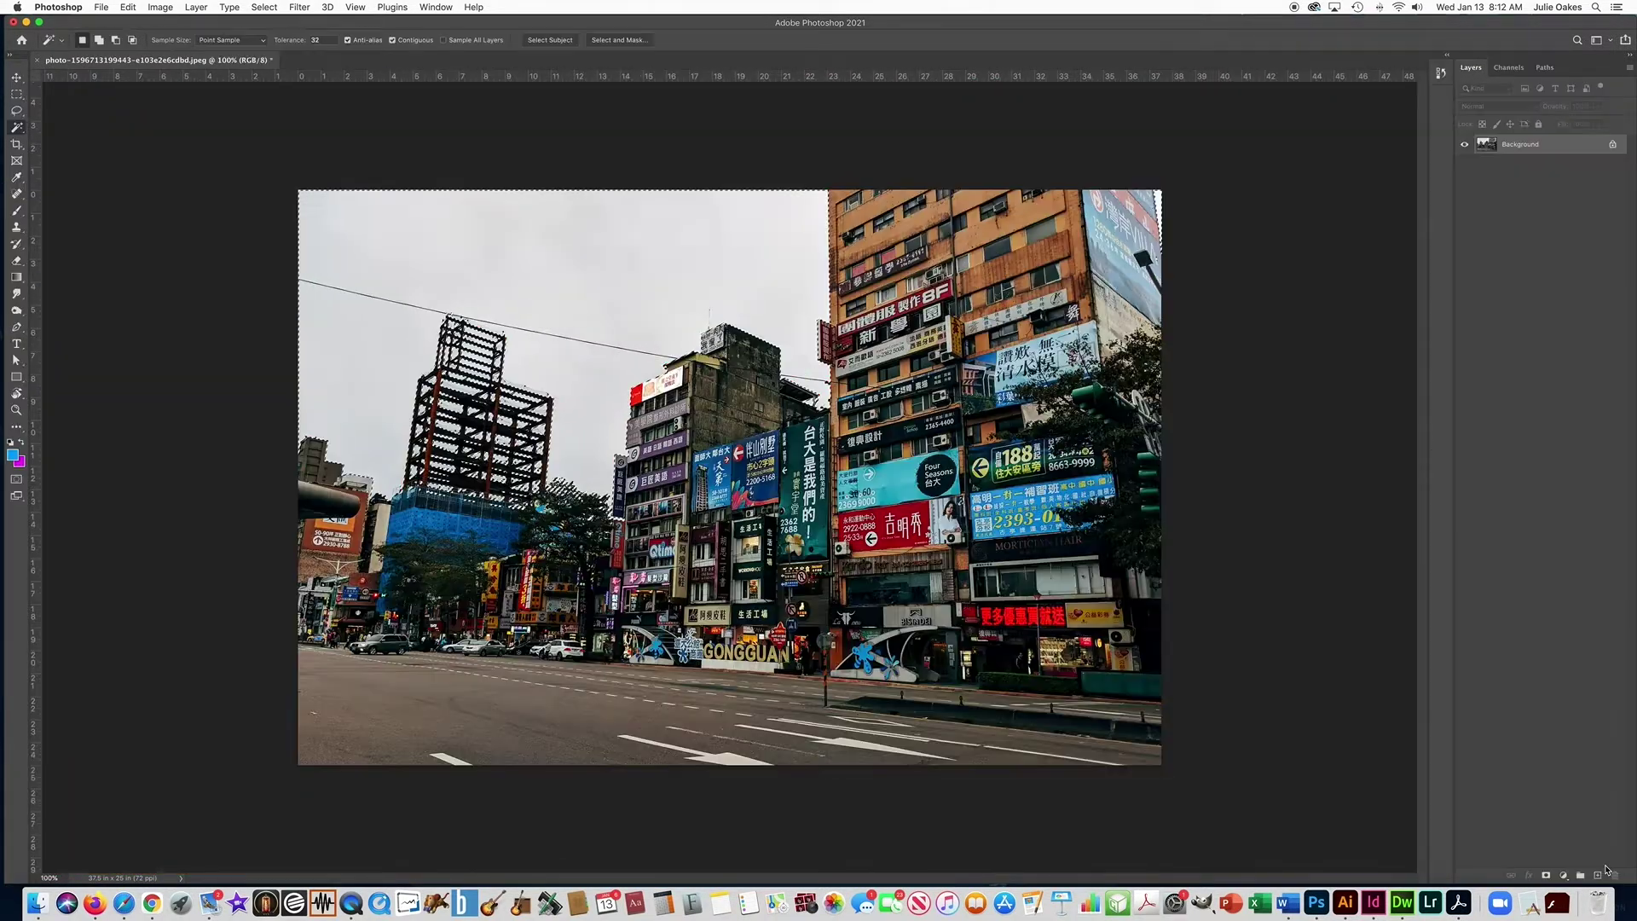
- Delete the selected sky from the unlocked Background layer, and duplicate the layer with the original hidden
{"action": "left_click", "coordinate": [1613, 148]}
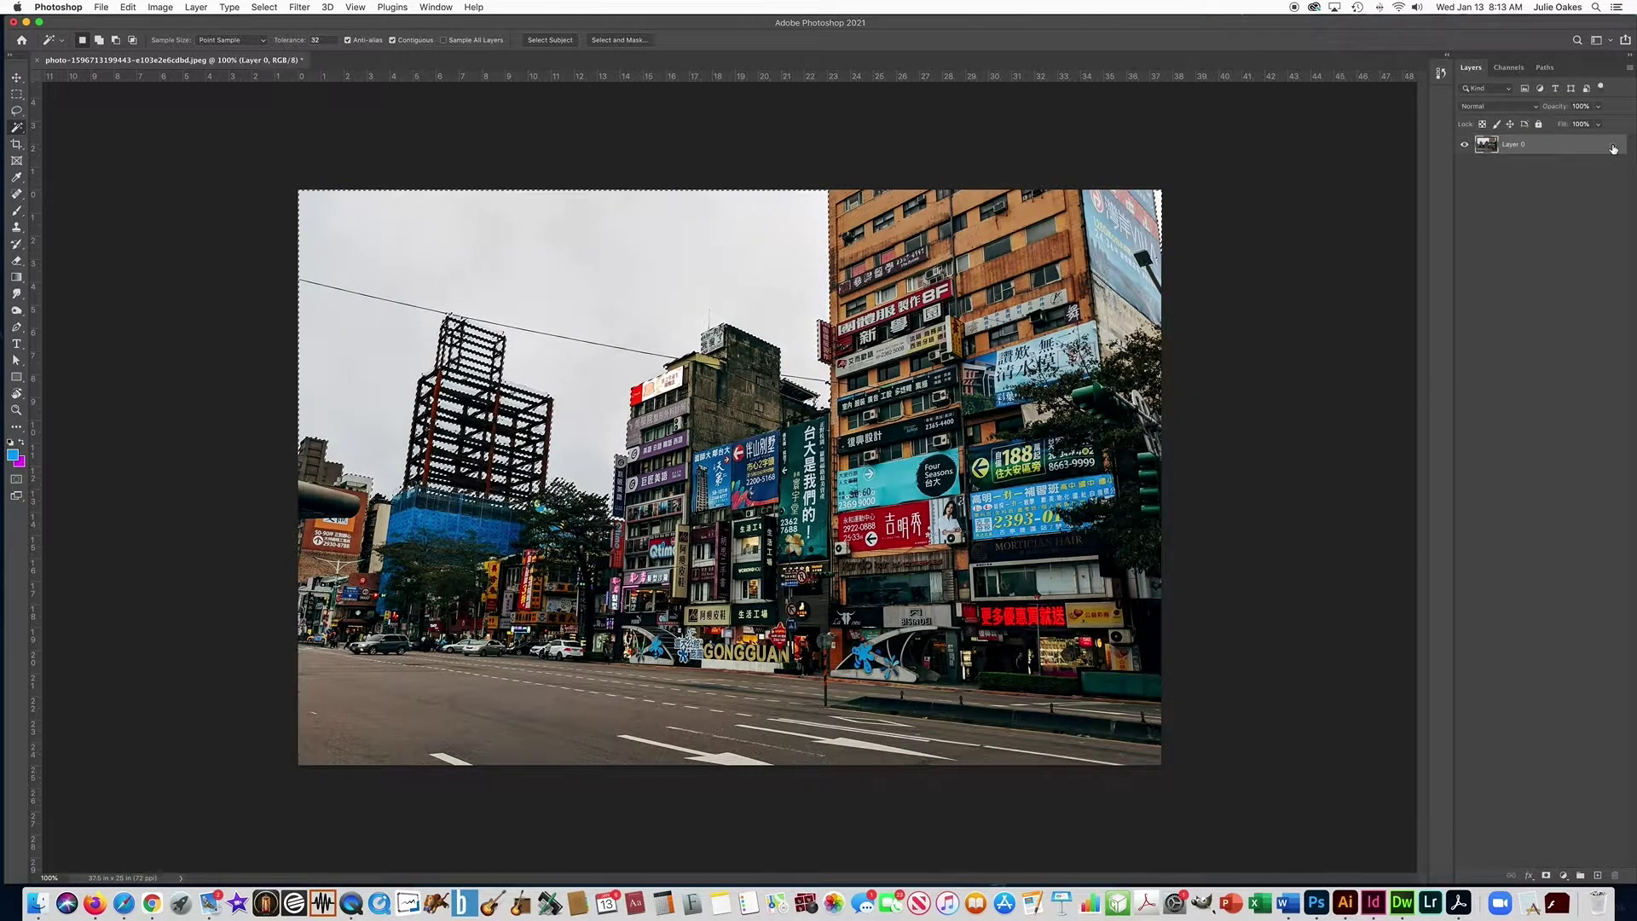
{"action": "key", "text": "Delete"}
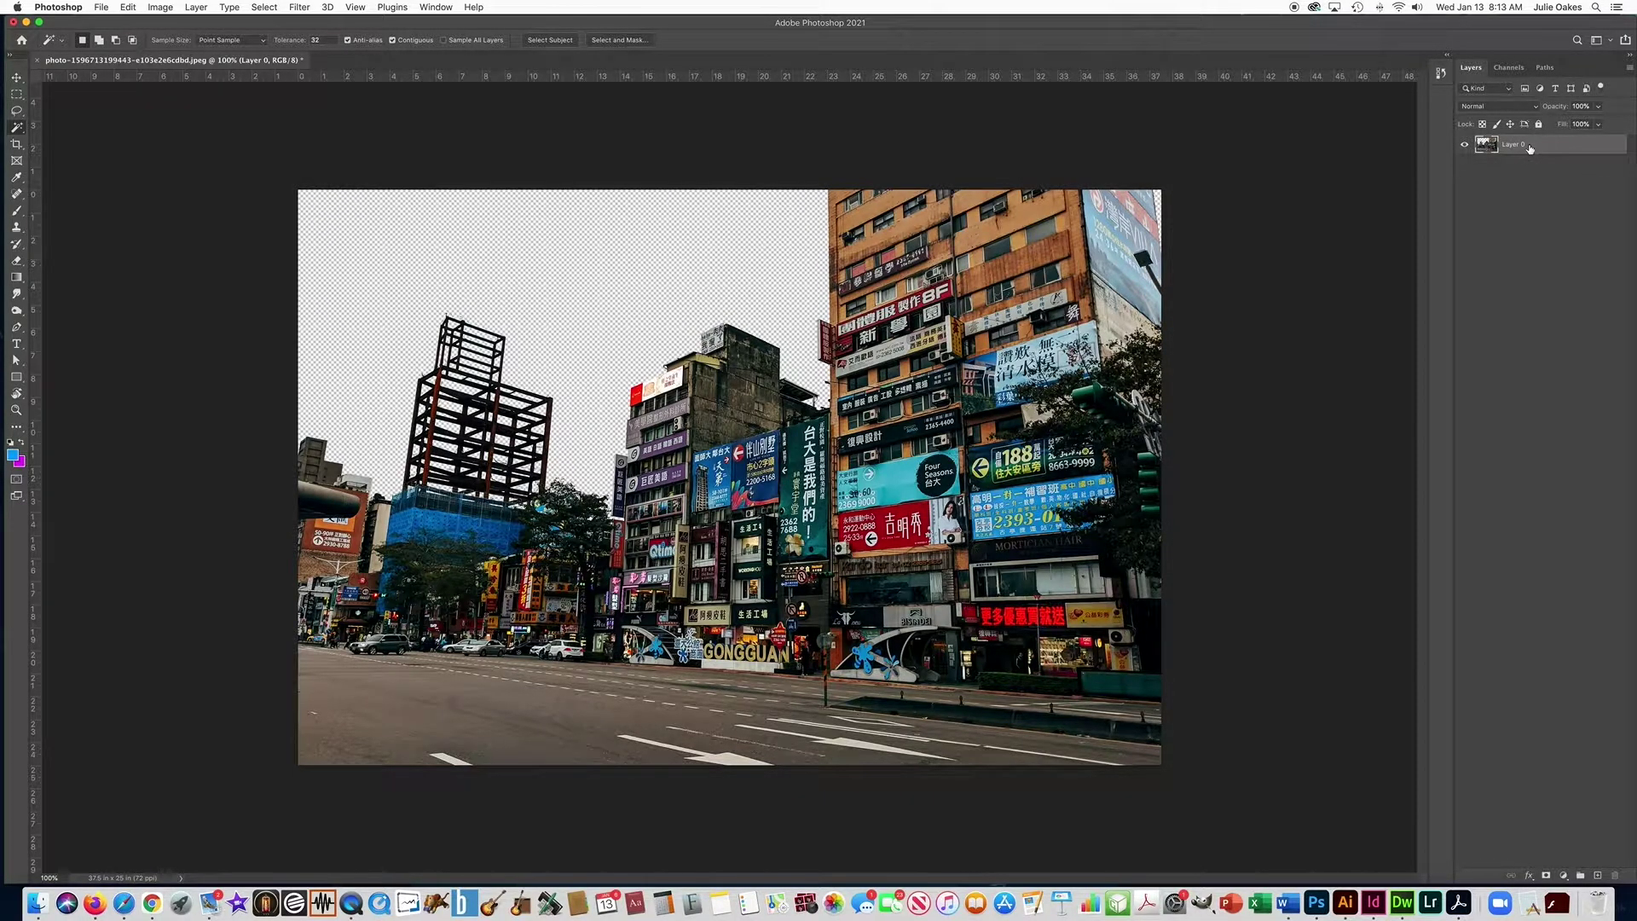
{"action": "key", "text": "super+j"}
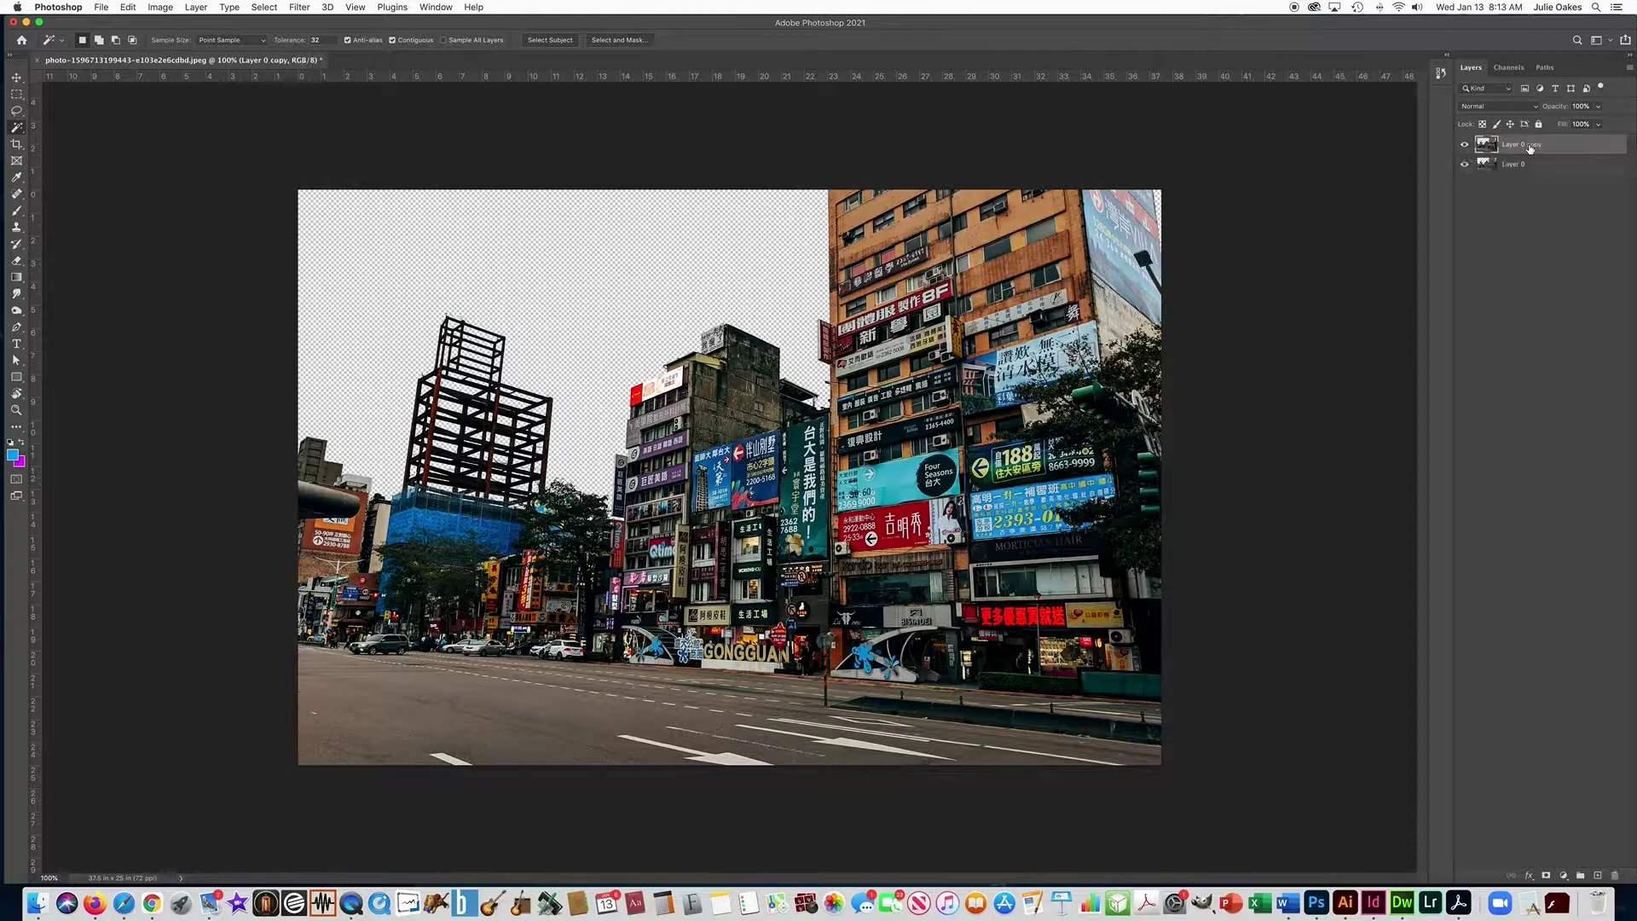
{"action": "left_click", "coordinate": [1465, 165]}
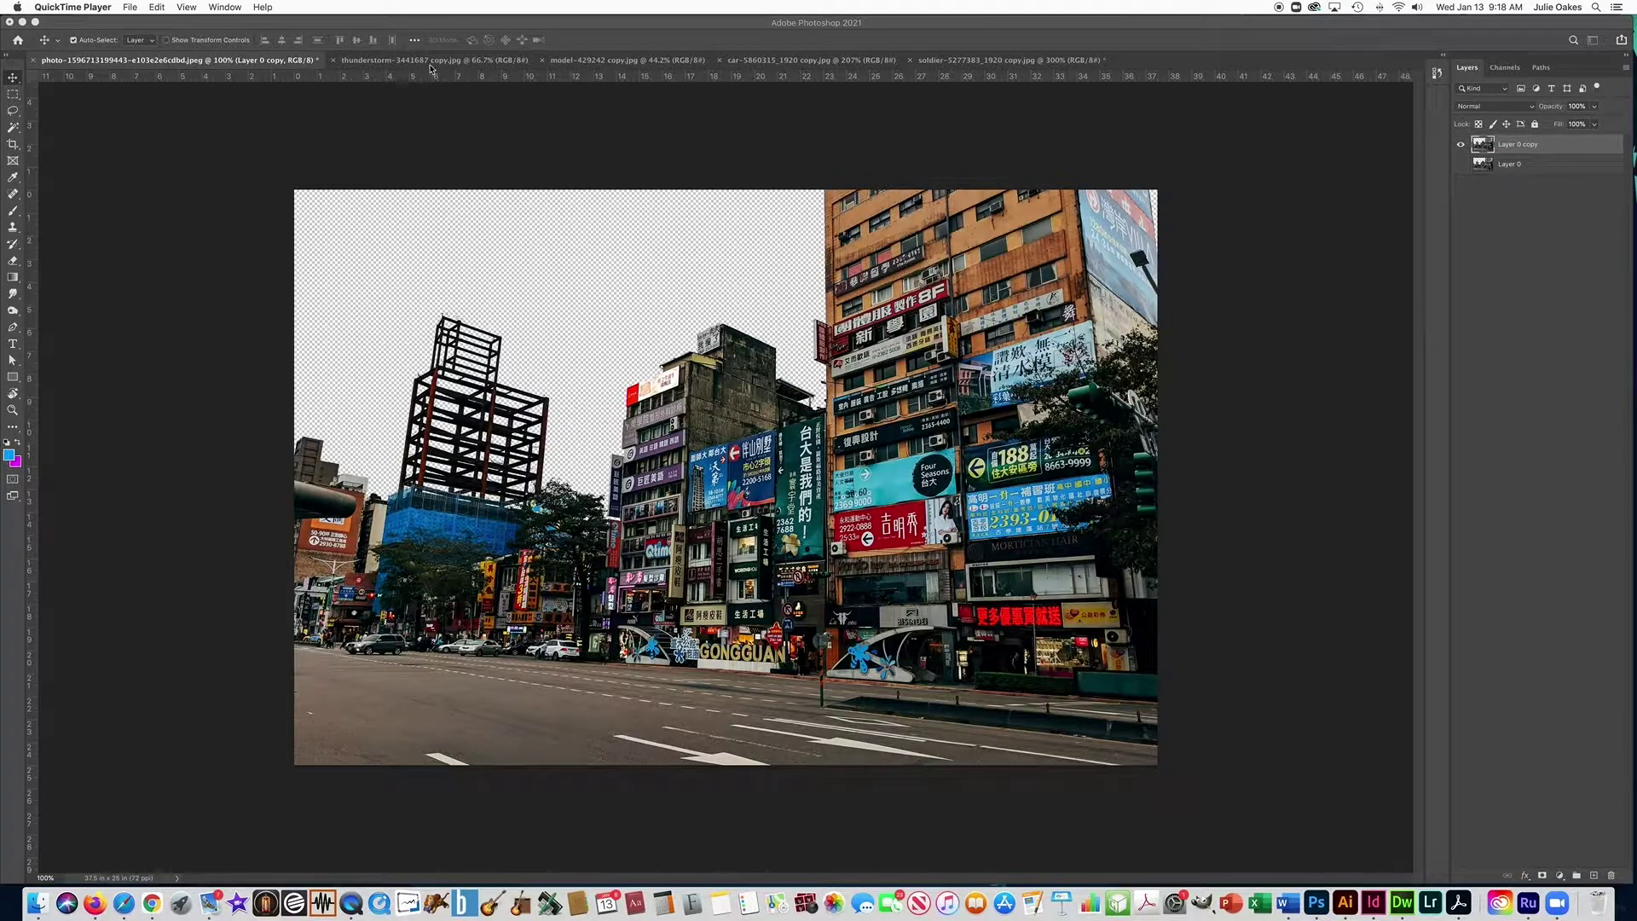
- Copy the entire thunderstorm image and paste it into the street photo as a new layer
{"action": "left_click", "coordinate": [428, 62]}
{"action": "left_click", "coordinate": [428, 62]}
{"action": "key", "text": "super+a"}
{"action": "key", "text": "super+c"}
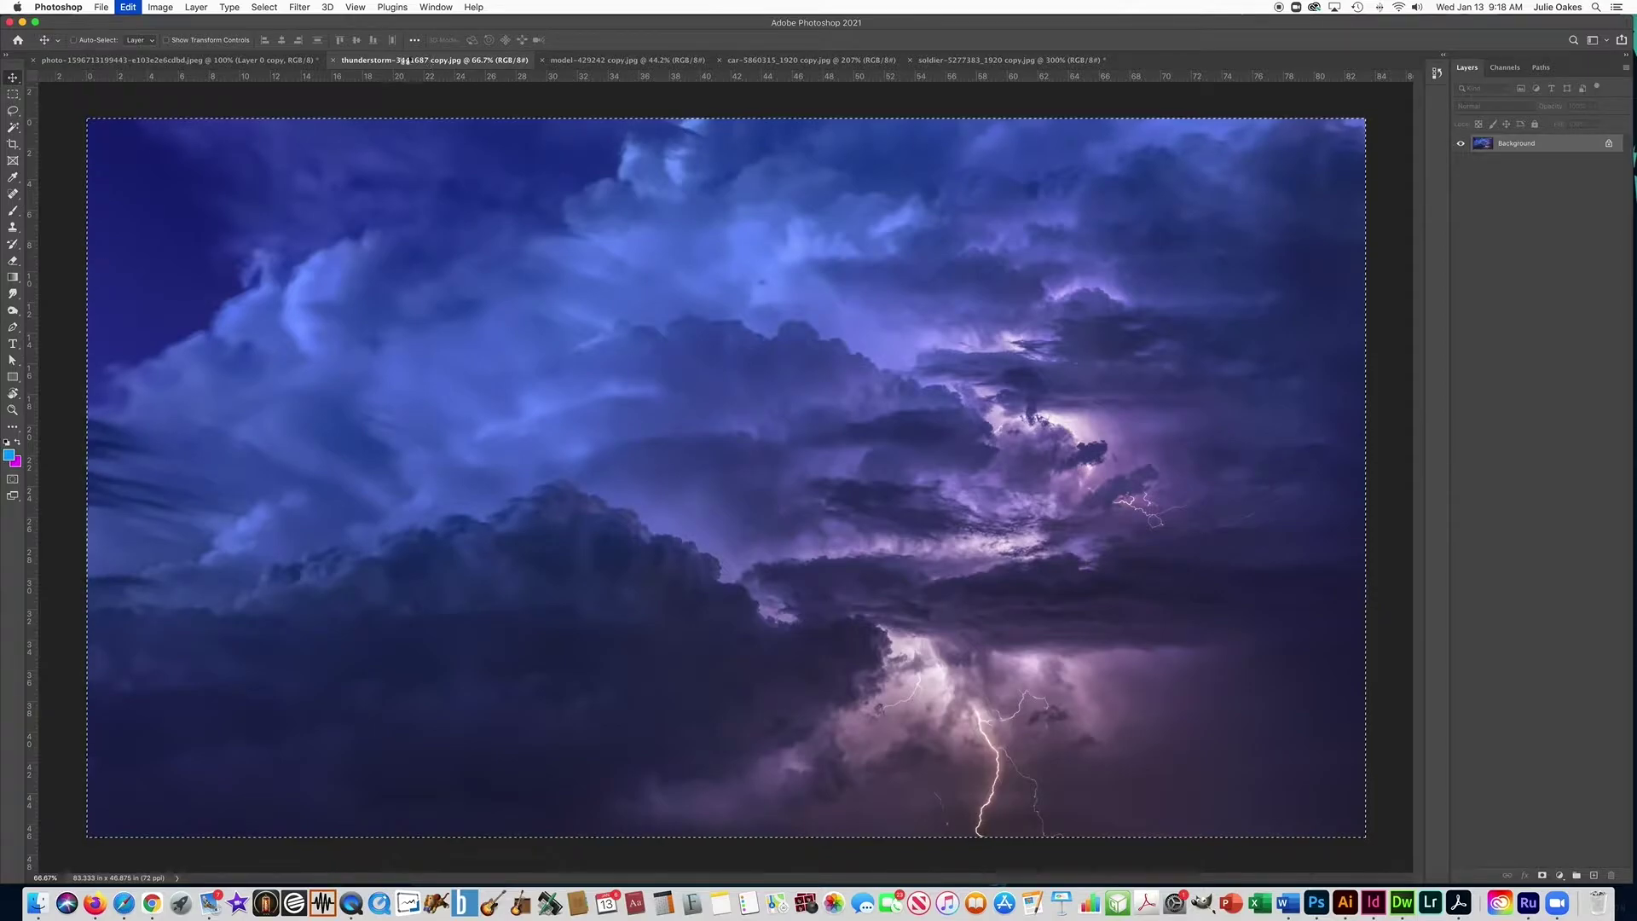
{"action": "left_click", "coordinate": [301, 62]}
{"action": "key", "text": "super+v"}
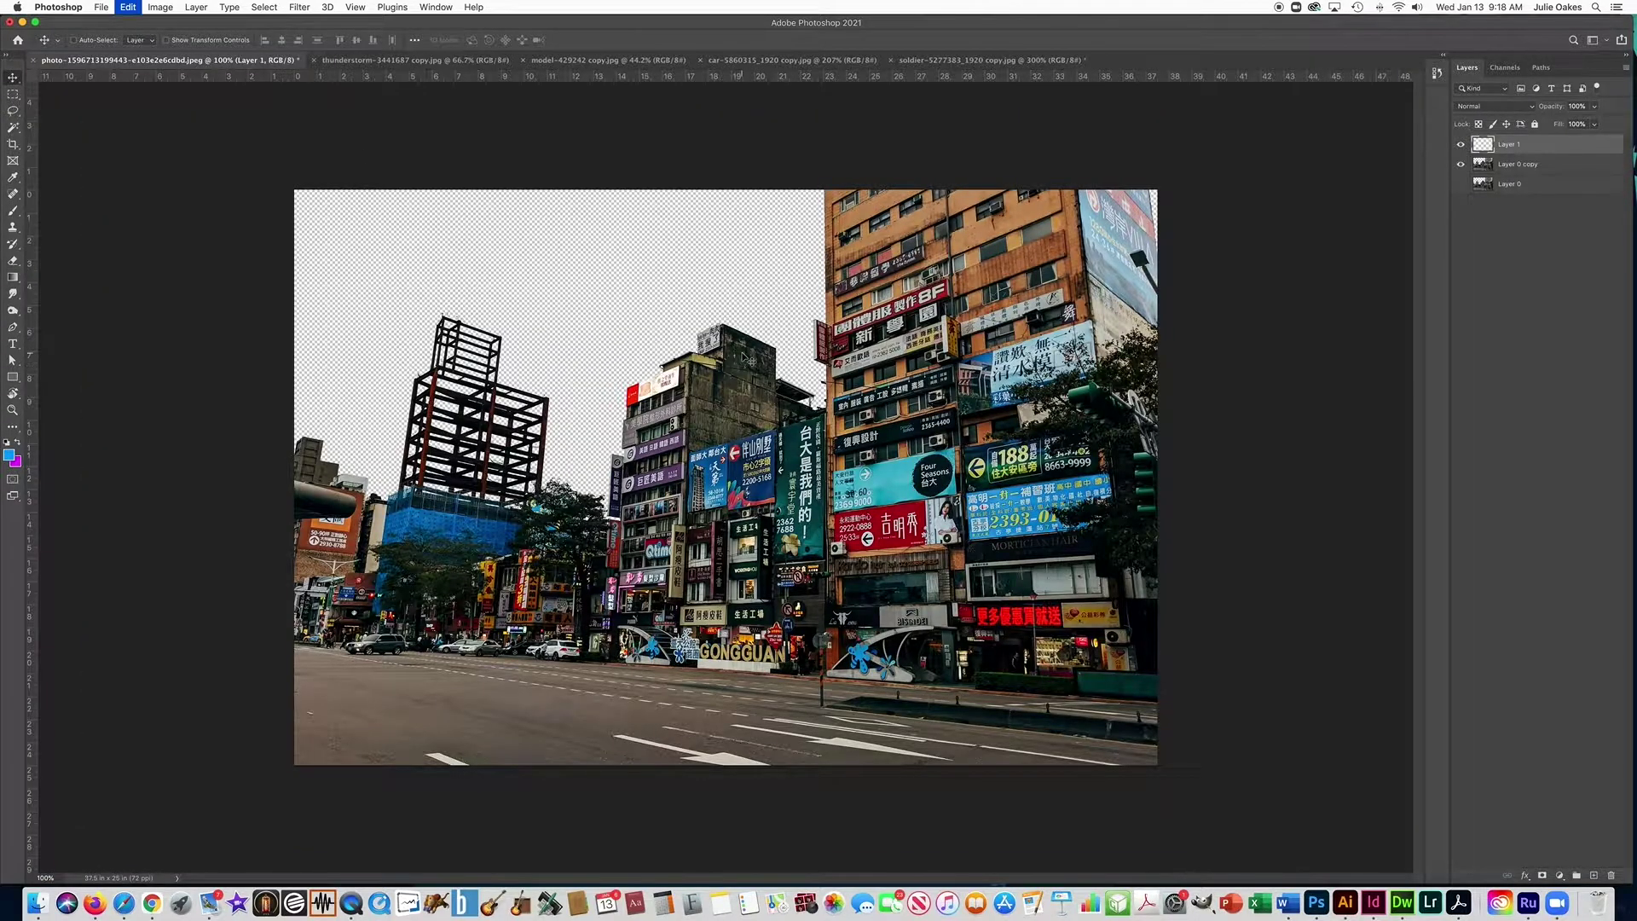
- Scale the pasted storm sky down proportionally to about 61% and position it over the whole street photo
{"action": "key", "text": "super"}
{"action": "key", "text": "super+t"}
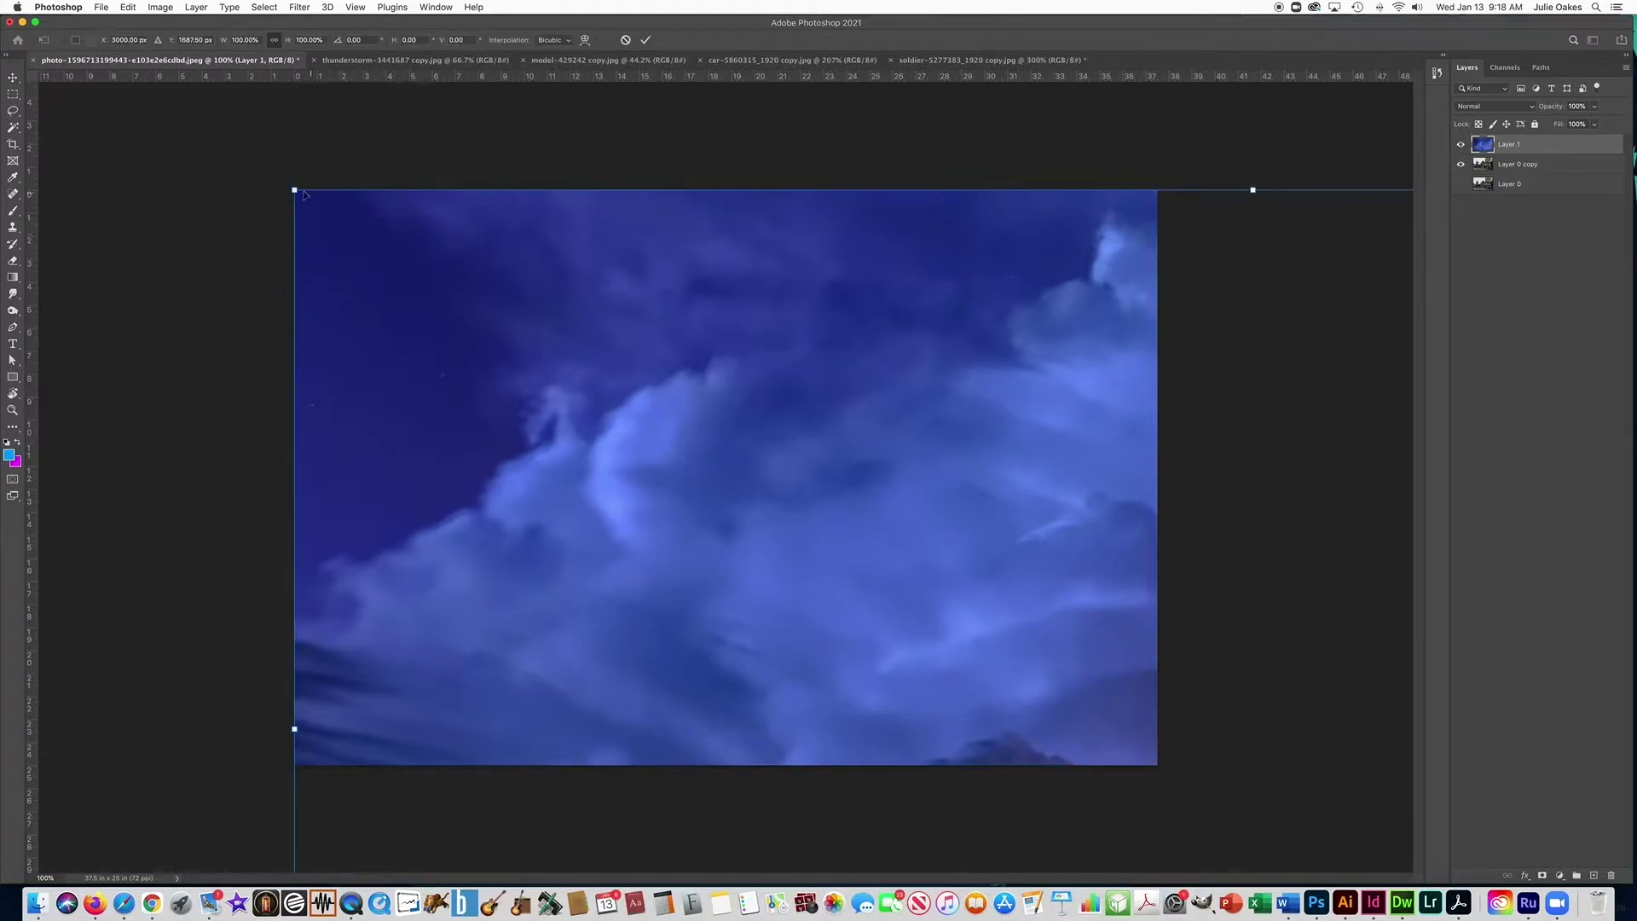
{"action": "left_click_drag", "start_coordinate": [293, 187], "coordinate": [314, 220]}
{"action": "left_click_drag", "start_coordinate": [260, 162], "coordinate": [270, 168]}
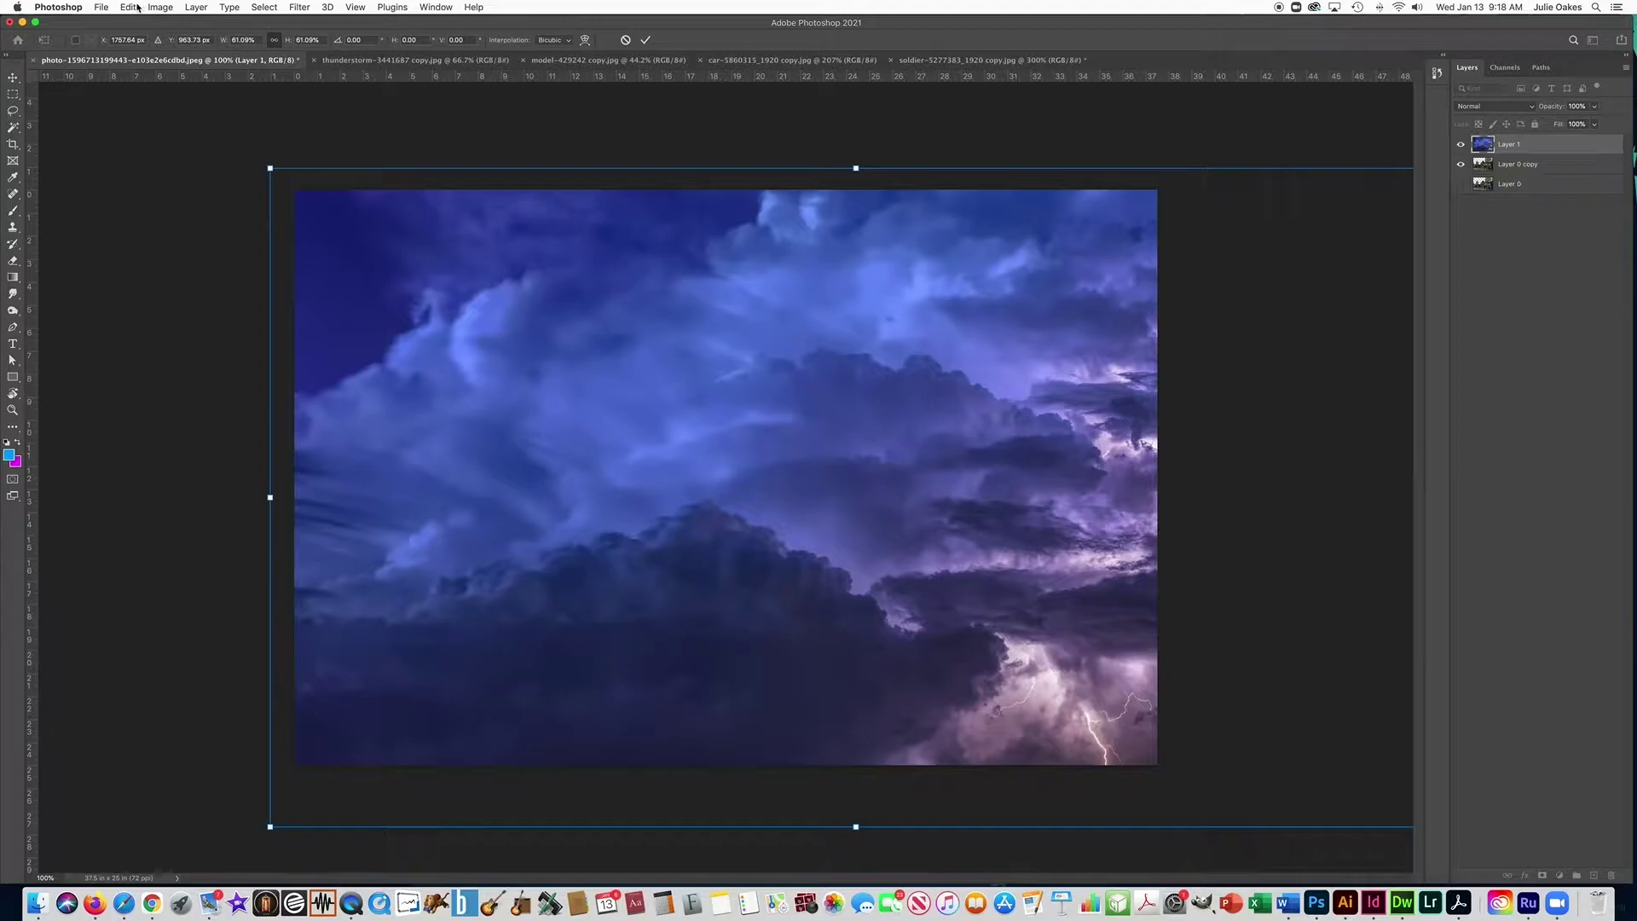
- Flip the storm sky horizontally and move it up so its lower edge meets the bottom of the photo
{"action": "left_click", "coordinate": [137, 8]}
{"action": "mouse_move", "coordinate": [162, 304]}
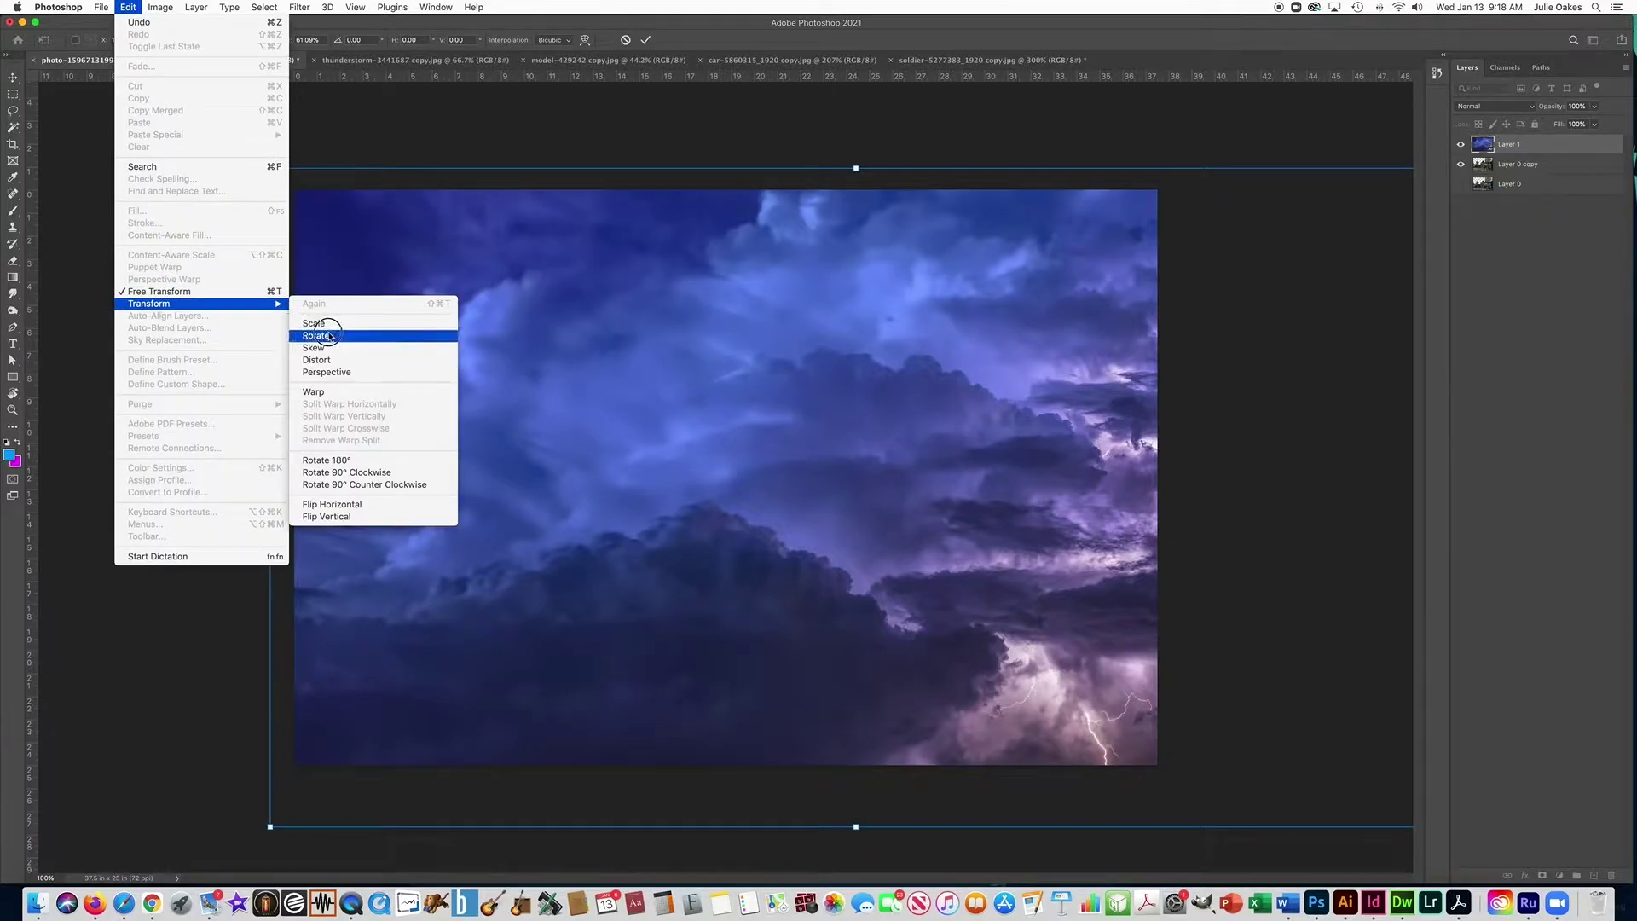
{"action": "left_click", "coordinate": [341, 504]}
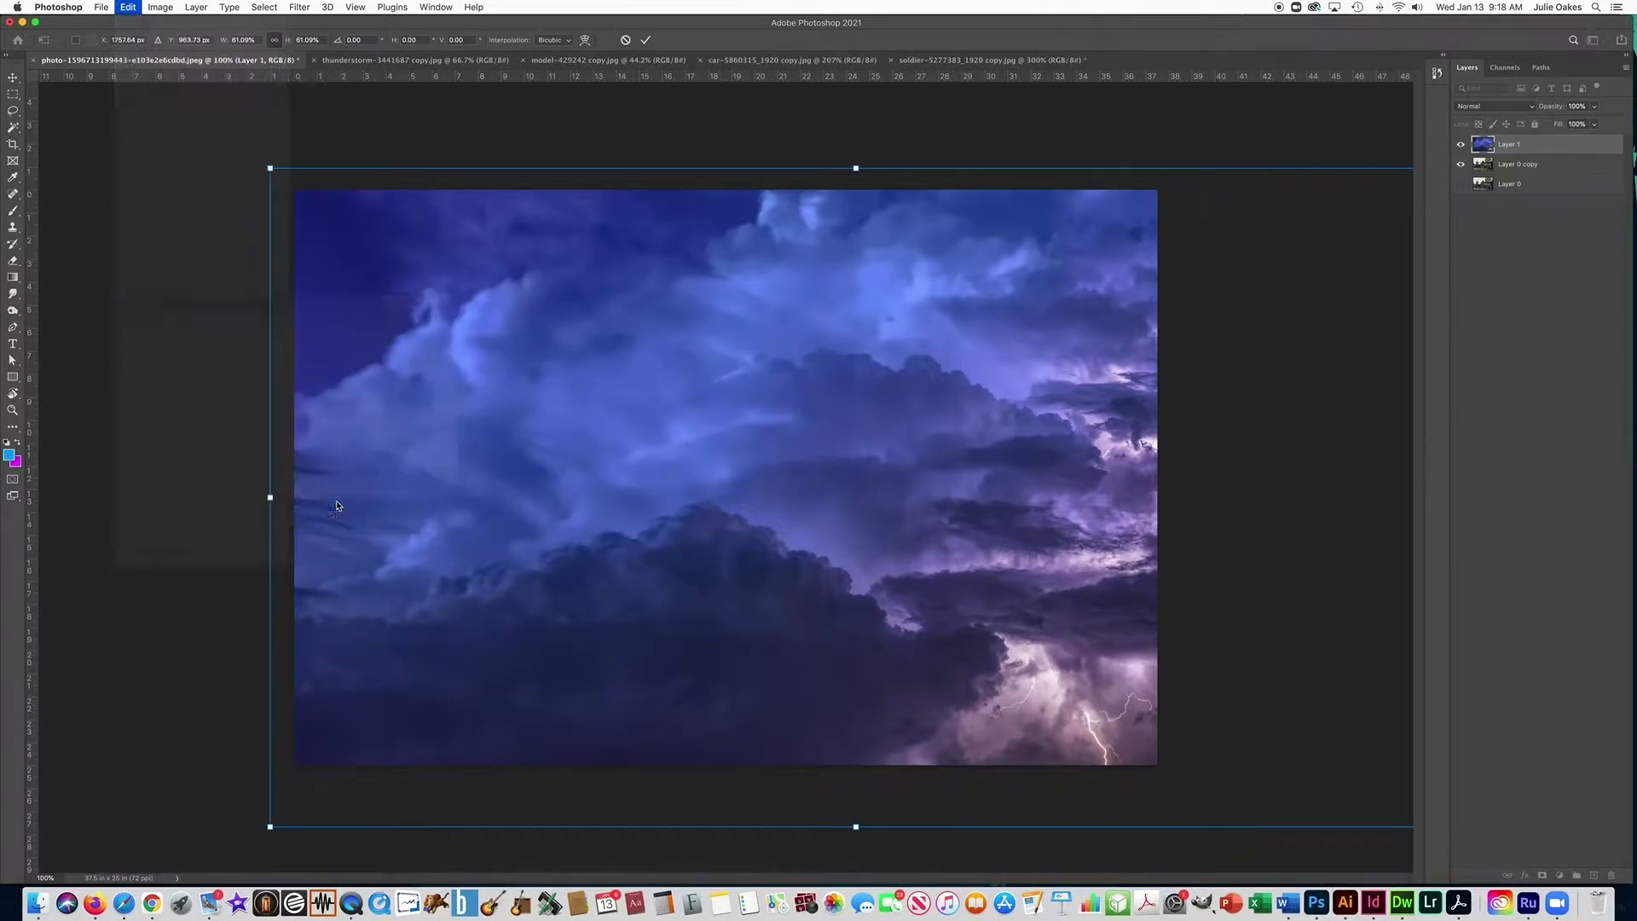
{"action": "left_click_drag", "start_coordinate": [626, 493], "coordinate": [583, 435]}
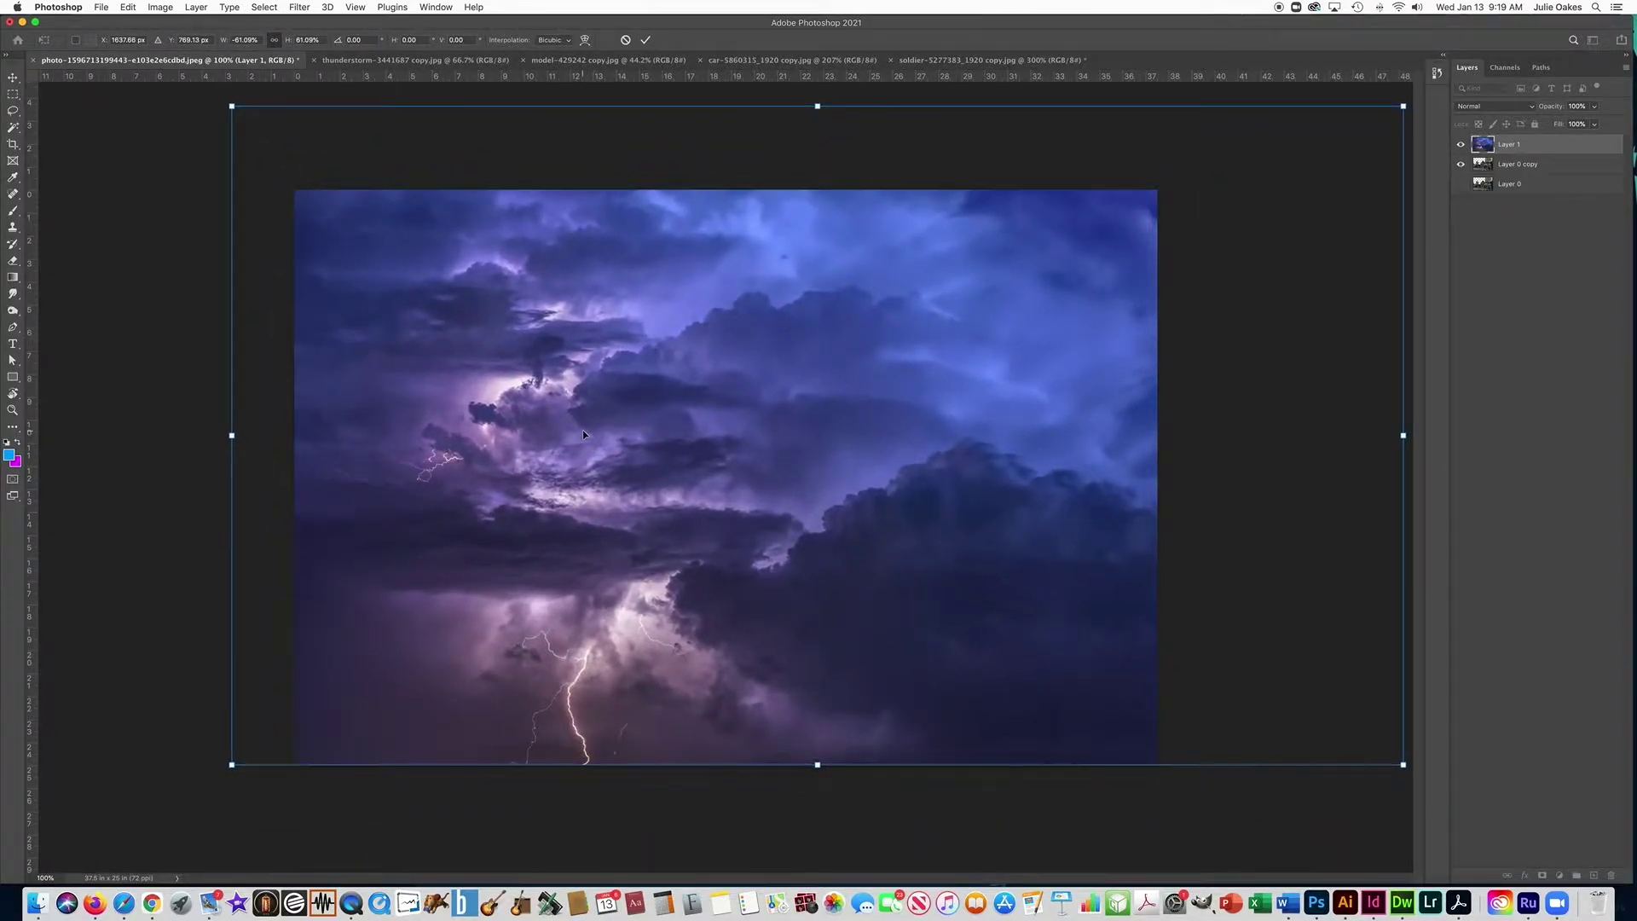
- Enlarge the flipped storm sky slightly, shift it a little sideways and apply the transform
{"action": "left_click_drag", "start_coordinate": [232, 107], "coordinate": [156, 65]}
{"action": "left_click_drag", "start_coordinate": [477, 320], "coordinate": [516, 322]}
{"action": "key", "text": "Return"}
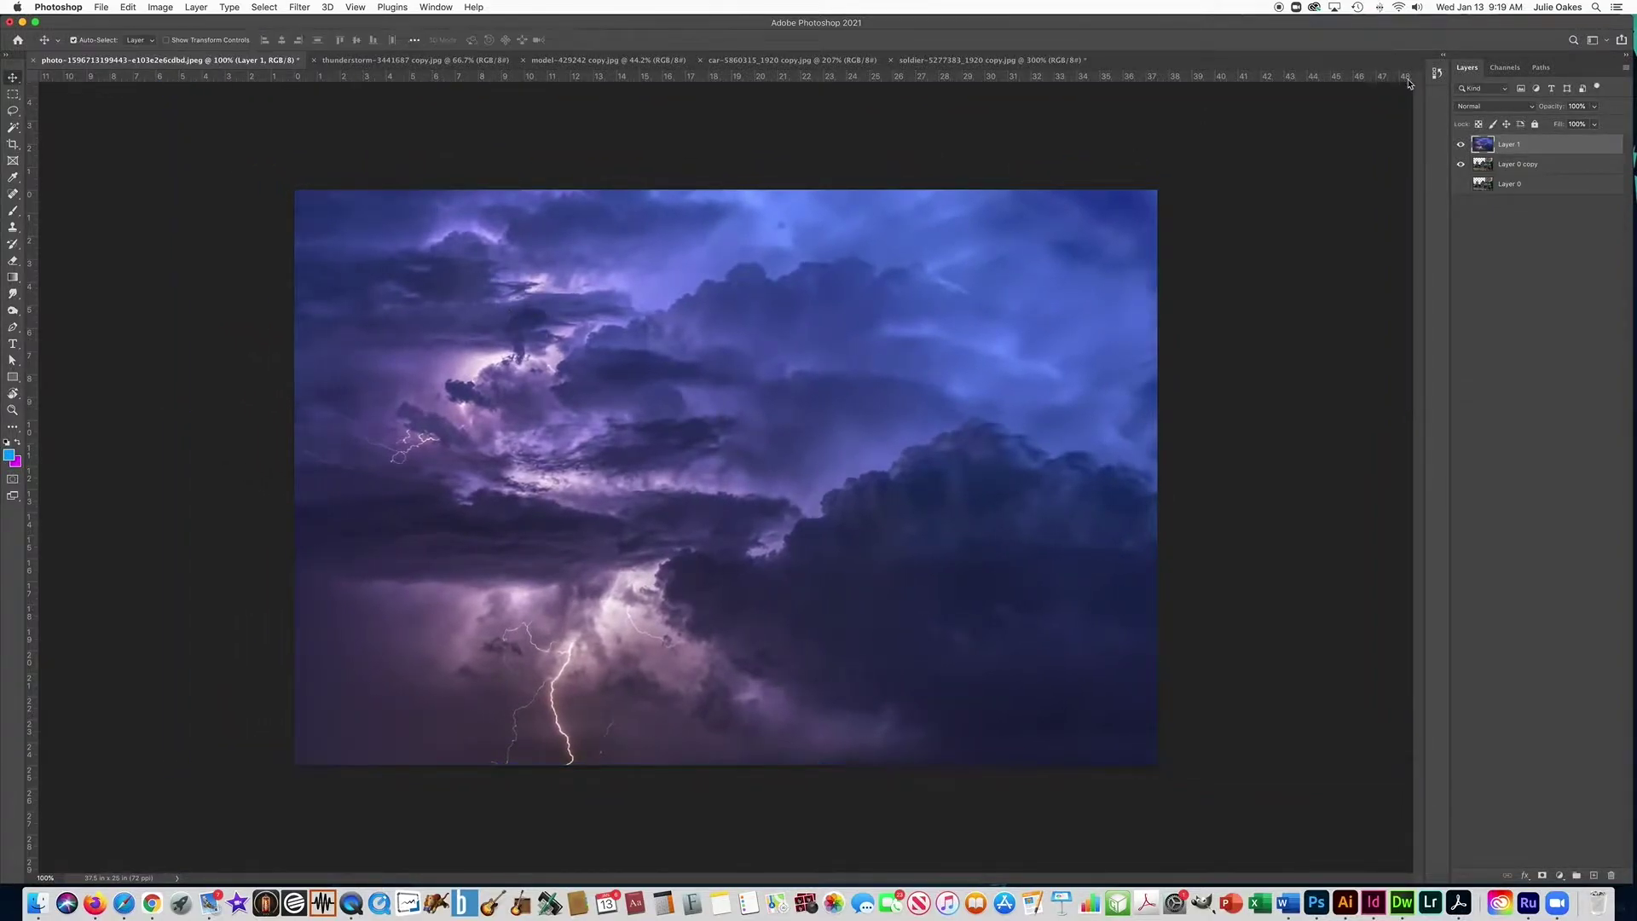
- Place the storm sky layer beneath Layer 0 copy and shift the sky left behind the buildings
{"action": "left_click_drag", "start_coordinate": [1529, 148], "coordinate": [1534, 179]}
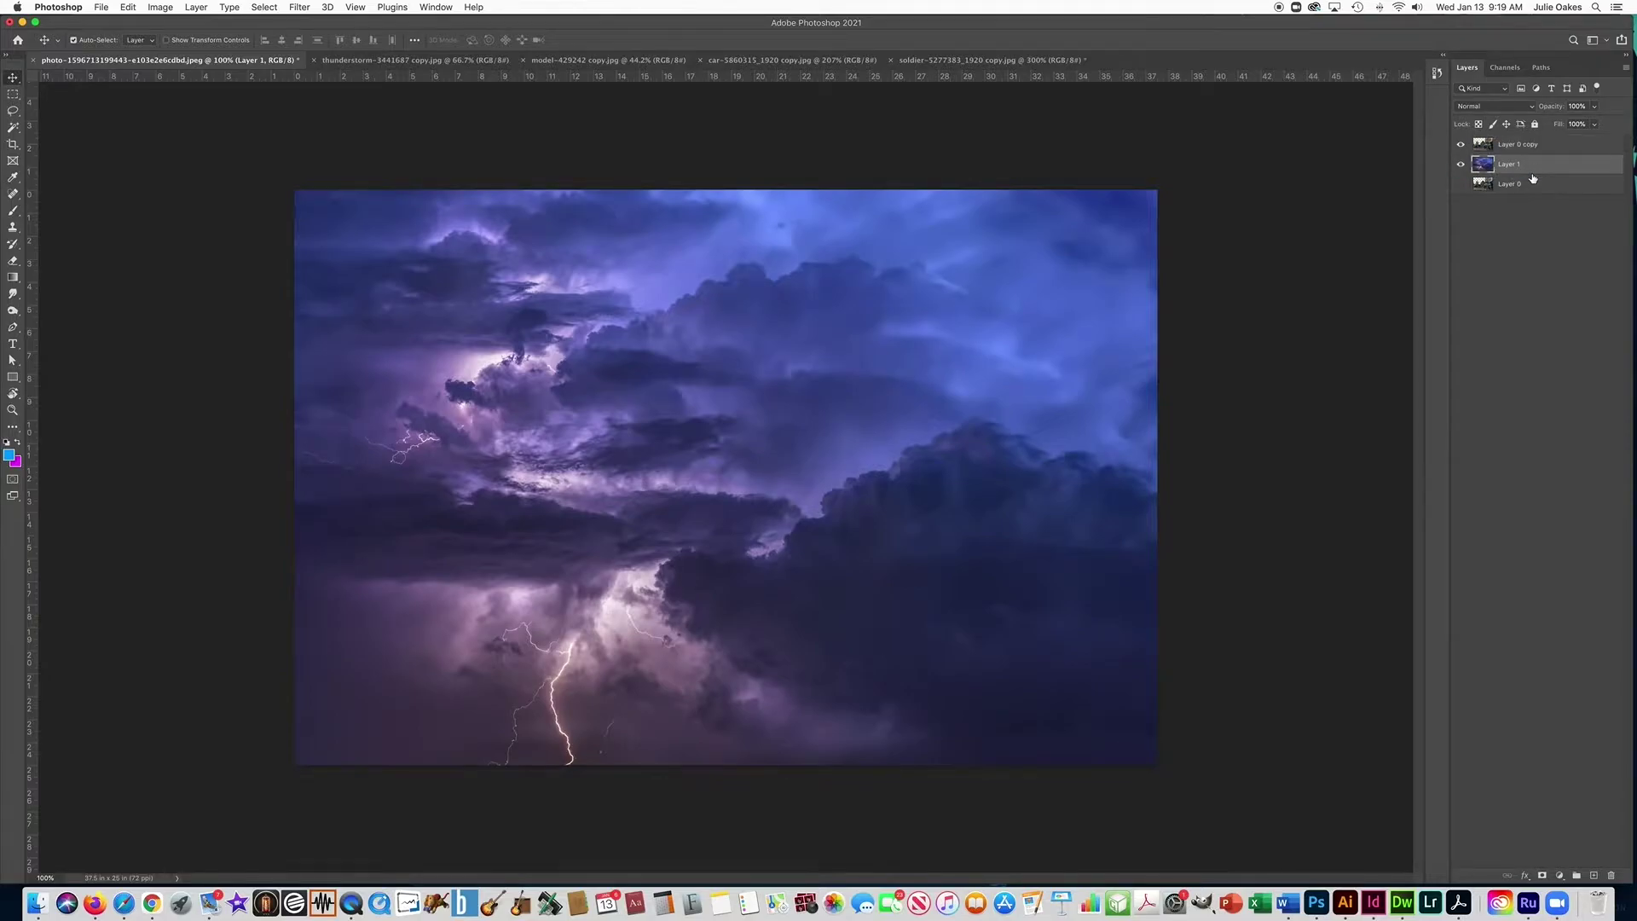
{"action": "key", "text": "super+t"}
{"action": "left_click_drag", "start_coordinate": [514, 341], "coordinate": [446, 342]}
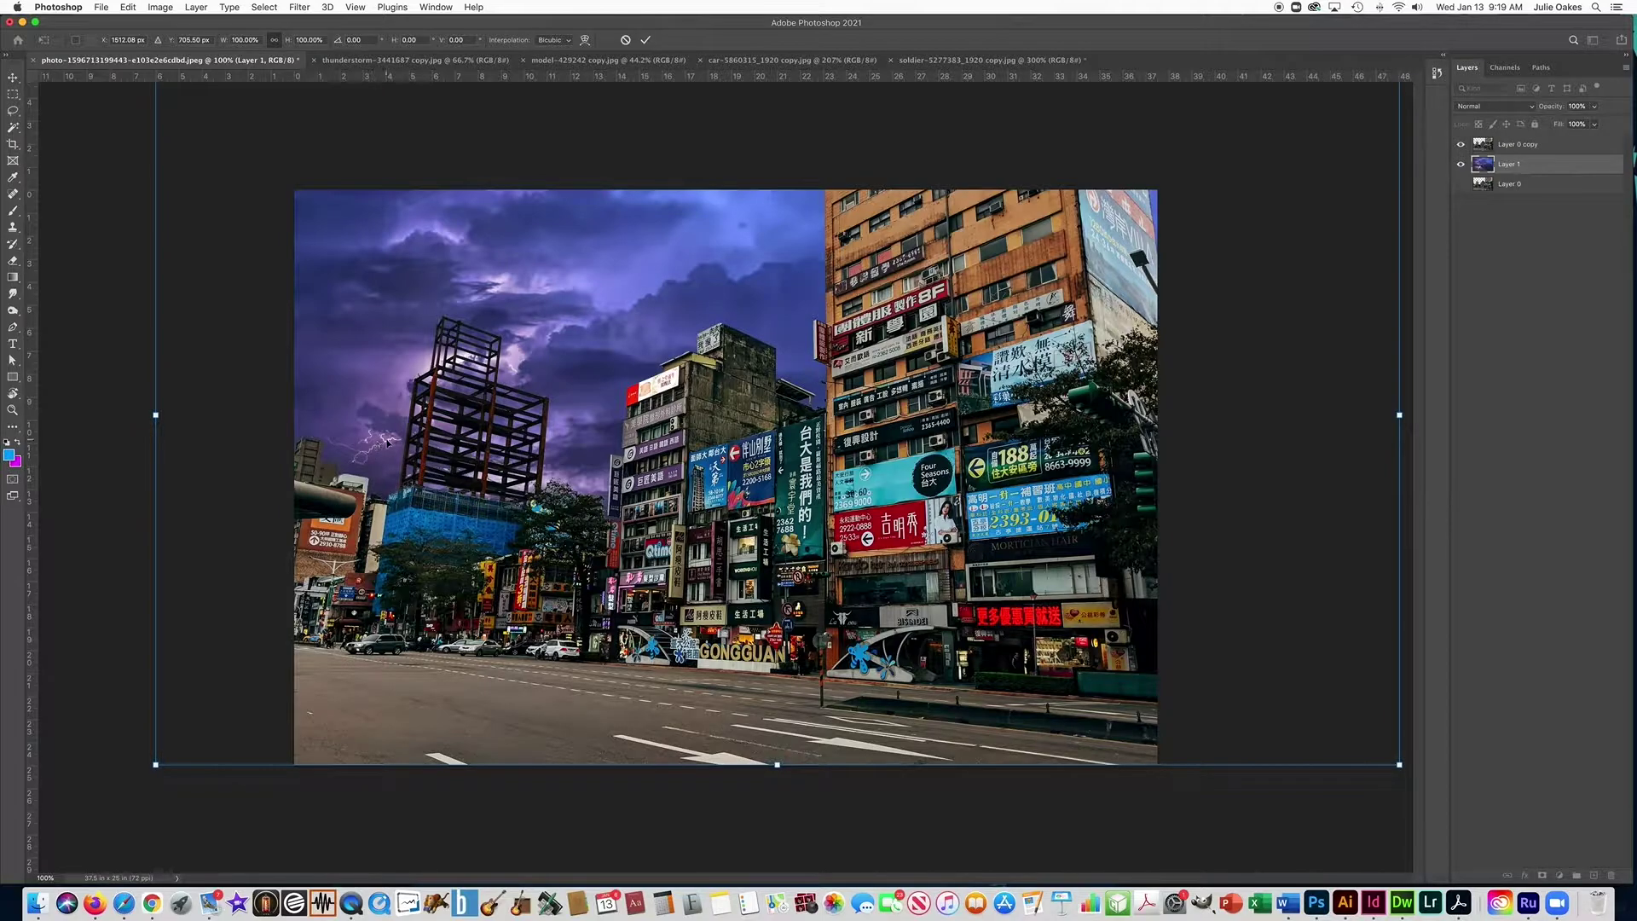
{"action": "key", "text": "Return"}
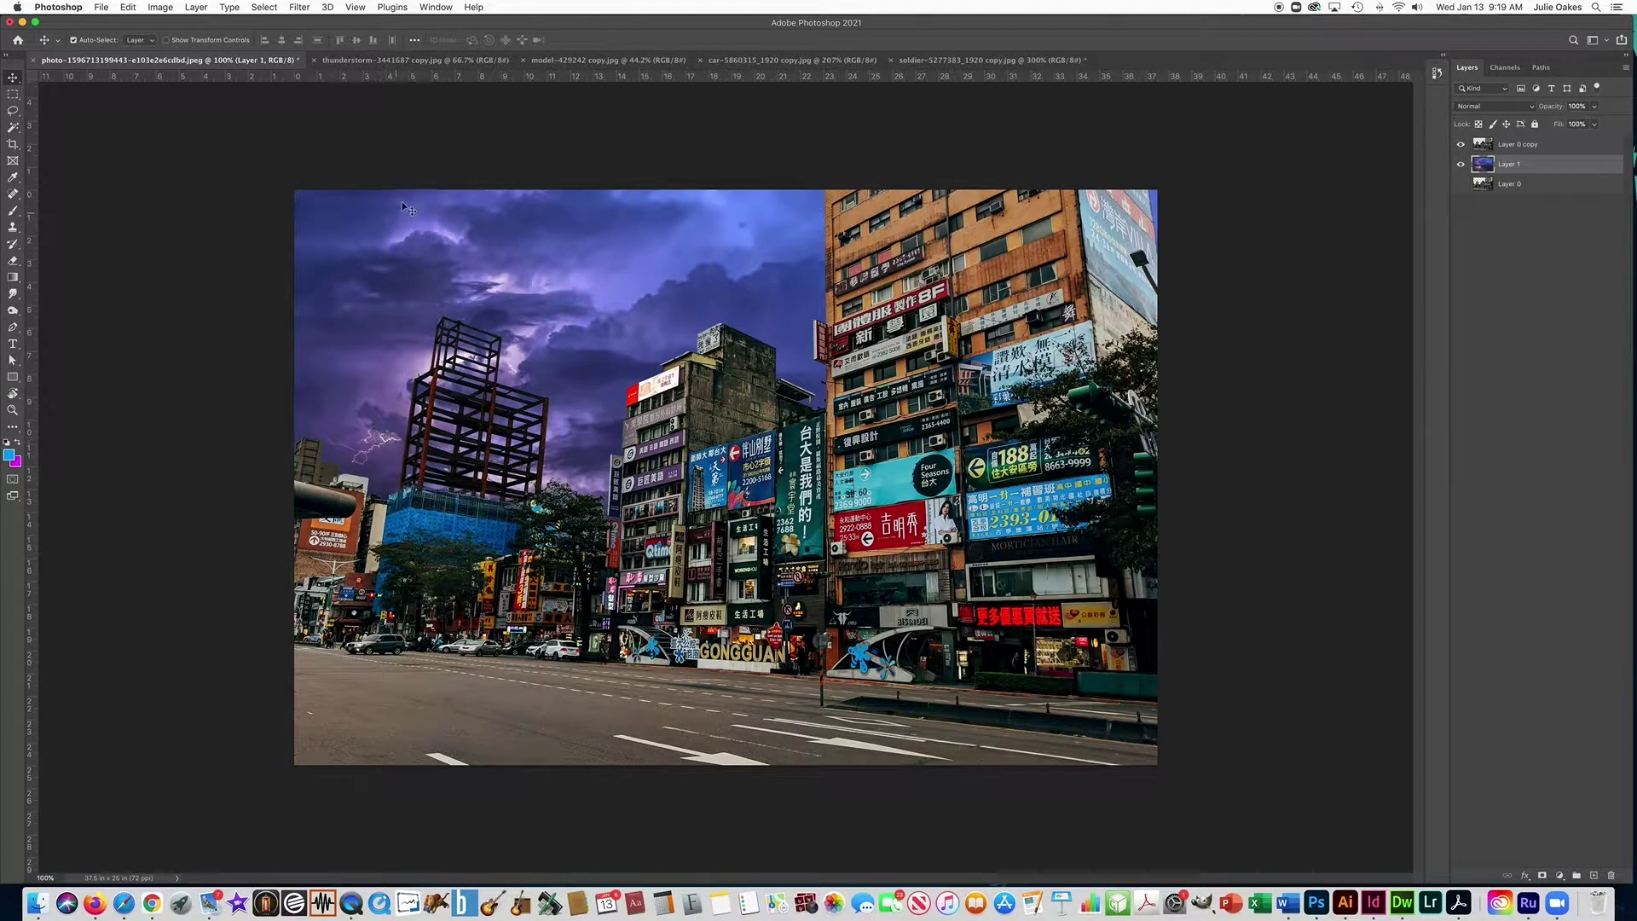
- Switch to the soldier-5277383_1920 copy.jpg image and bring up its paths
{"action": "left_click", "coordinate": [928, 63]}
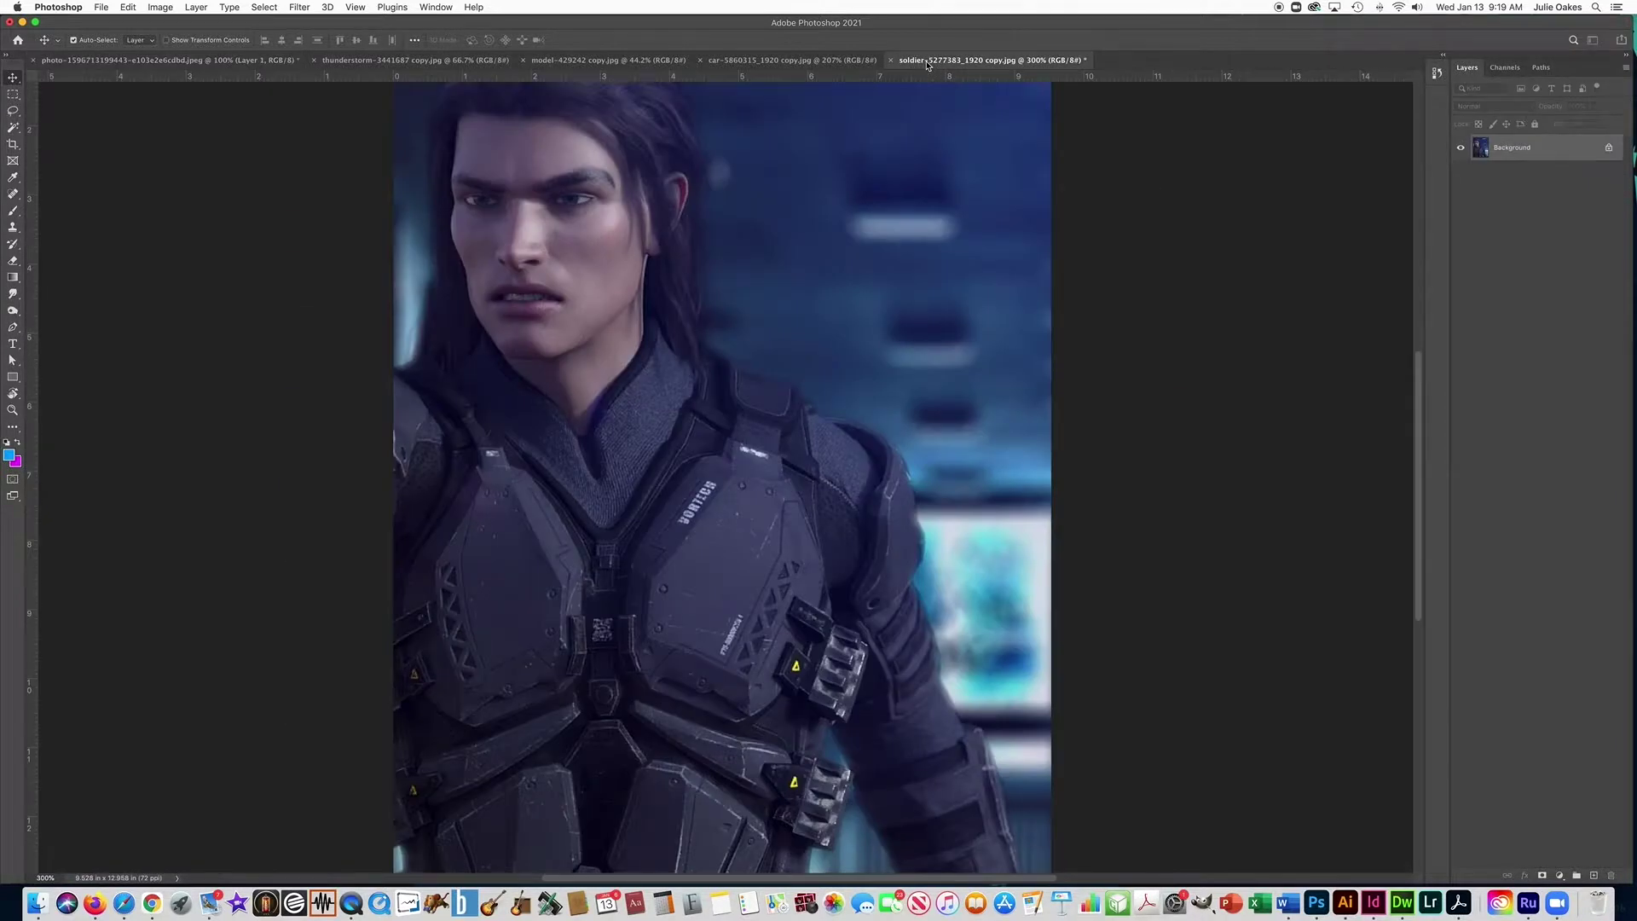
{"action": "left_click", "coordinate": [436, 8]}
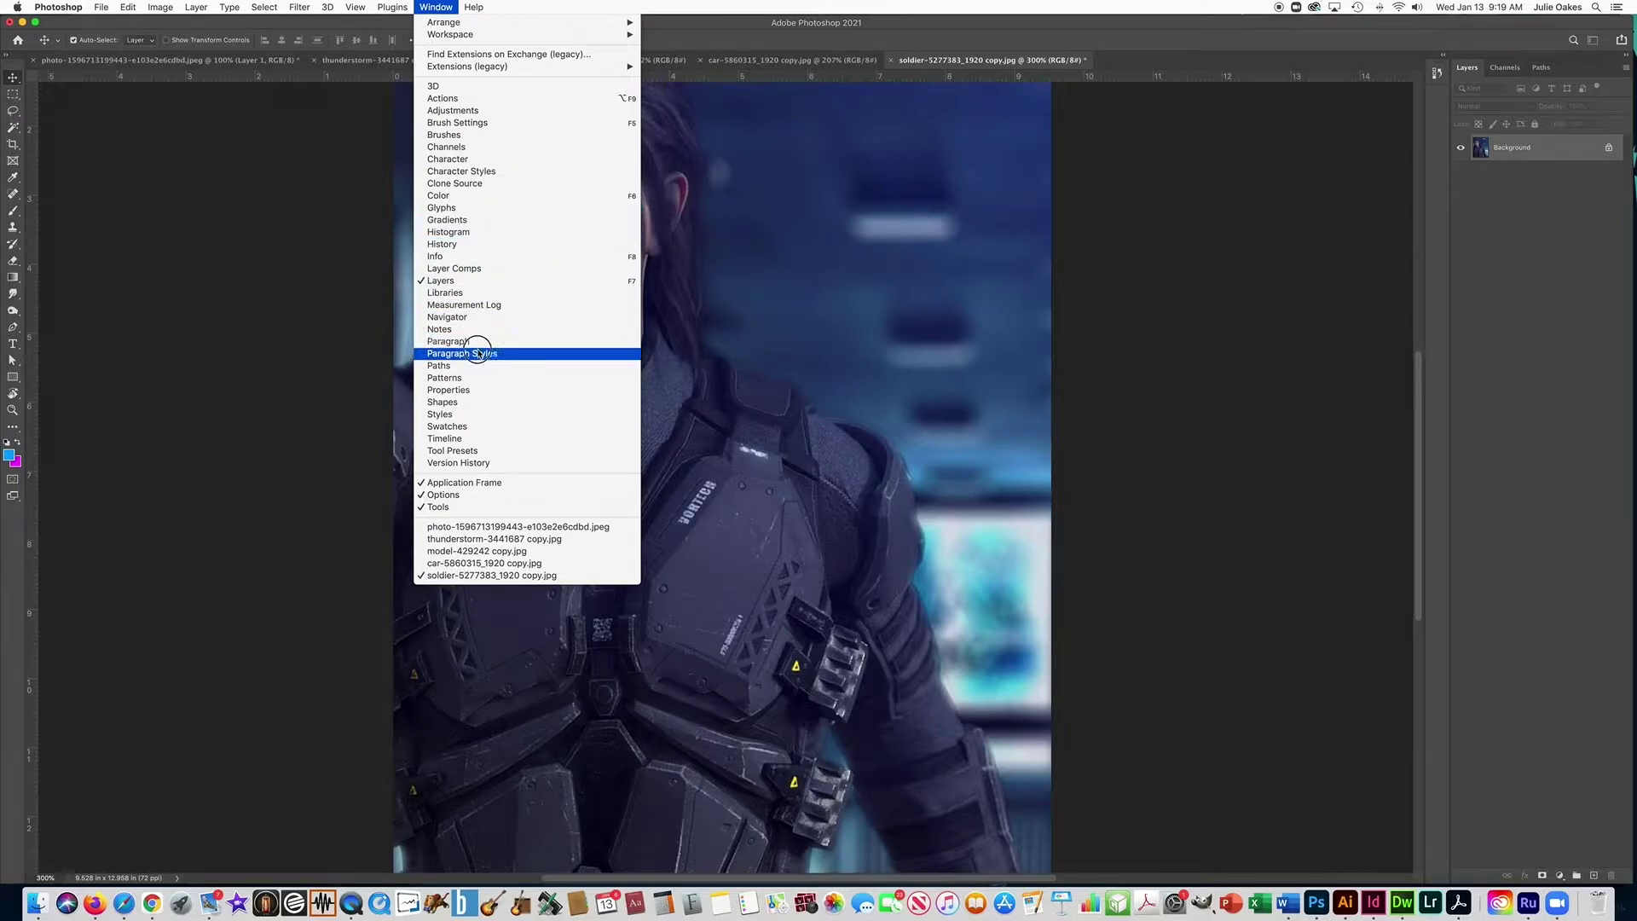
{"action": "left_click", "coordinate": [437, 366]}
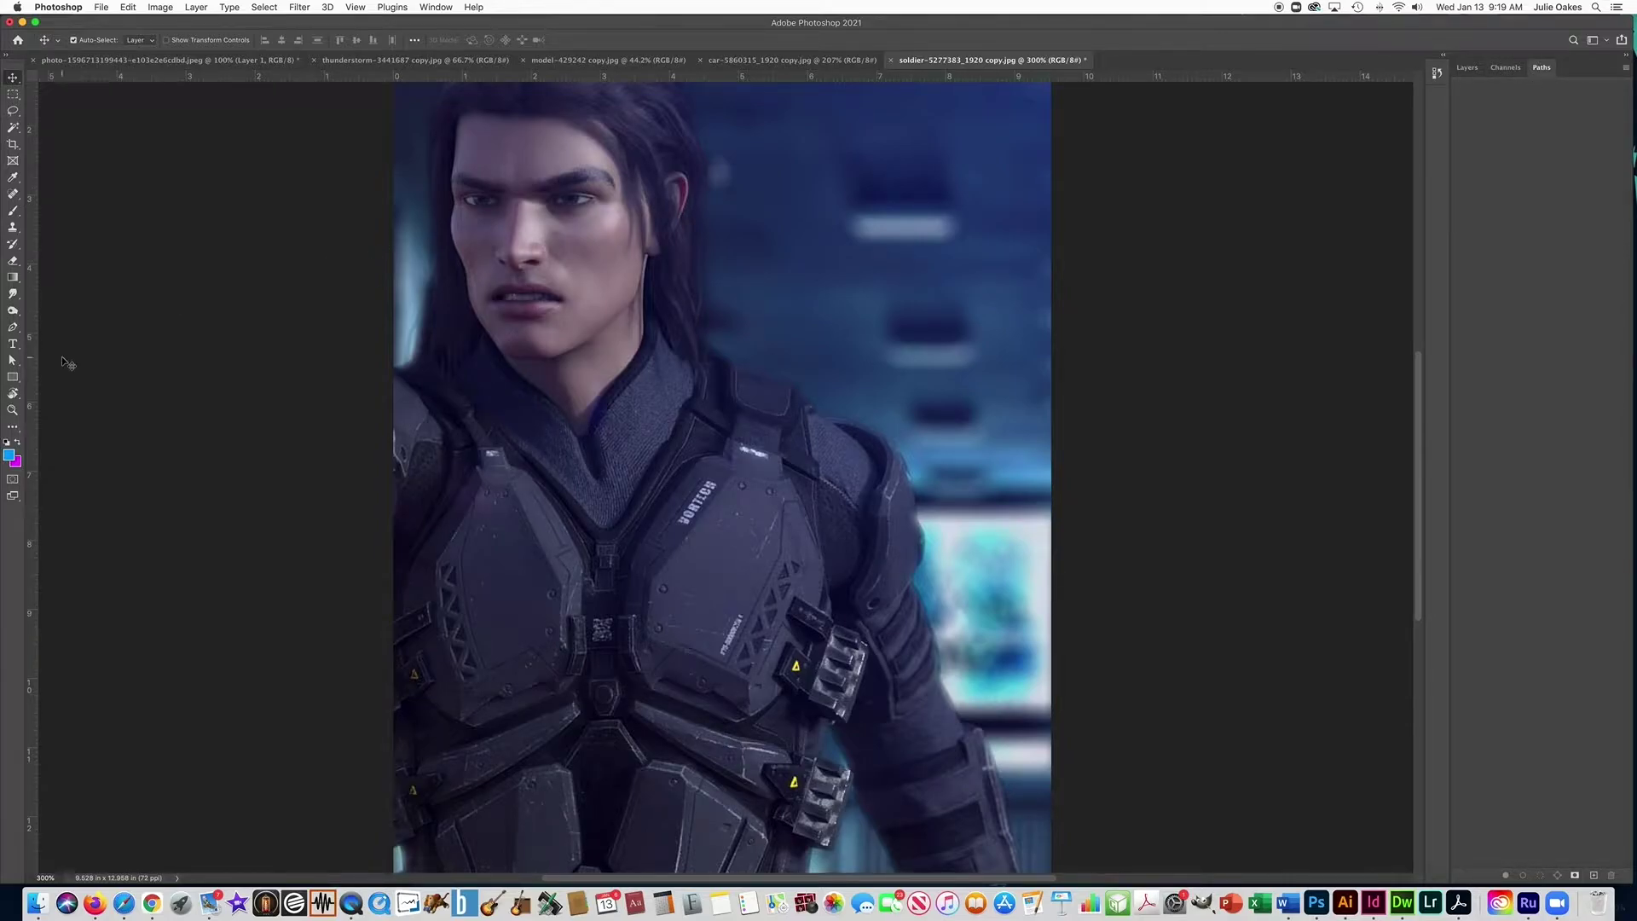
- Start a Pen tool path at the outer edge of the soldier's vest and trace over the shoulder strap to the collar
{"action": "left_click", "coordinate": [13, 328]}
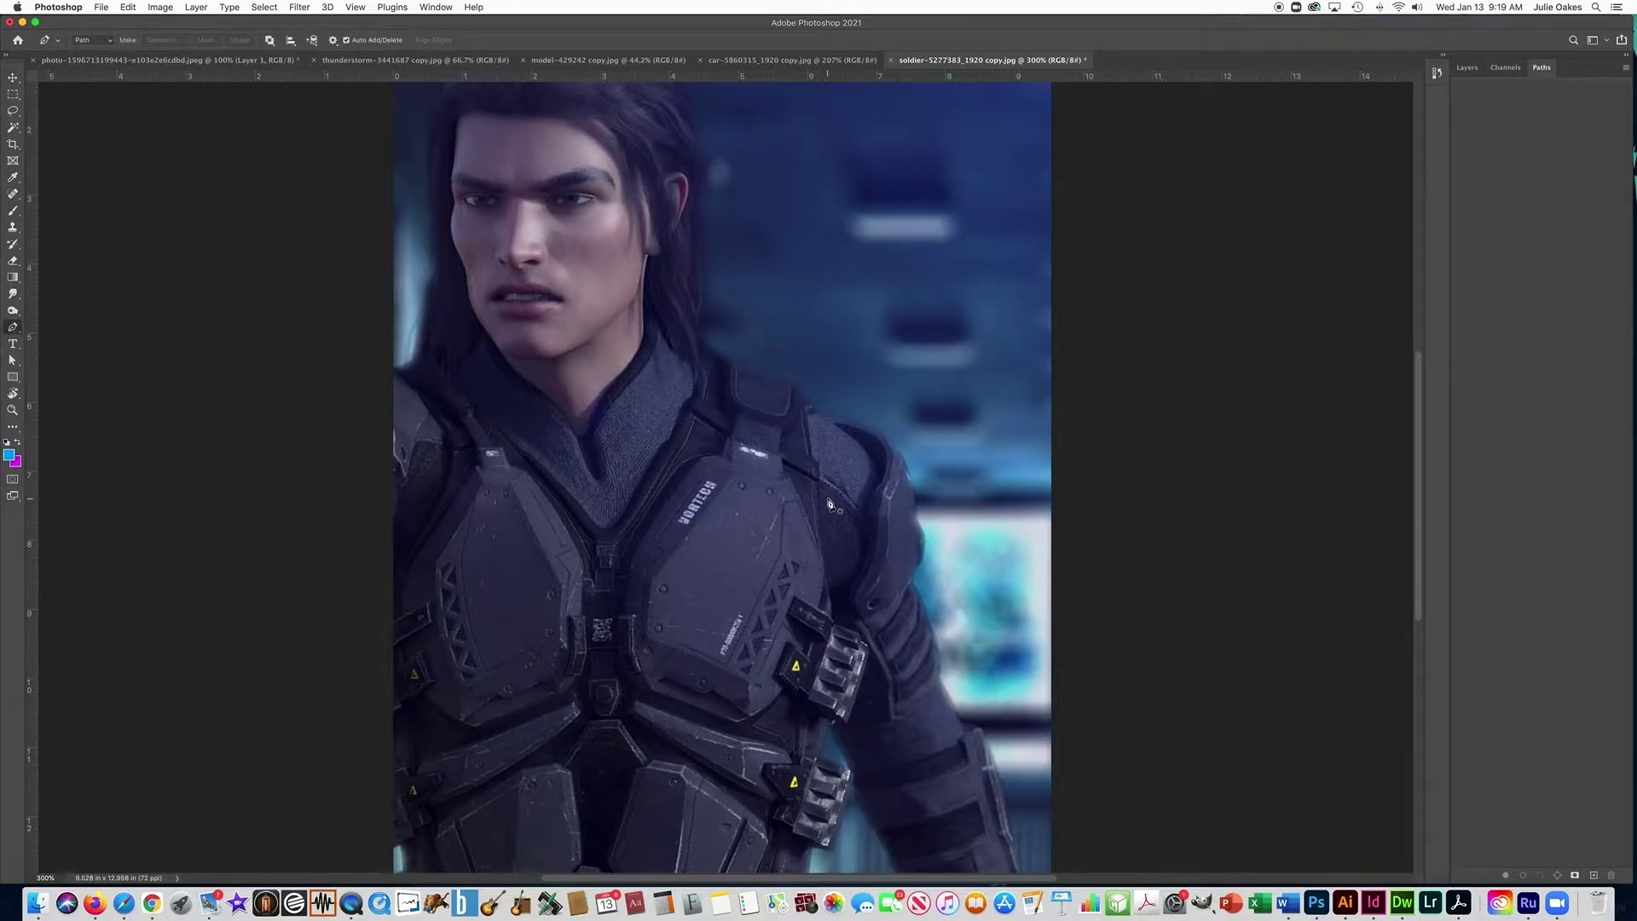
{"action": "left_click", "coordinate": [801, 424], "text": "super"}
{"action": "left_click", "coordinate": [798, 425], "text": "super"}
{"action": "left_click_drag", "start_coordinate": [754, 427], "coordinate": [879, 603]}
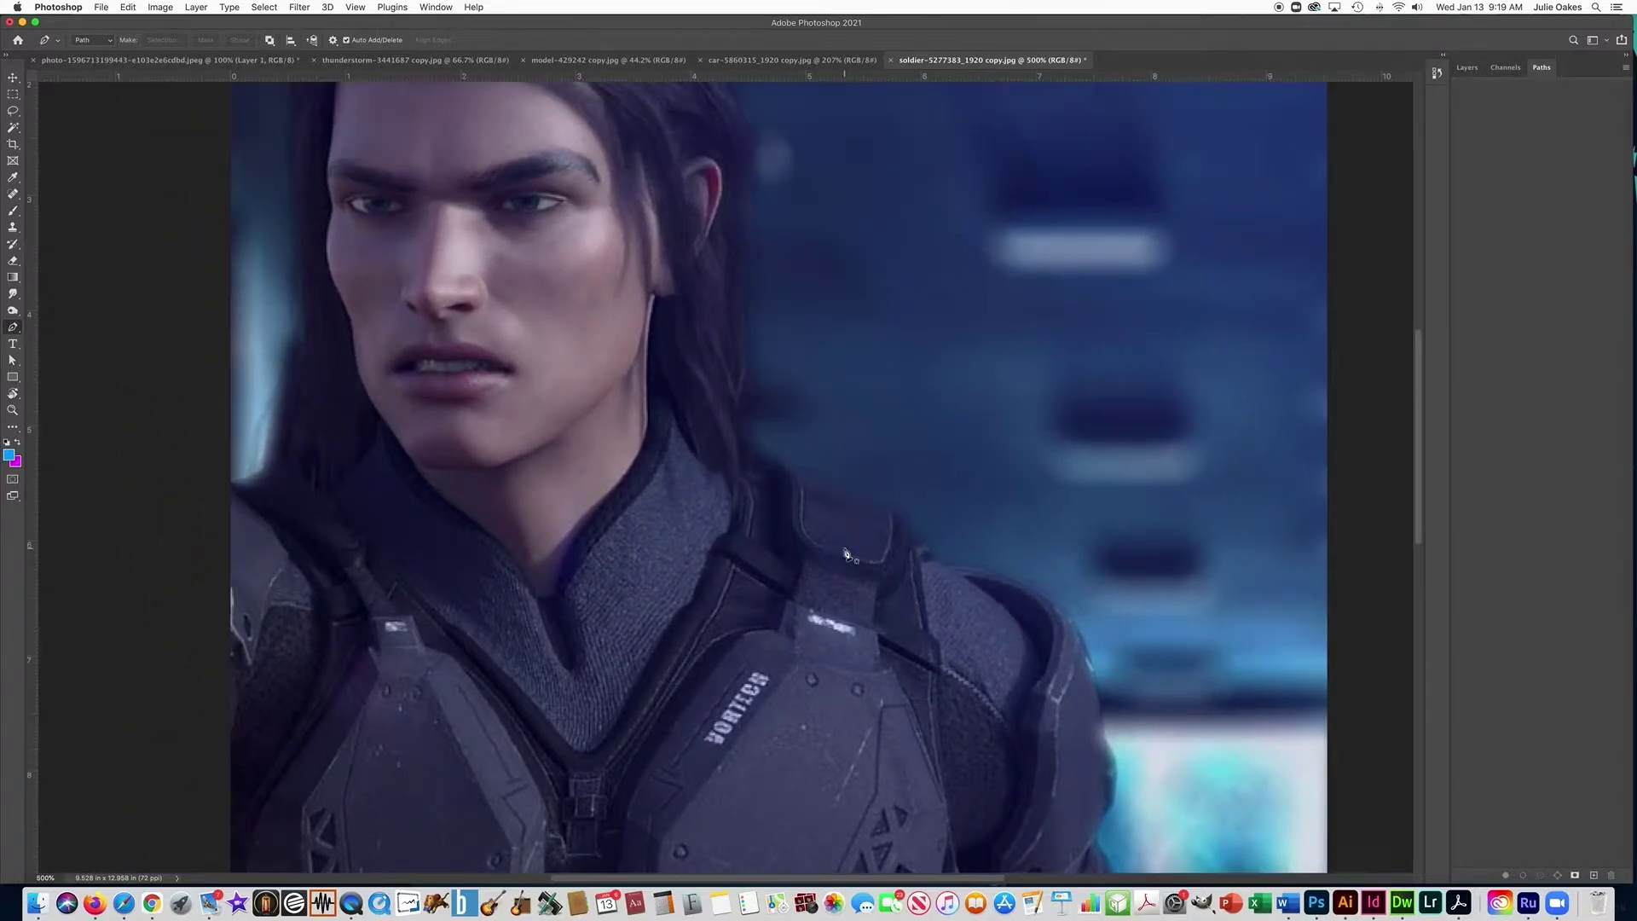
{"action": "left_click", "coordinate": [933, 559]}
{"action": "left_click", "coordinate": [928, 539]}
{"action": "left_click", "coordinate": [912, 527]}
{"action": "left_click", "coordinate": [906, 511]}
{"action": "left_click", "coordinate": [789, 466]}
{"action": "left_click_drag", "start_coordinate": [774, 459], "coordinate": [734, 482]}
{"action": "left_click", "coordinate": [748, 458]}
- Continue the path down the inner collar edge to the point of the V-shaped neckline at the chest
{"action": "left_click", "coordinate": [731, 517]}
{"action": "left_click", "coordinate": [726, 538]}
{"action": "left_click", "coordinate": [712, 550]}
{"action": "left_click", "coordinate": [708, 560]}
{"action": "left_click_drag", "start_coordinate": [703, 575], "coordinate": [750, 454]}
{"action": "left_click", "coordinate": [749, 453]}
{"action": "left_click", "coordinate": [720, 506]}
{"action": "left_click", "coordinate": [686, 571]}
{"action": "left_click", "coordinate": [664, 593]}
{"action": "left_click", "coordinate": [651, 593]}
- Extend the path down the vest's centre line to the image's lower edge and across to the vest's outer side
{"action": "left_click_drag", "start_coordinate": [624, 739], "coordinate": [554, 487]}
{"action": "left_click", "coordinate": [578, 513]}
{"action": "left_click", "coordinate": [575, 574]}
{"action": "scroll", "coordinate": [604, 640], "scroll_direction": "down", "scroll_amount": 5}
{"action": "left_click", "coordinate": [535, 620]}
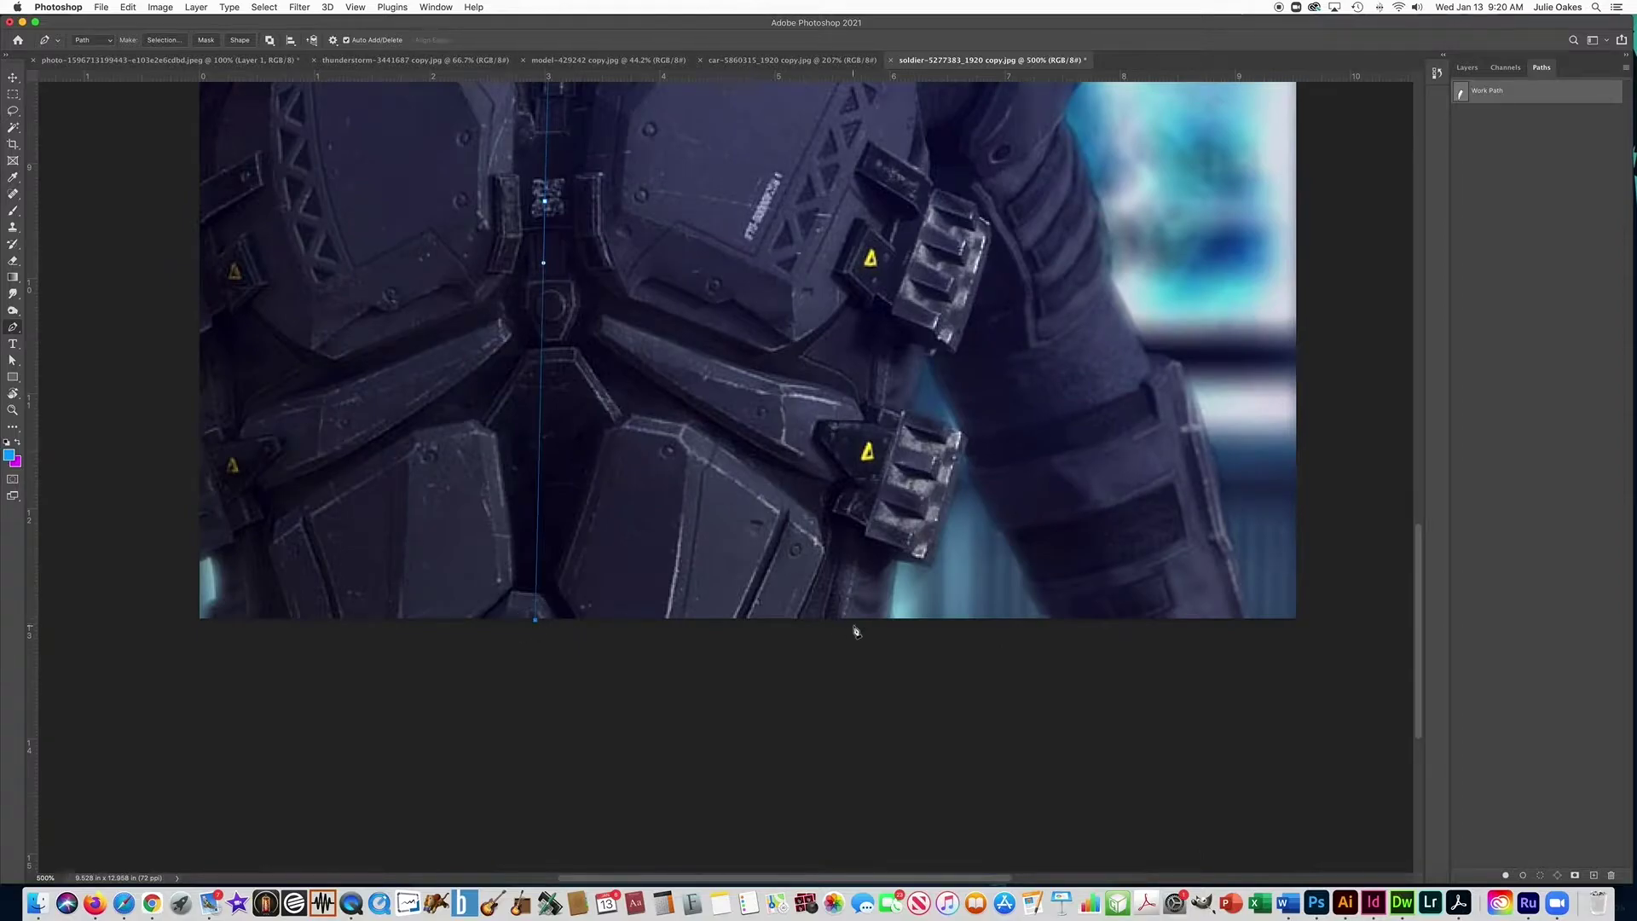
{"action": "left_click", "coordinate": [839, 618]}
- Trace the path up the vest's side around the lower and upper ammunition pouches
{"action": "left_click", "coordinate": [866, 546]}
{"action": "left_click", "coordinate": [896, 560]}
{"action": "left_click", "coordinate": [950, 428]}
{"action": "left_click", "coordinate": [913, 413]}
{"action": "left_click_drag", "start_coordinate": [919, 350], "coordinate": [918, 504]}
{"action": "left_click", "coordinate": [923, 504]}
{"action": "left_click", "coordinate": [952, 506]}
{"action": "left_click", "coordinate": [991, 395]}
{"action": "left_click", "coordinate": [987, 375]}
{"action": "left_click", "coordinate": [976, 371]}
- Trace the path from the upper pouch up the armhole edge and close it at its shoulder starting point
{"action": "left_click_drag", "start_coordinate": [943, 375], "coordinate": [936, 587]}
{"action": "left_click", "coordinate": [929, 557]}
{"action": "left_click", "coordinate": [913, 495]}
{"action": "left_click", "coordinate": [899, 353]}
{"action": "left_click", "coordinate": [898, 319]}
{"action": "scroll", "coordinate": [900, 311], "scroll_direction": "up", "scroll_amount": 1}
{"action": "left_click", "coordinate": [901, 305]}
{"action": "left_click", "coordinate": [894, 287]}
{"action": "left_click", "coordinate": [895, 217]}
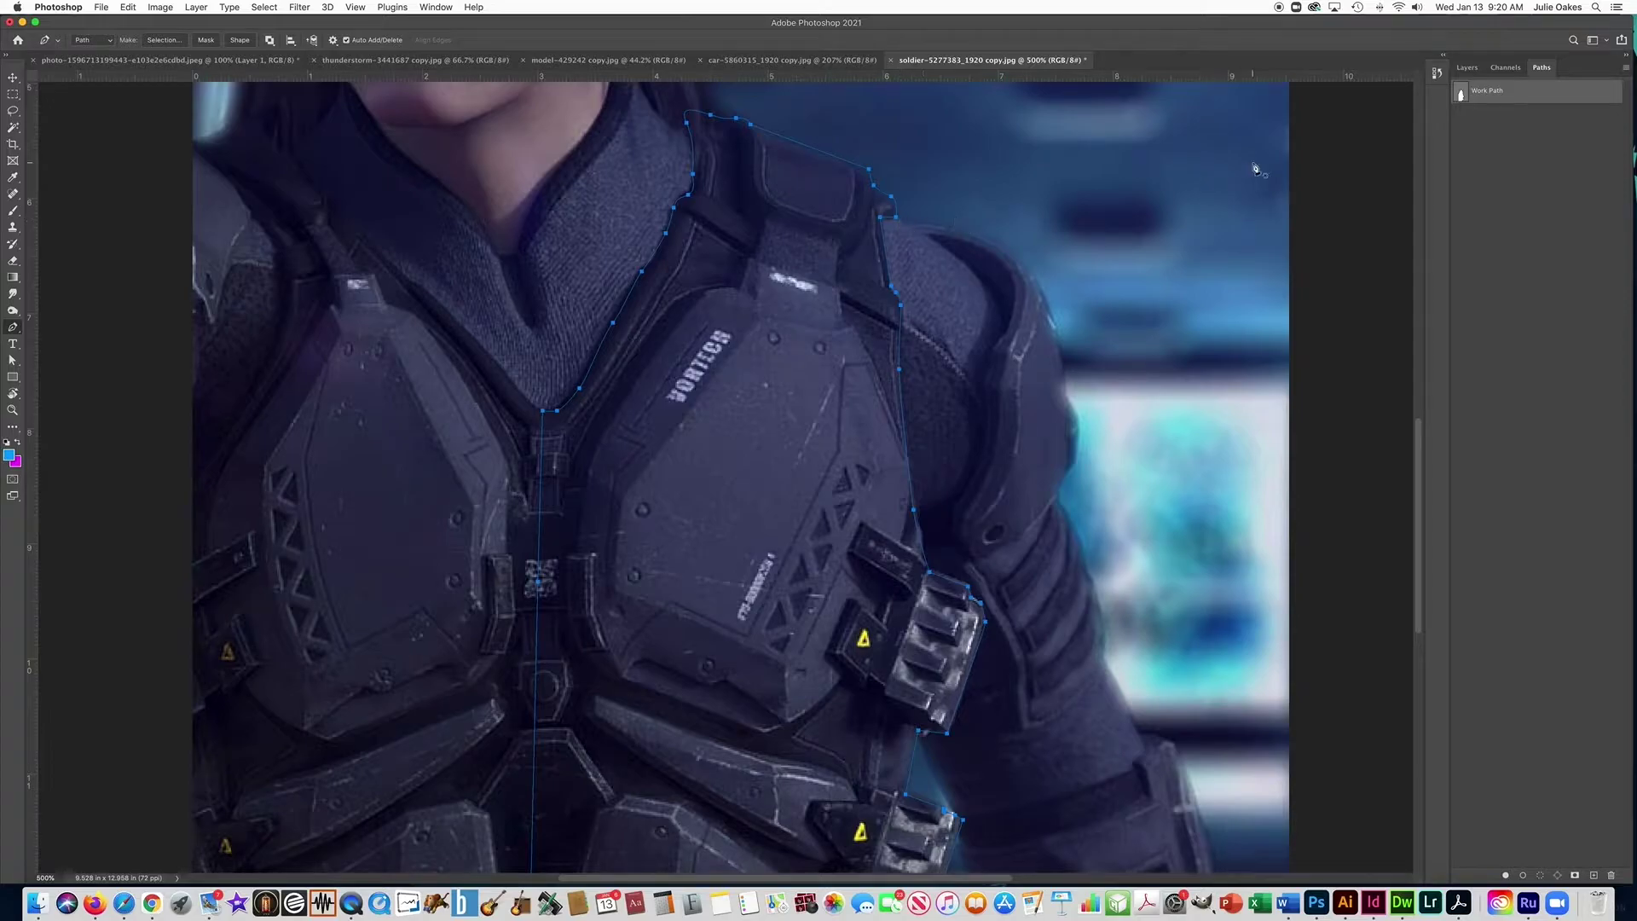
- Save the work path under the name Vest
{"action": "left_click", "coordinate": [1626, 70]}
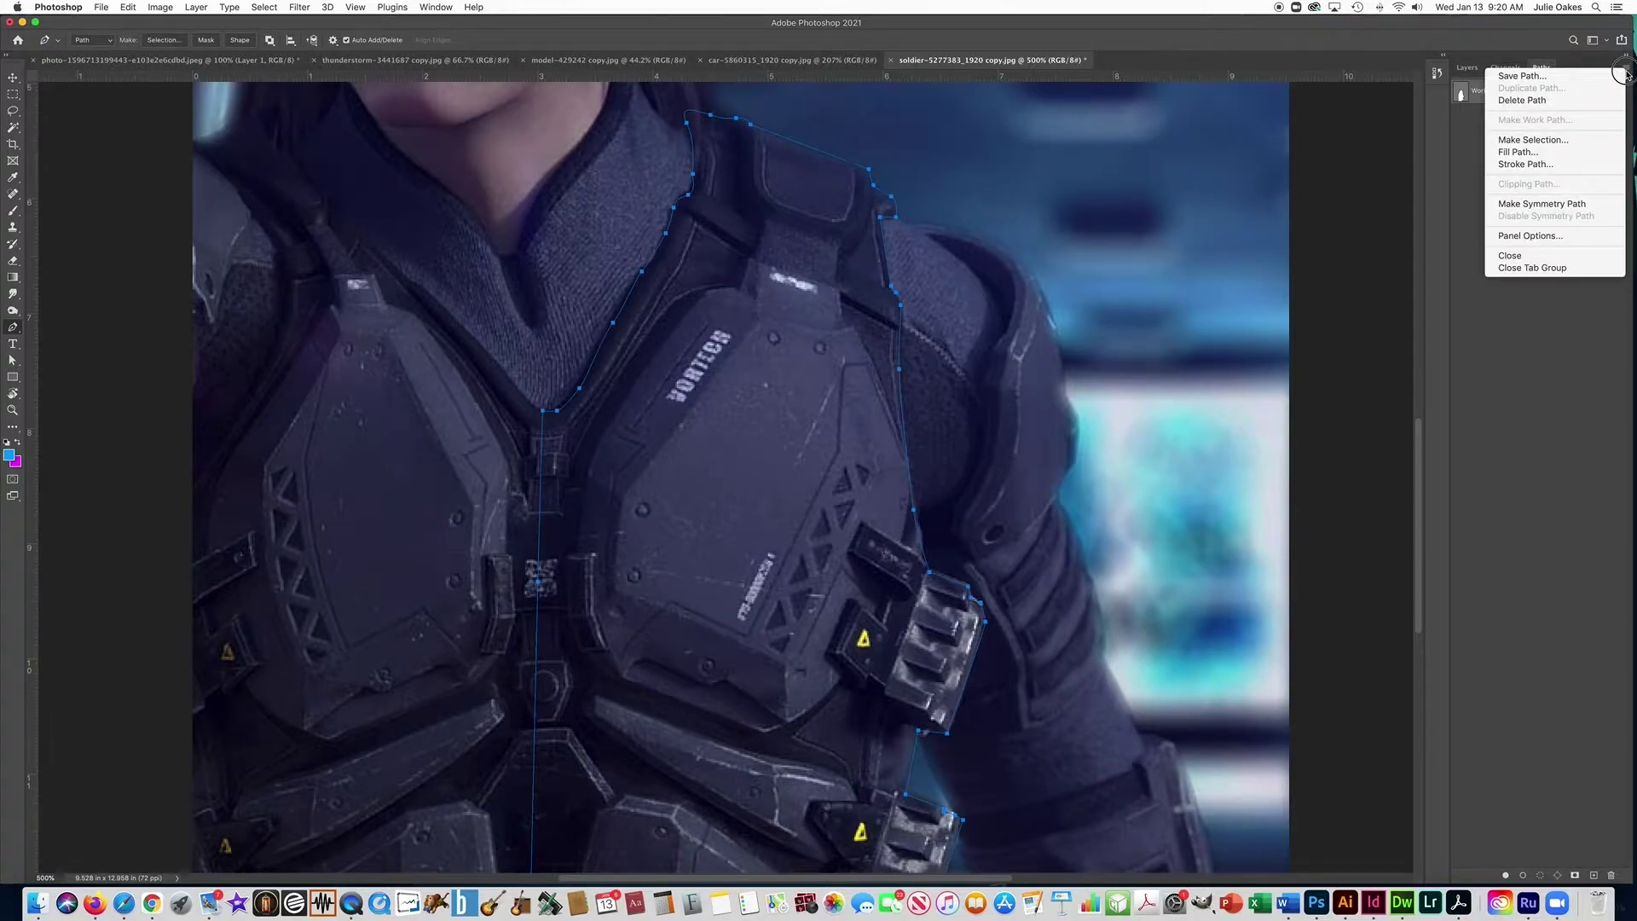
{"action": "left_click", "coordinate": [1529, 76]}
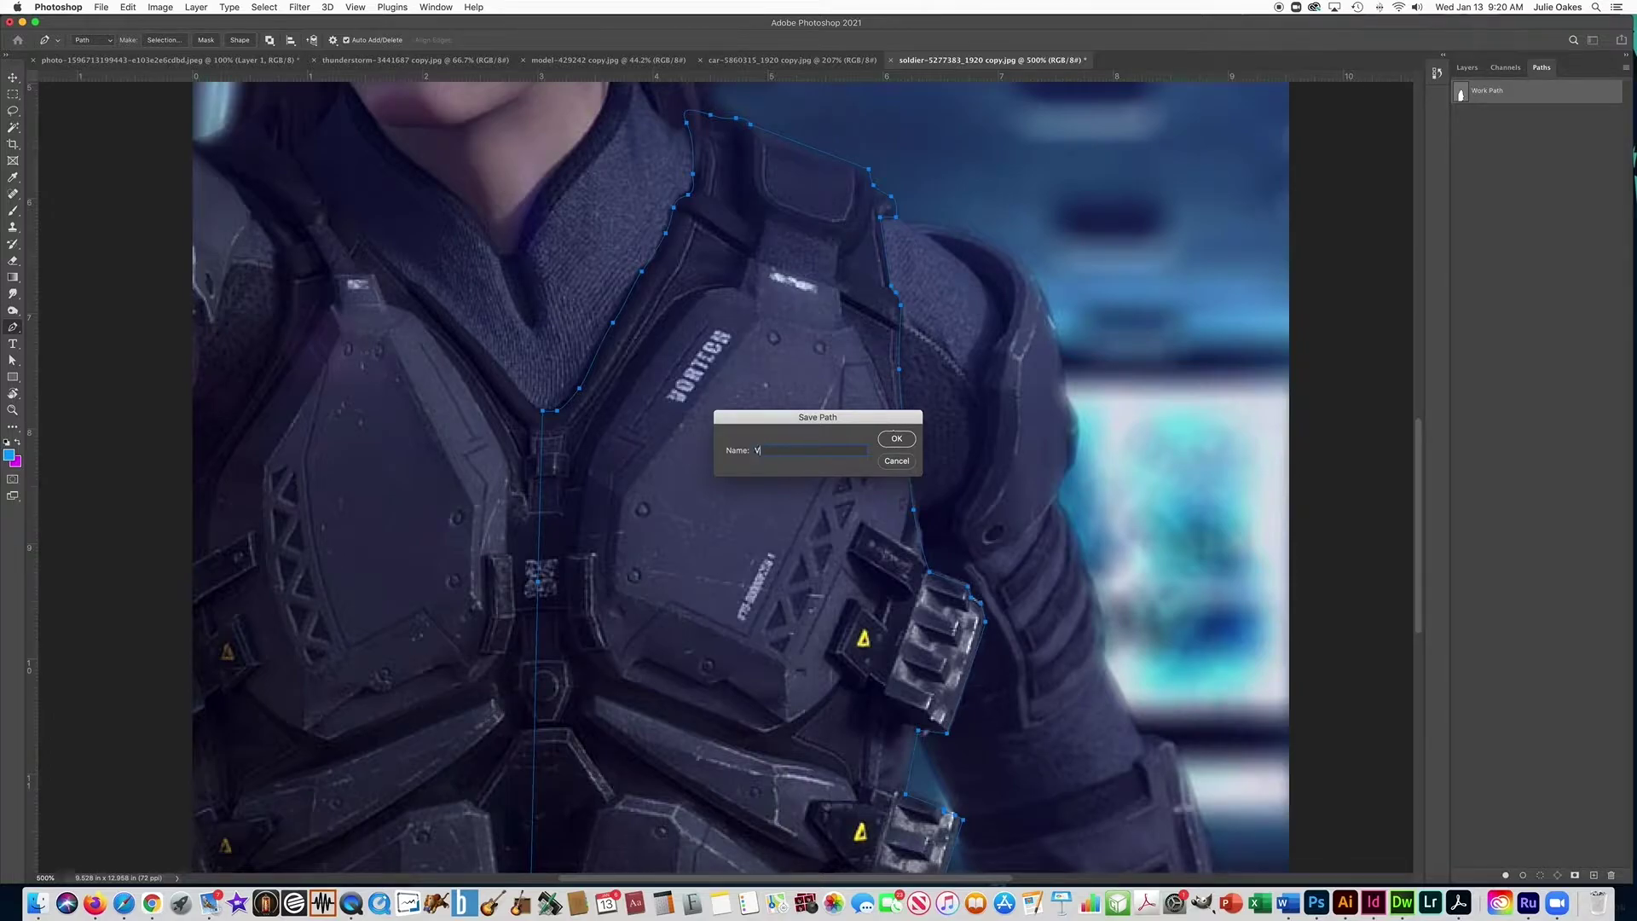
{"action": "left_click", "coordinate": [889, 442]}
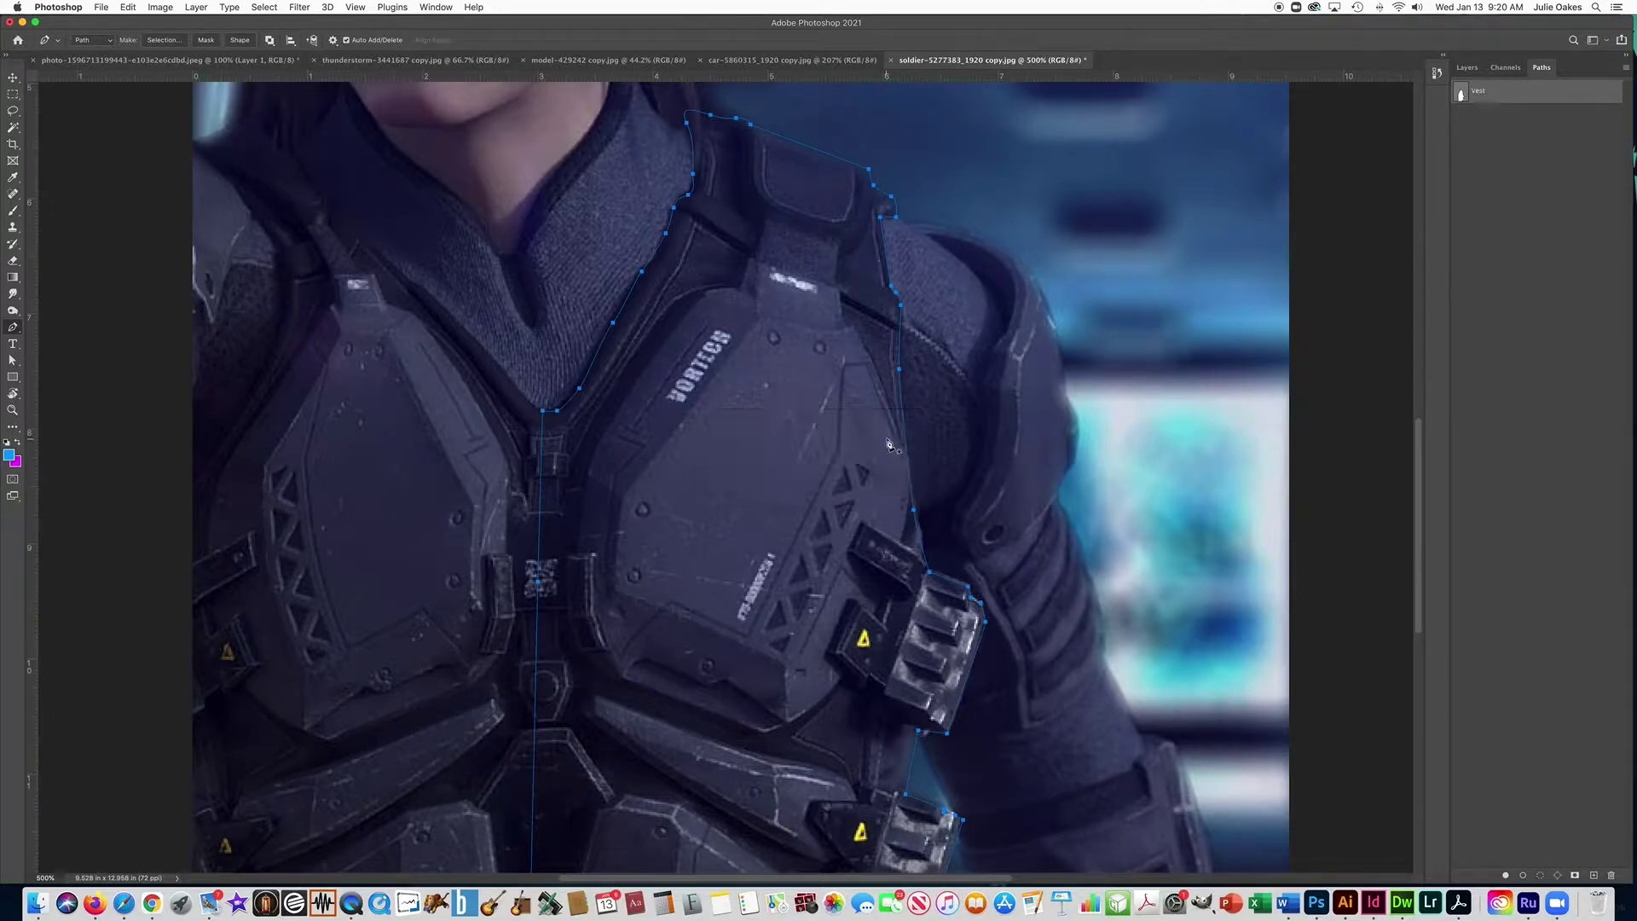
- Make a new anti-aliased selection from the Vest path with 0 px feather and paste the vest into the street photo
{"action": "left_click", "coordinate": [1626, 67]}
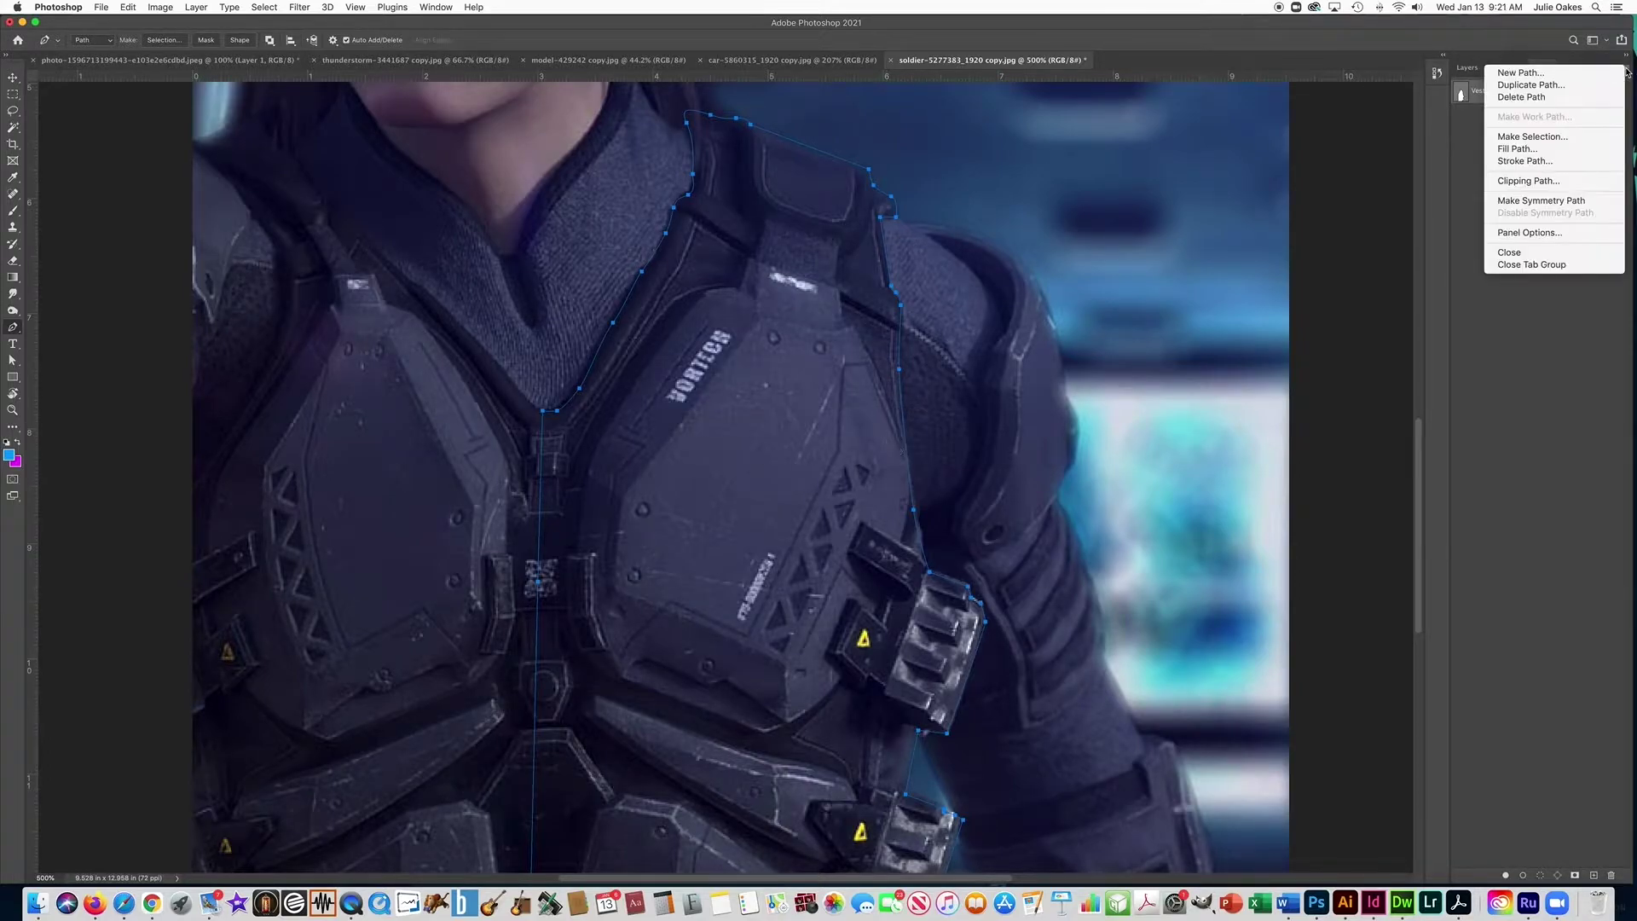
{"action": "left_click", "coordinate": [1553, 137]}
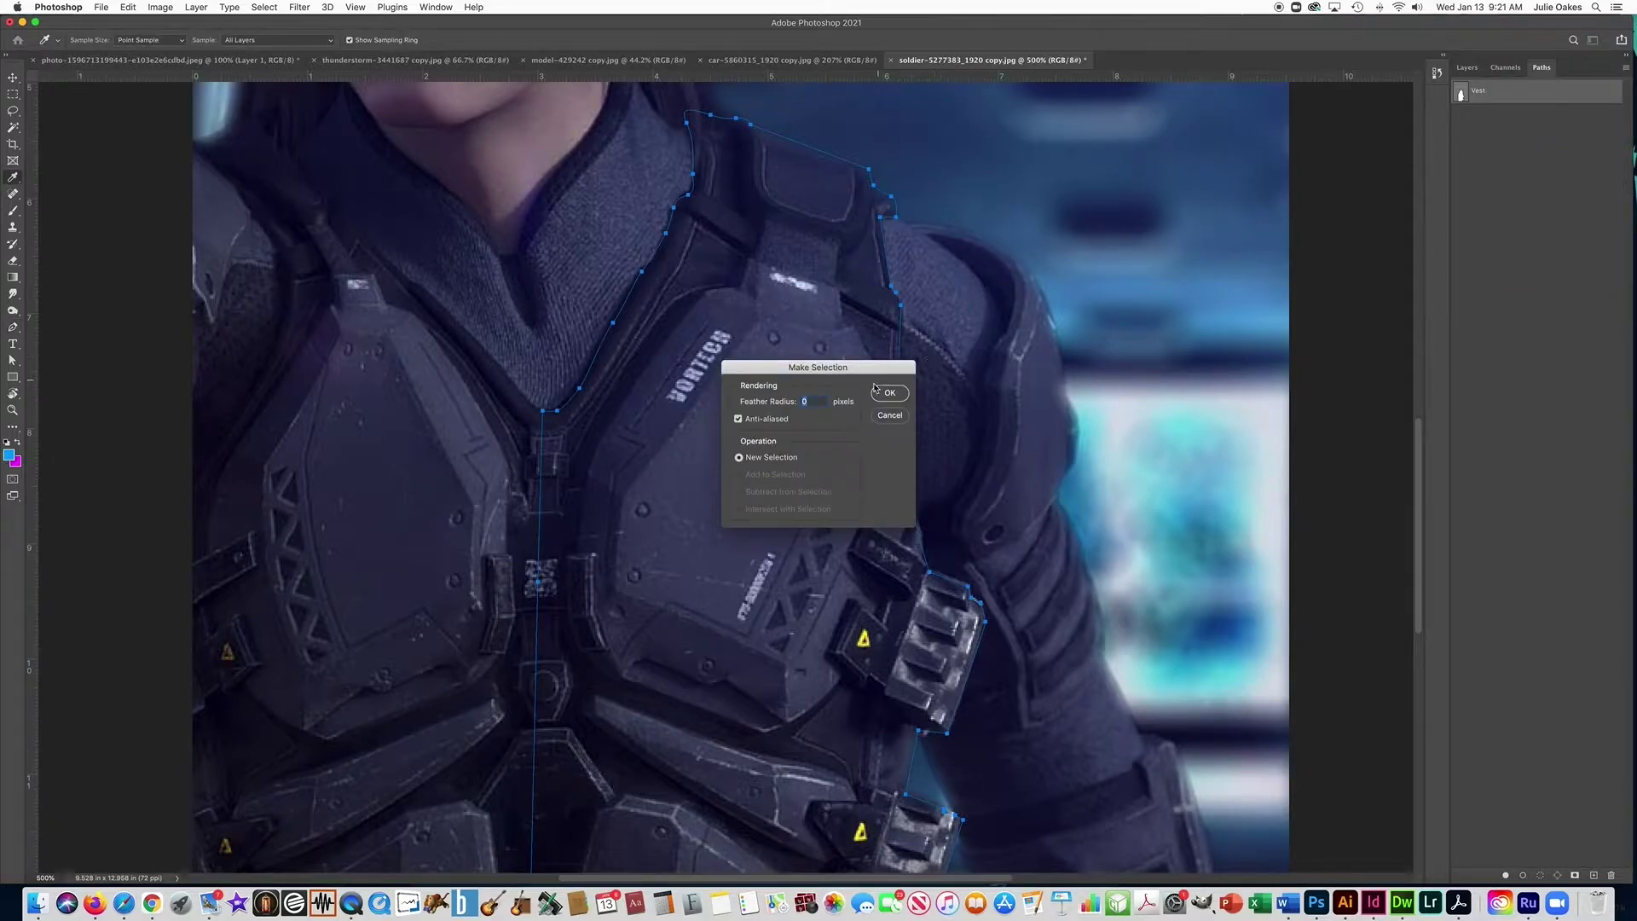
{"action": "left_click", "coordinate": [887, 394]}
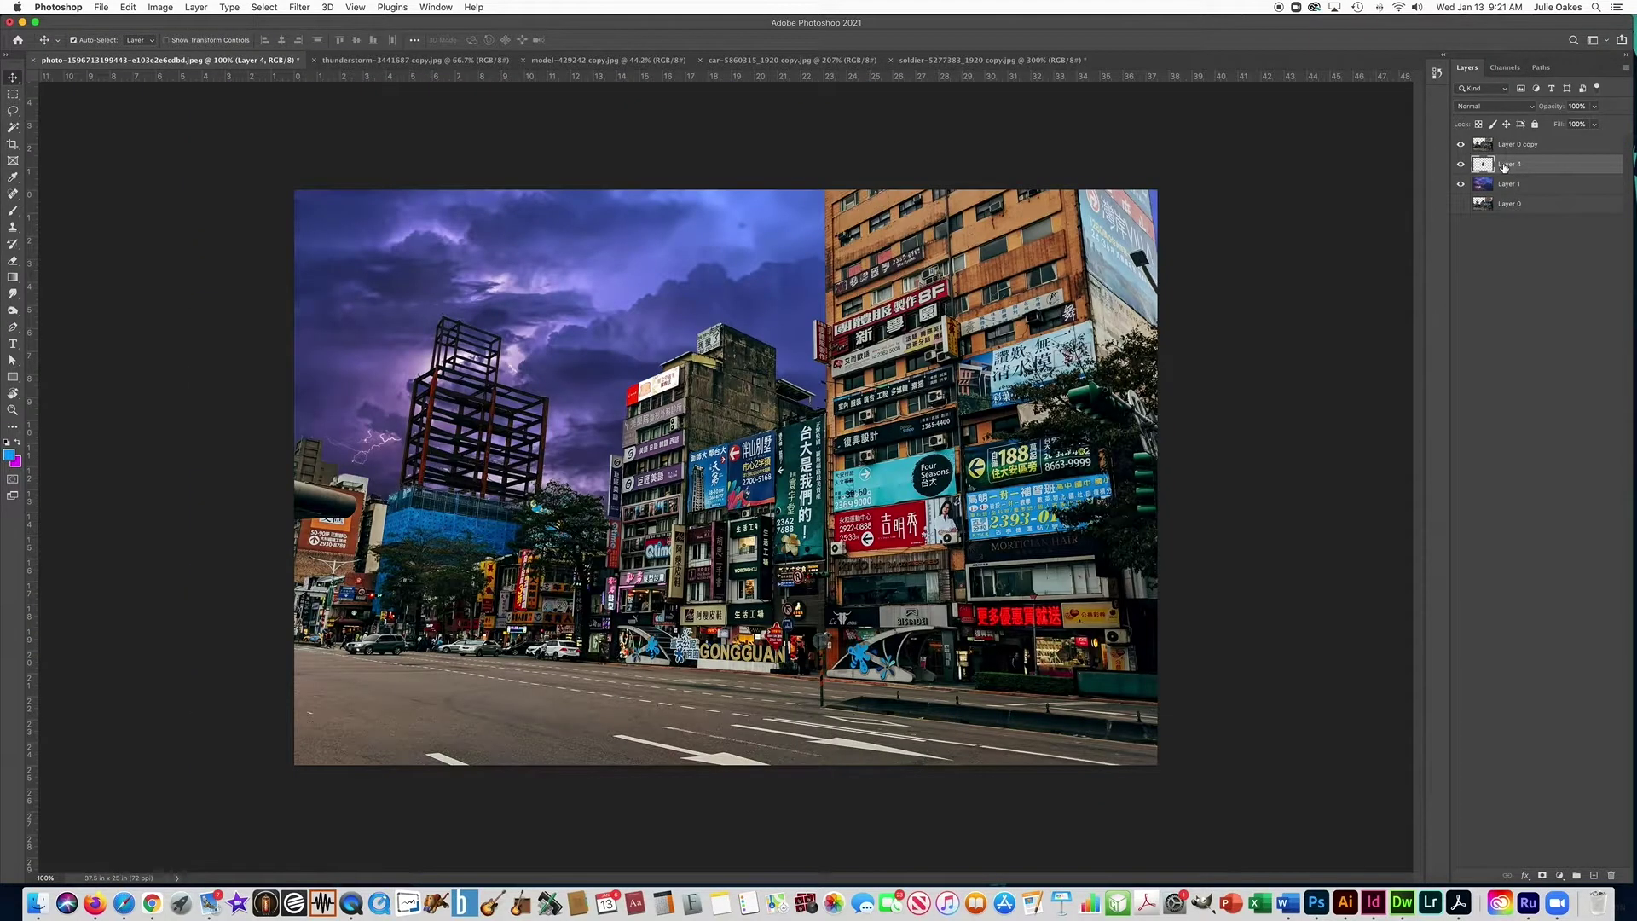
{"action": "key", "text": "super+v"}
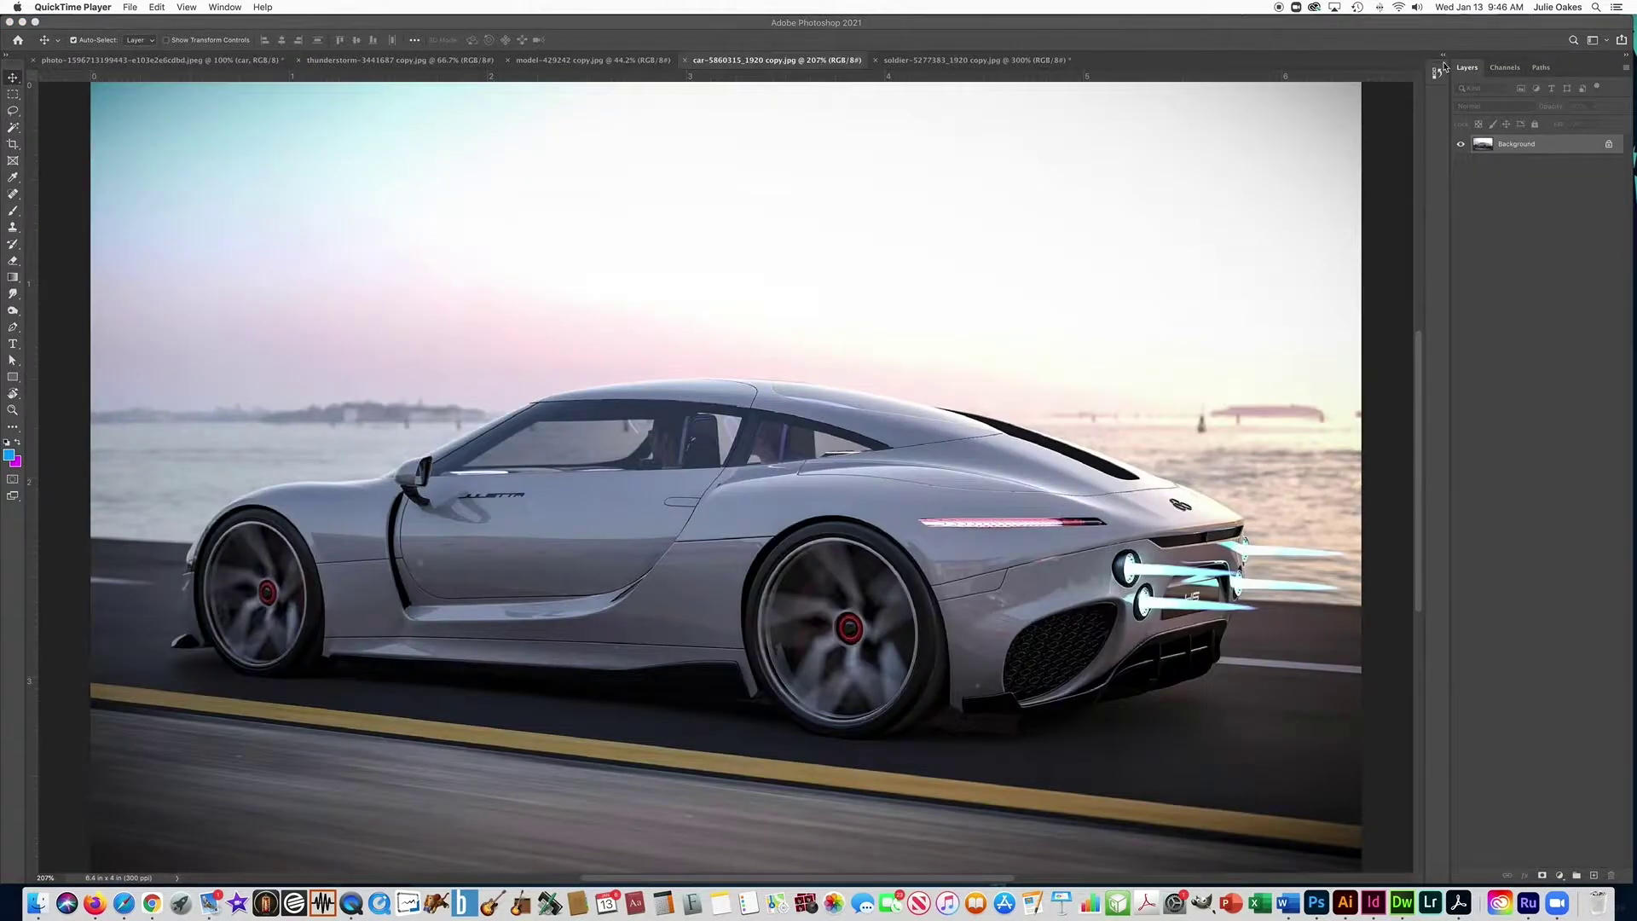
- Make a selection from the saved car path in the car image and copy the selected car
{"action": "left_click", "coordinate": [1542, 73]}
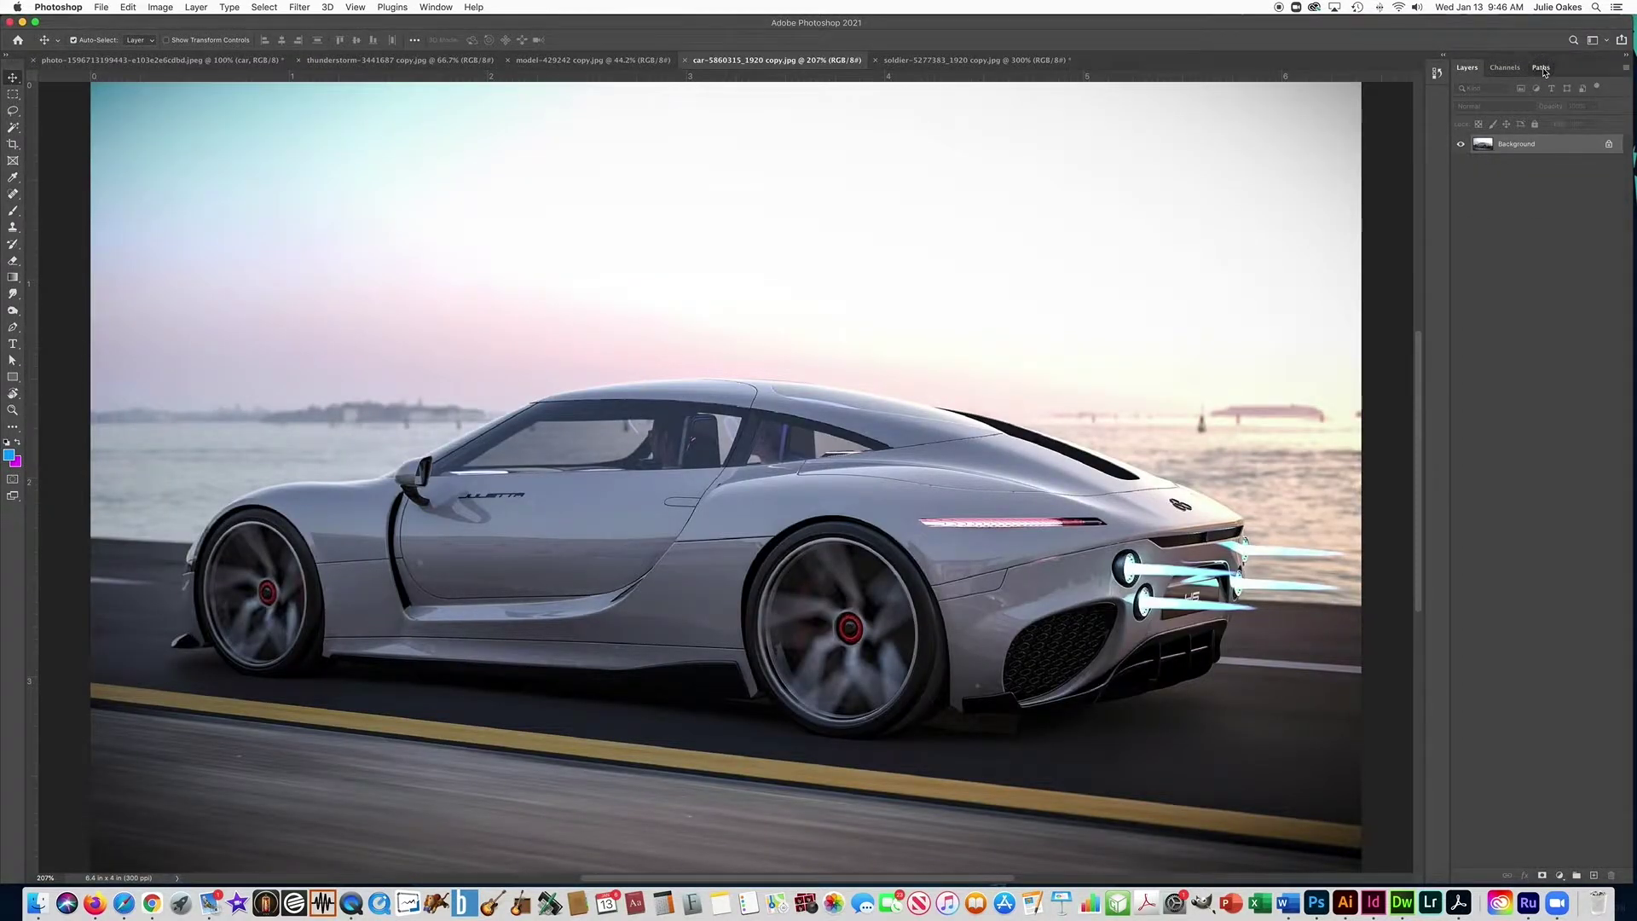
{"action": "left_click", "coordinate": [1540, 70]}
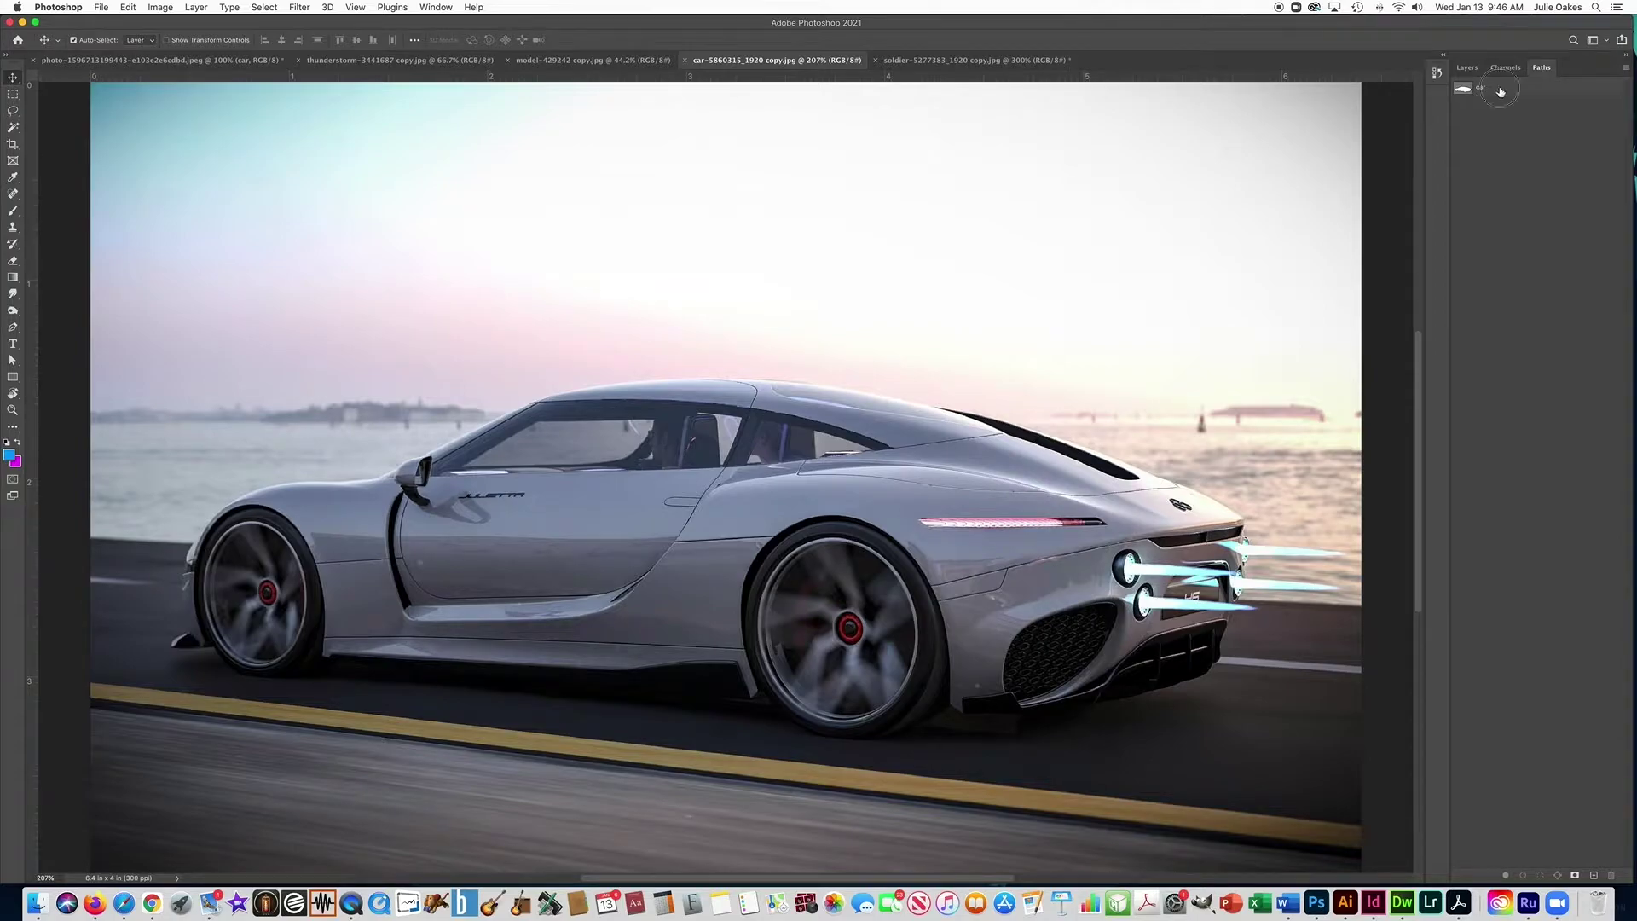
{"action": "left_click", "coordinate": [1501, 92]}
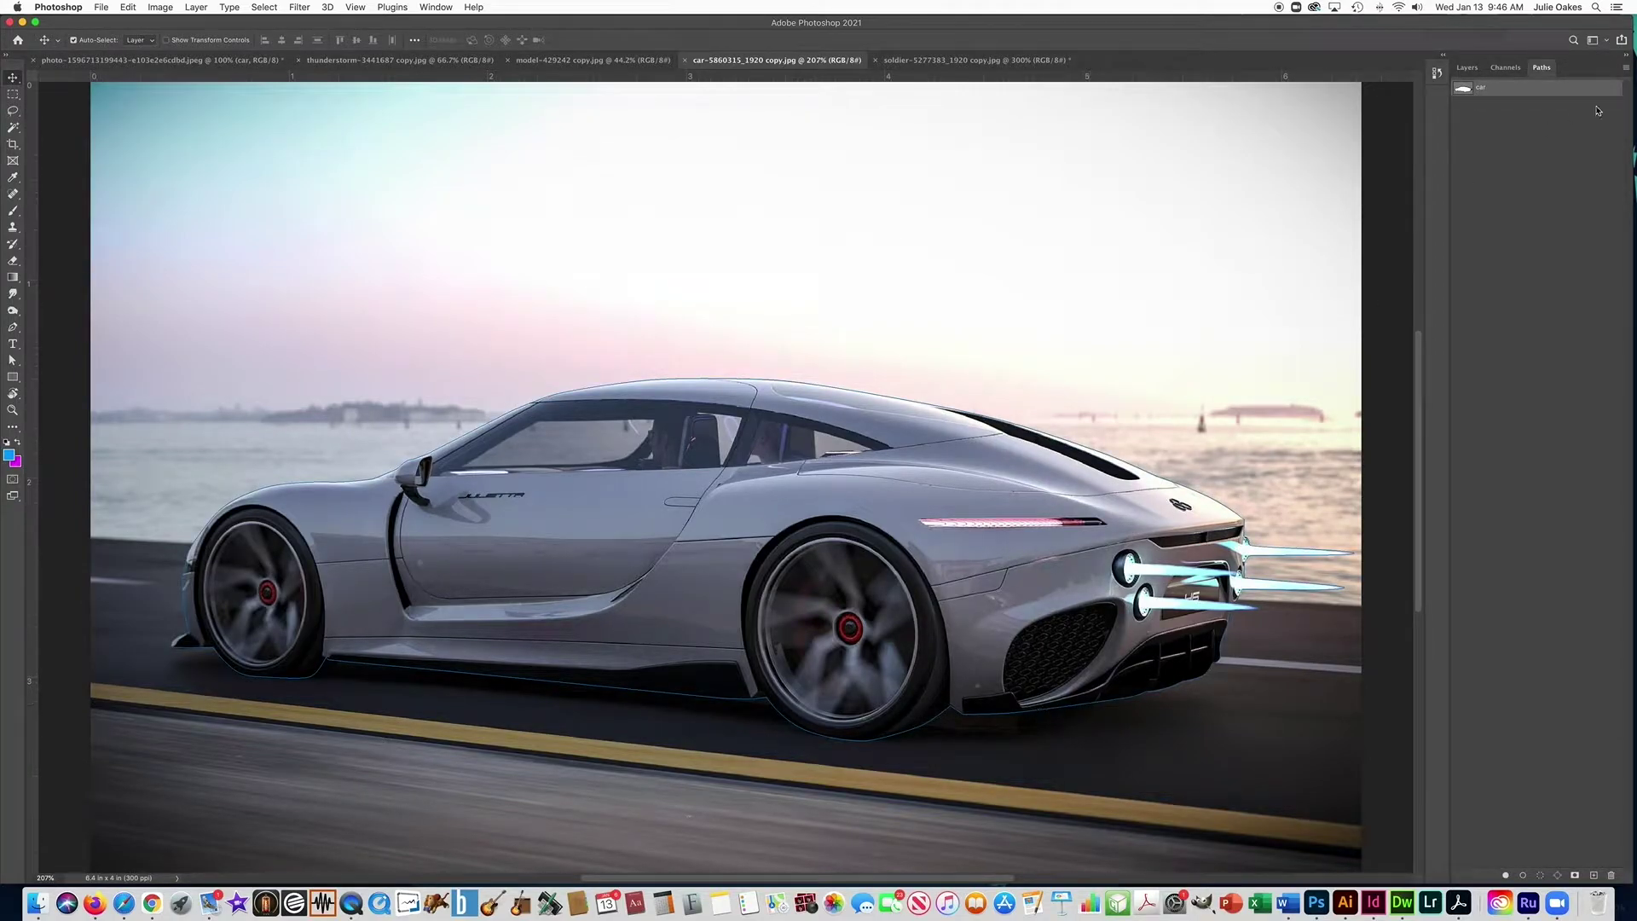
{"action": "left_click", "coordinate": [1626, 72]}
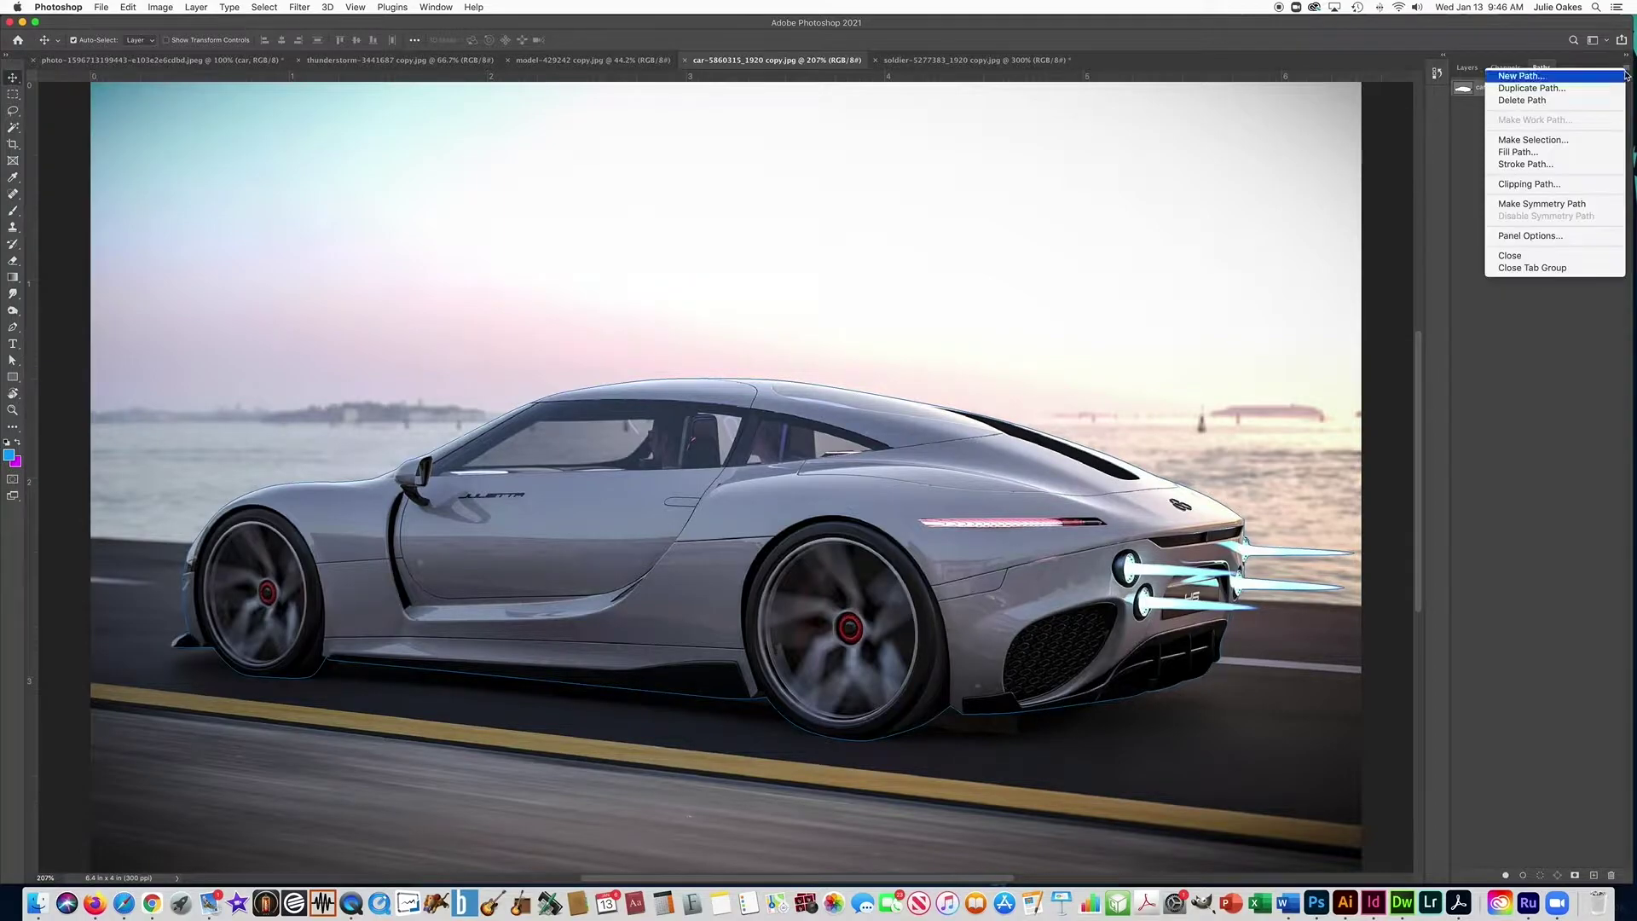
{"action": "left_click", "coordinate": [1572, 142]}
{"action": "left_click", "coordinate": [891, 393]}
{"action": "key", "text": "v"}
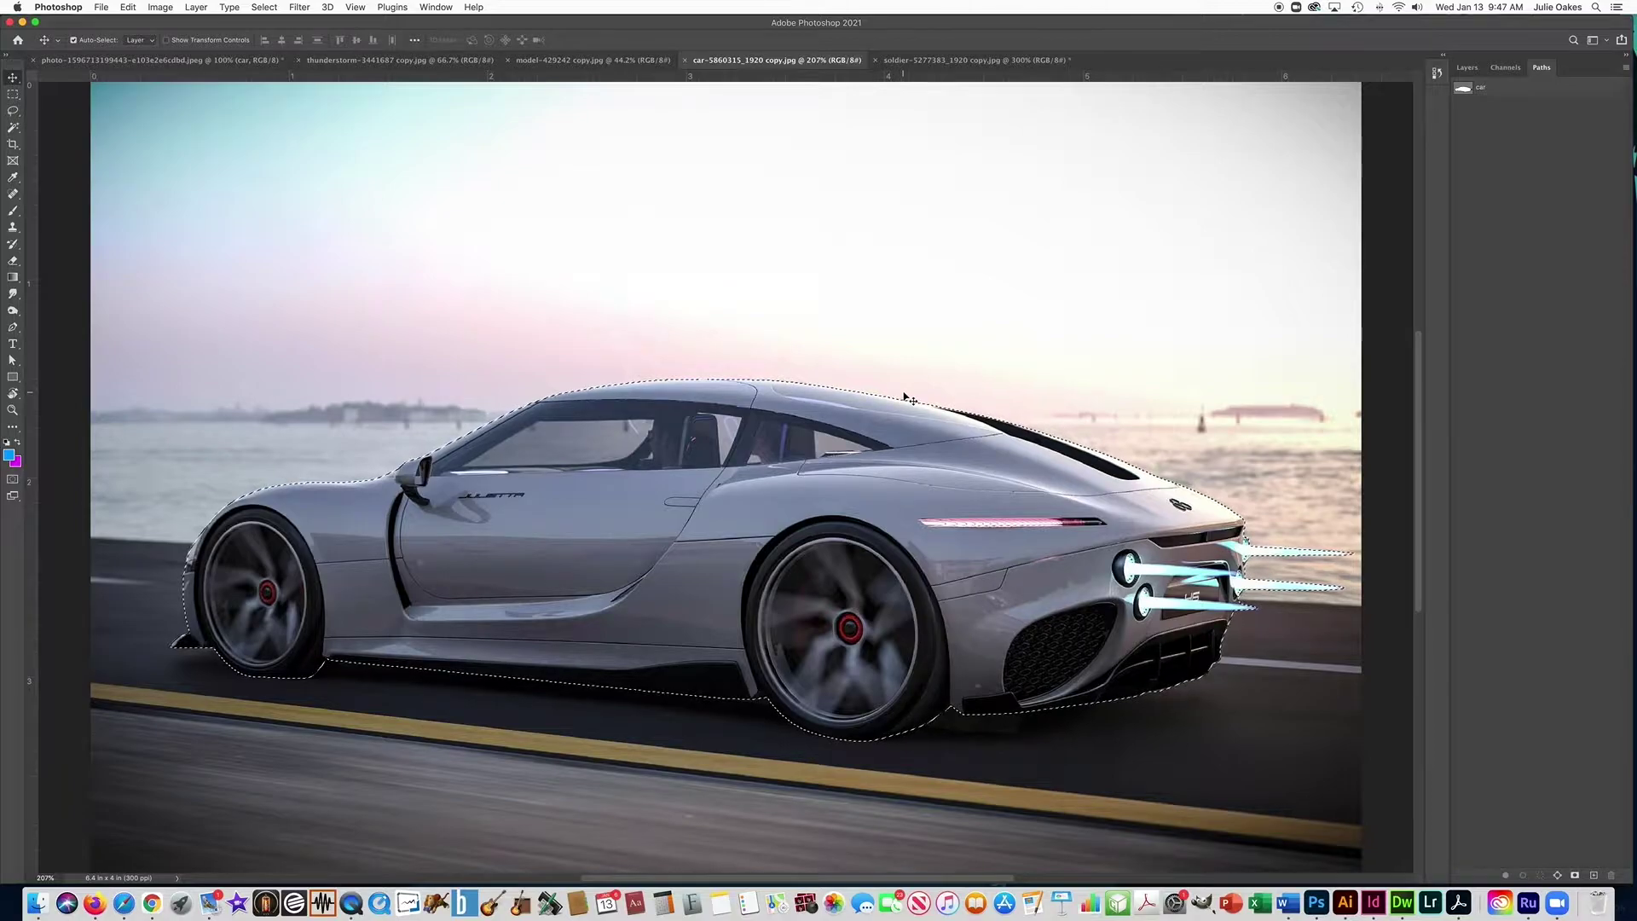
{"action": "key", "text": "super+c"}
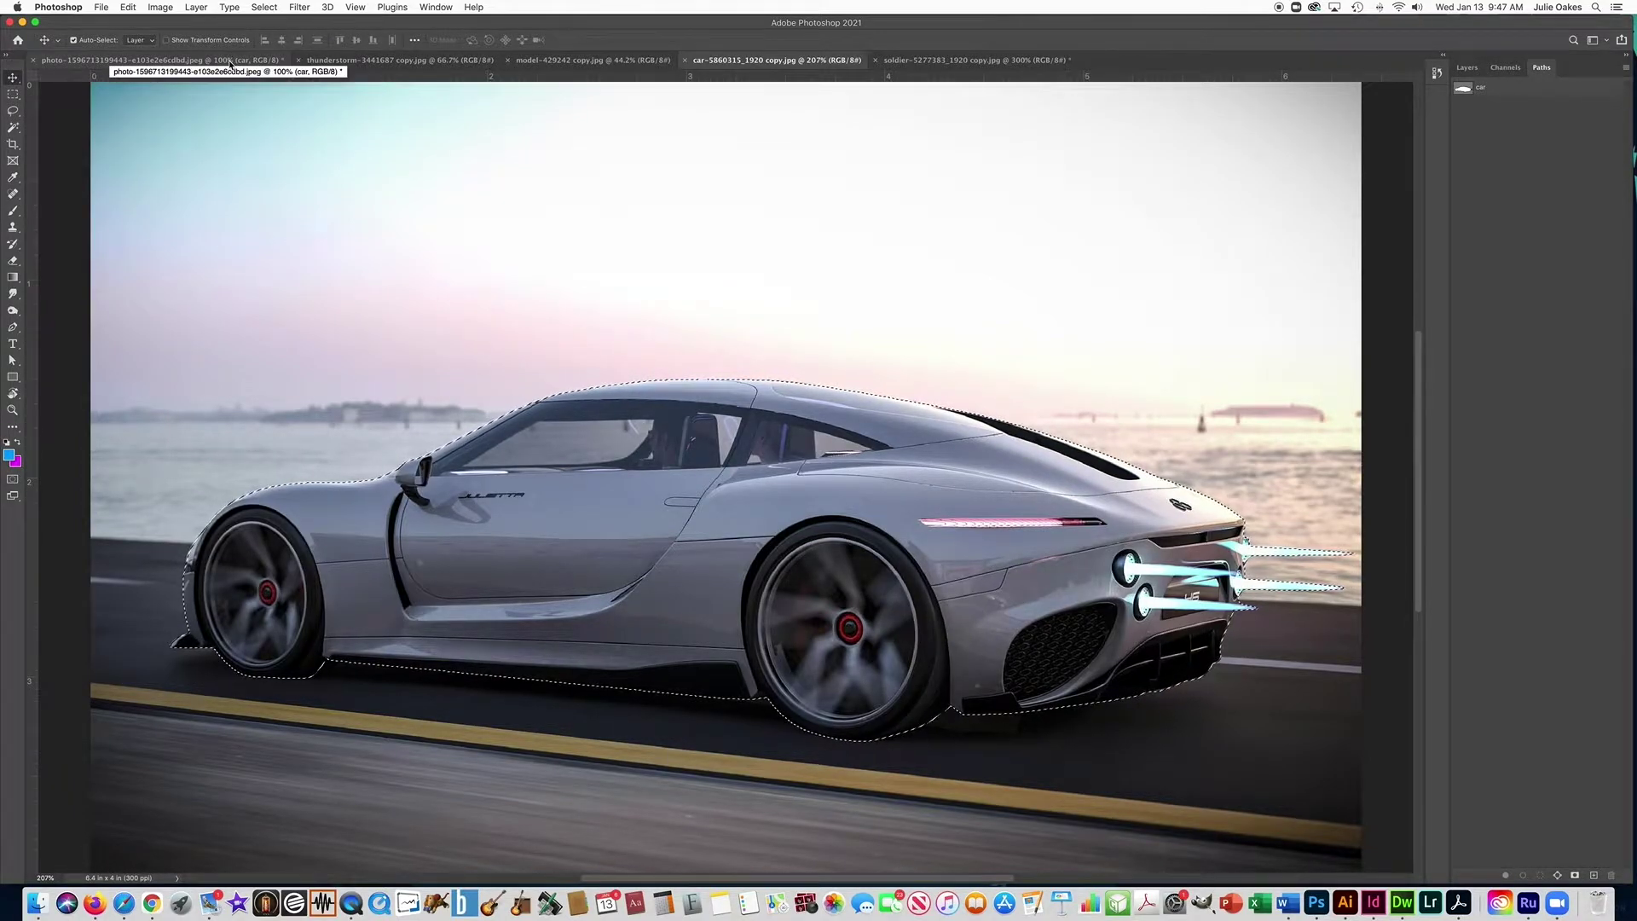
- Paste the car into the street photo and rename its layer car
{"action": "left_click", "coordinate": [262, 63]}
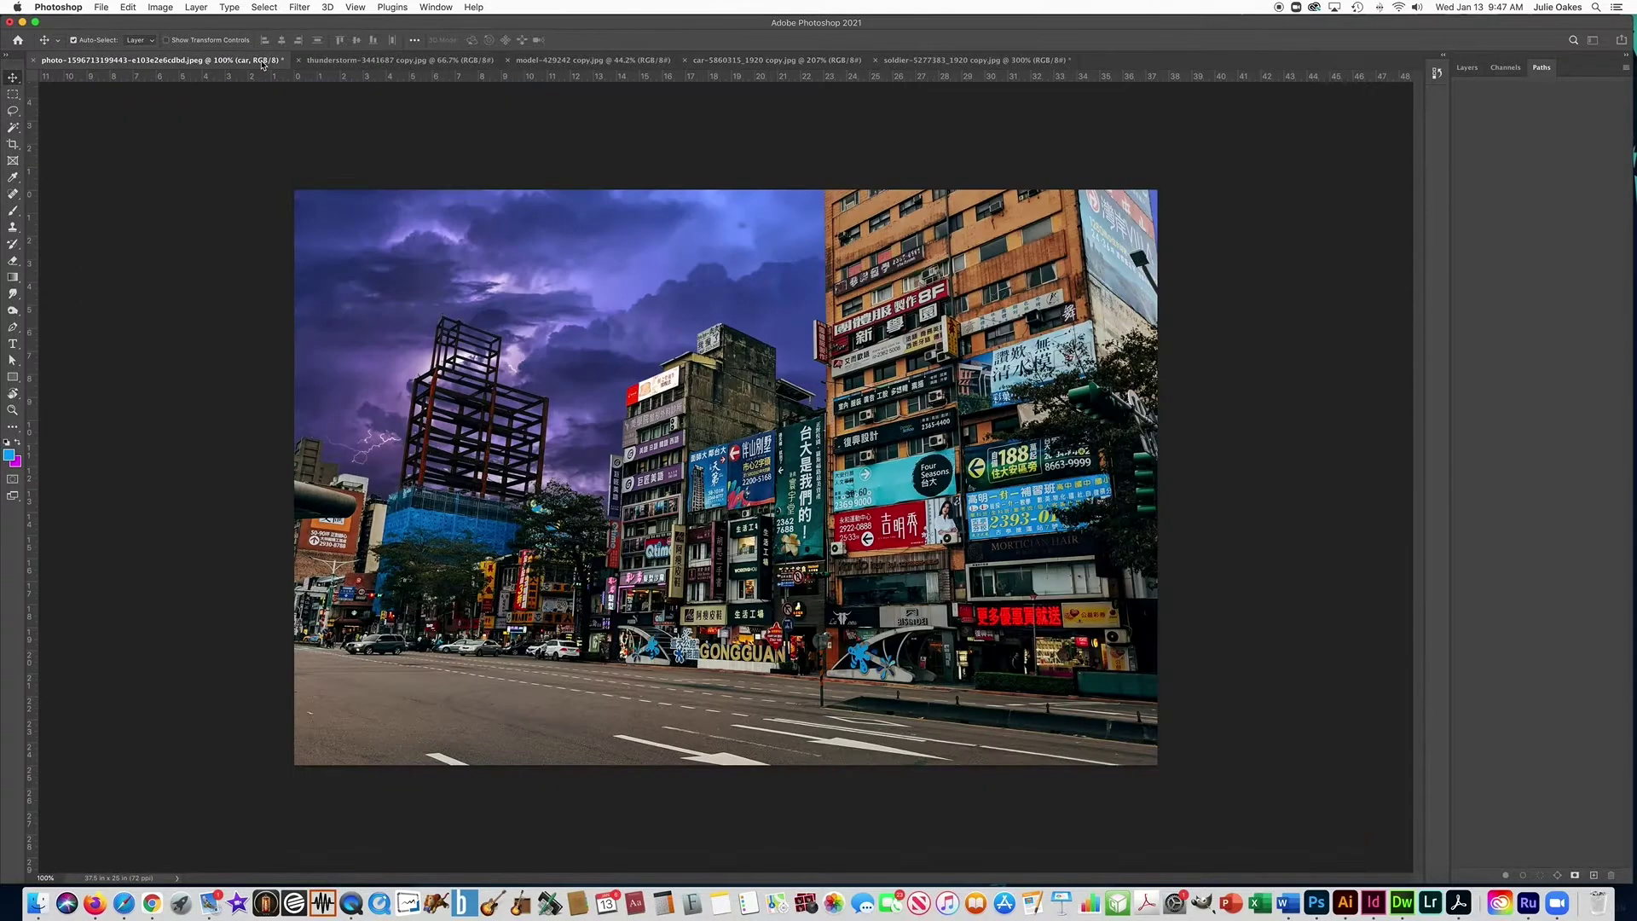
{"action": "key", "text": "super+v"}
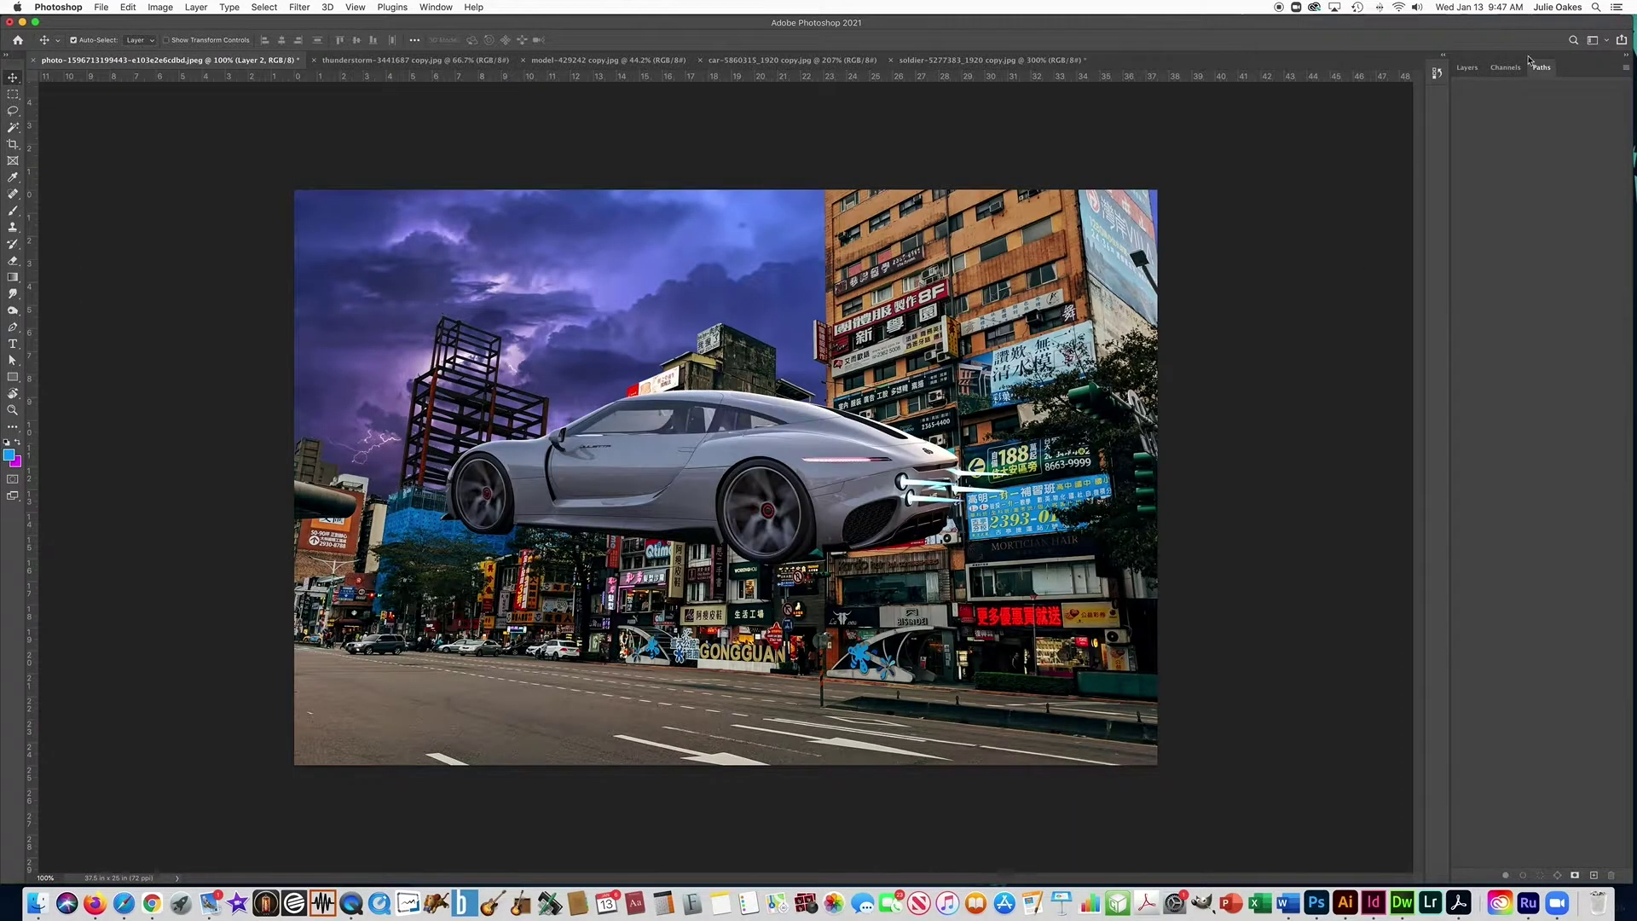
{"action": "left_click", "coordinate": [1467, 67]}
{"action": "double_click", "coordinate": [1510, 147]}
{"action": "type", "text": "car"}
{"action": "key", "text": "Return"}
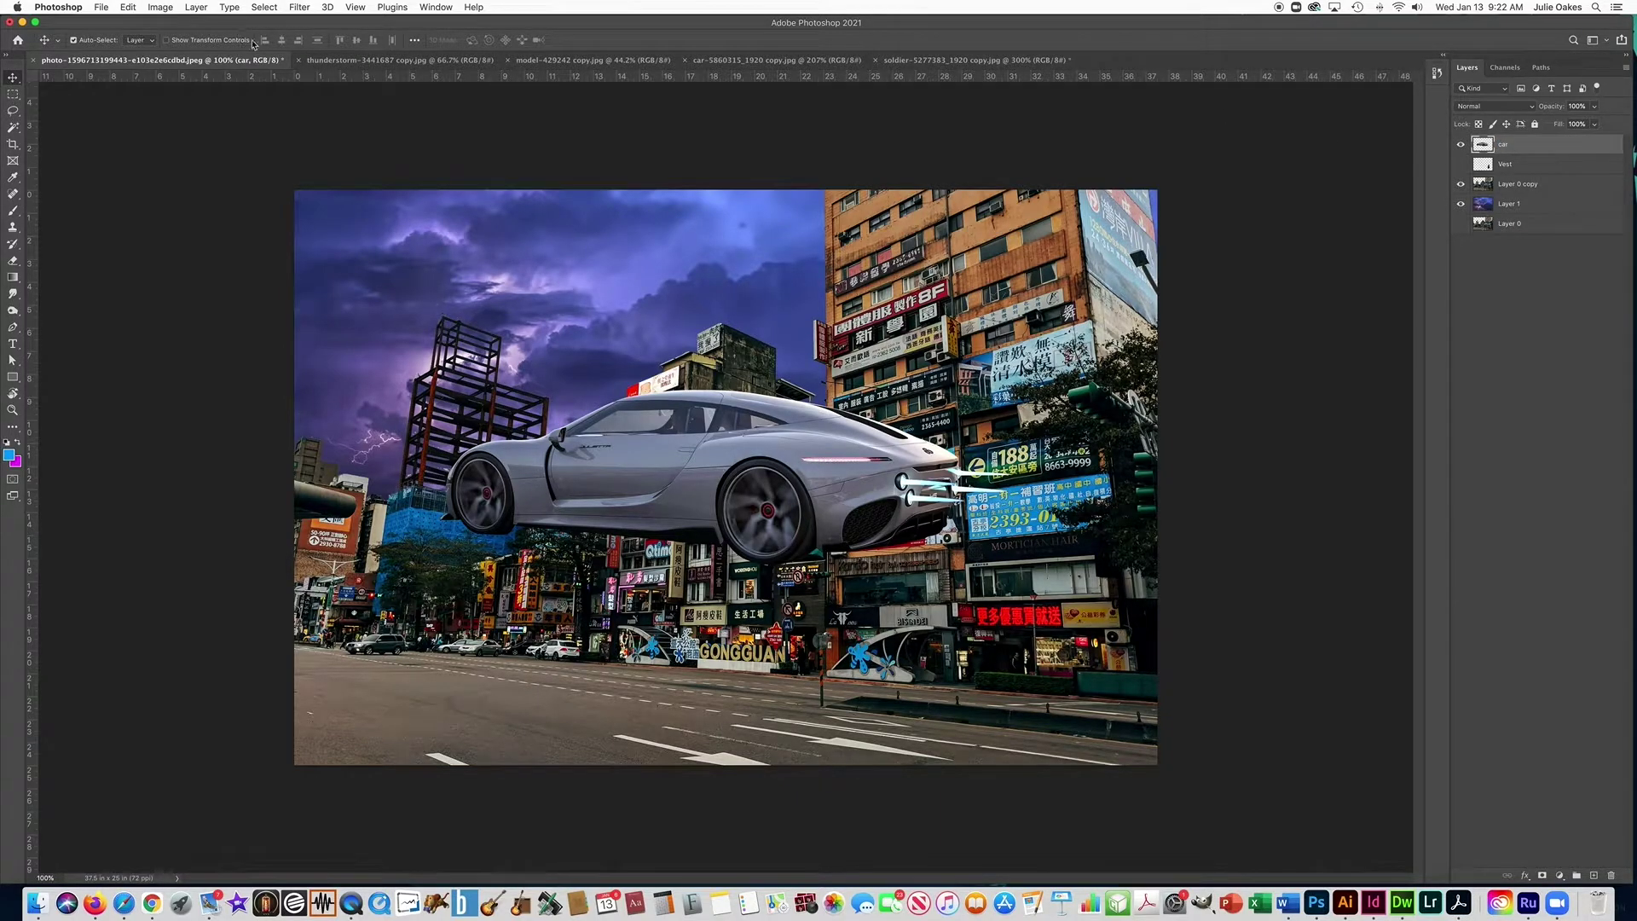
- In model-429242 copy.jpg, make an anti-aliased selection from Path 1 with 0 px feather and copy the woman
{"action": "left_click", "coordinate": [526, 61]}
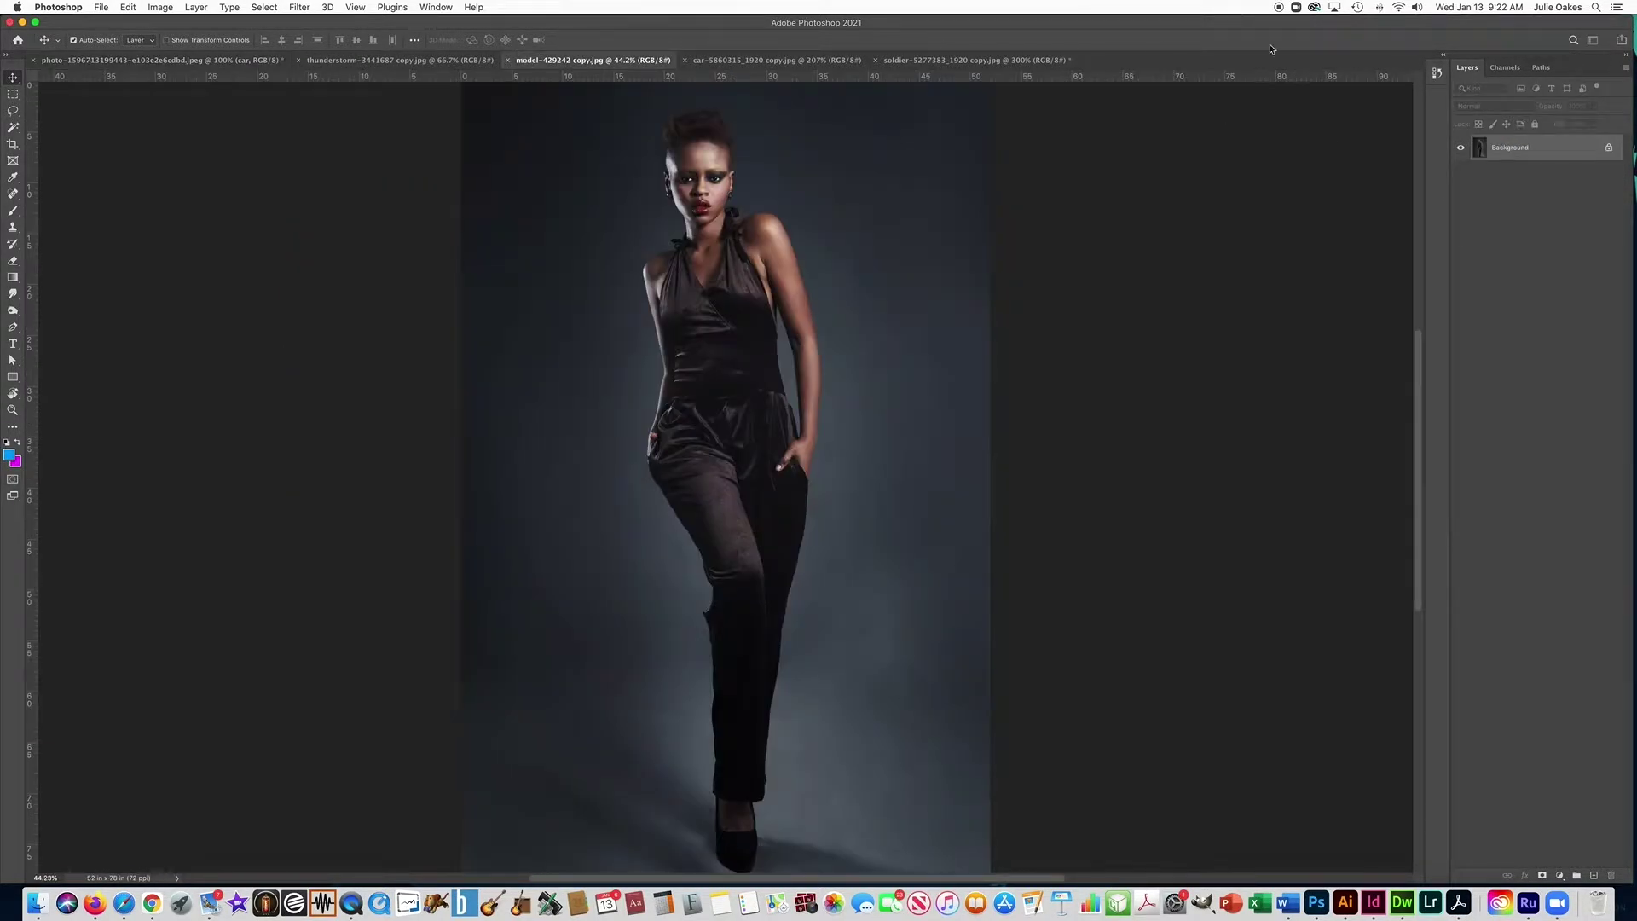
{"action": "left_click", "coordinate": [1543, 69]}
{"action": "left_click", "coordinate": [1510, 99]}
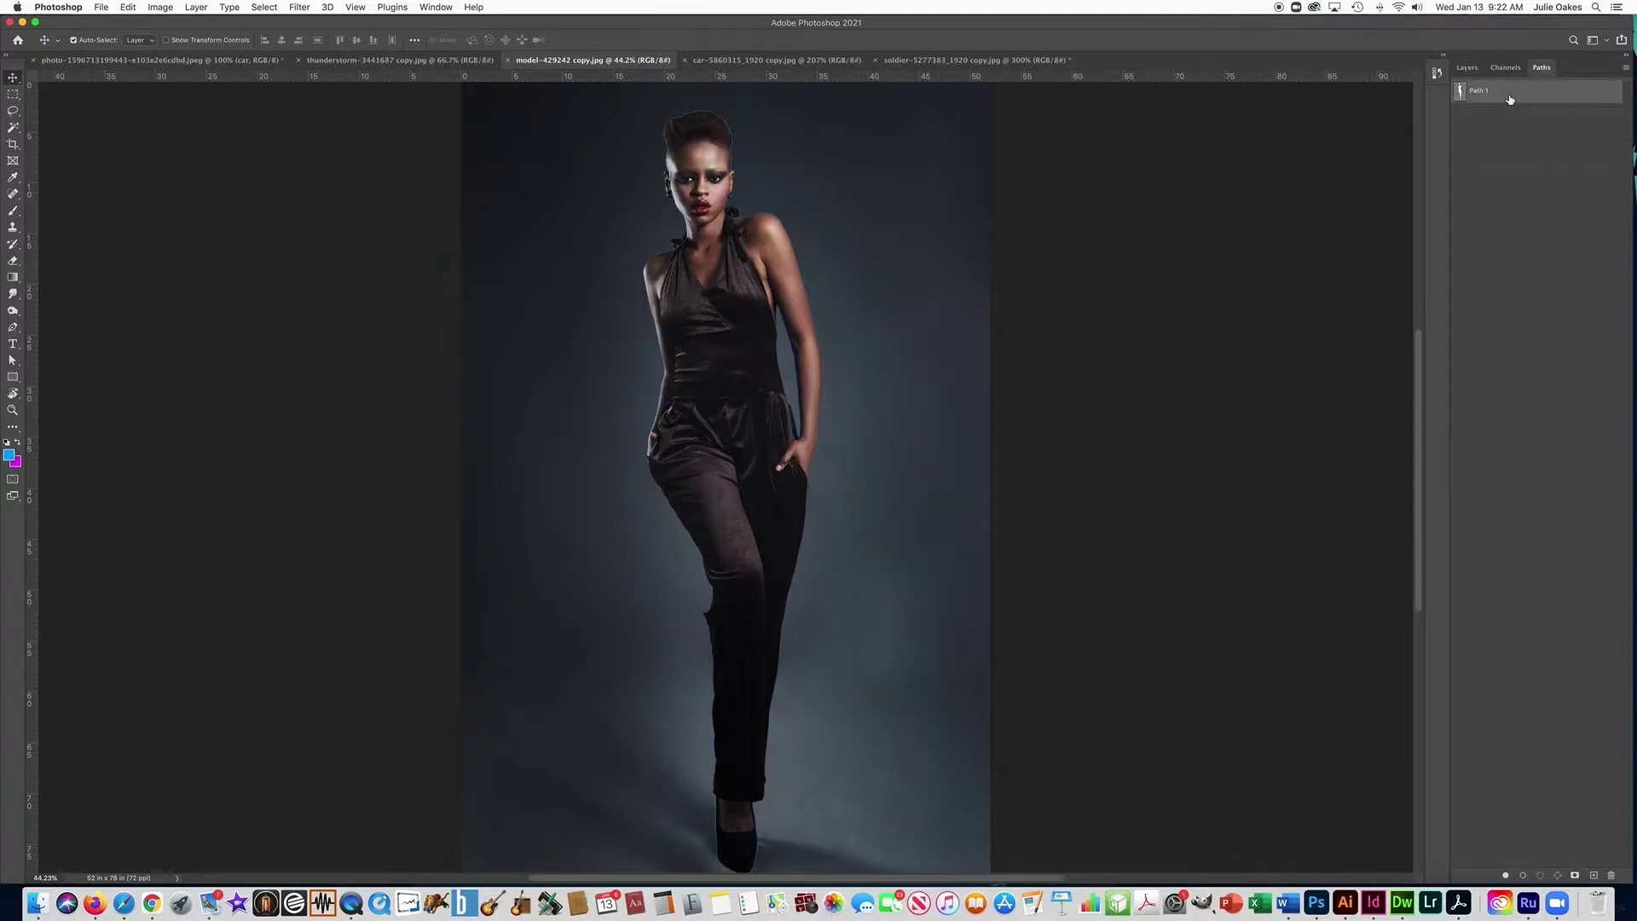
{"action": "left_click", "coordinate": [1628, 73]}
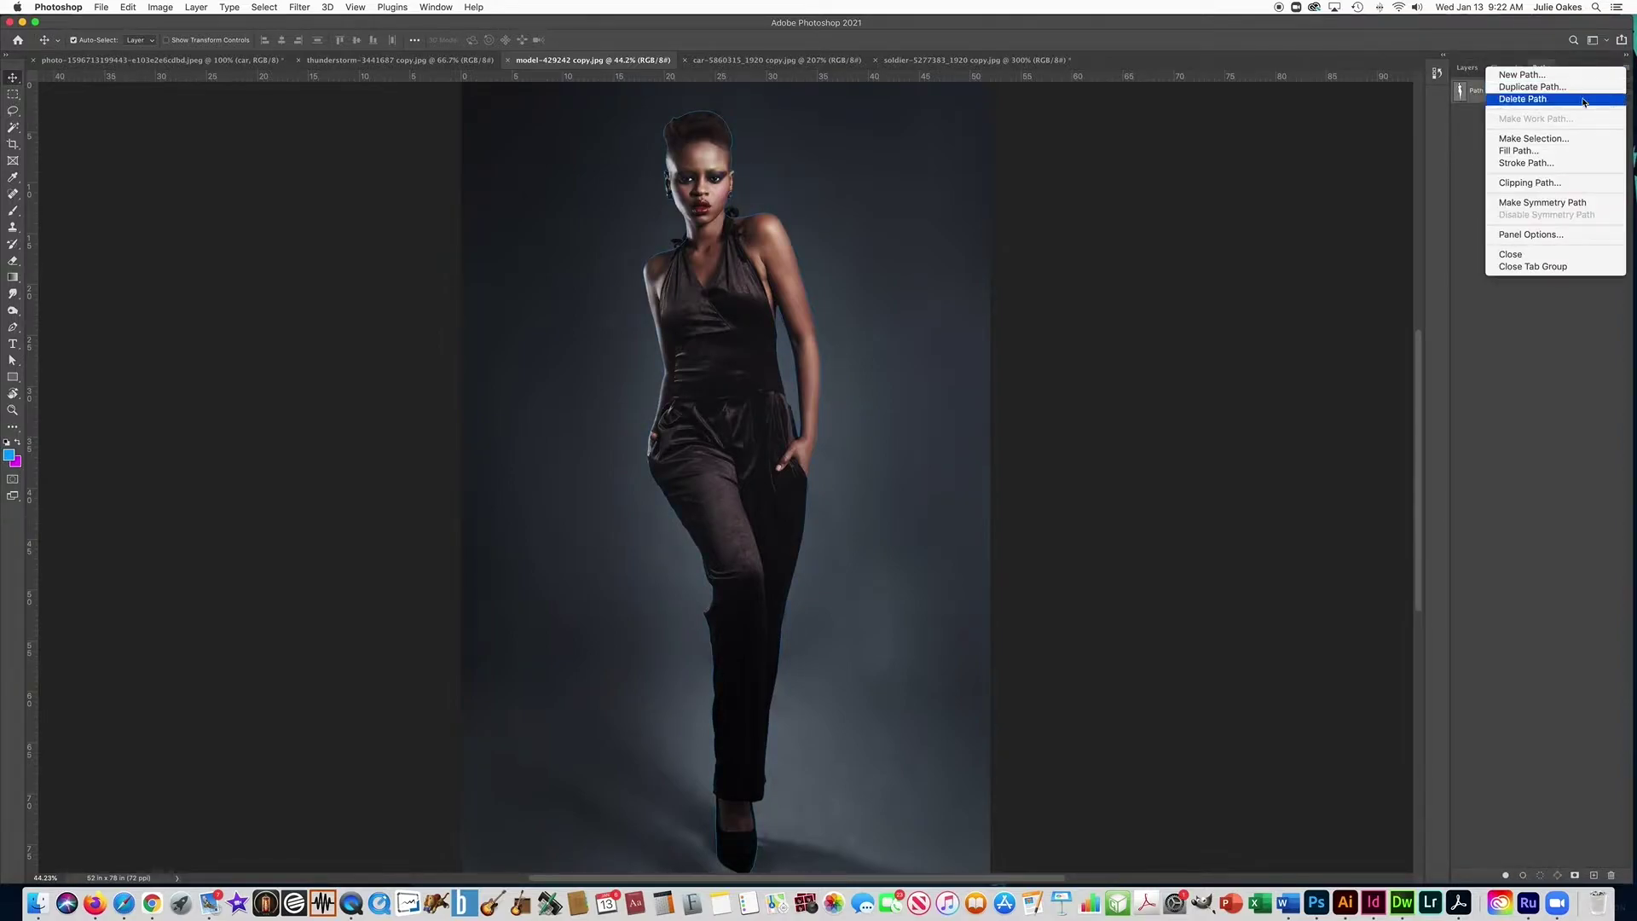
{"action": "left_click", "coordinate": [1535, 137]}
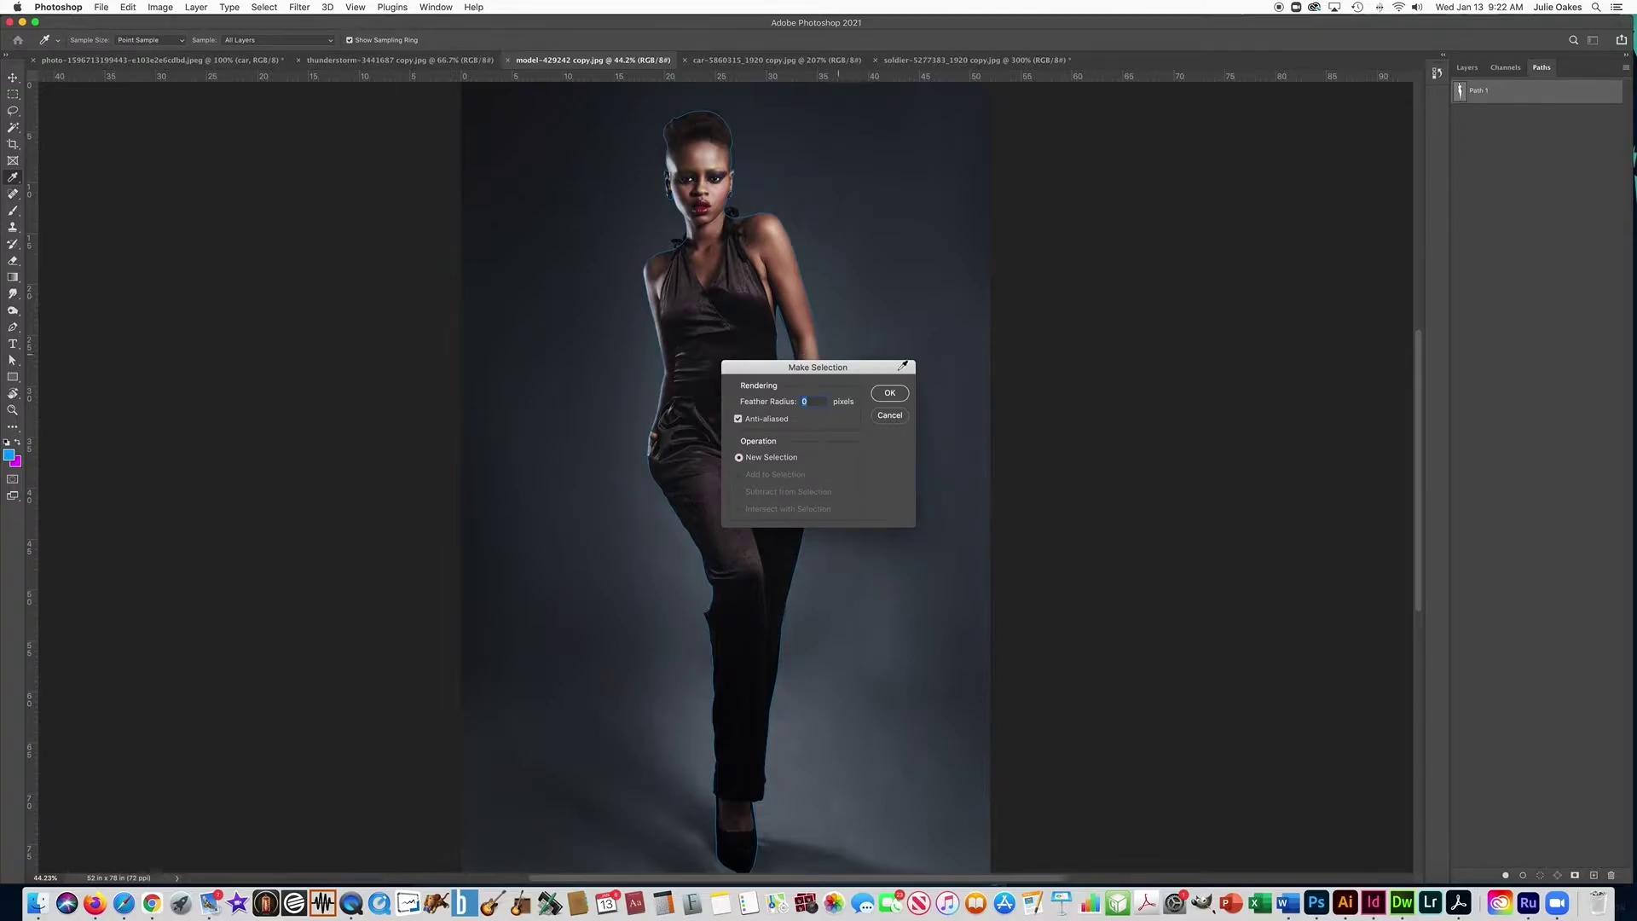
{"action": "left_click", "coordinate": [887, 394]}
{"action": "key", "text": "v"}
- Paste the woman into the street photo, scale her down and place her in the right foreground beside the car
{"action": "left_click", "coordinate": [162, 60]}
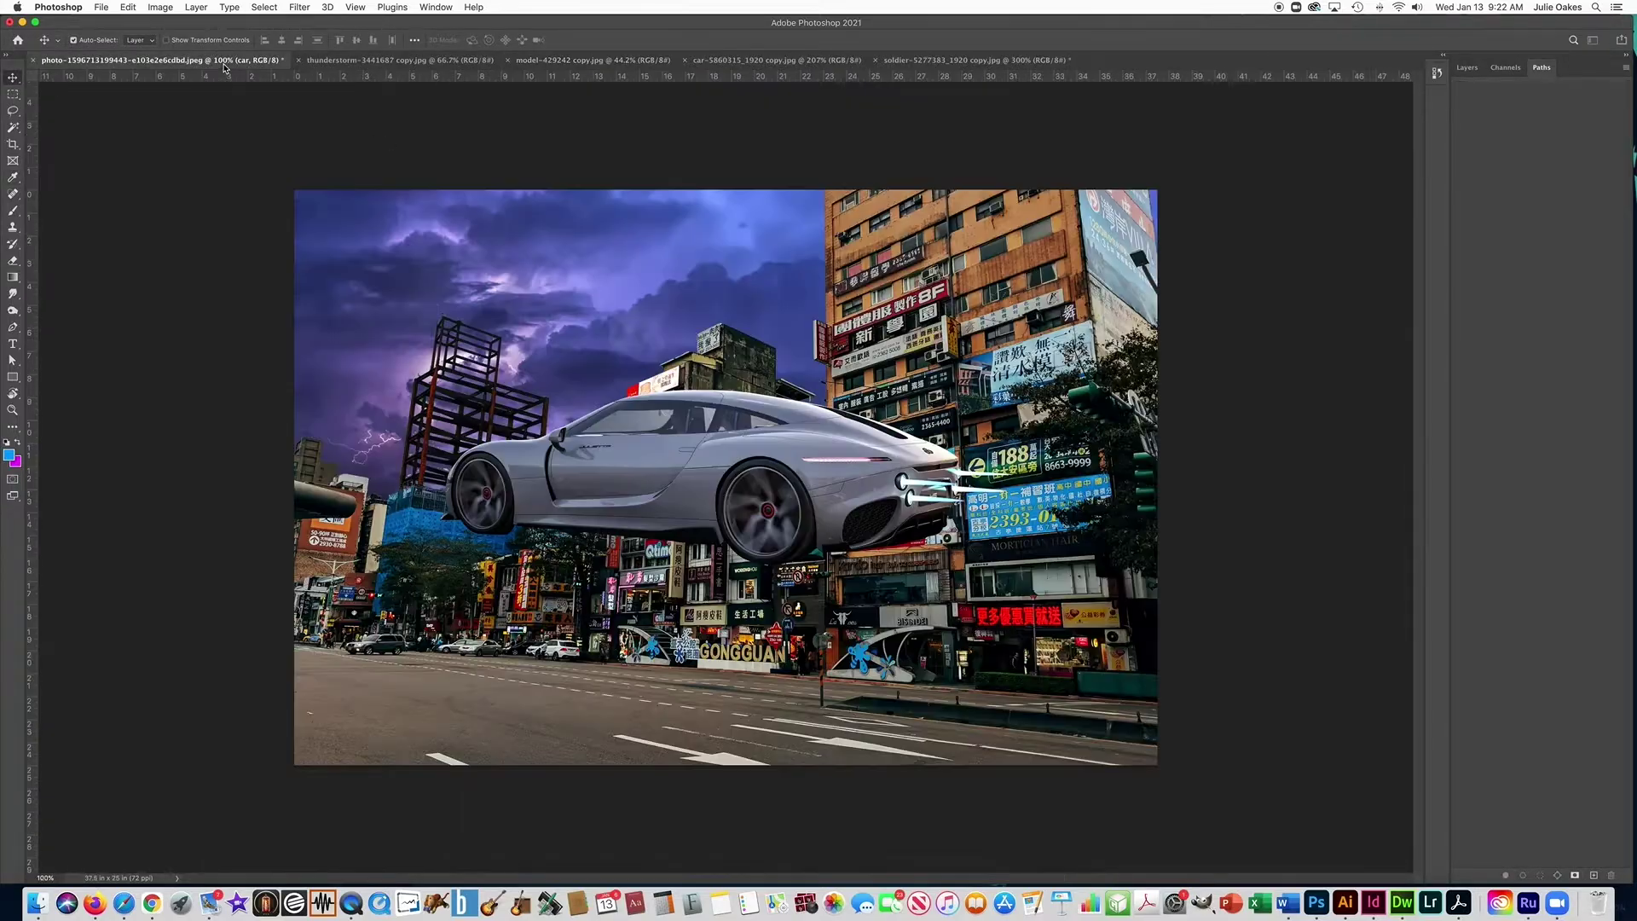
{"action": "key", "text": "super+v"}
{"action": "key", "text": "super+t"}
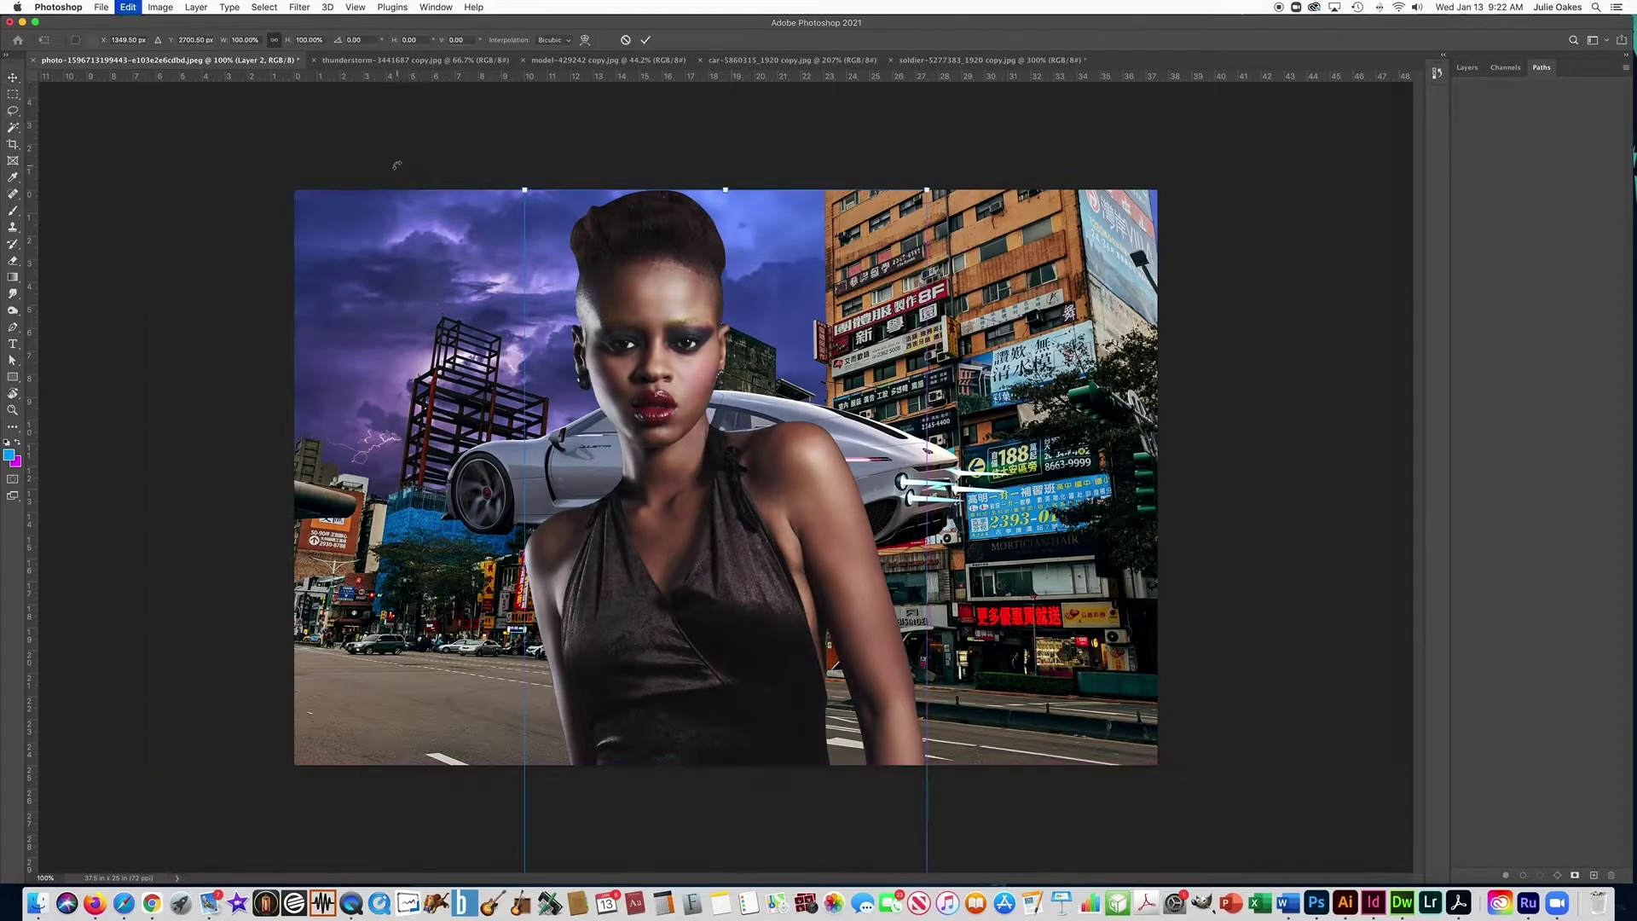
{"action": "left_click_drag", "start_coordinate": [523, 189], "coordinate": [977, 431]}
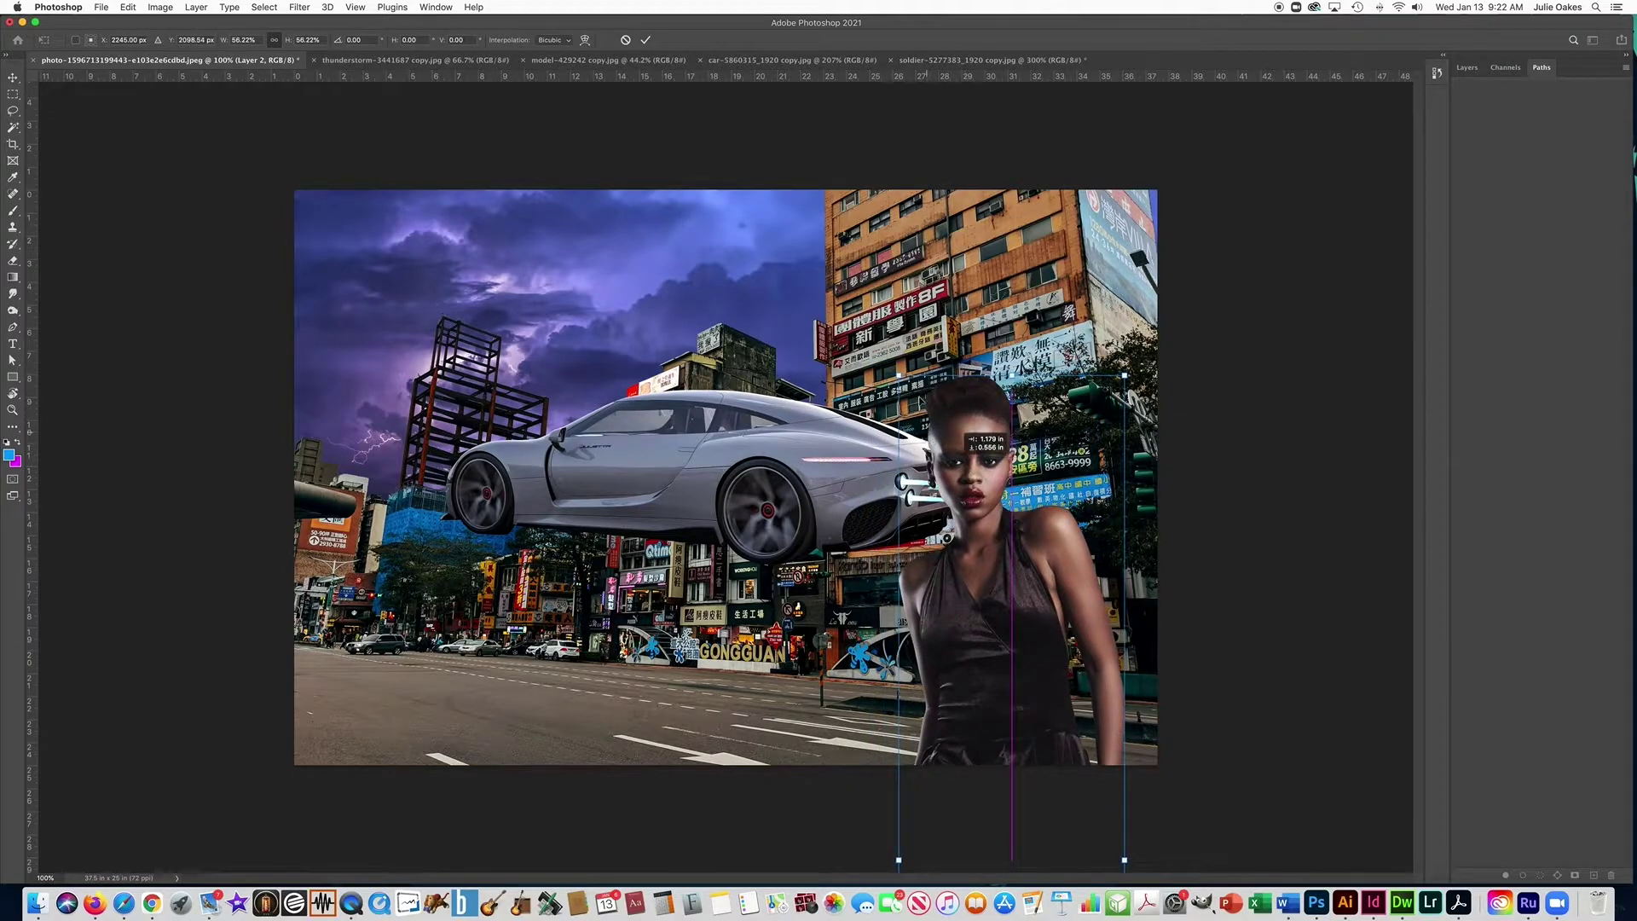
{"action": "left_click_drag", "start_coordinate": [898, 375], "coordinate": [968, 478]}
{"action": "key", "text": "Return"}
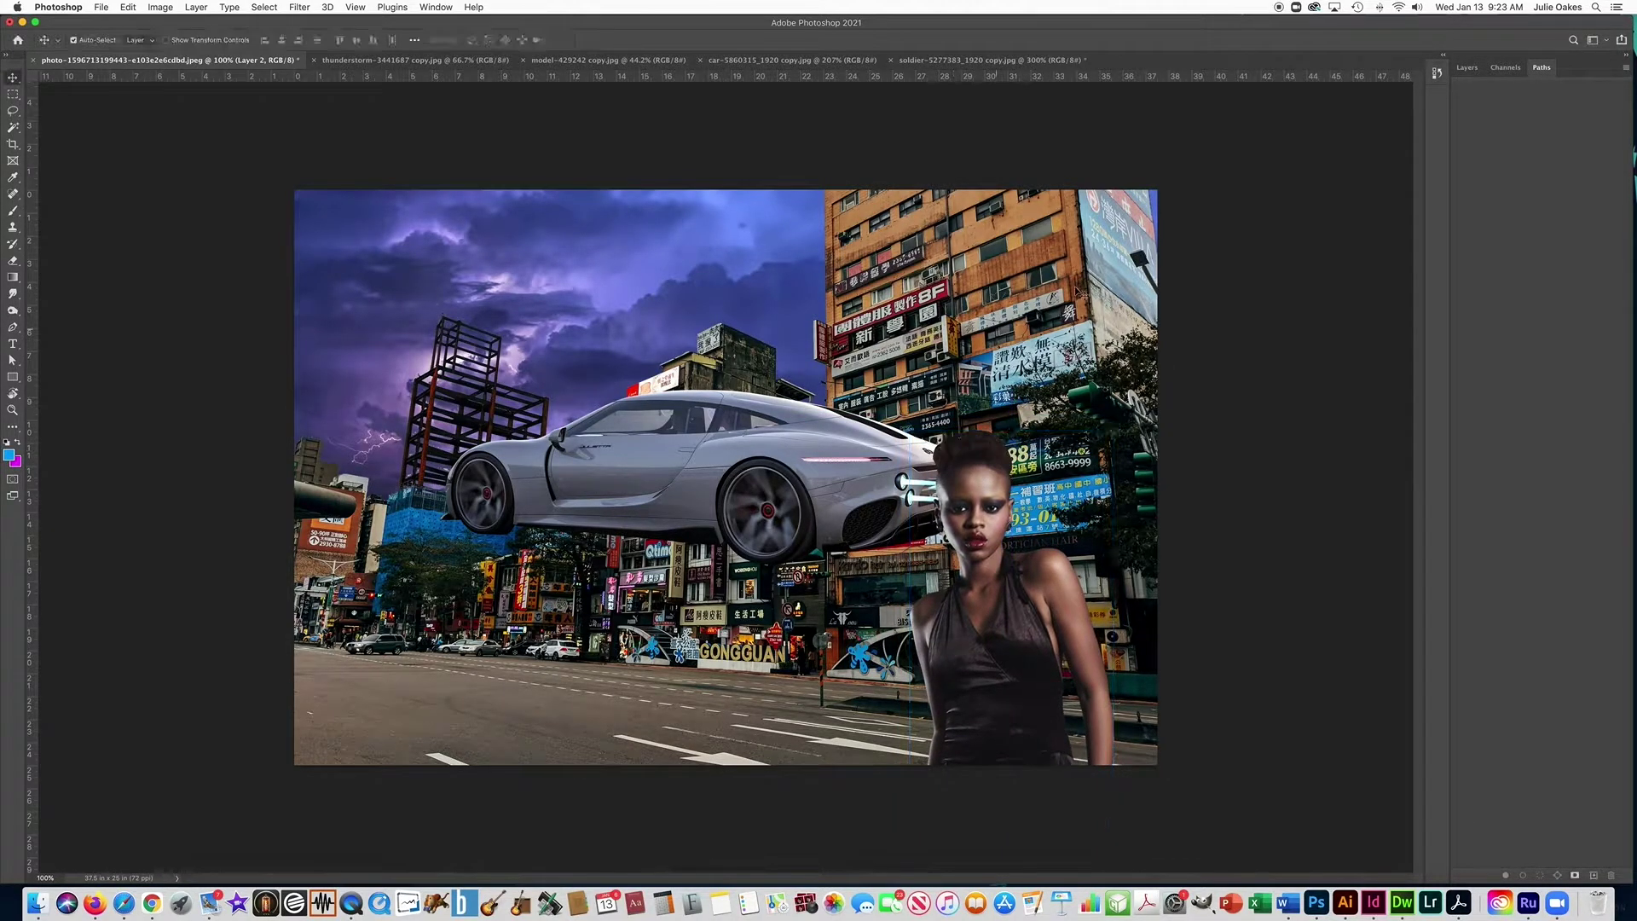
- Move the Vest layer to the top of the layer stack and make it visible
{"action": "left_click", "coordinate": [1469, 69]}
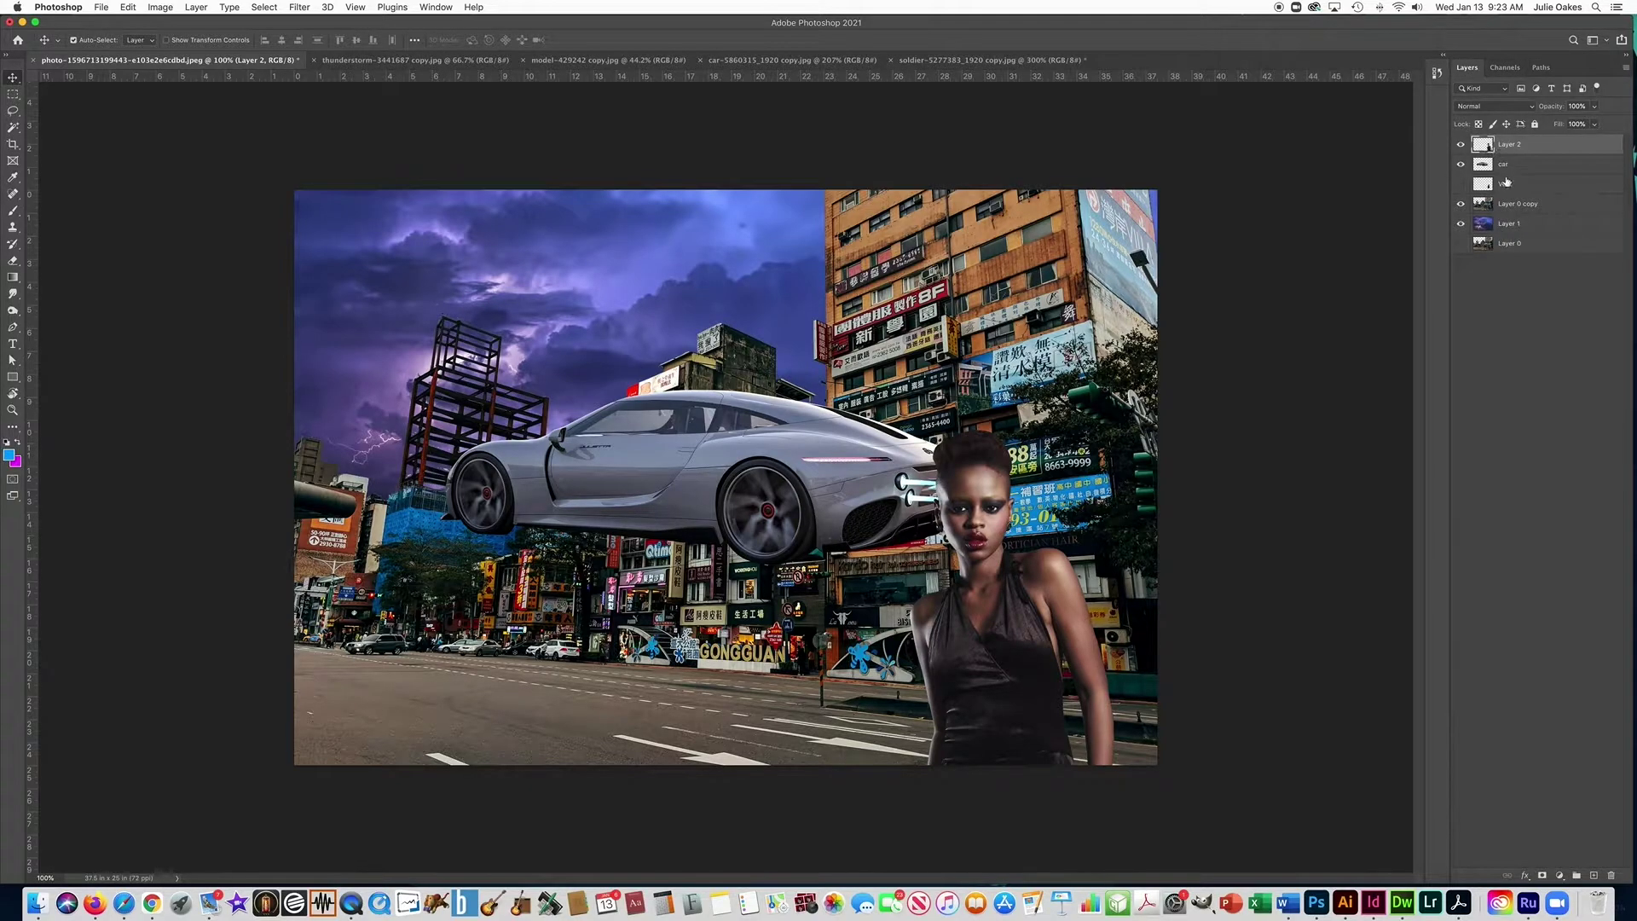
{"action": "left_click_drag", "start_coordinate": [1509, 188], "coordinate": [1520, 143]}
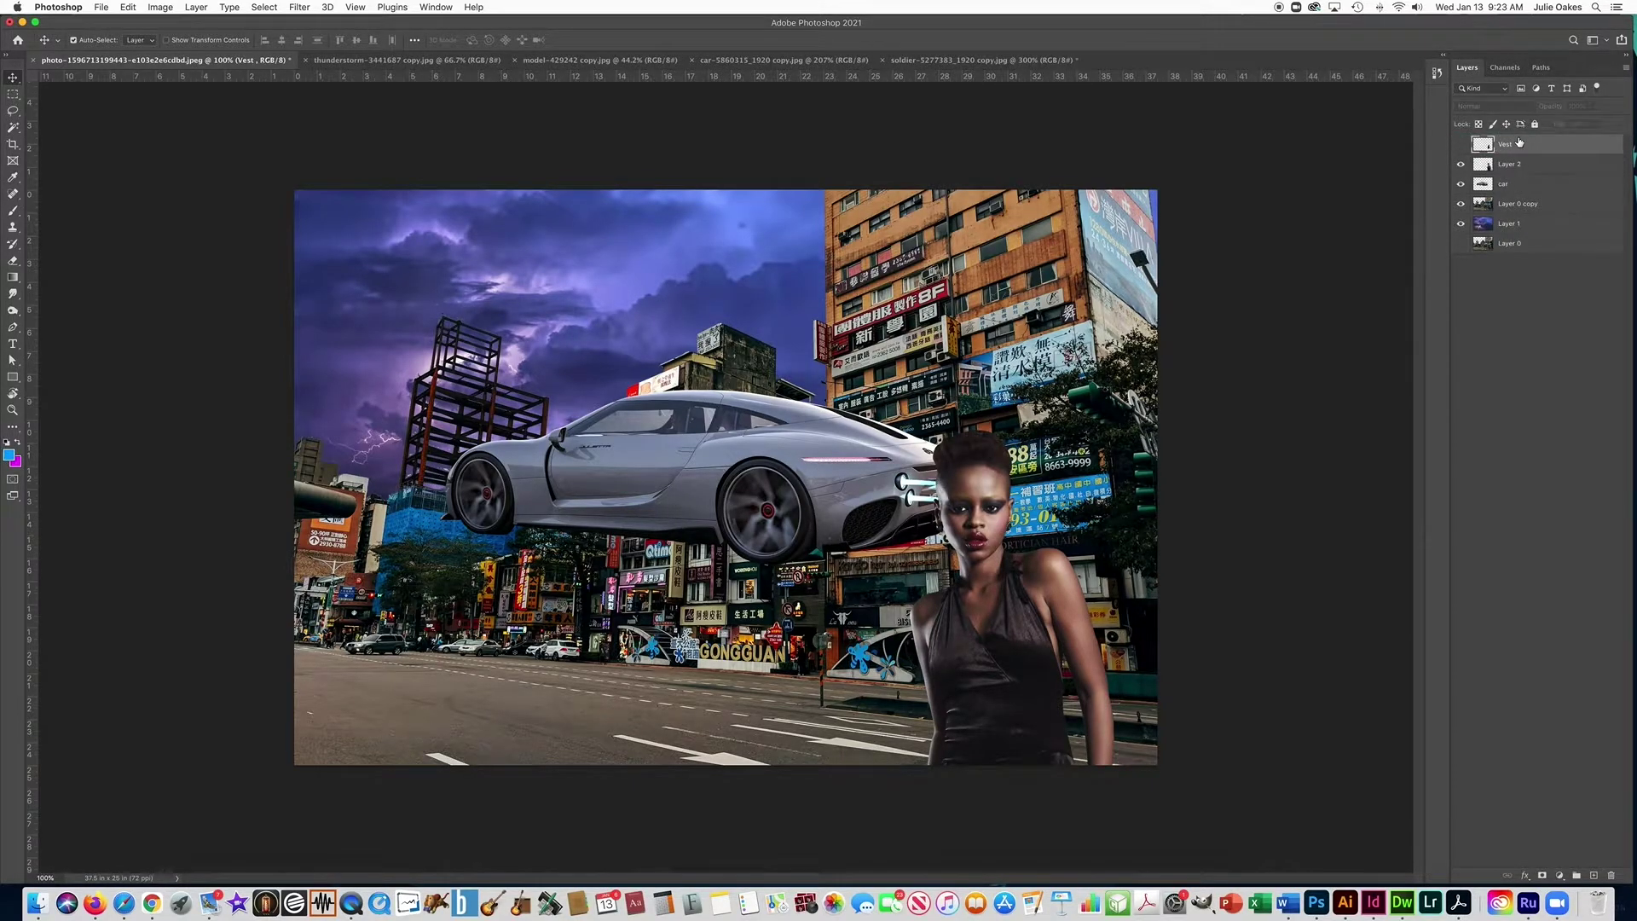
{"action": "left_click", "coordinate": [1462, 145]}
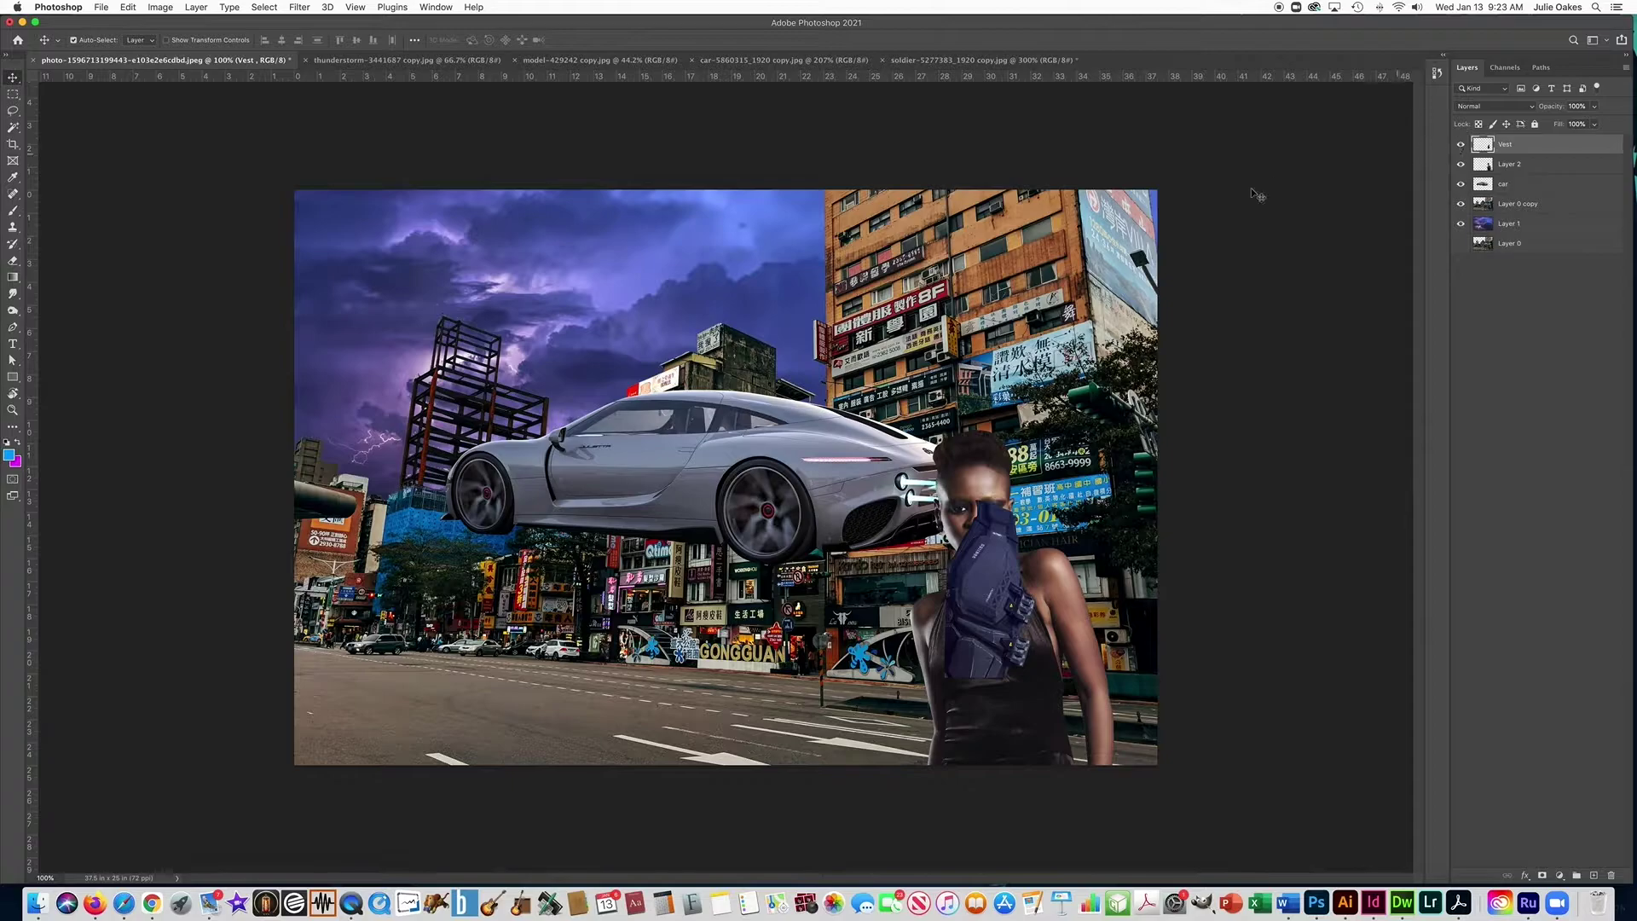
- Free-transform the vest, enlarging it to about 110% and placing it over one side of the woman's torso
{"action": "key", "text": "super+t"}
{"action": "left_click", "coordinate": [1000, 577], "text": "super"}
{"action": "left_click_drag", "start_coordinate": [938, 535], "coordinate": [955, 590]}
{"action": "left_click_drag", "start_coordinate": [1056, 789], "coordinate": [1074, 823]}
{"action": "left_click_drag", "start_coordinate": [956, 719], "coordinate": [948, 716]}
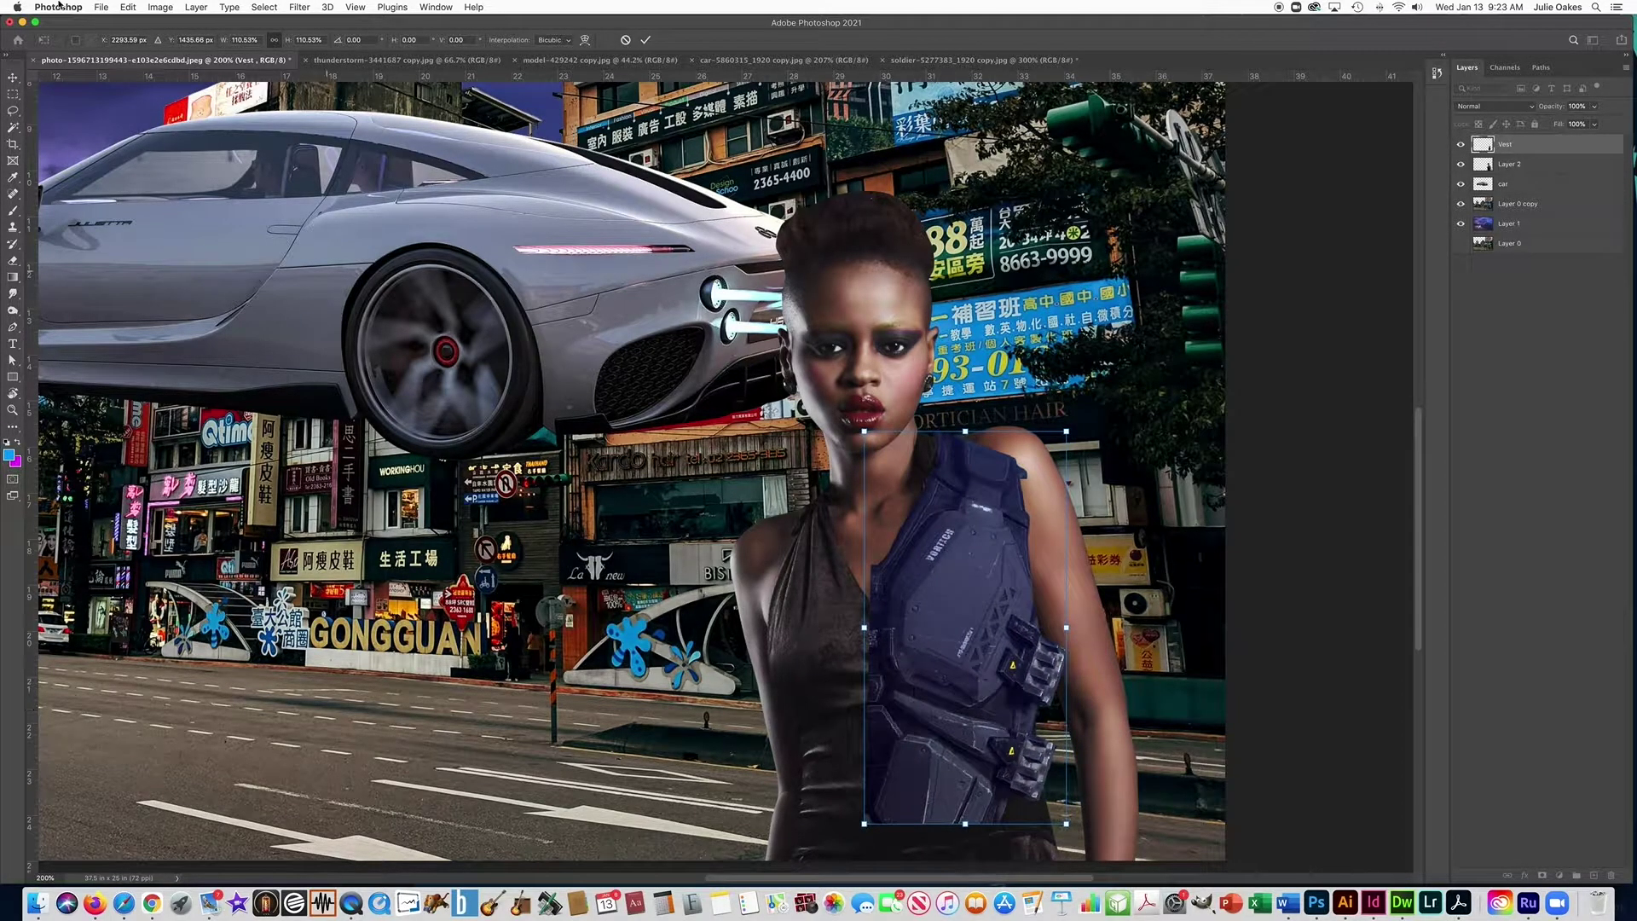
- Distort the vest by its two upper corners so the strap follows the woman's shoulder and neckline
{"action": "left_click", "coordinate": [133, 10]}
{"action": "mouse_move", "coordinate": [175, 304]}
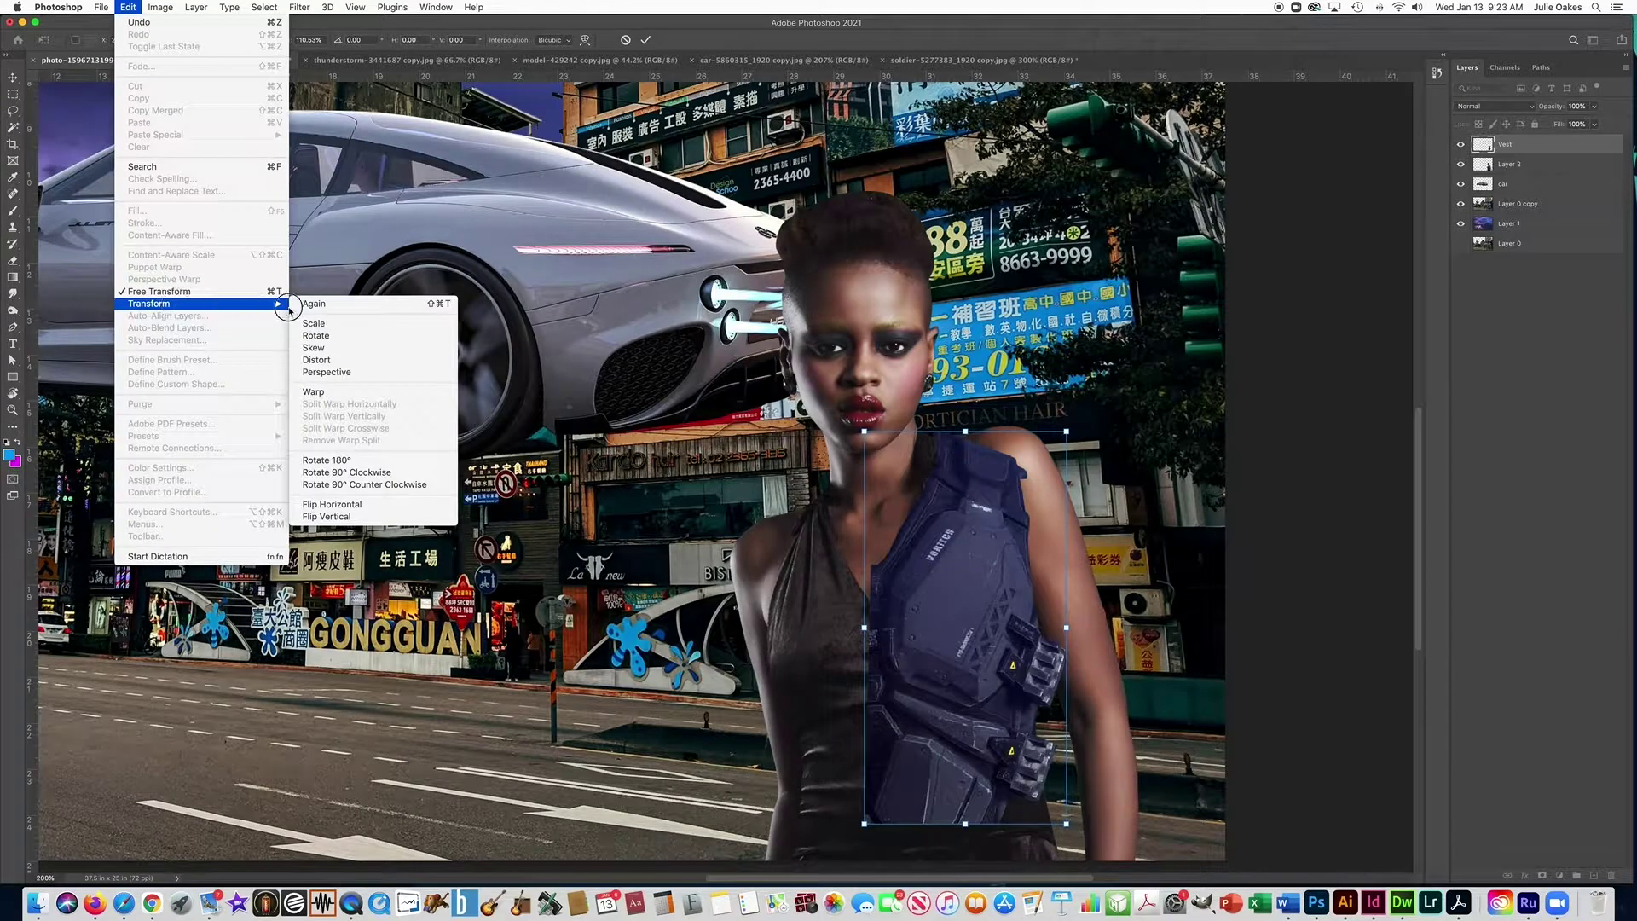
{"action": "left_click", "coordinate": [327, 361]}
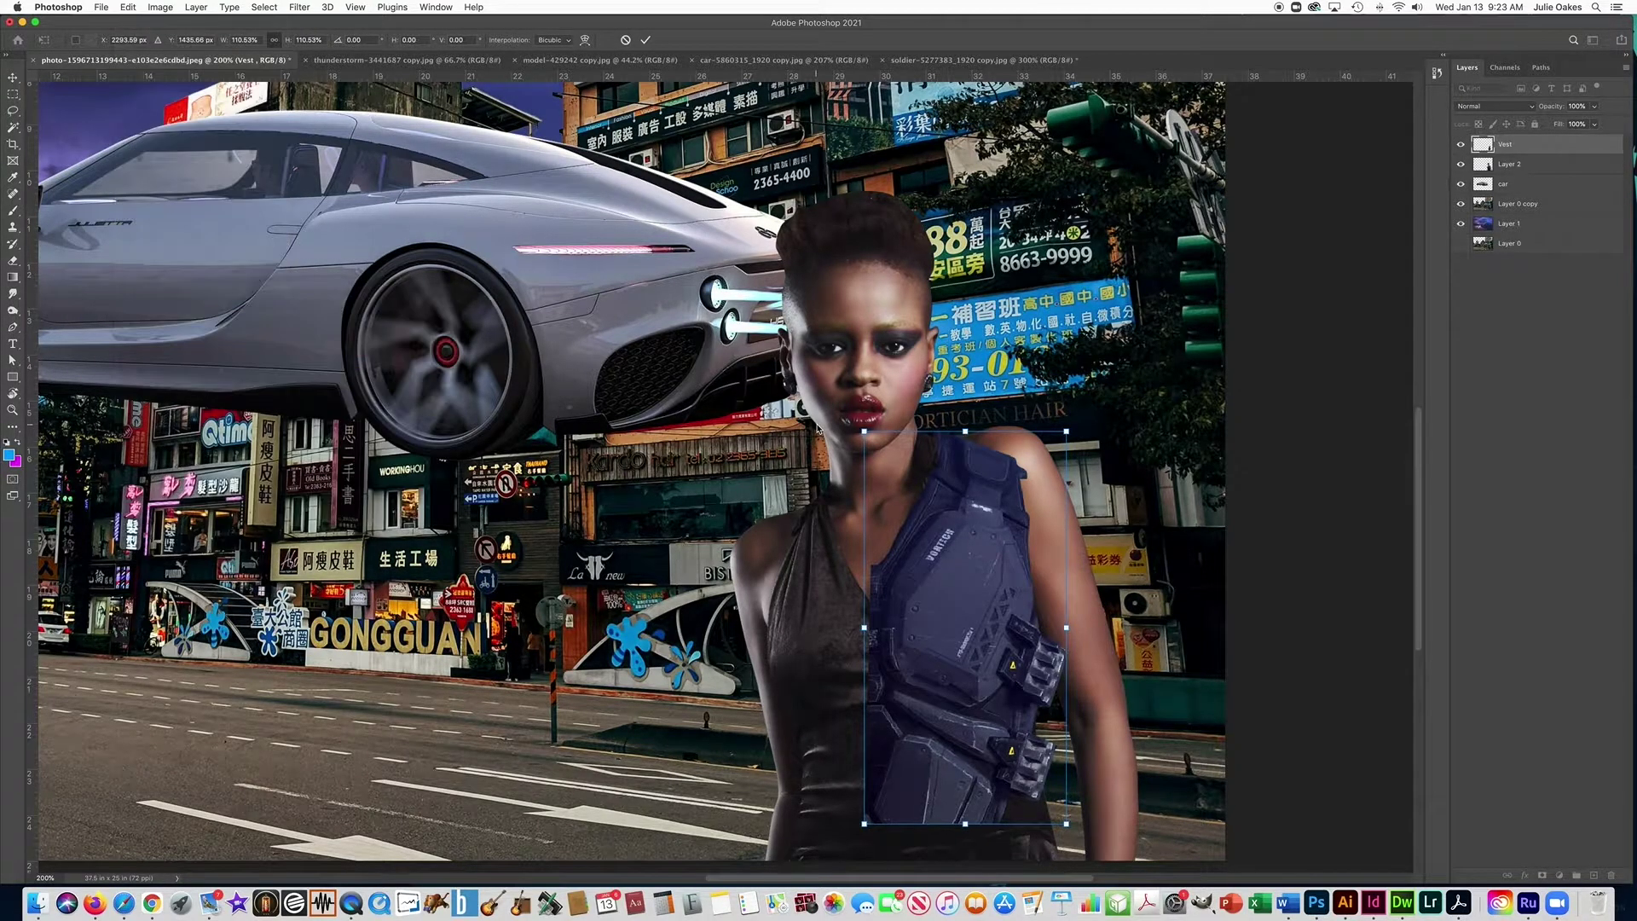
{"action": "left_click_drag", "start_coordinate": [1074, 436], "coordinate": [1056, 404]}
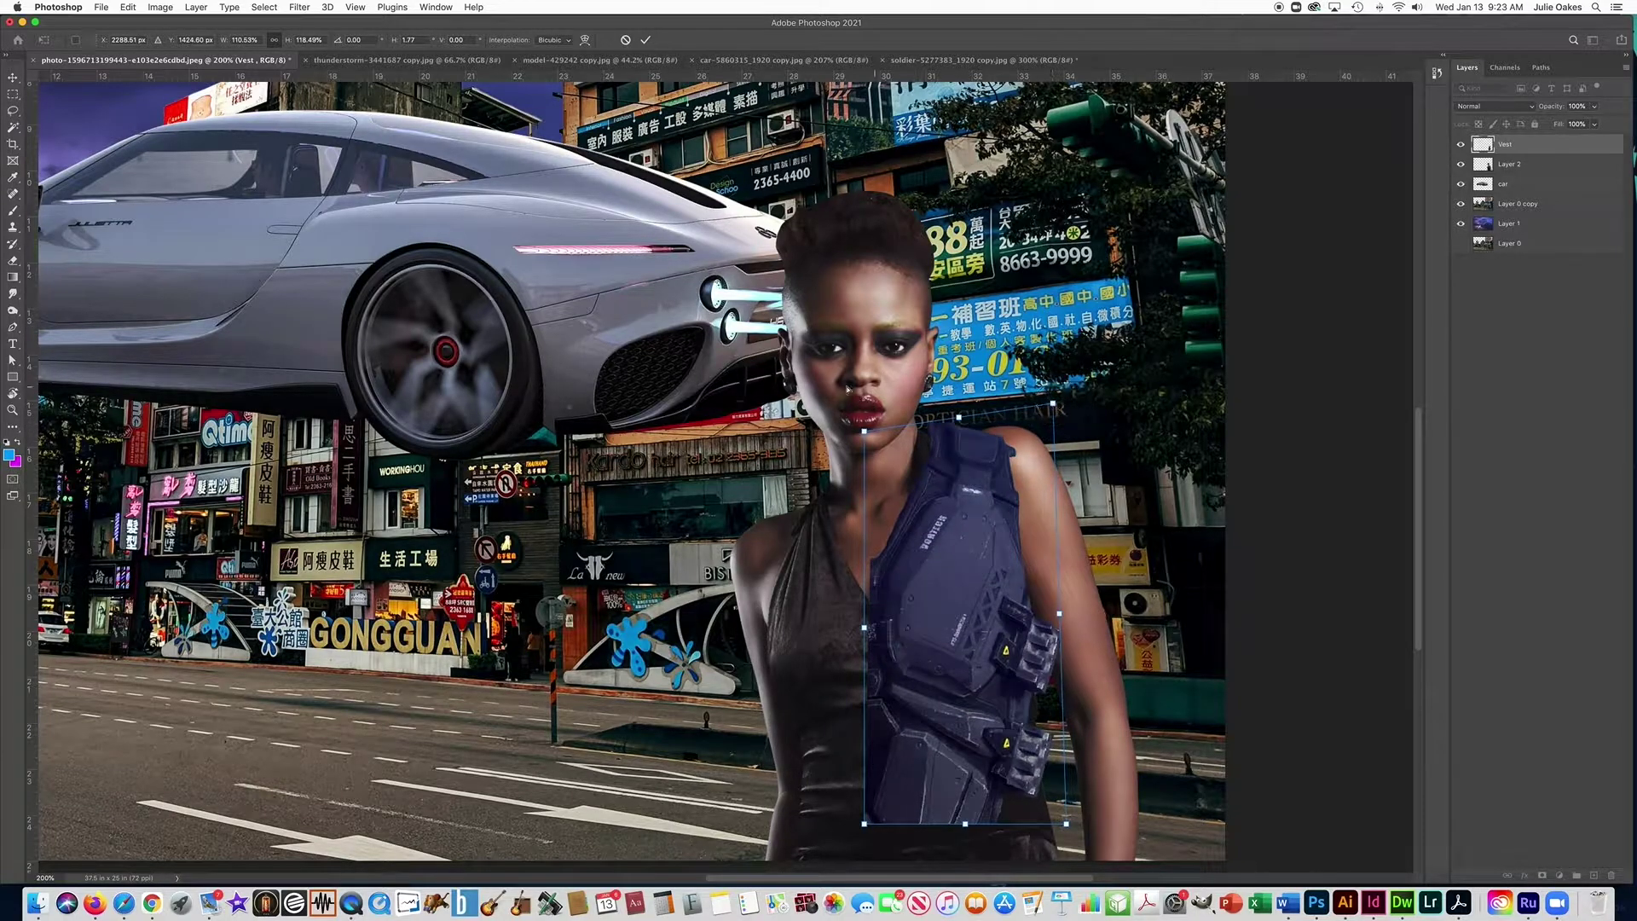
{"action": "left_click_drag", "start_coordinate": [863, 432], "coordinate": [854, 453]}
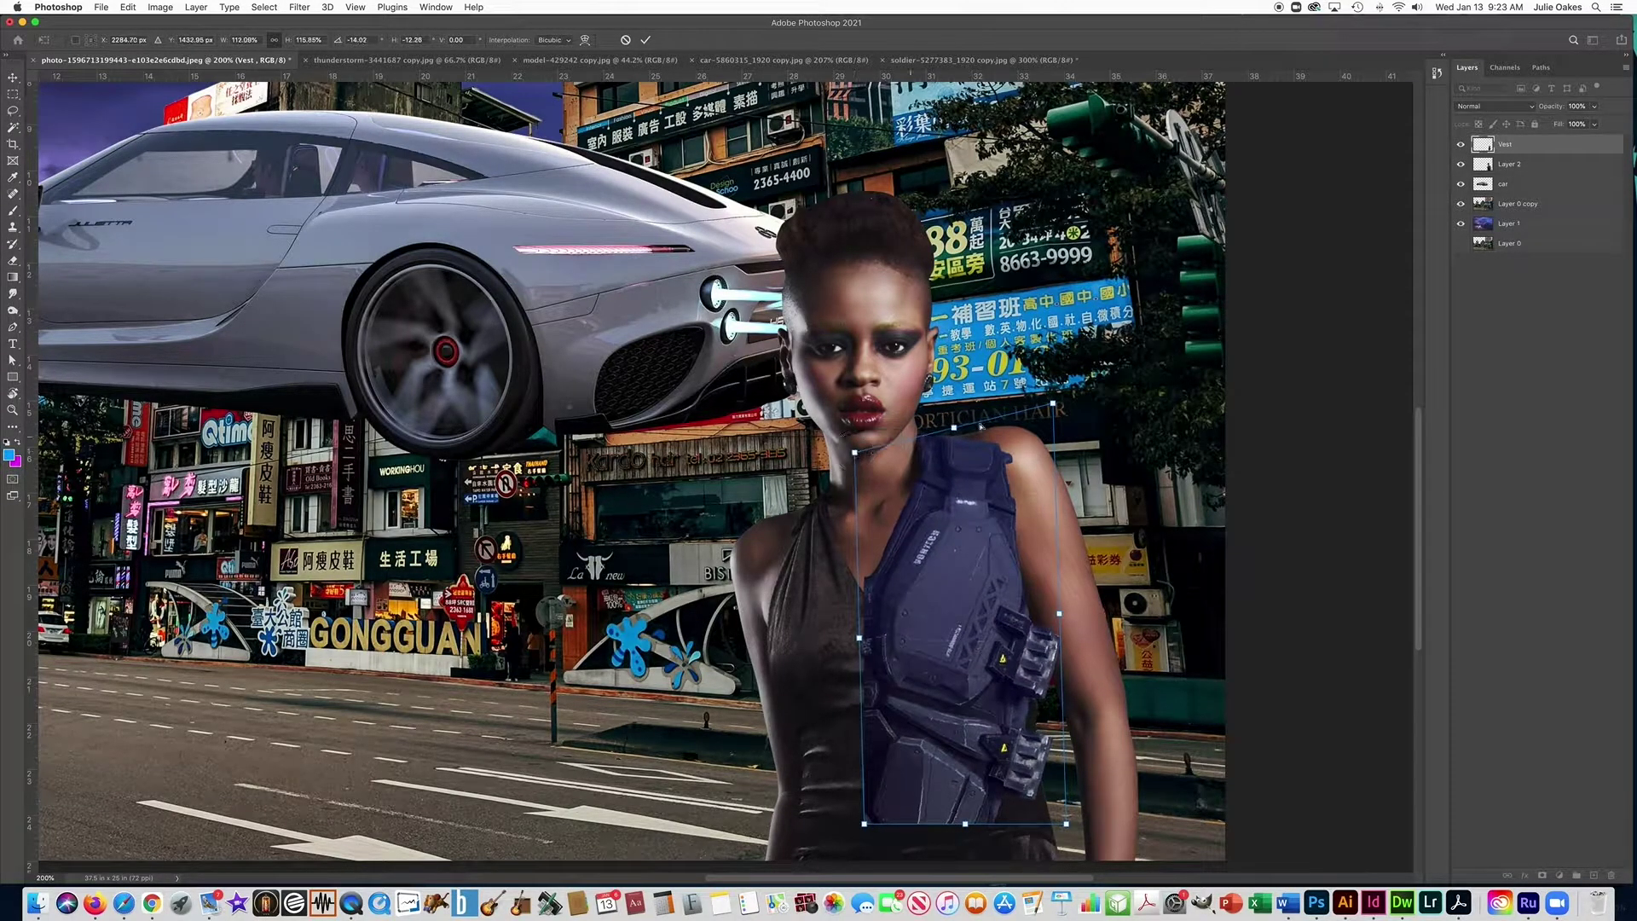
{"action": "left_click_drag", "start_coordinate": [1057, 406], "coordinate": [1044, 376]}
{"action": "left_click_drag", "start_coordinate": [860, 456], "coordinate": [856, 454]}
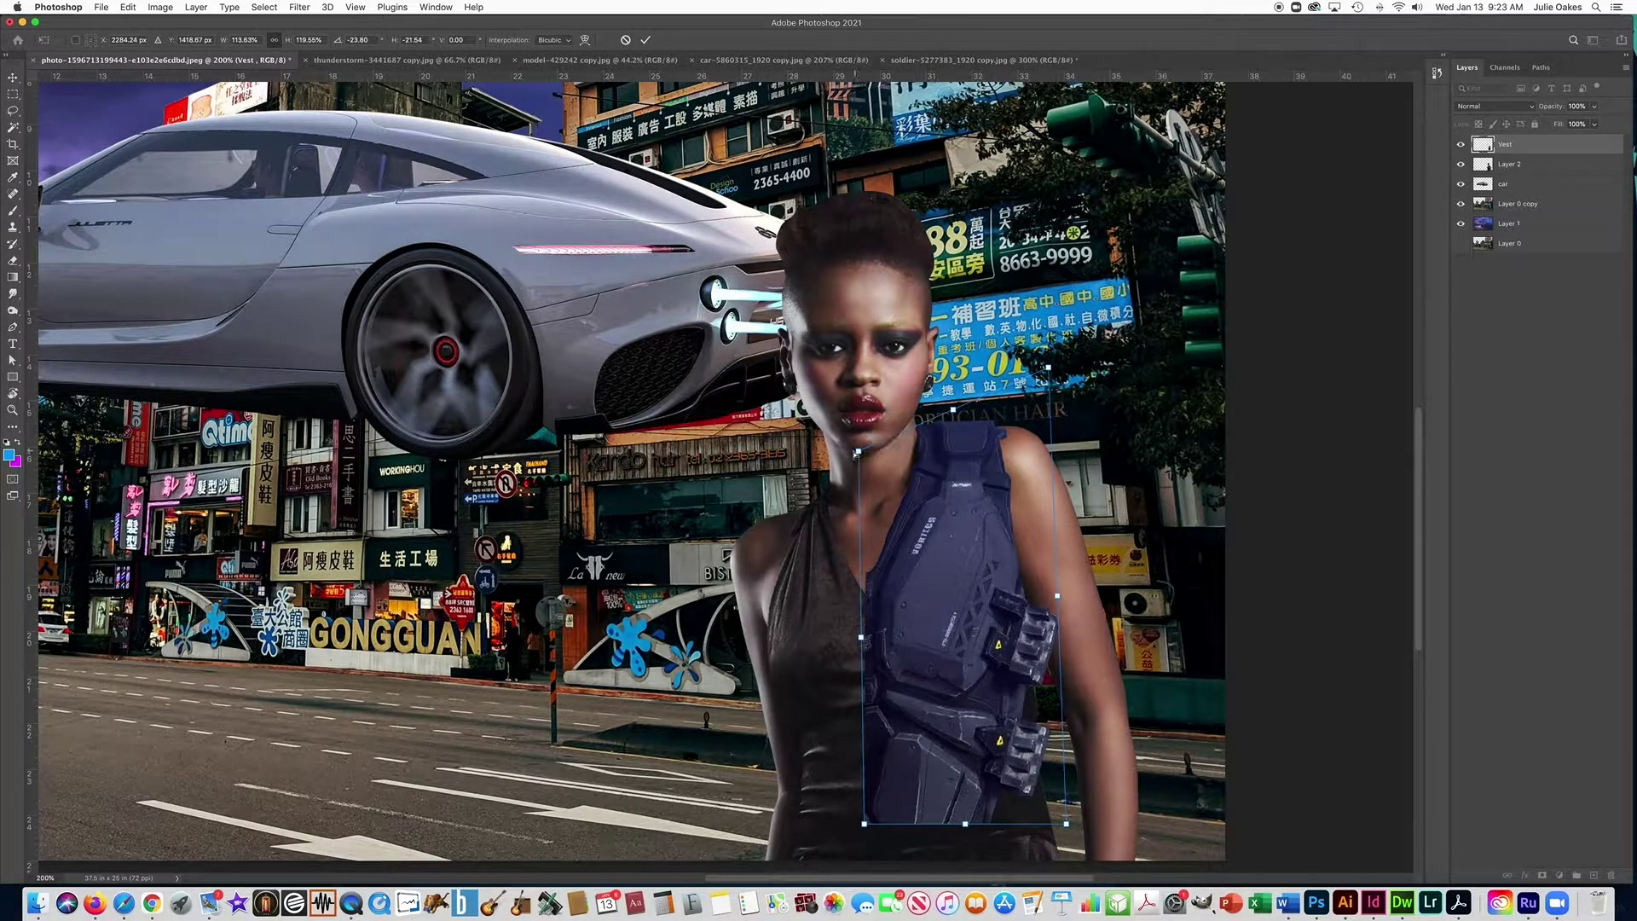
- Distort the vest's lower corners, pulling the inner one towards her side to narrow the waist, and apply the transform
{"action": "left_click_drag", "start_coordinate": [867, 828], "coordinate": [887, 825]}
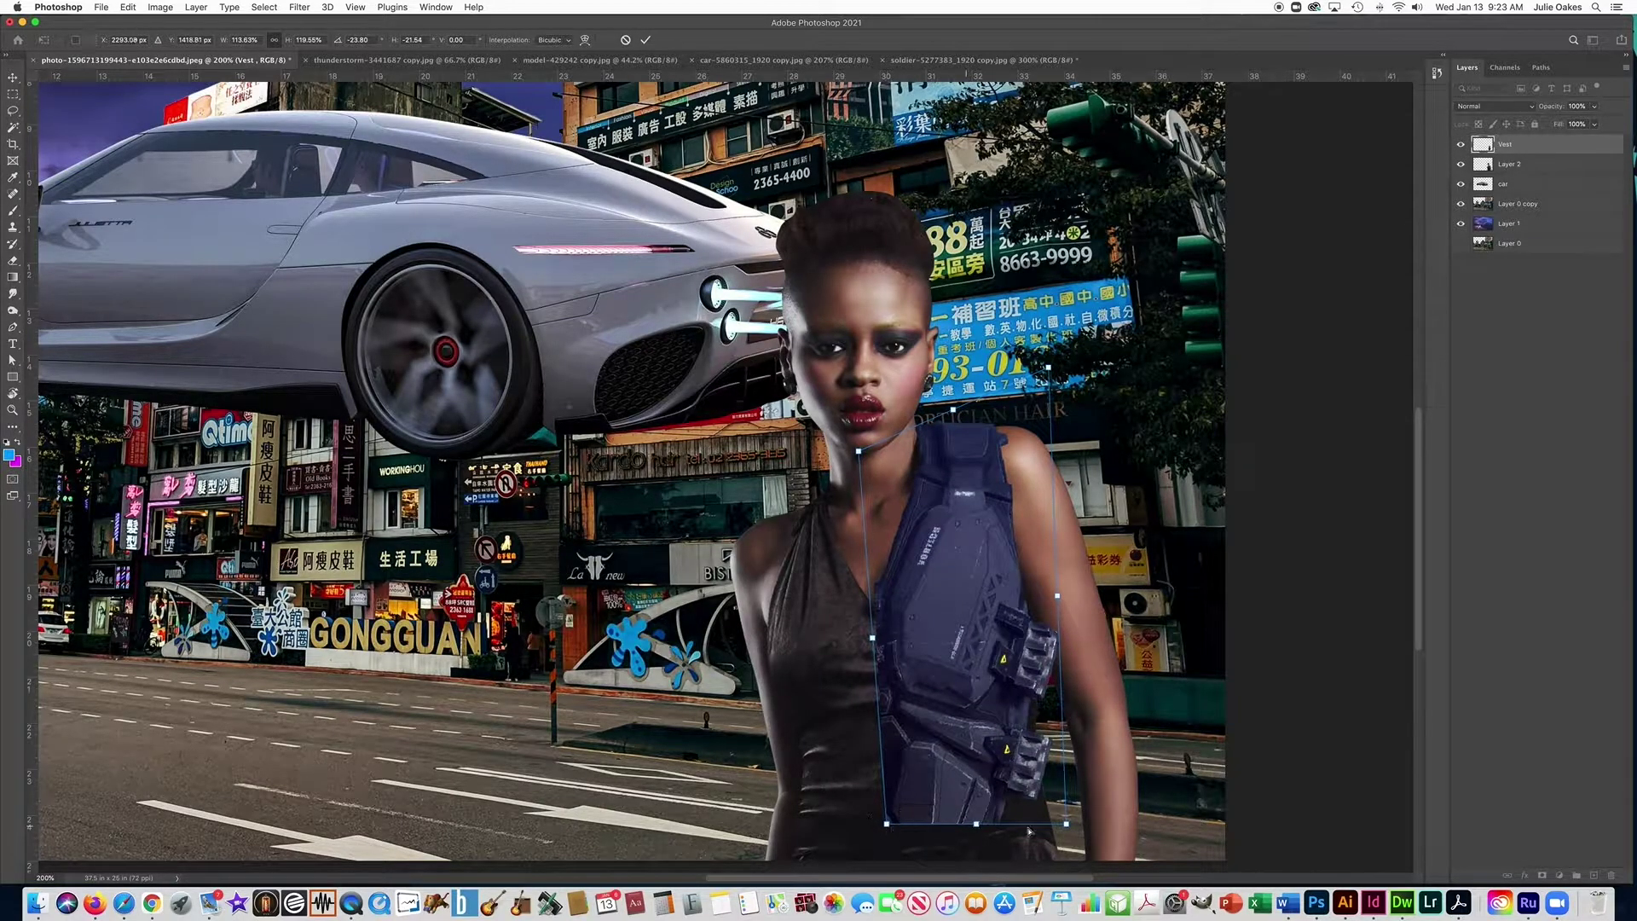
{"action": "left_click_drag", "start_coordinate": [1068, 825], "coordinate": [1067, 827]}
{"action": "left_click_drag", "start_coordinate": [888, 825], "coordinate": [895, 825]}
{"action": "key", "text": "Return"}
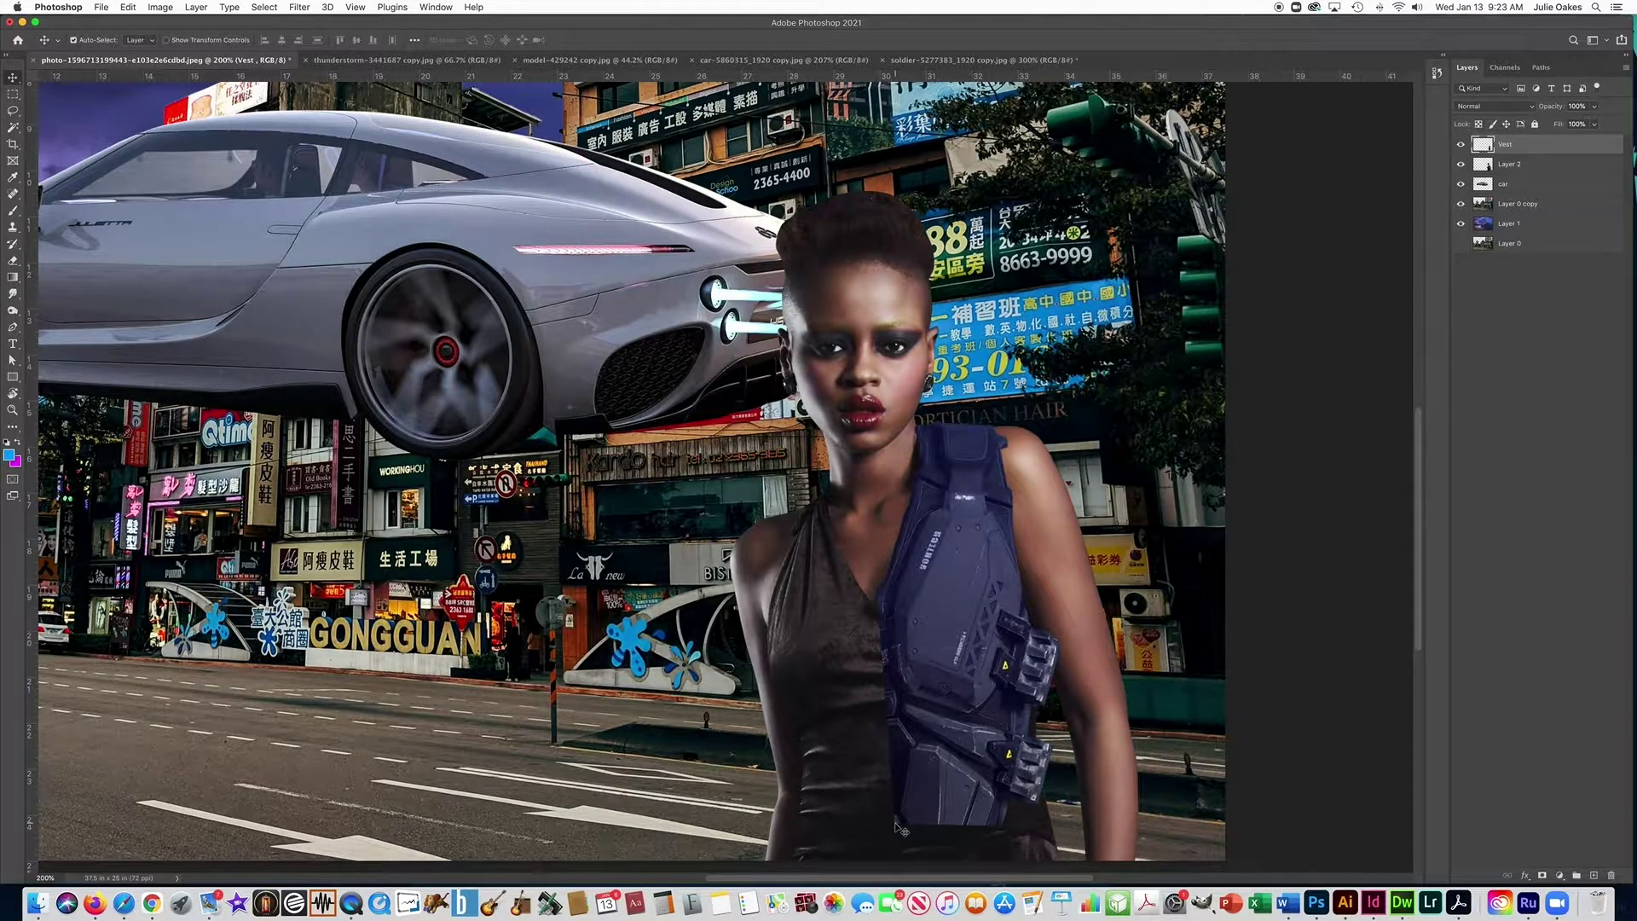
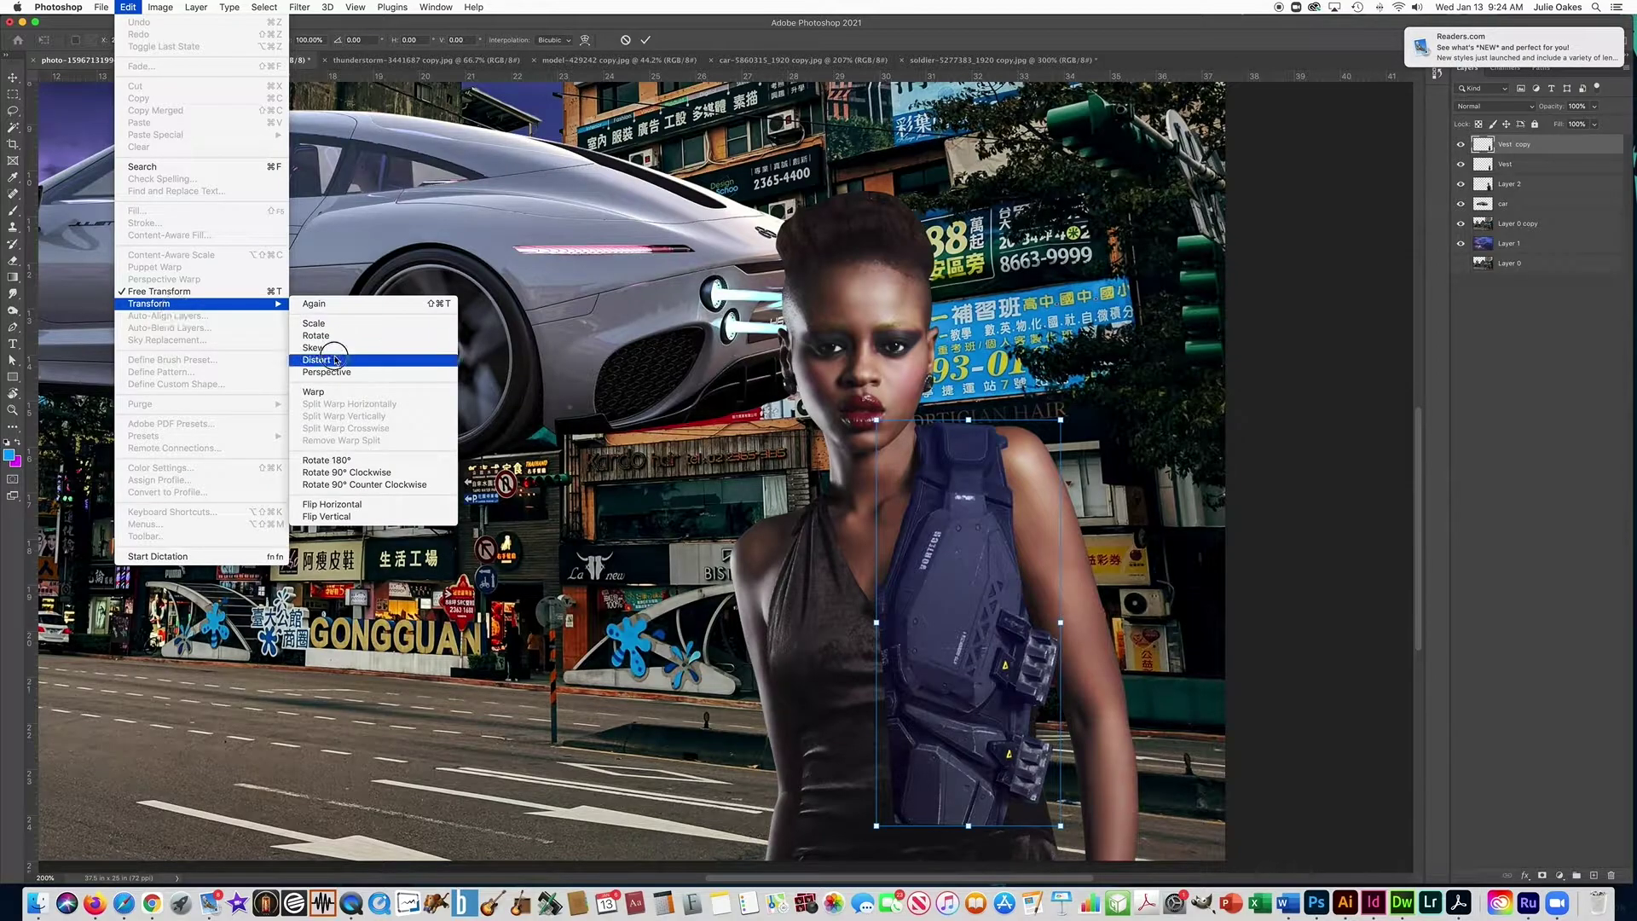
- Flip the Vest copy horizontally and place it over the opposite side of the woman's torso
{"action": "left_click", "coordinate": [342, 504]}
{"action": "left_click_drag", "start_coordinate": [996, 612], "coordinate": [827, 623]}
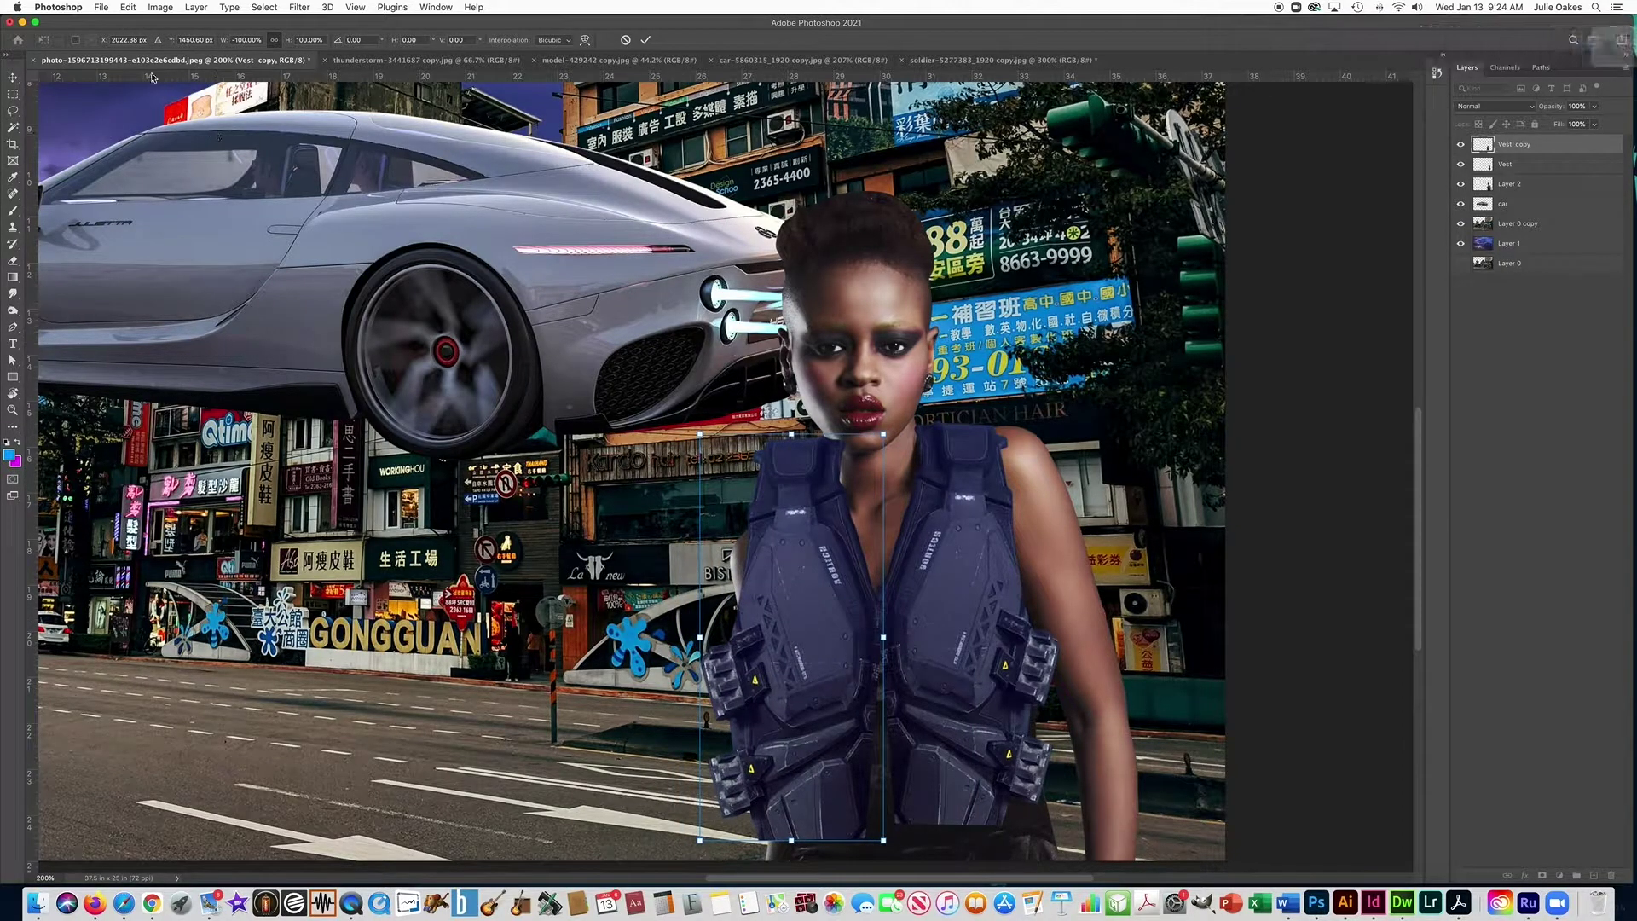
- Distort the Vest copy's corners to follow the woman's shoulder and meet the other half at the front, and apply the transform
{"action": "left_click", "coordinate": [128, 7]}
{"action": "mouse_move", "coordinate": [168, 315]}
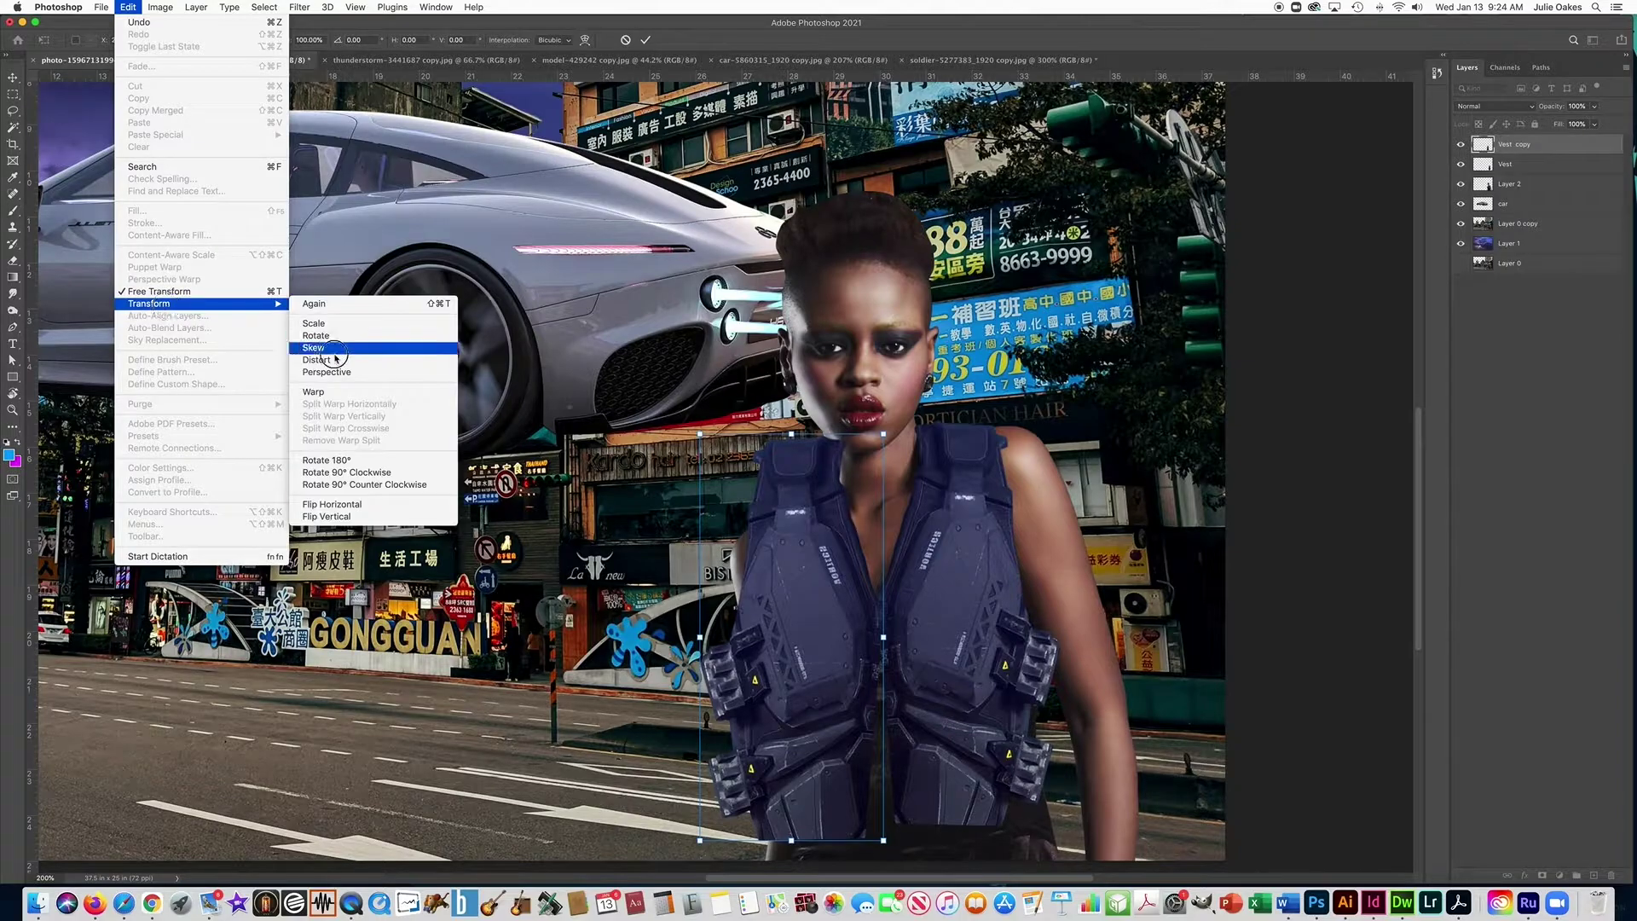
{"action": "left_click", "coordinate": [339, 357]}
{"action": "left_click_drag", "start_coordinate": [700, 435], "coordinate": [719, 524]}
{"action": "left_click_drag", "start_coordinate": [884, 434], "coordinate": [866, 458]}
{"action": "scroll", "coordinate": [865, 458], "scroll_direction": "down", "scroll_amount": 3}
{"action": "left_click_drag", "start_coordinate": [883, 732], "coordinate": [911, 707]}
{"action": "left_click_drag", "start_coordinate": [864, 316], "coordinate": [865, 327]}
{"action": "left_click", "coordinate": [722, 345]}
{"action": "key", "text": "Return"}
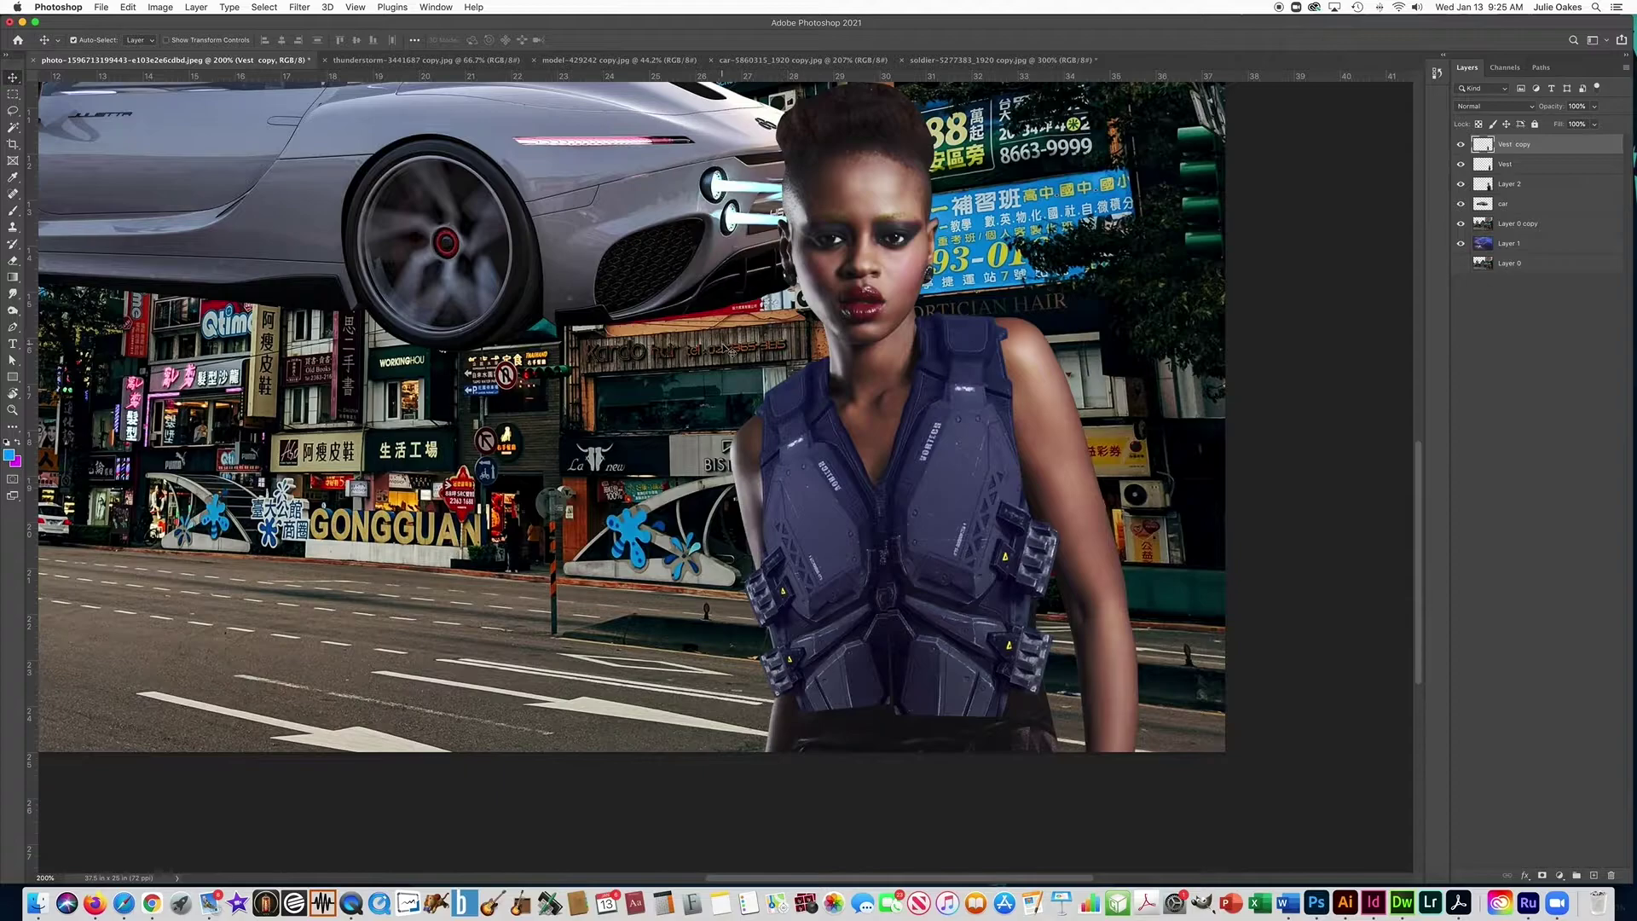
- Select the Vest and Vest copy layers together and merge them into one layer
{"action": "key", "text": "super+1"}
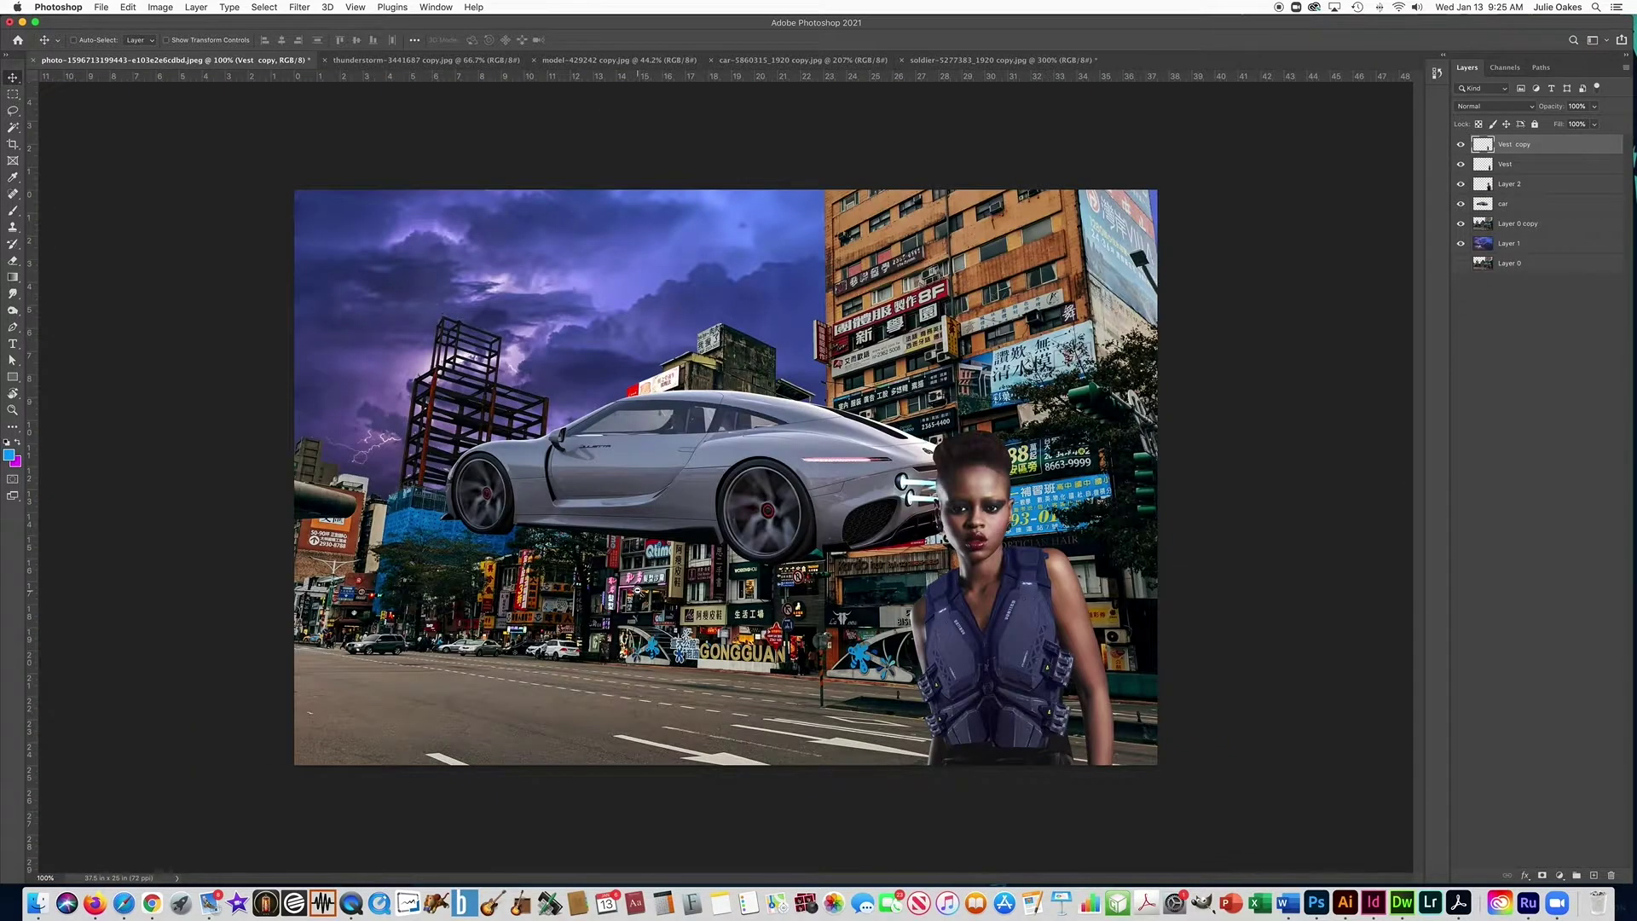
{"action": "left_click", "coordinate": [1518, 166]}
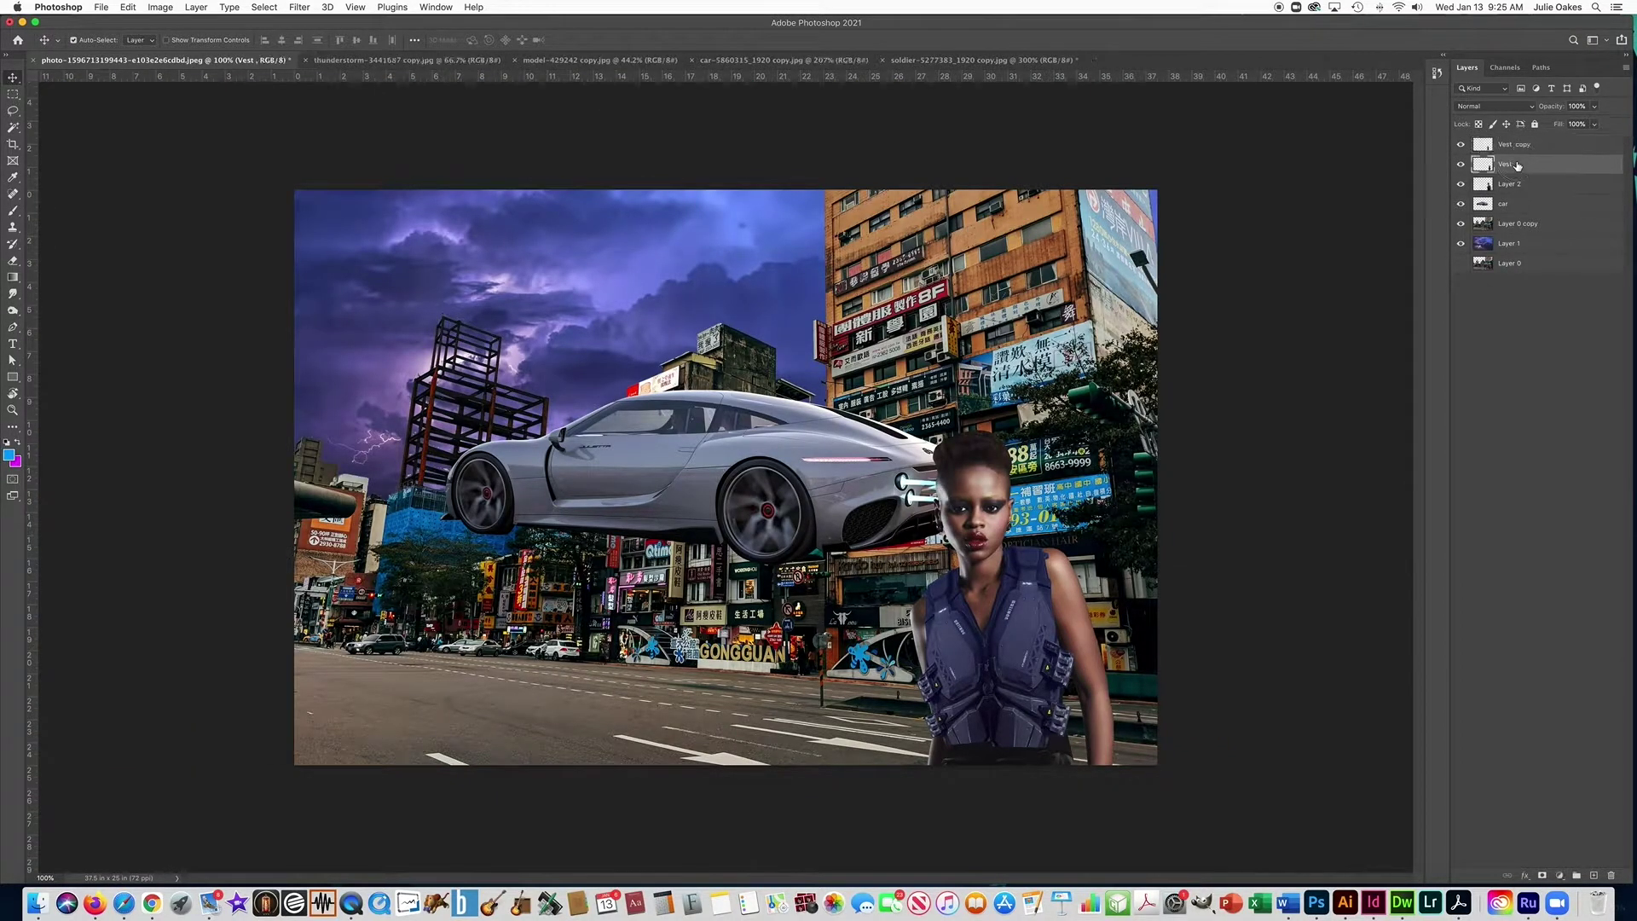
{"action": "left_click", "coordinate": [1519, 148], "text": "shift"}
{"action": "left_click", "coordinate": [1627, 68]}
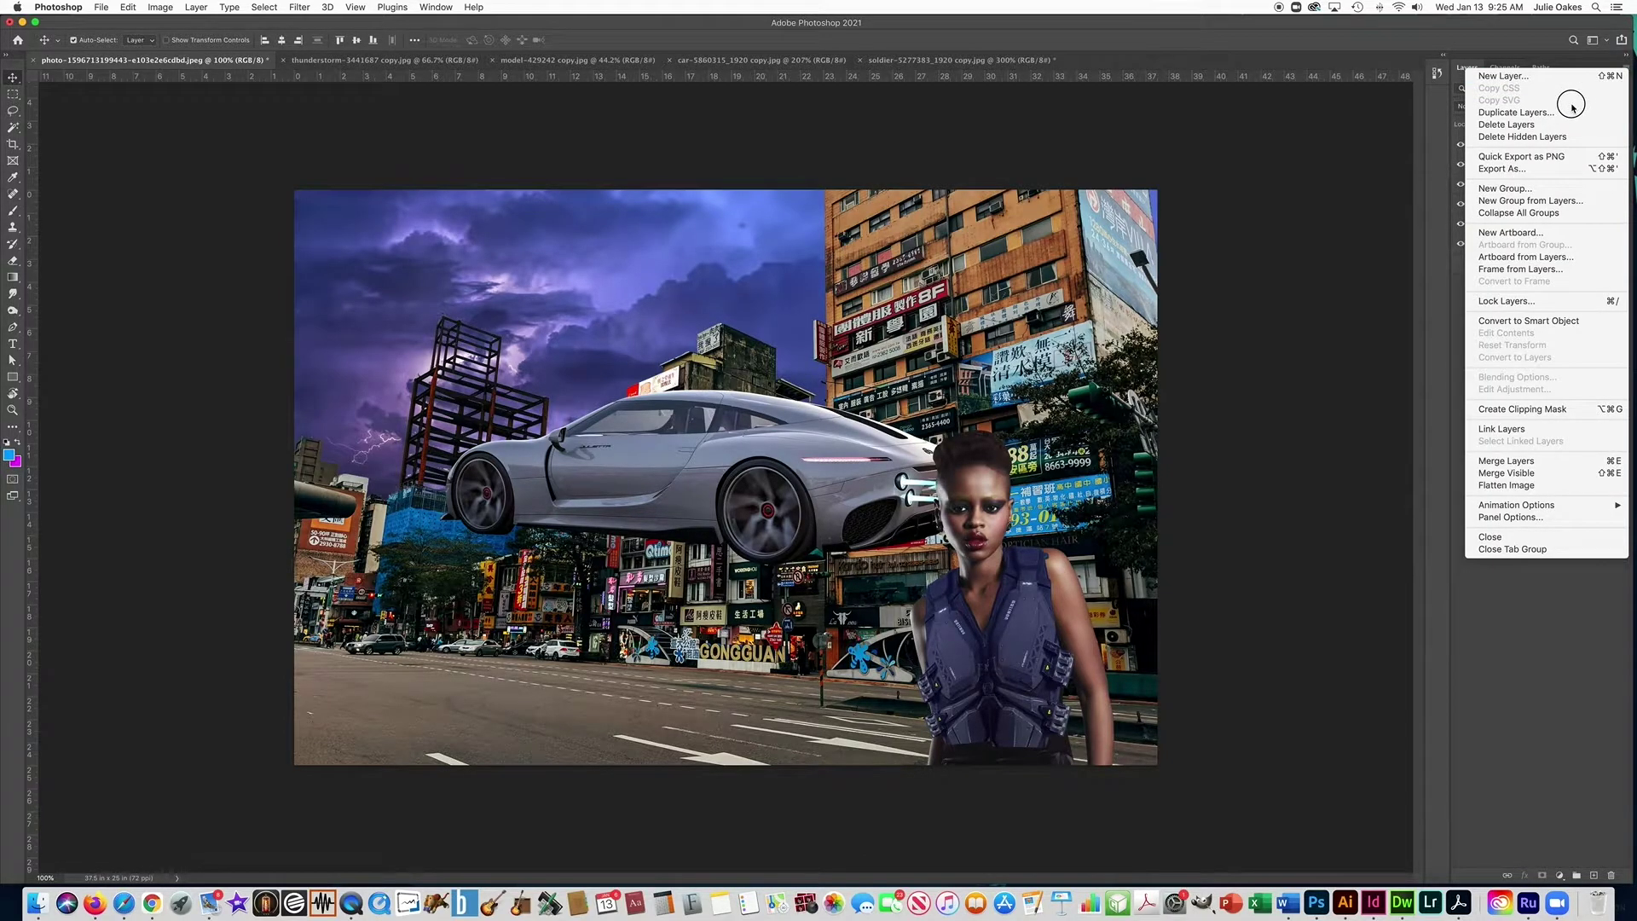
{"action": "left_click", "coordinate": [1502, 474]}
- Rename the merged vest layer "Vest" and the woman's layer "model"
{"action": "double_click", "coordinate": [1506, 147]}
{"action": "type", "text": "Vest"}
{"action": "key", "text": "Return"}
{"action": "left_click", "coordinate": [1459, 143]}
{"action": "left_click", "coordinate": [1459, 143]}
{"action": "double_click", "coordinate": [1509, 165]}
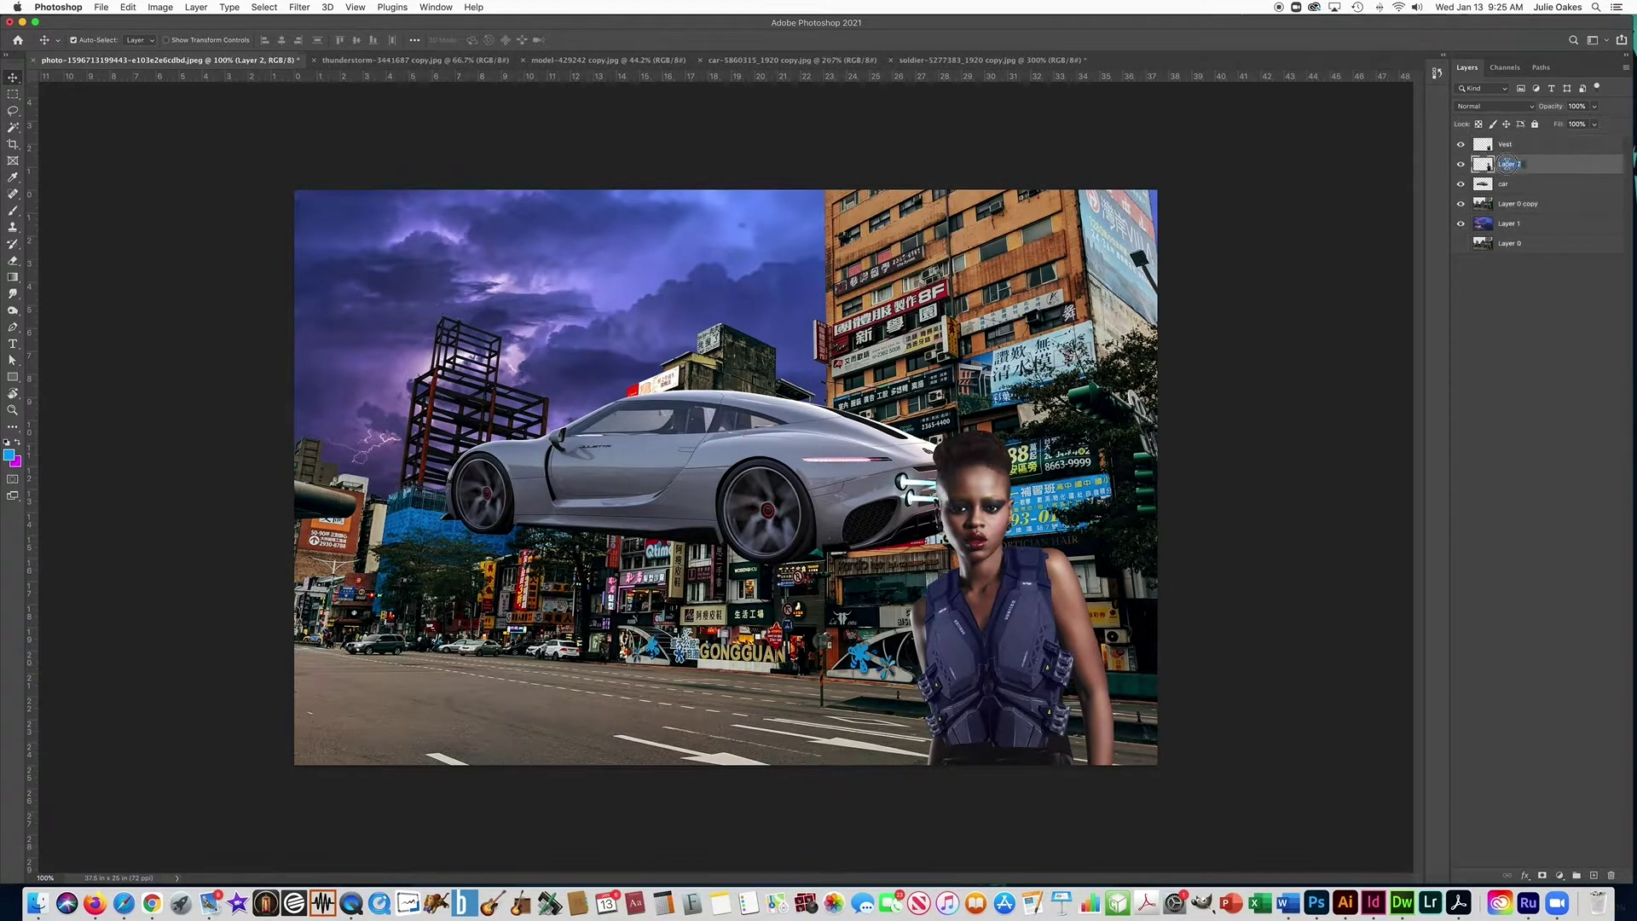
{"action": "type", "text": "model"}
{"action": "key", "text": "Return"}
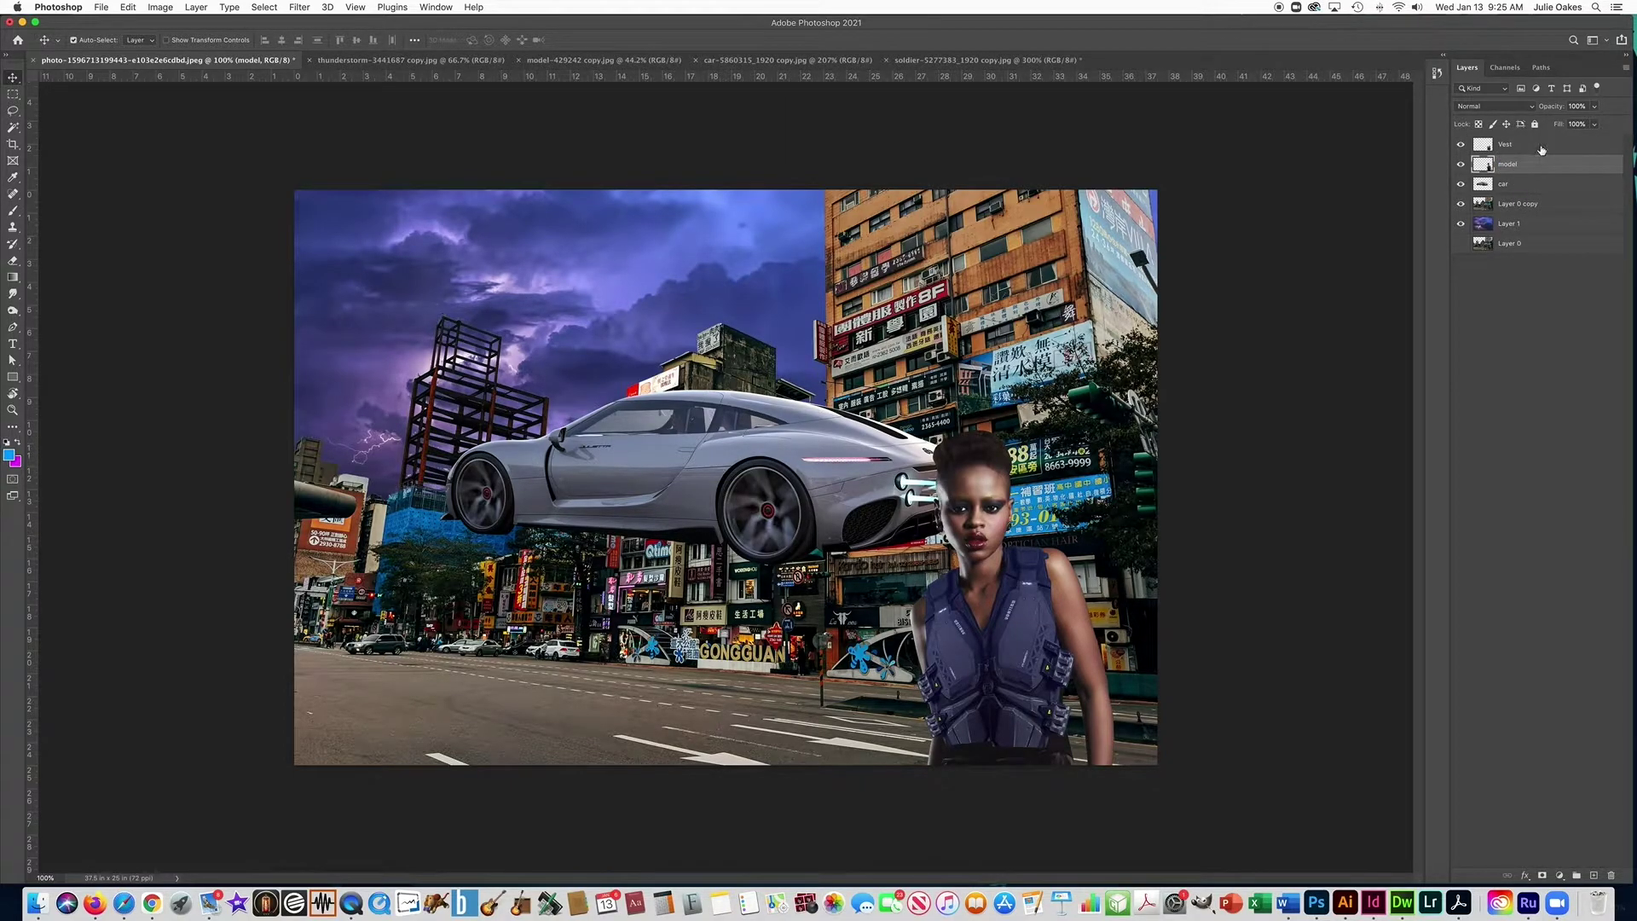
- Transform the Vest and model layers together, shifting them slightly lower in the image and flipping them horizontally
{"action": "left_click", "coordinate": [1541, 151], "text": "shift"}
{"action": "key", "text": "super+t"}
{"action": "left_click_drag", "start_coordinate": [980, 508], "coordinate": [992, 529]}
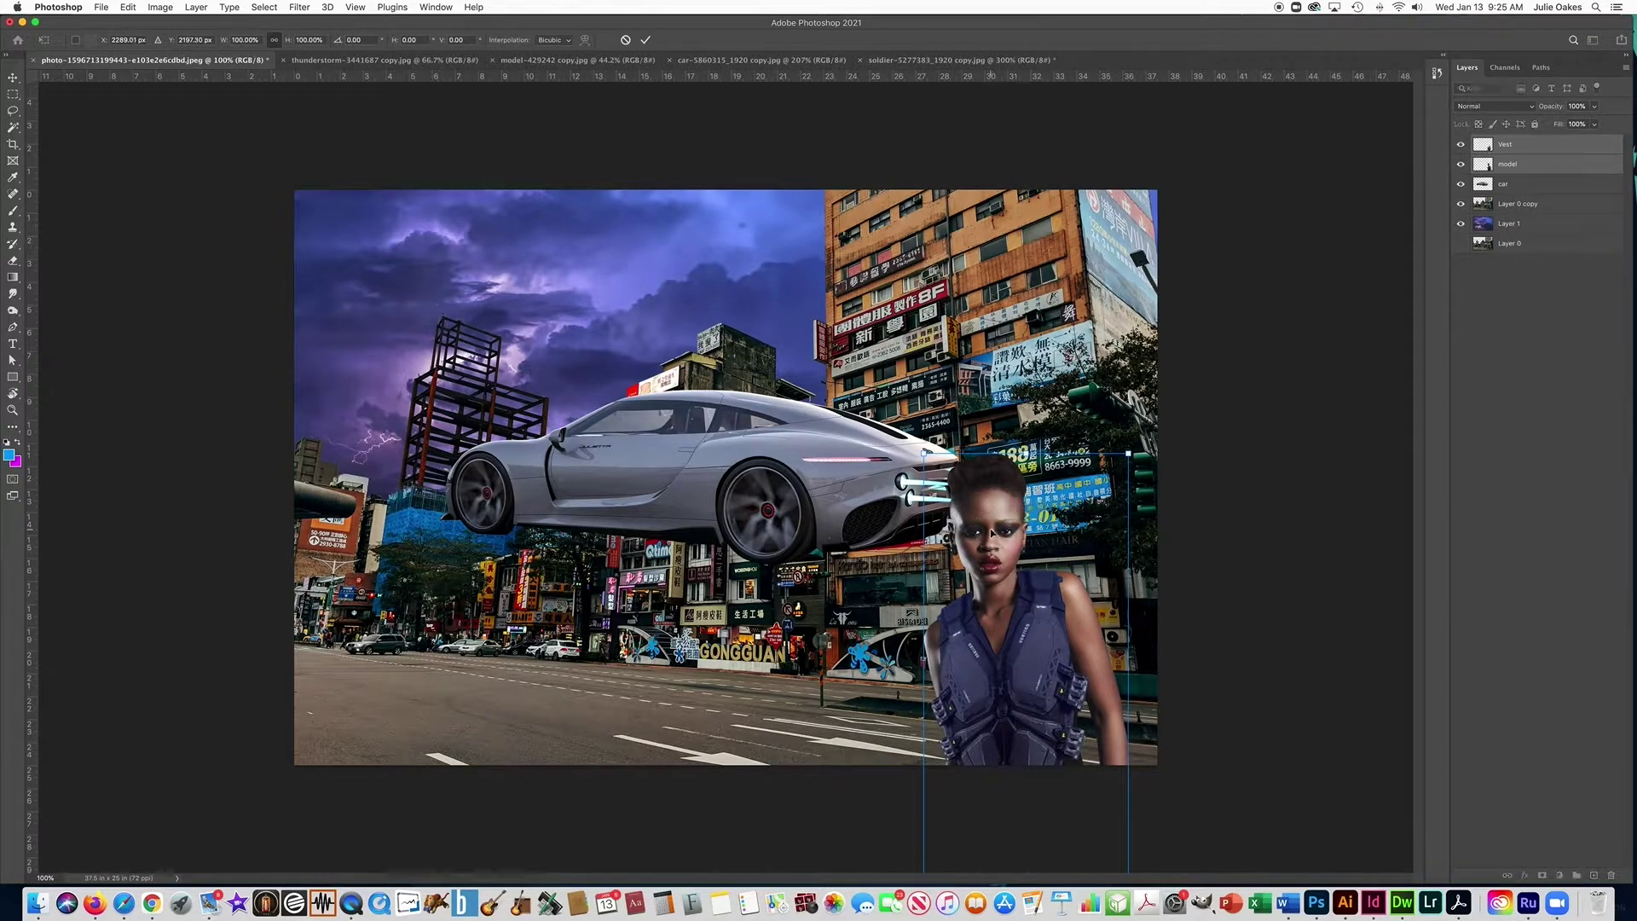
{"action": "left_click", "coordinate": [128, 8]}
{"action": "mouse_move", "coordinate": [148, 304]}
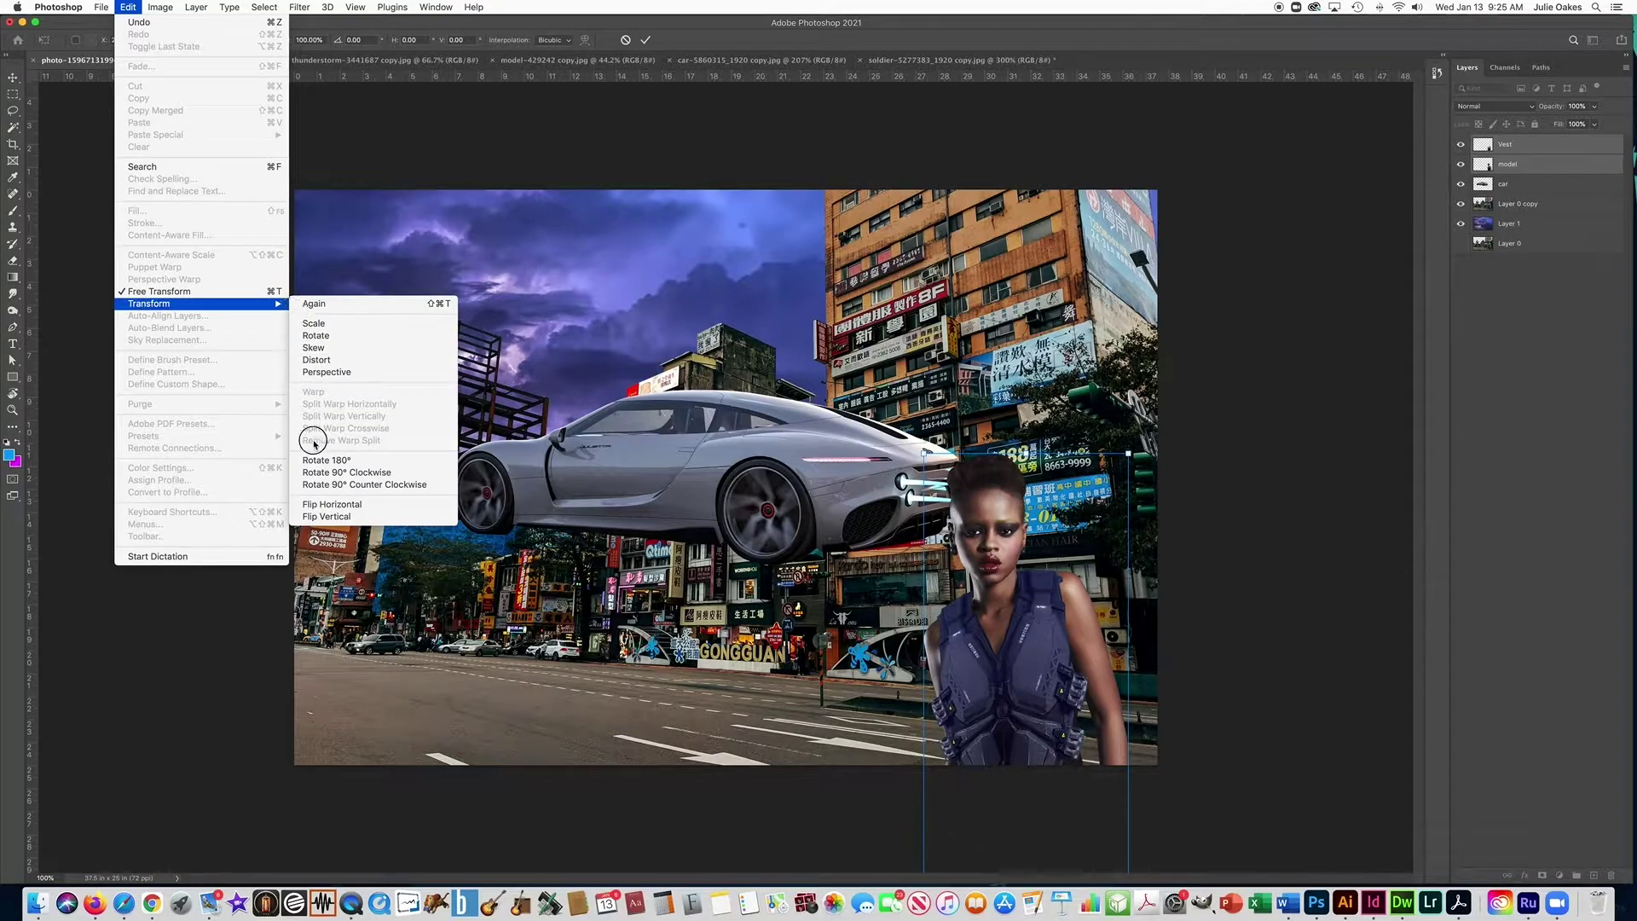
{"action": "left_click", "coordinate": [327, 505]}
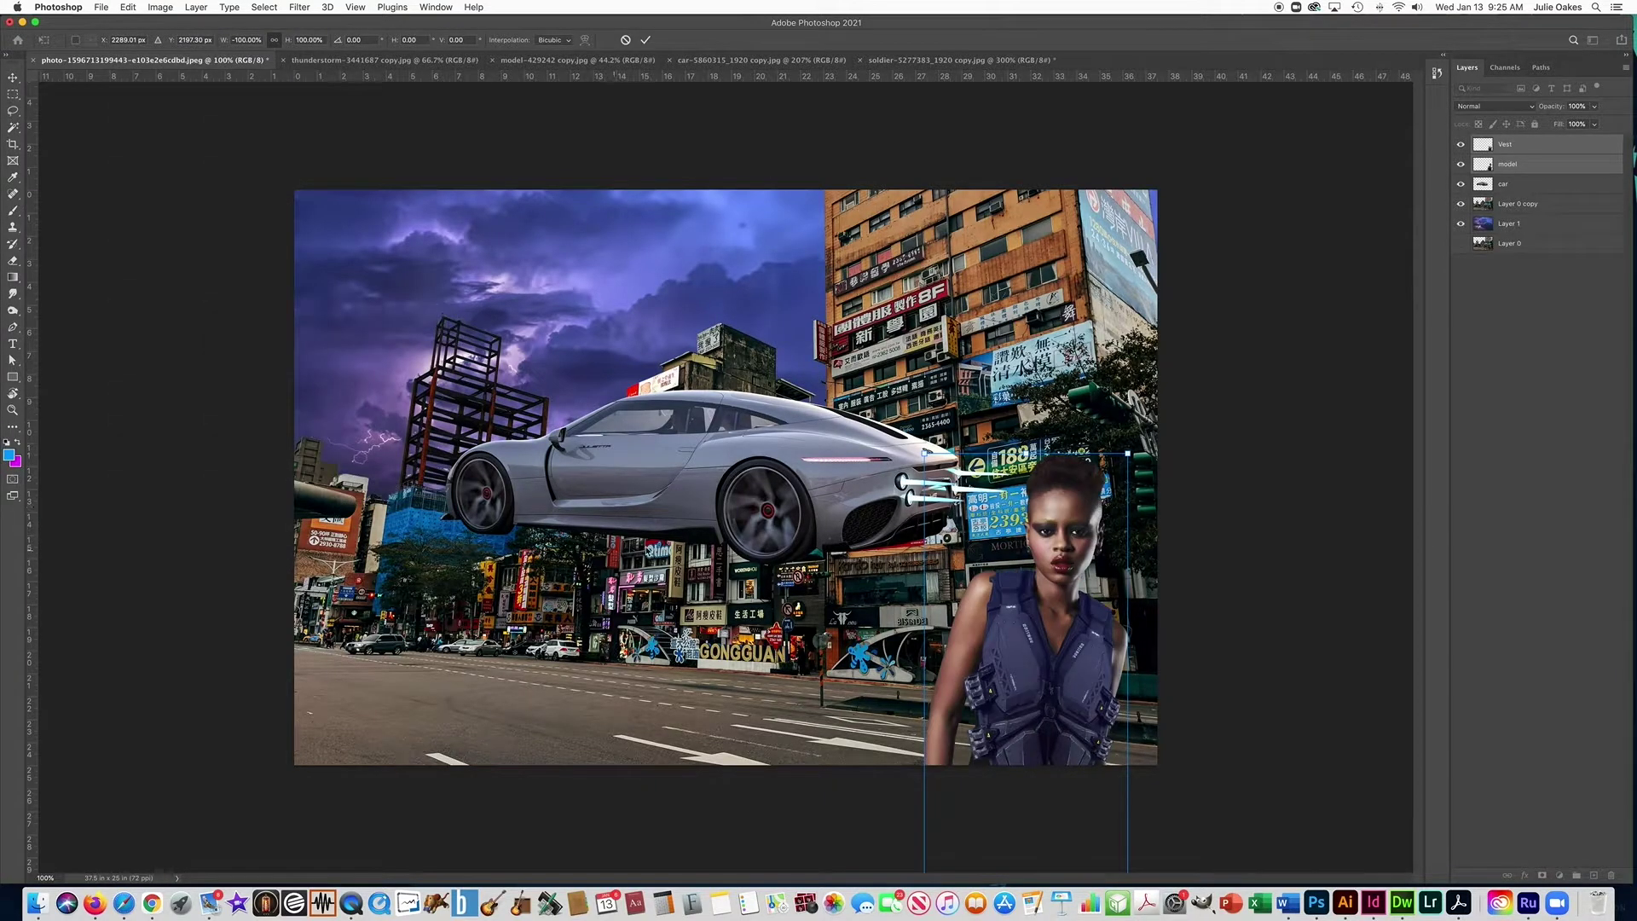
{"action": "mouse_move", "coordinate": [1056, 582]}
{"action": "left_mouse_down"}
{"action": "mouse_move", "coordinate": [1059, 559]}
{"action": "mouse_move", "coordinate": [1053, 580]}
{"action": "left_mouse_up"}
{"action": "key", "text": "Return"}
- Free-transform the car, scaling it to about 86%, rotating it about 4.6° and placing it on the road away from the woman
{"action": "left_click", "coordinate": [1504, 185]}
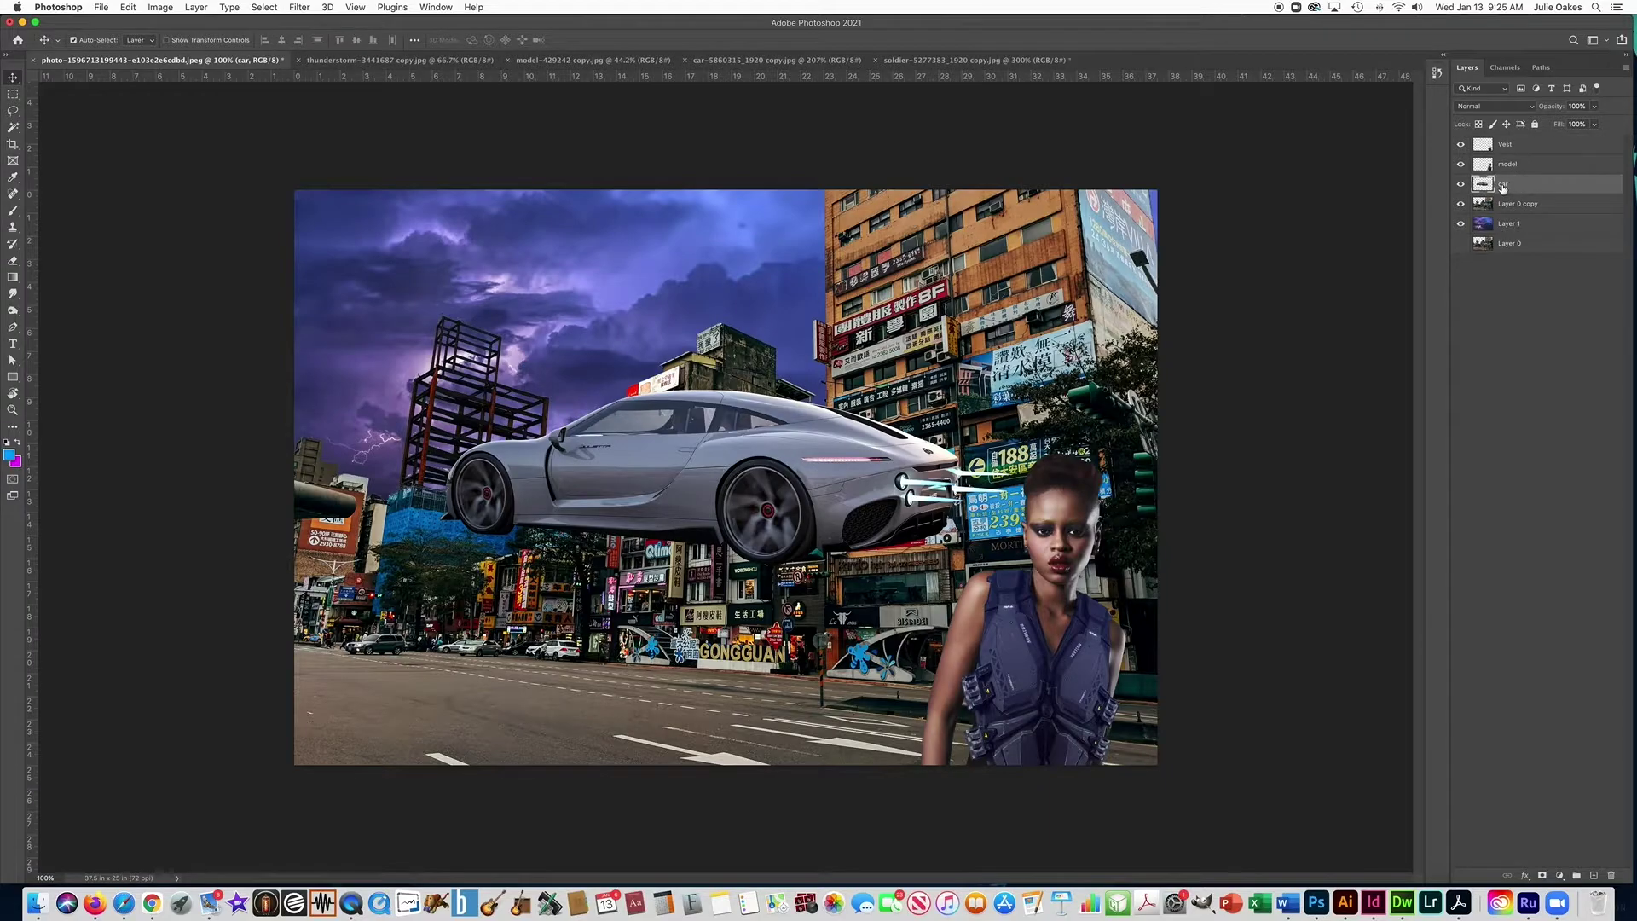
{"action": "key", "text": "super+t"}
{"action": "left_click_drag", "start_coordinate": [833, 427], "coordinate": [706, 606]}
{"action": "left_click_drag", "start_coordinate": [886, 570], "coordinate": [856, 602]}
{"action": "mouse_move", "coordinate": [681, 665]}
{"action": "left_mouse_down"}
{"action": "mouse_move", "coordinate": [686, 683]}
{"action": "mouse_move", "coordinate": [667, 672]}
{"action": "left_mouse_up"}
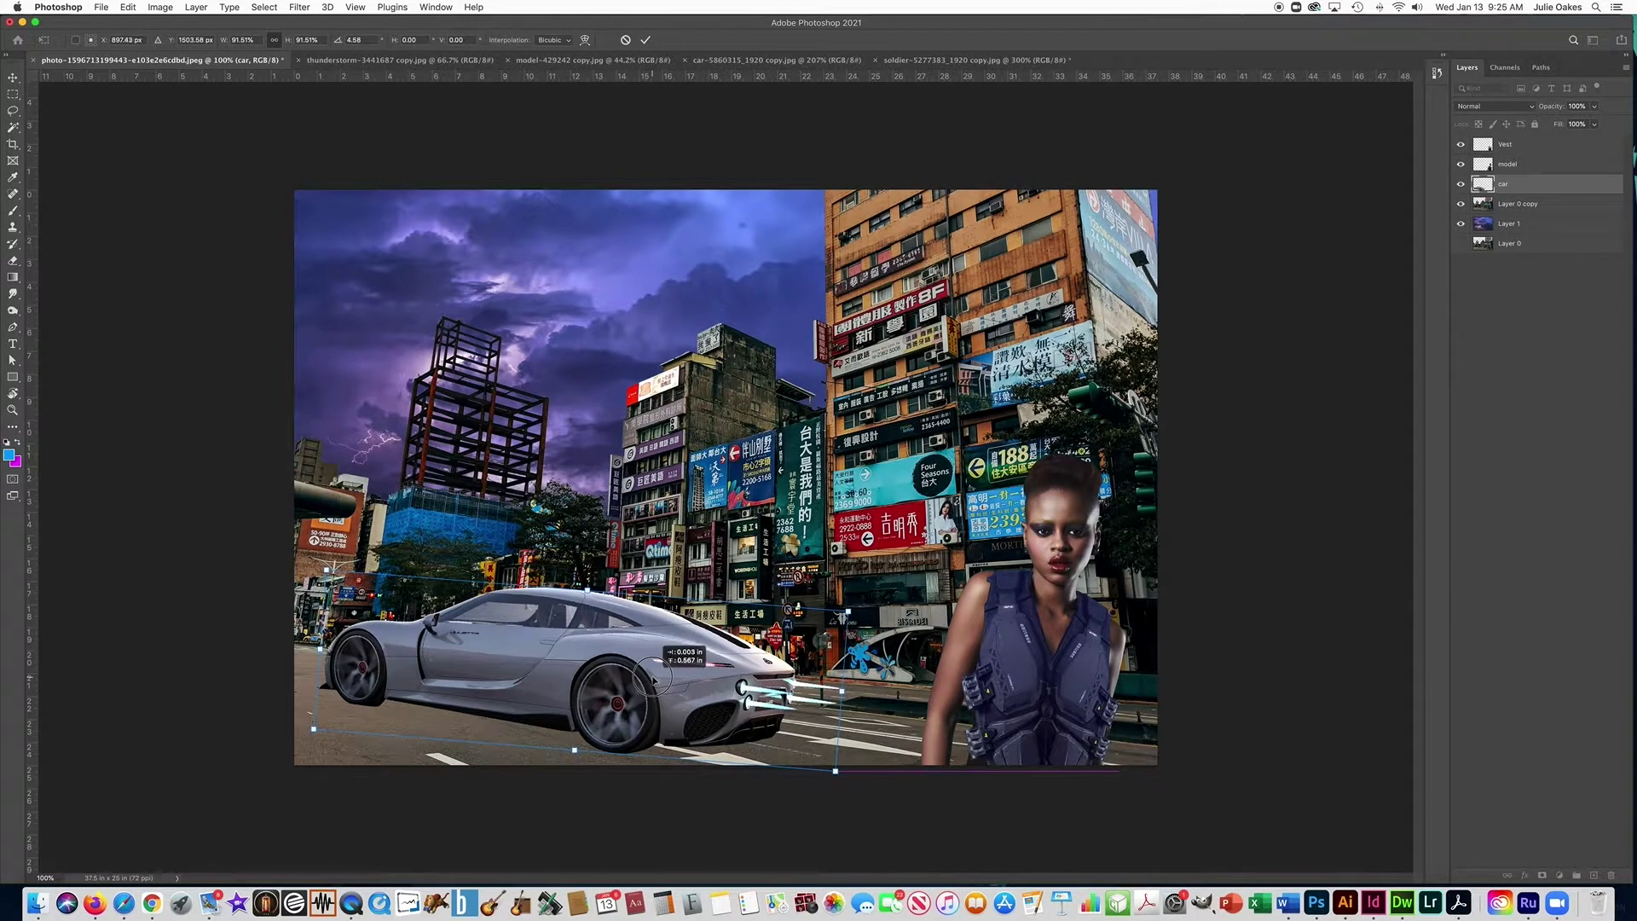
{"action": "left_click_drag", "start_coordinate": [848, 612], "coordinate": [817, 618]}
{"action": "left_click_drag", "start_coordinate": [654, 662], "coordinate": [661, 706]}
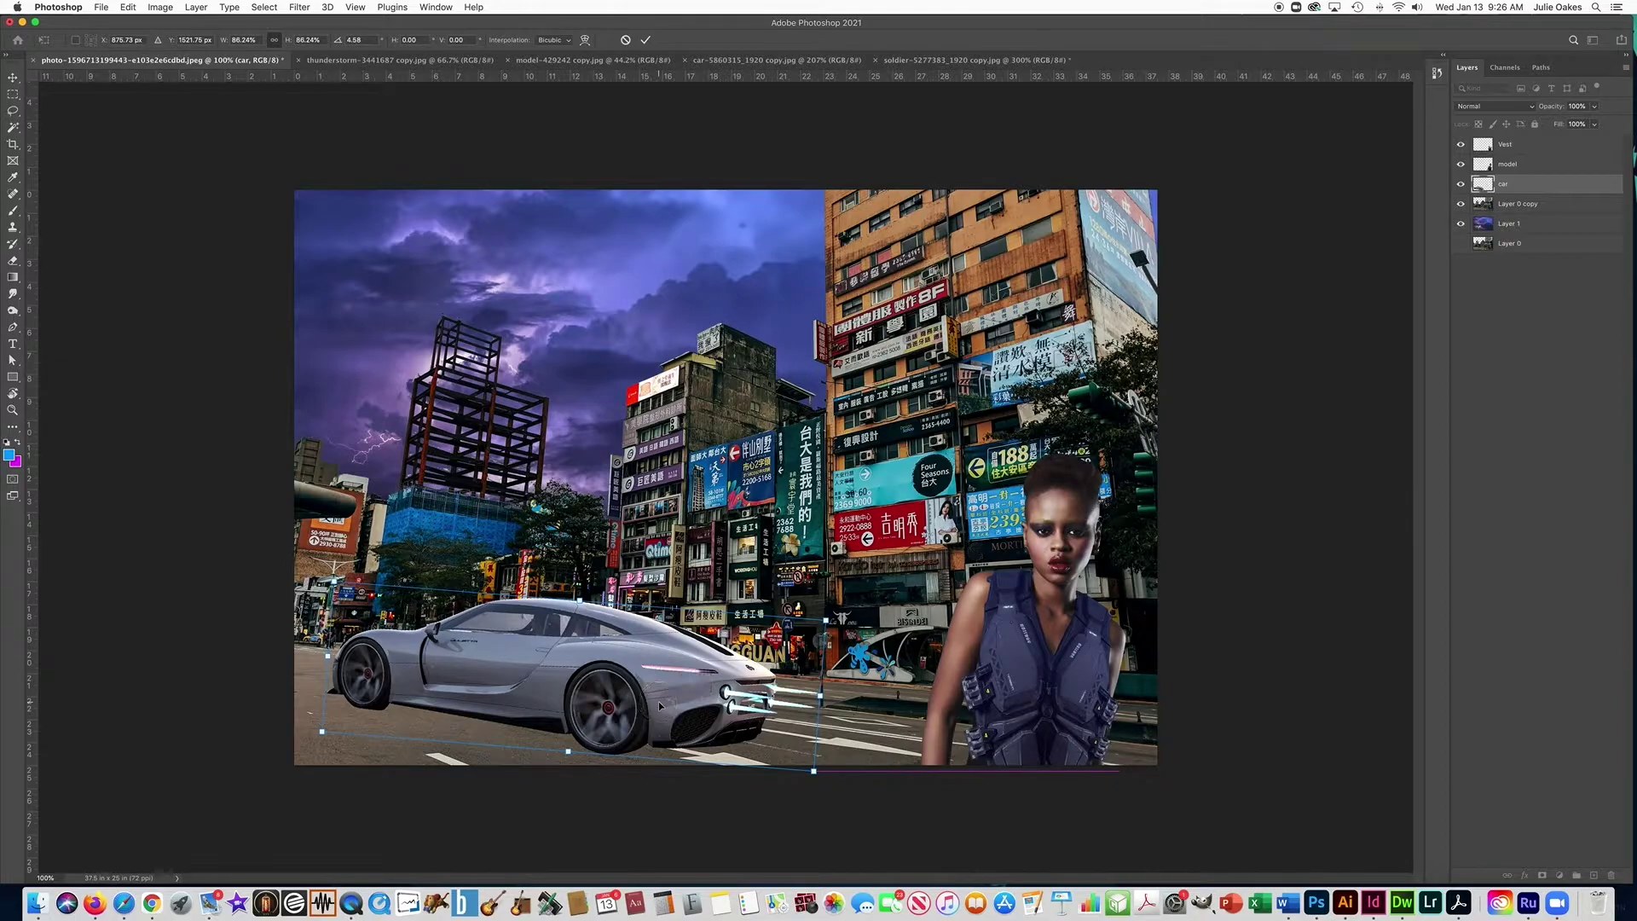
{"action": "key", "text": "Return"}
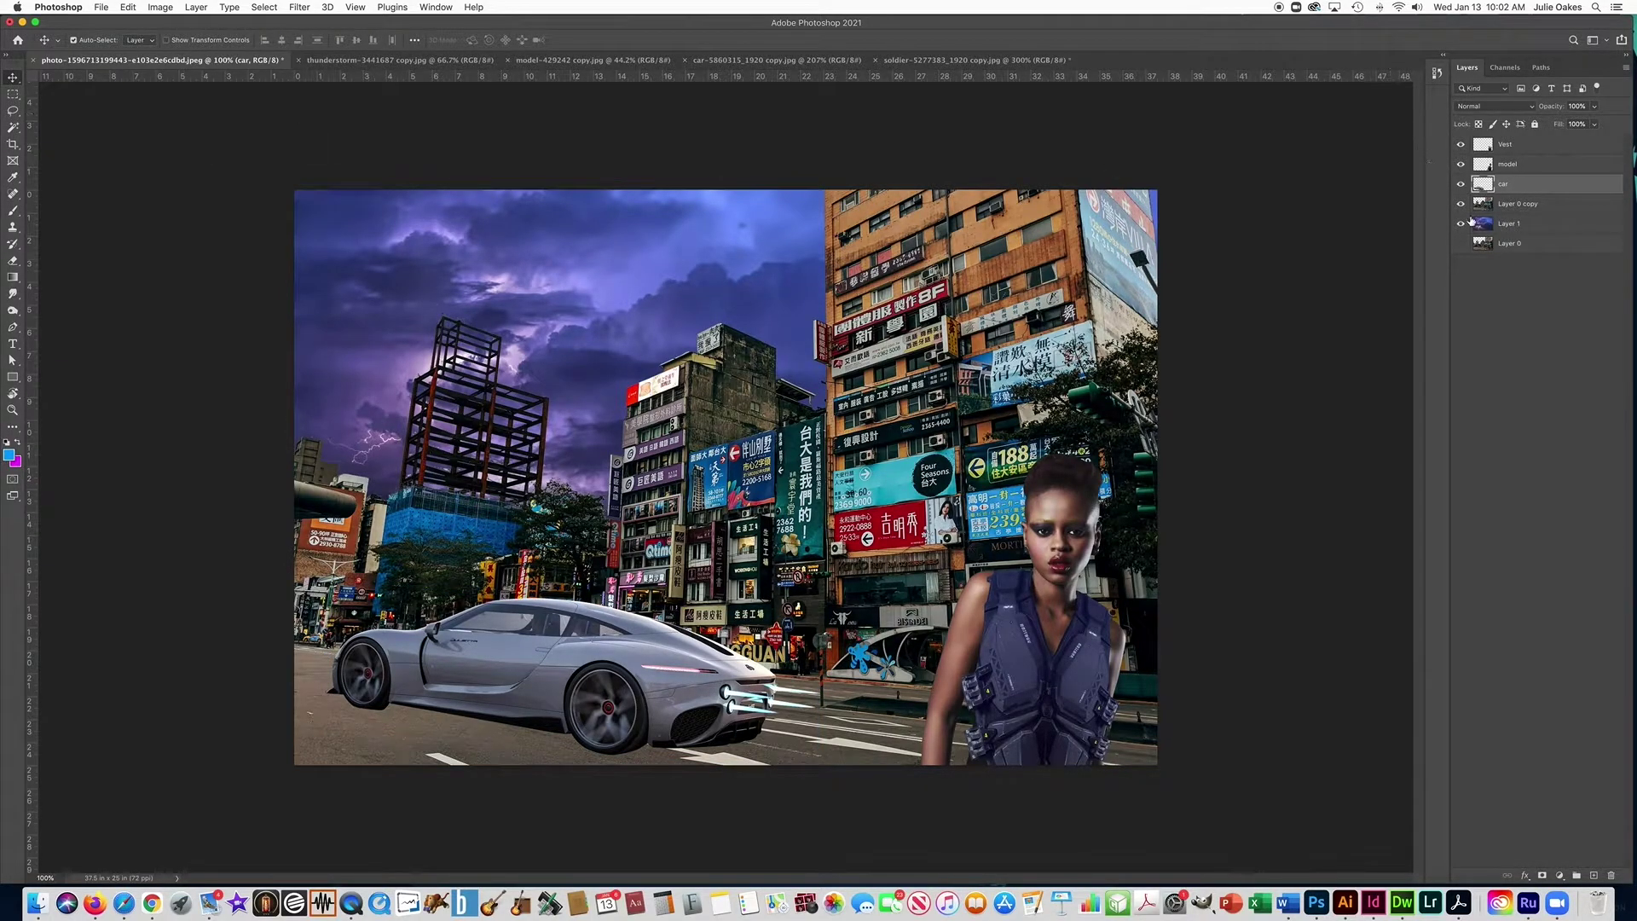
- Adjust the Color Balance of the storm sky in Layer 1 across midtones, highlights and shadows, with shadows at -44, -83, 0
{"action": "left_click", "coordinate": [1511, 227]}
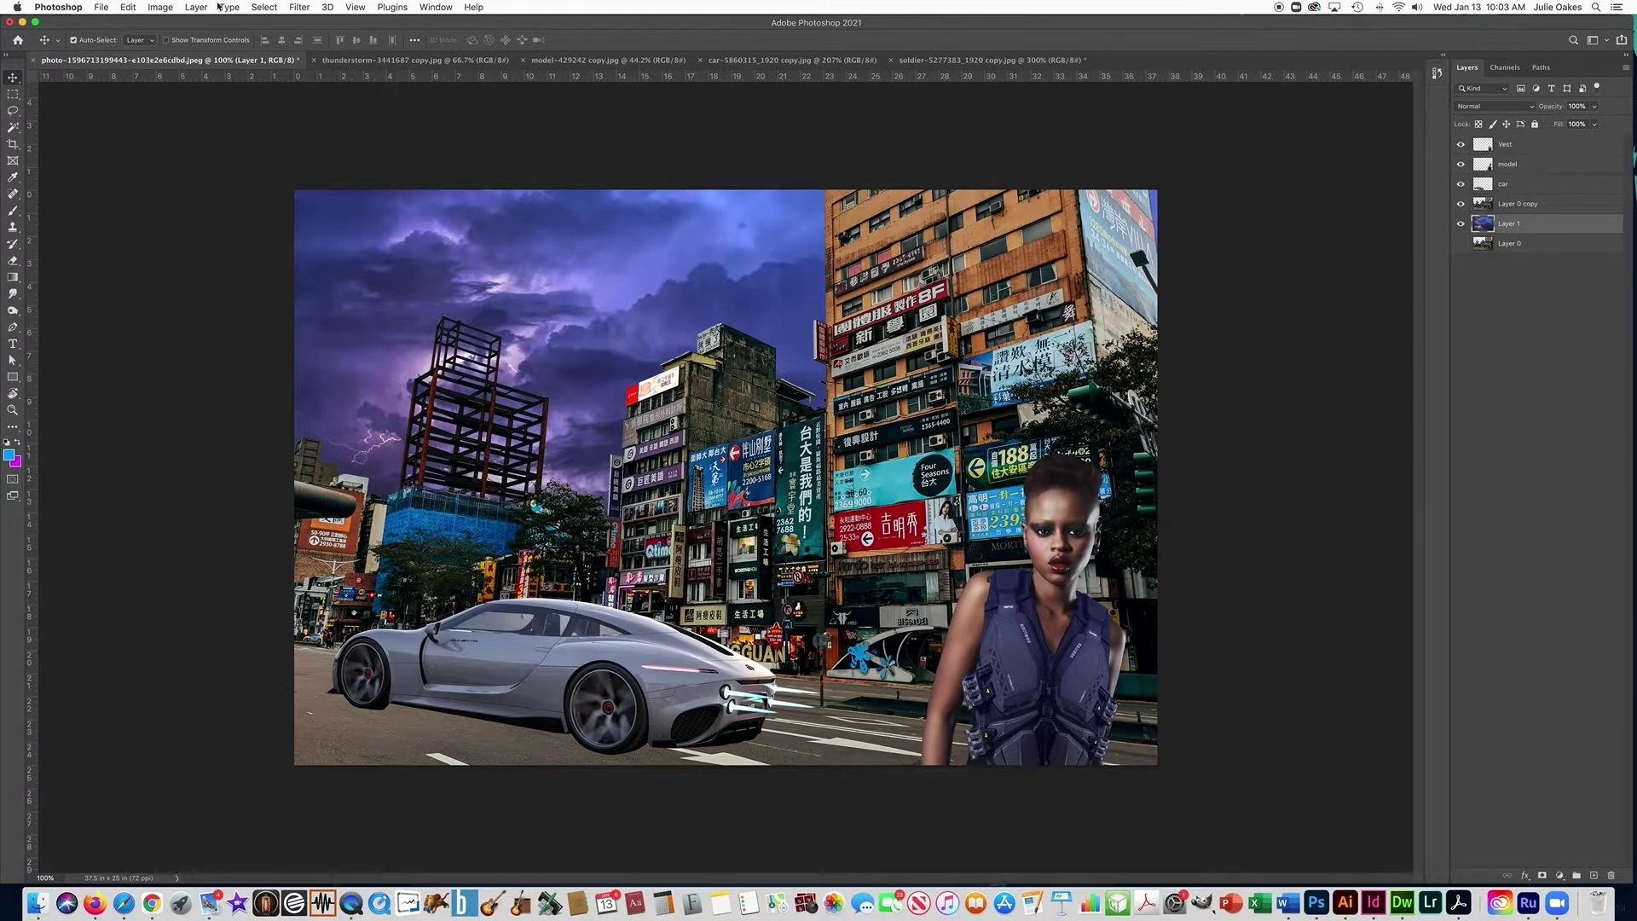
{"action": "left_click", "coordinate": [160, 7]}
{"action": "mouse_move", "coordinate": [181, 42]}
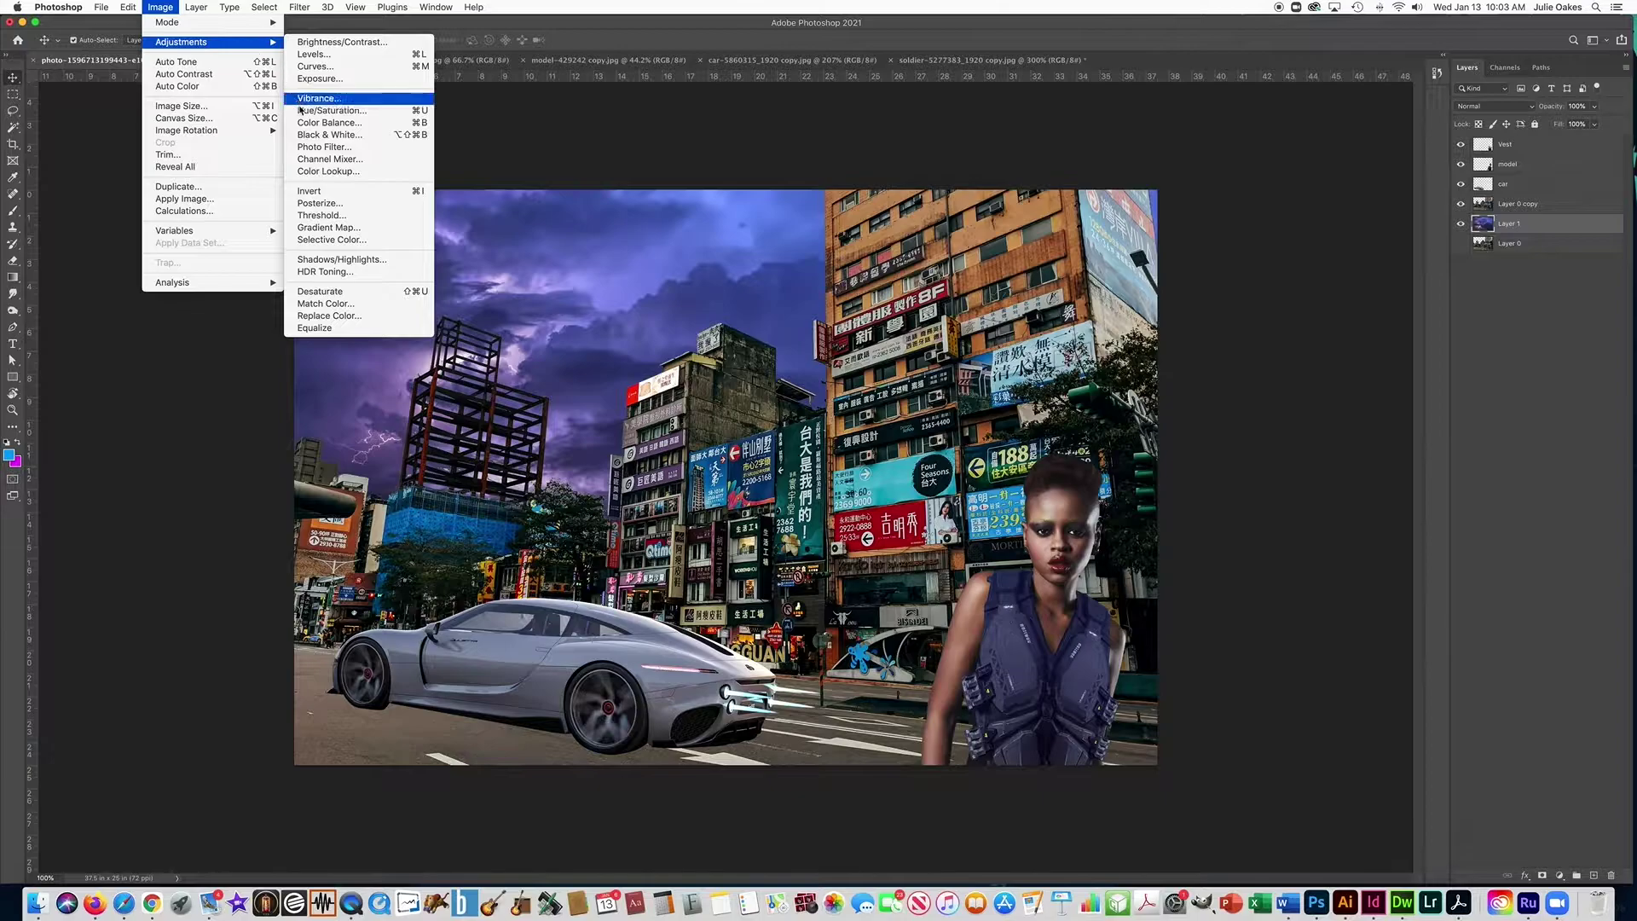
{"action": "left_click", "coordinate": [300, 124]}
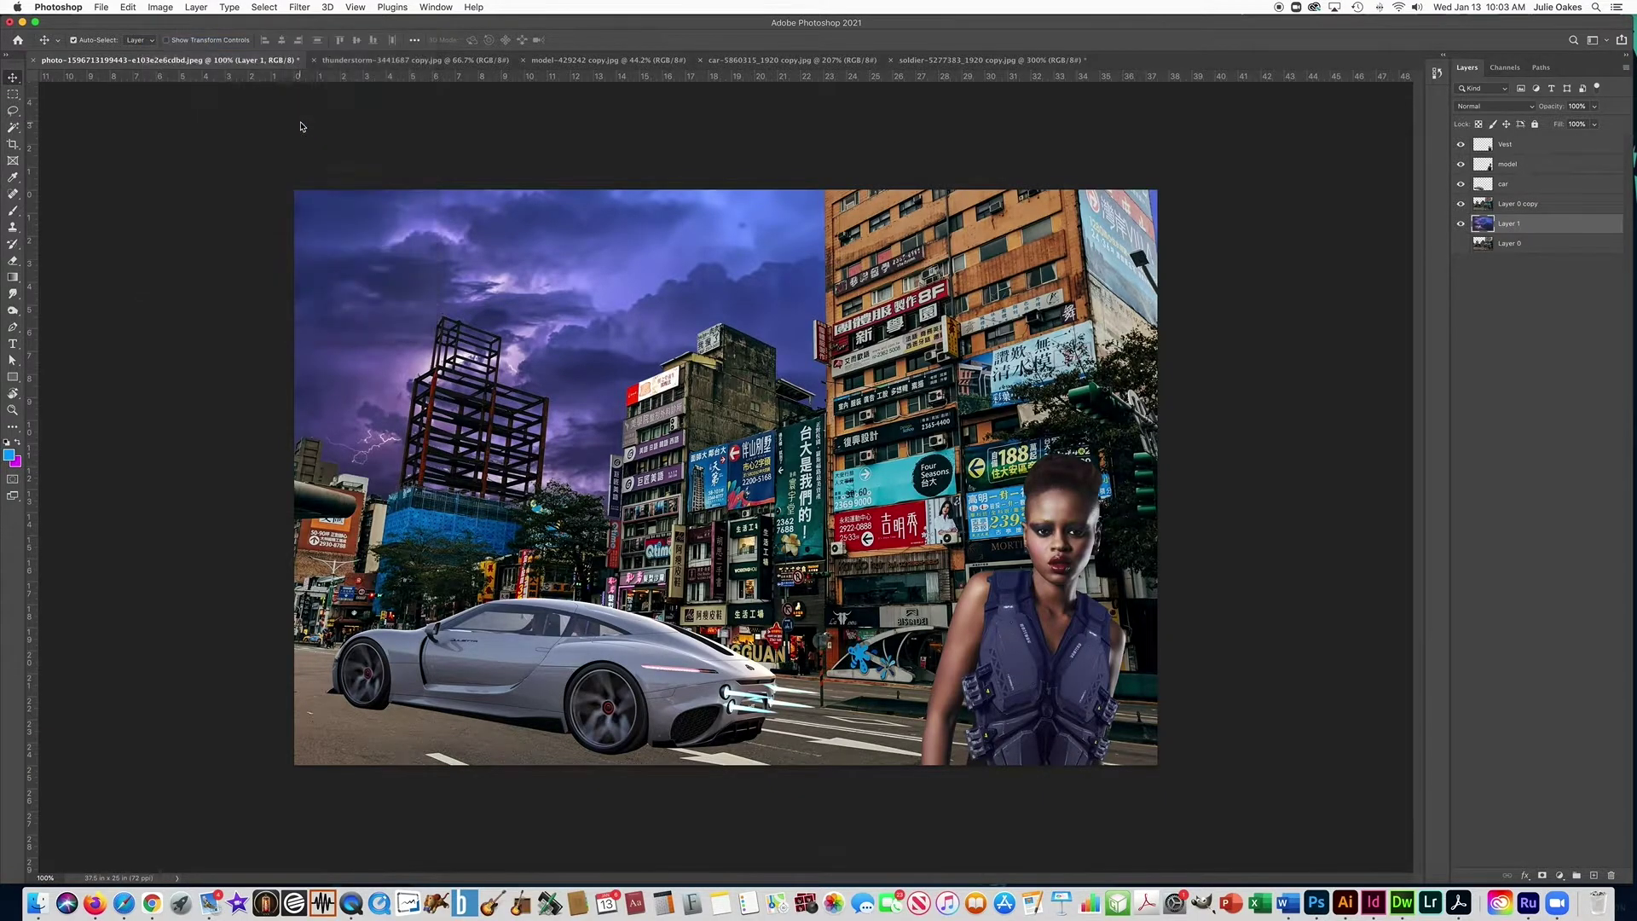
{"action": "left_click_drag", "start_coordinate": [786, 653], "coordinate": [817, 688]}
{"action": "left_click", "coordinate": [823, 721]}
{"action": "left_click_drag", "start_coordinate": [786, 655], "coordinate": [736, 676]}
{"action": "left_click", "coordinate": [684, 720]}
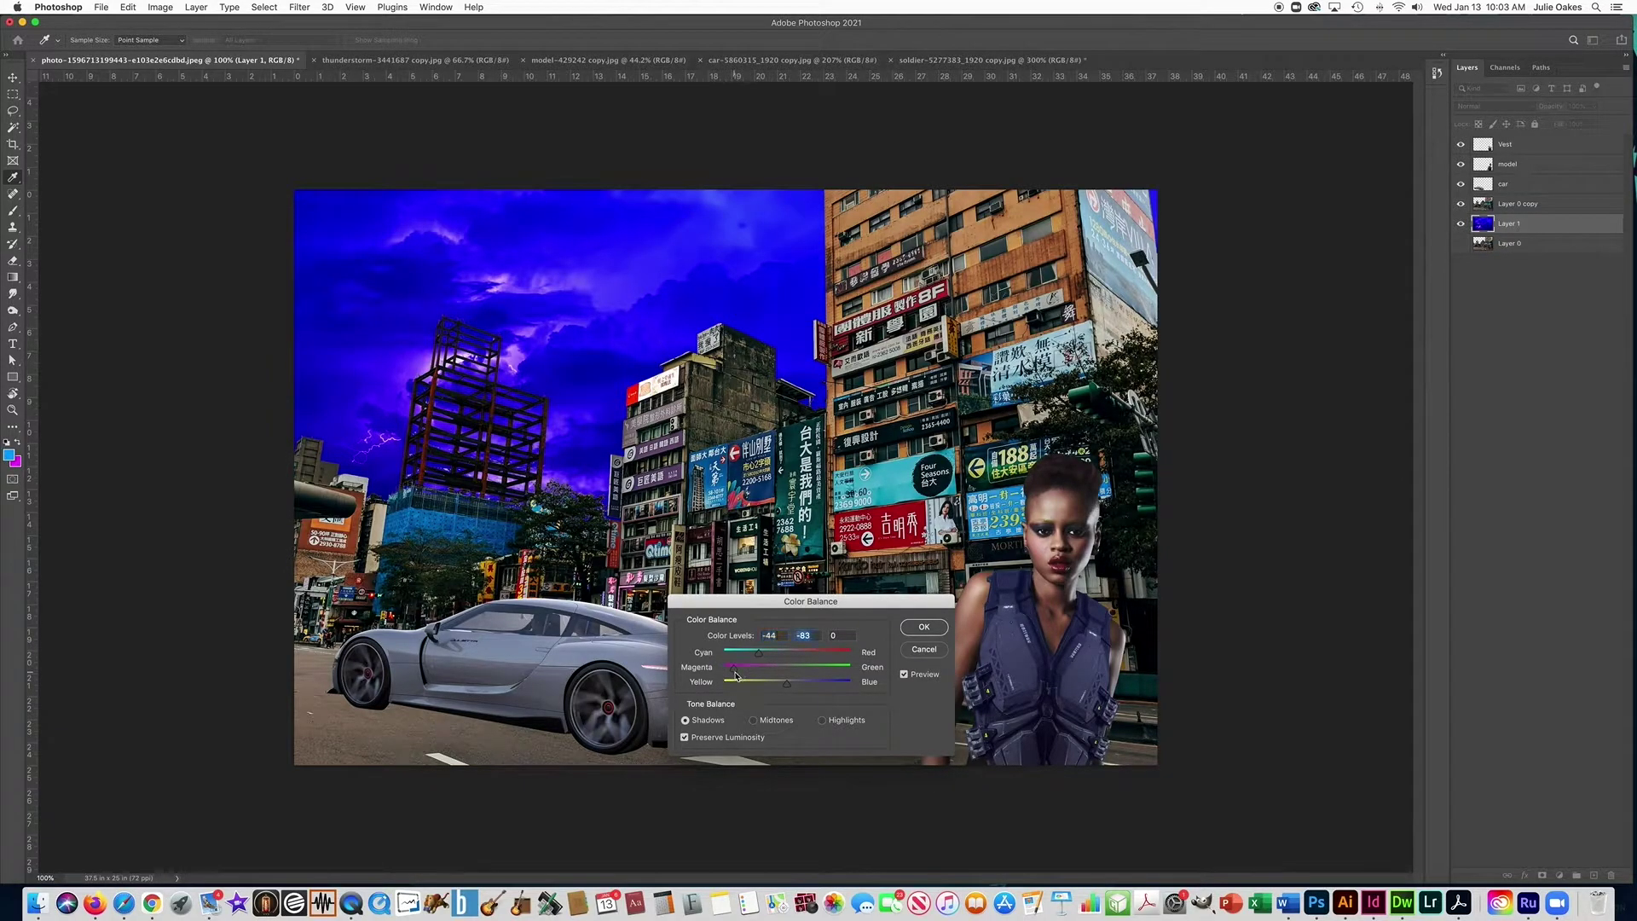
{"action": "left_click", "coordinate": [923, 627]}
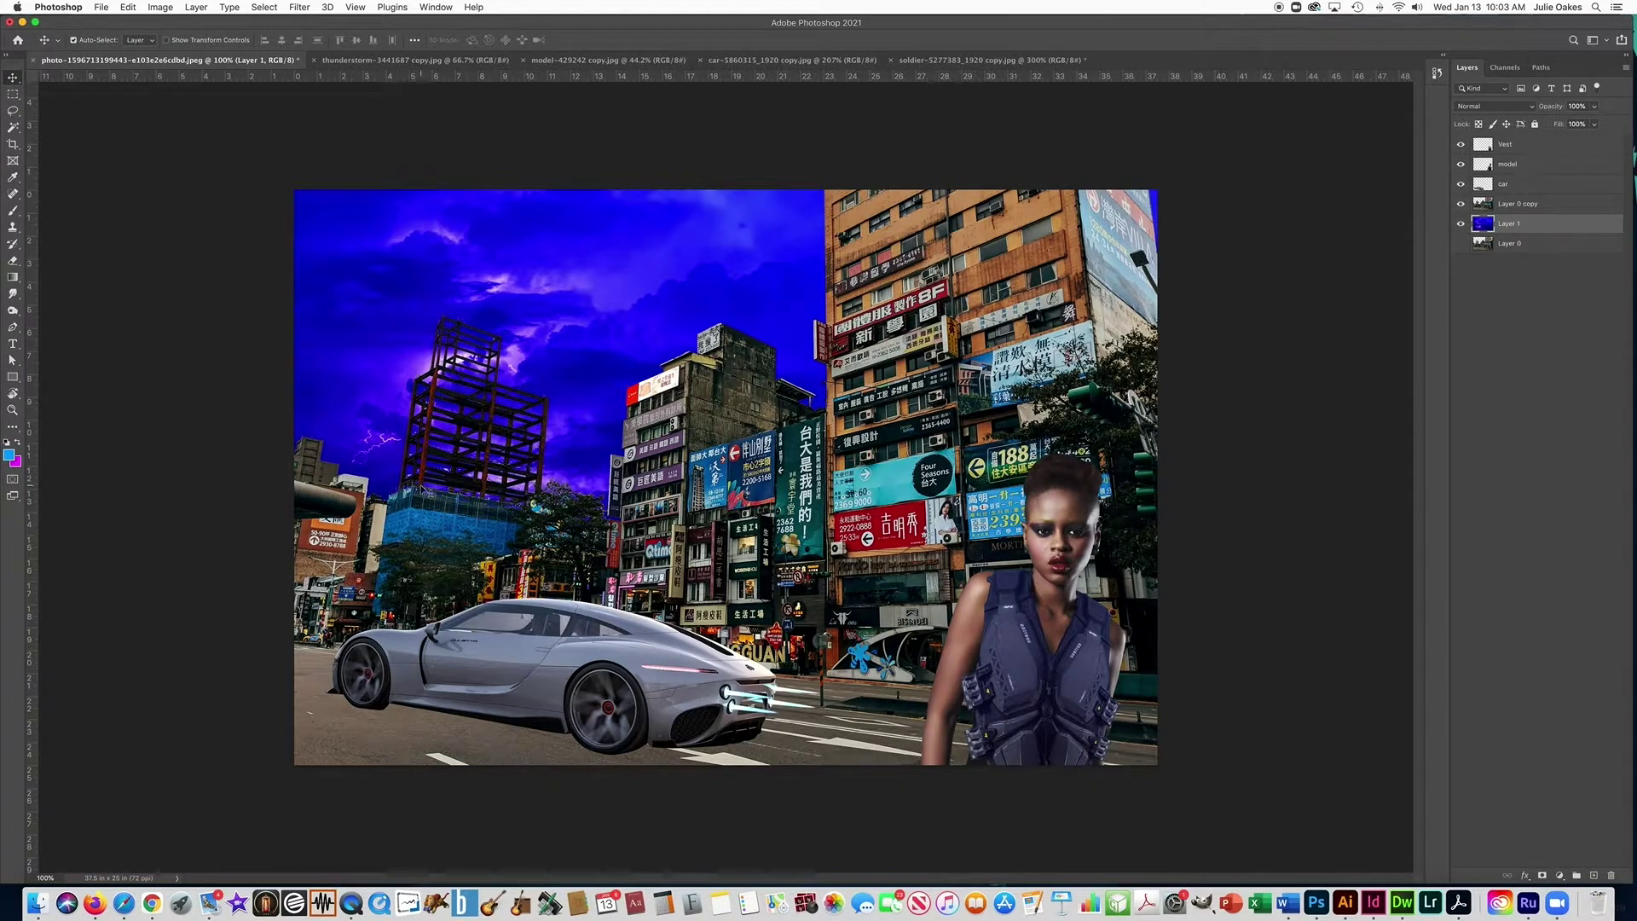
- Adjust the storm sky's Levels with a shadow input of 16 and a midtone input of 1.45
{"action": "left_click", "coordinate": [158, 8]}
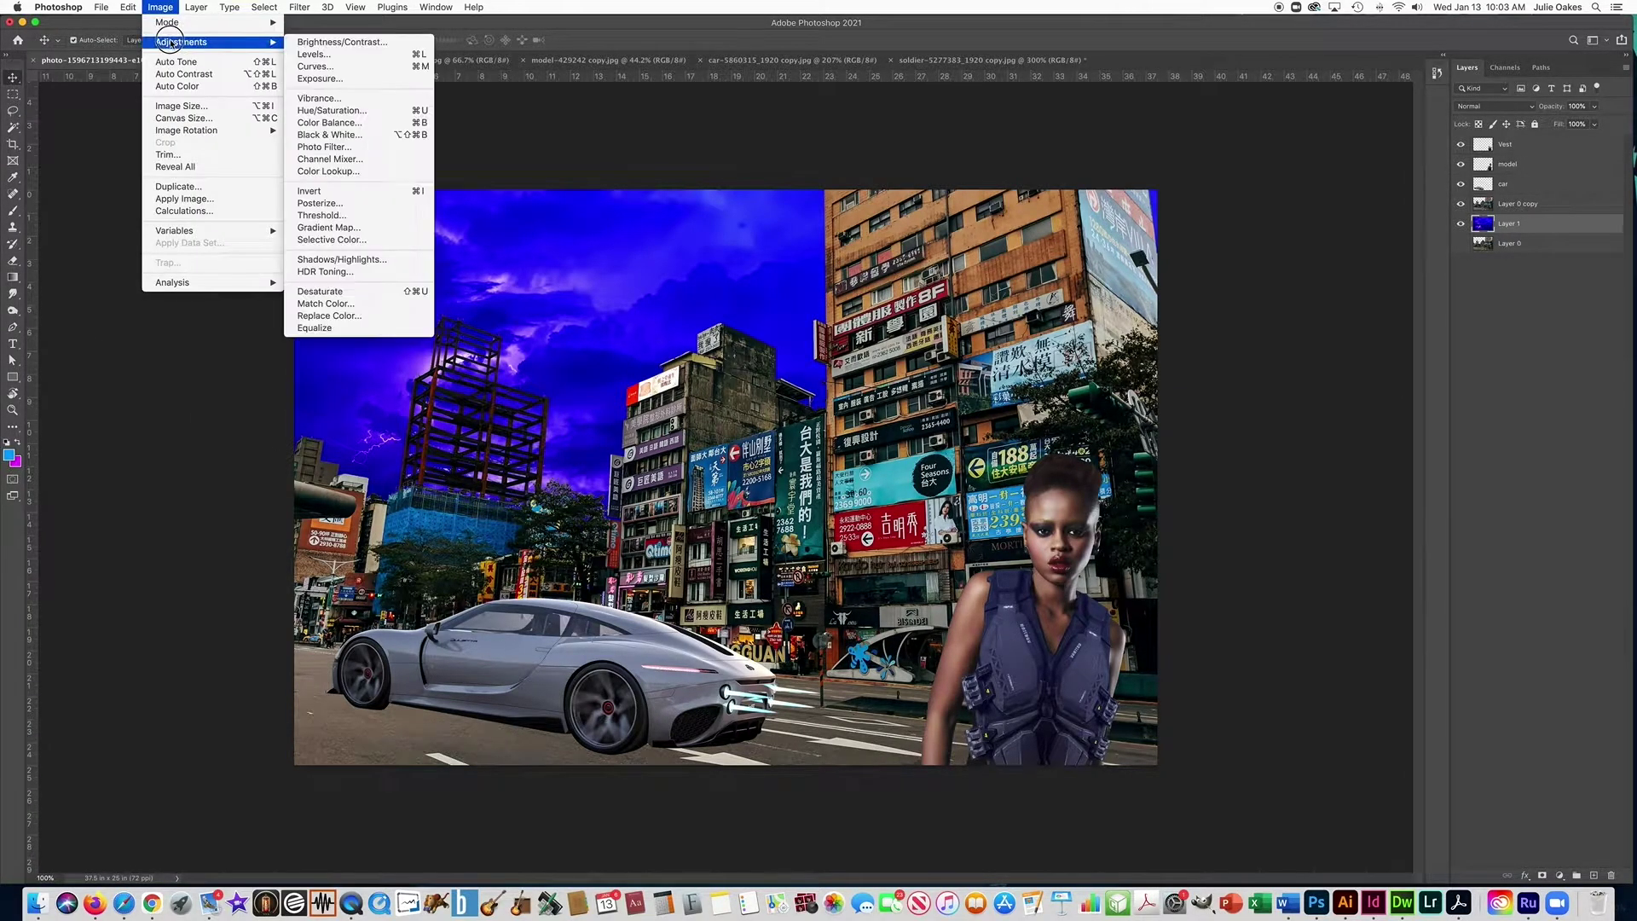
{"action": "mouse_move", "coordinate": [217, 44]}
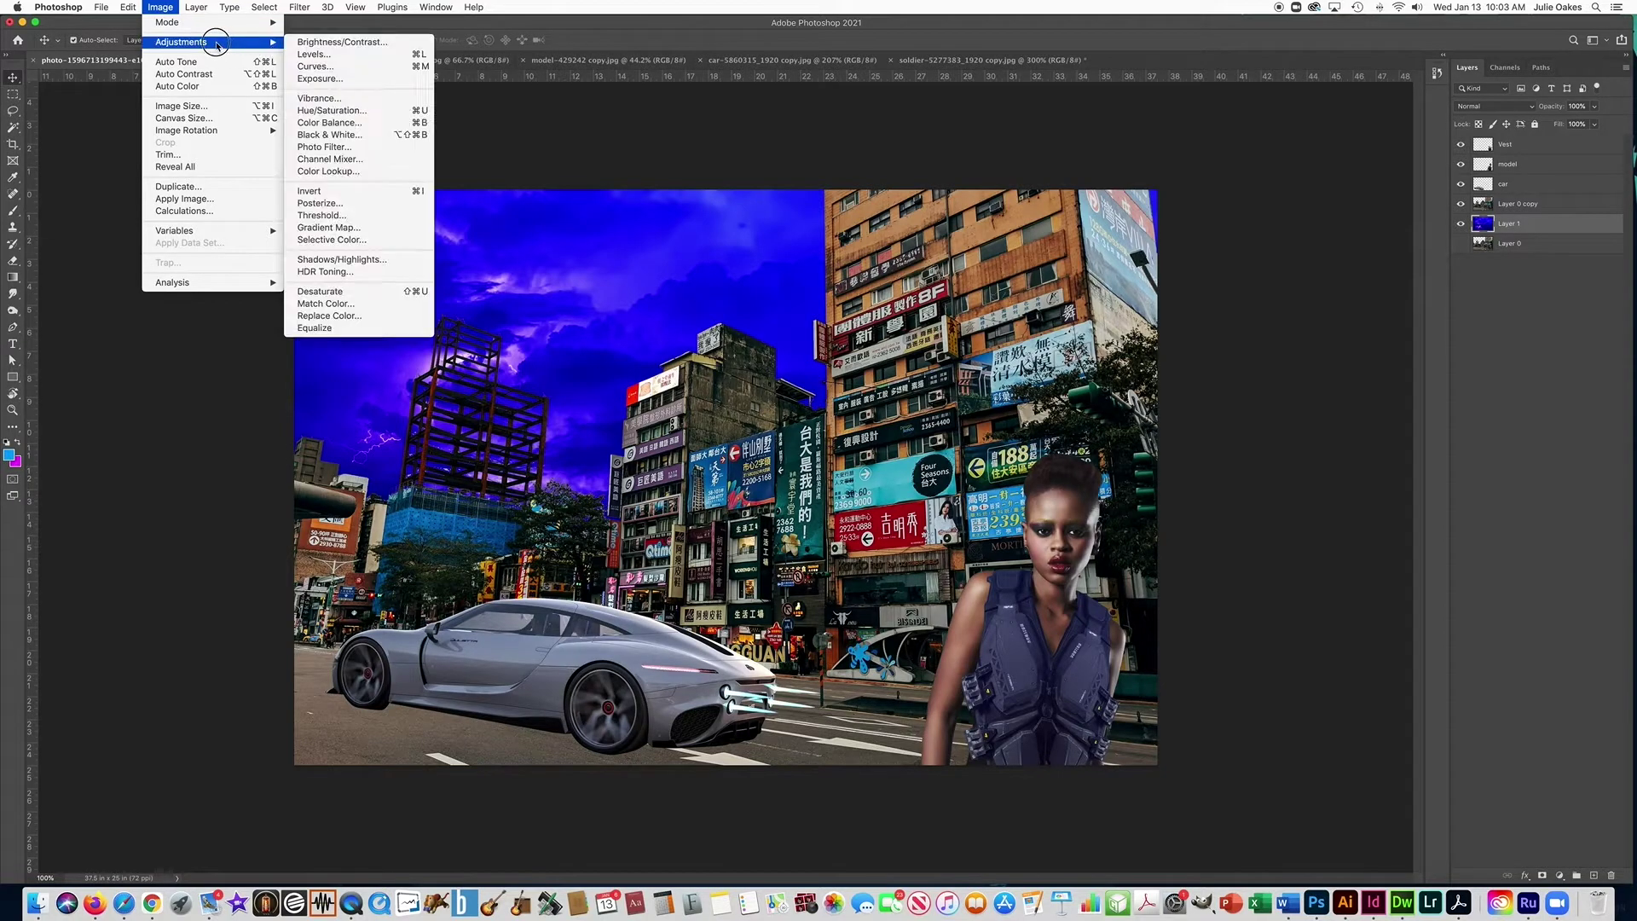
{"action": "left_click", "coordinate": [314, 54]}
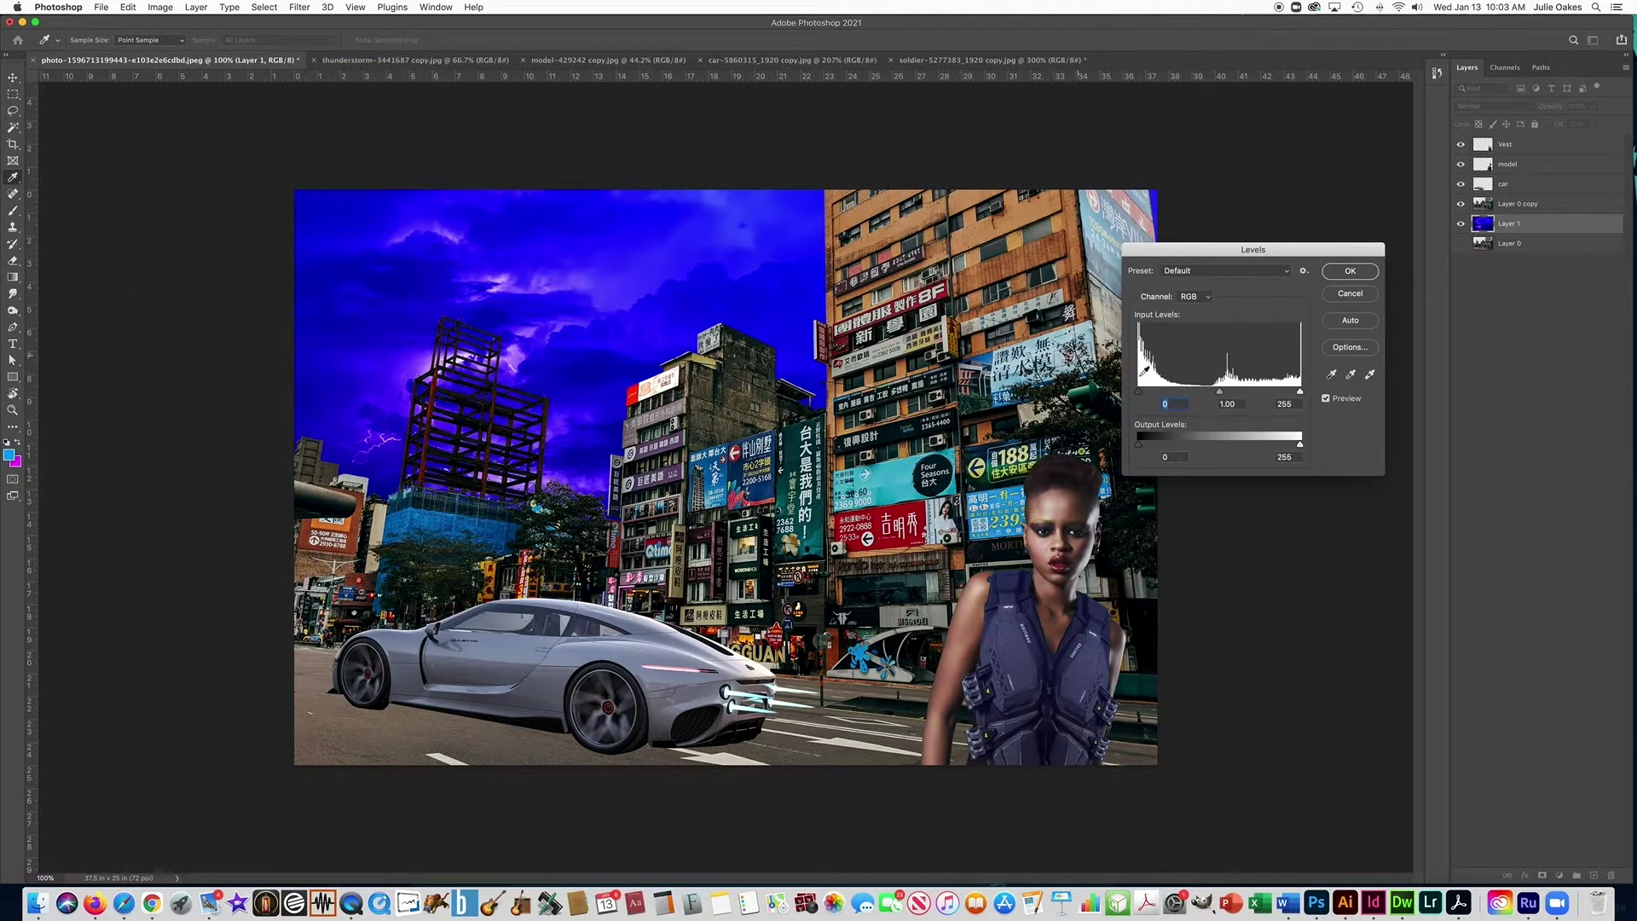
{"action": "left_click_drag", "start_coordinate": [1220, 394], "coordinate": [1148, 395]}
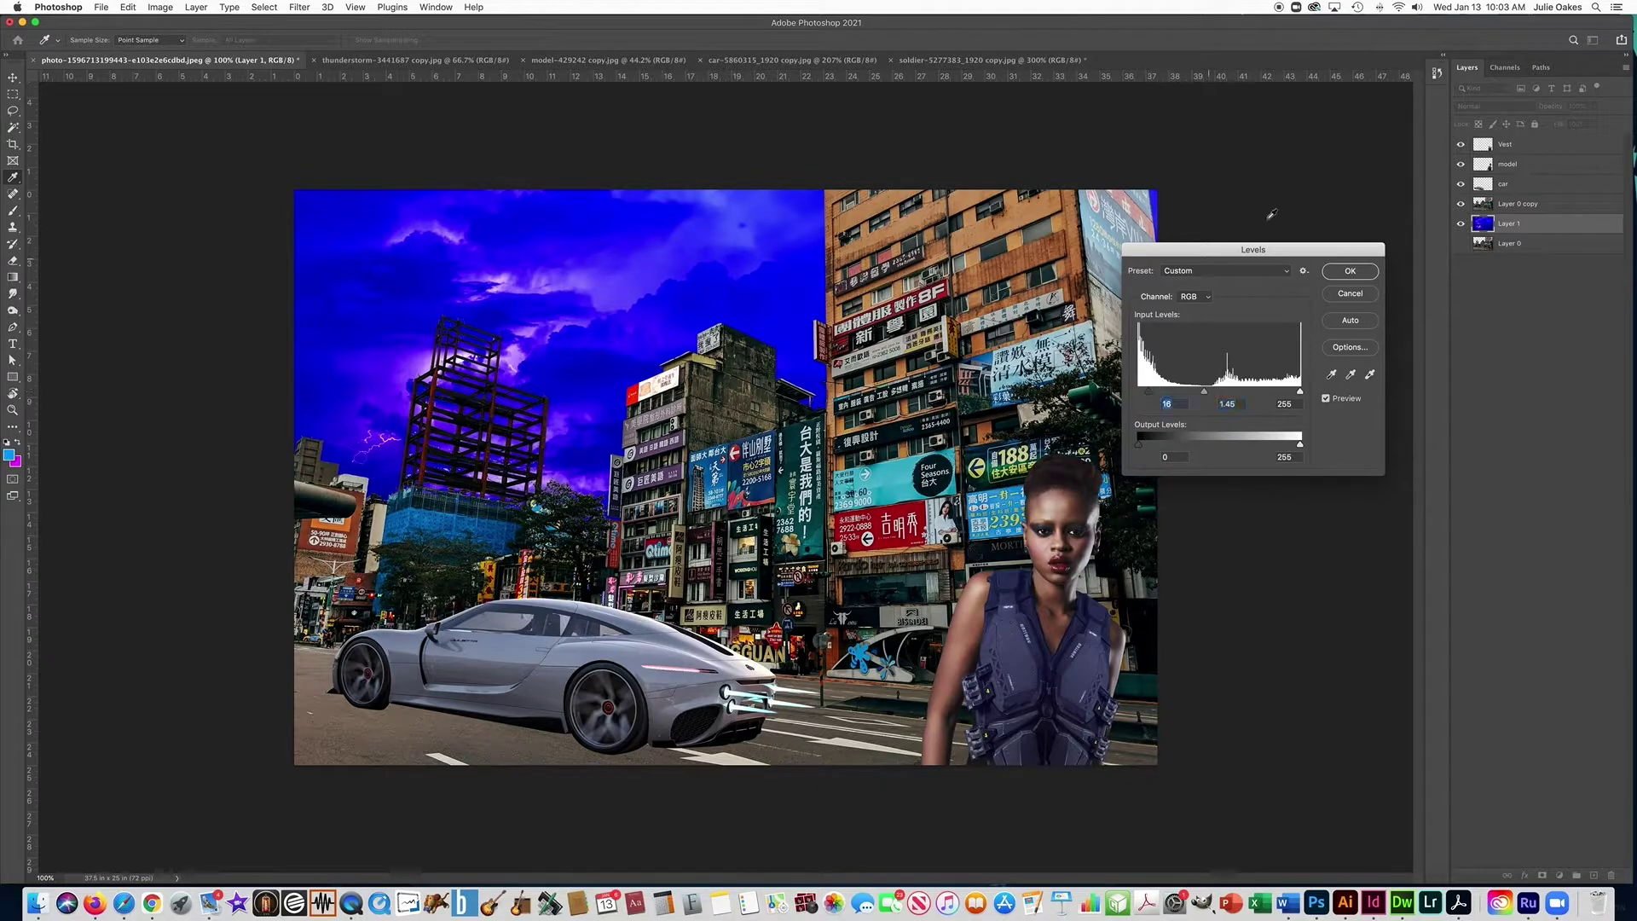
{"action": "left_click", "coordinate": [1341, 272]}
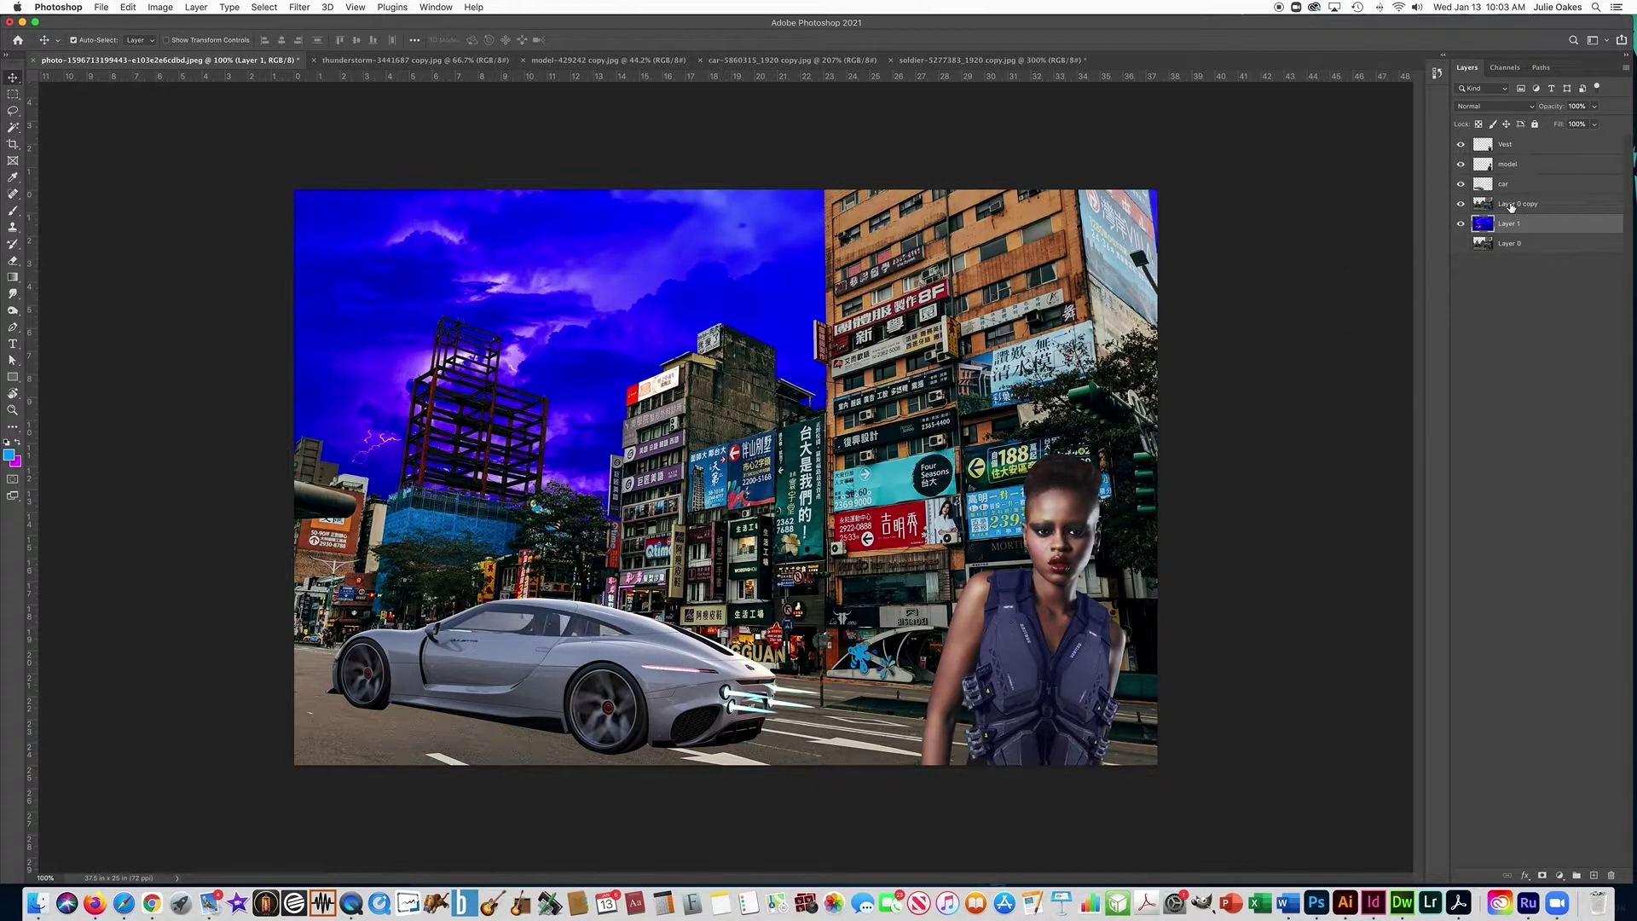
- Rename the Layer 0 copy layer "city"
{"action": "double_click", "coordinate": [1512, 205]}
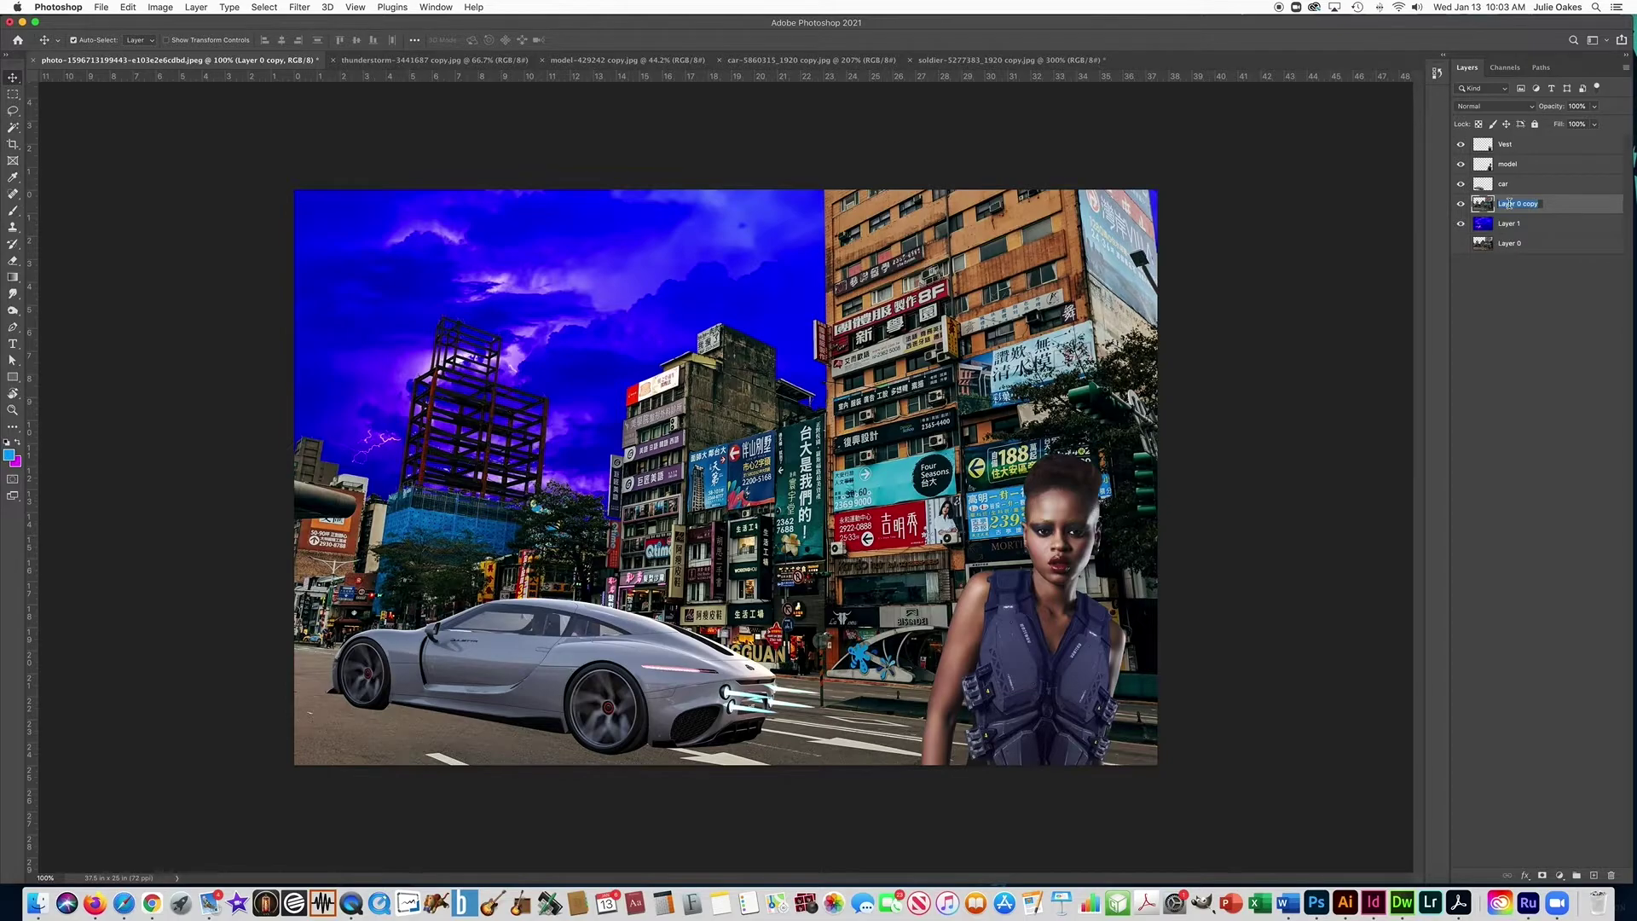
{"action": "type", "text": "city"}
{"action": "key", "text": "Return"}
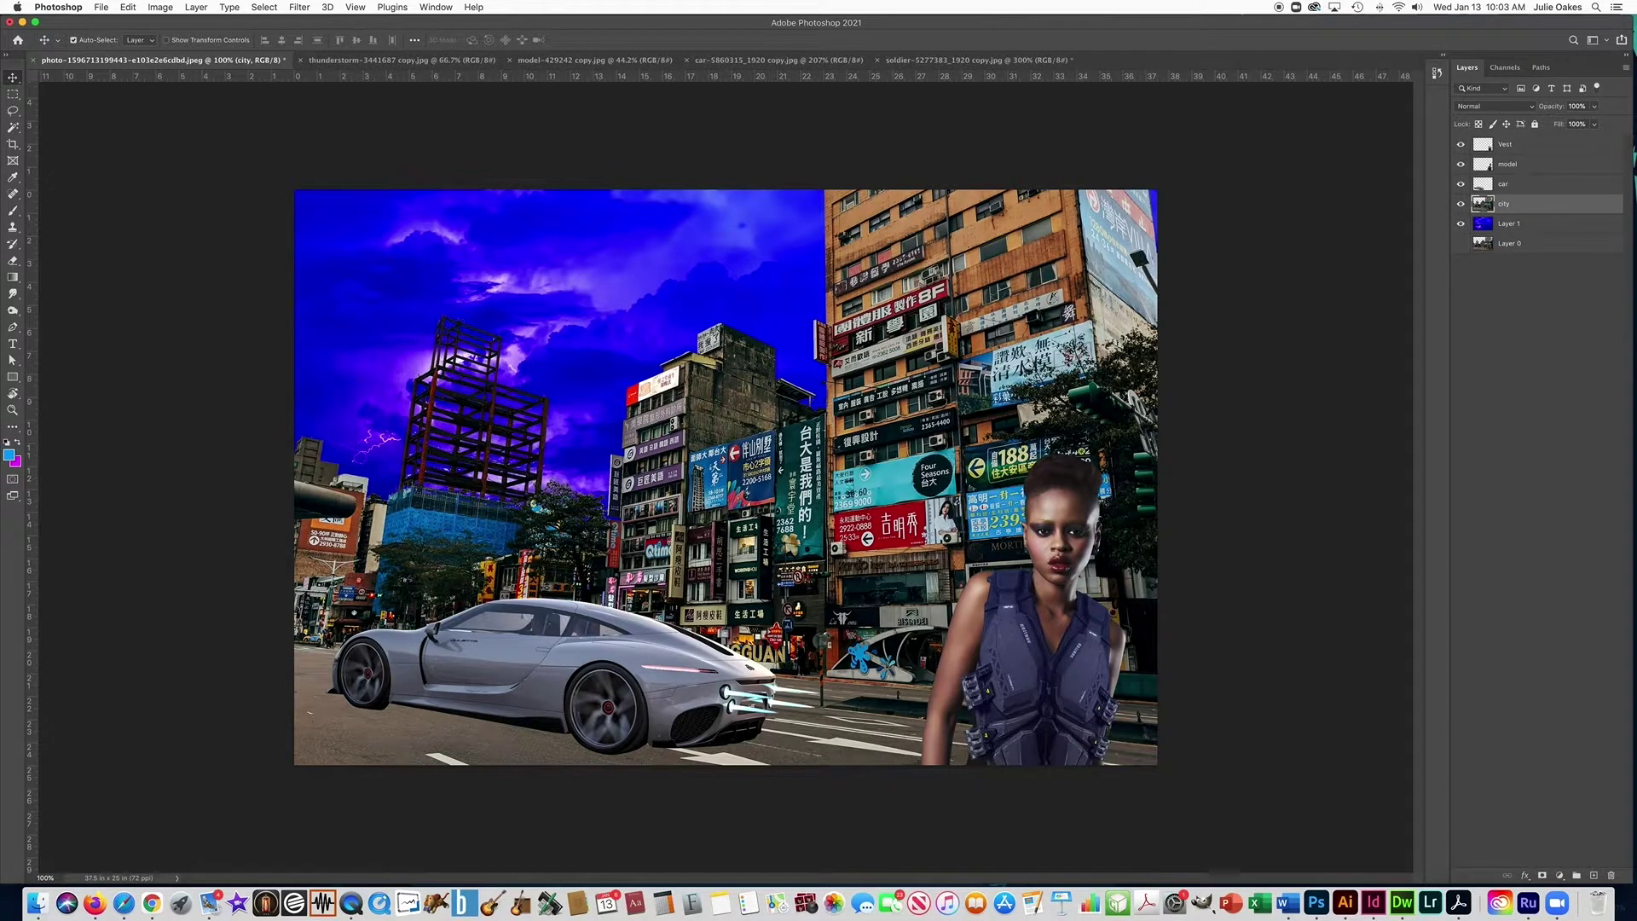
- Tint the city blue with Color Balance across midtones, highlights and shadows, shifting the shadows to cyan -37 and blue +100
{"action": "left_click", "coordinate": [162, 6]}
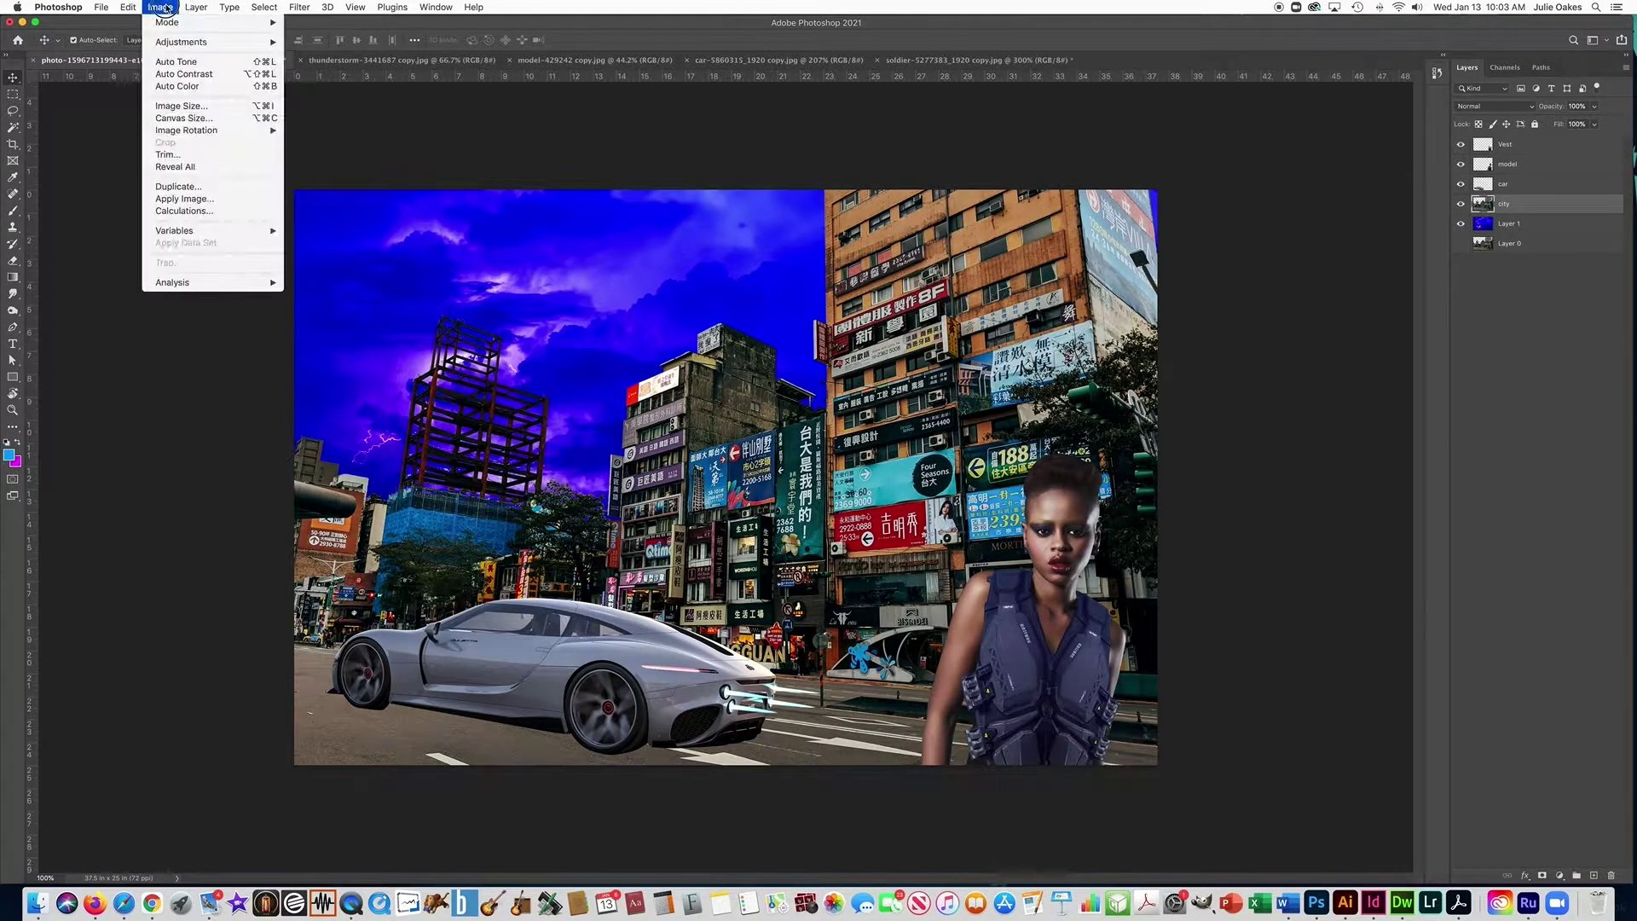
{"action": "mouse_move", "coordinate": [248, 41]}
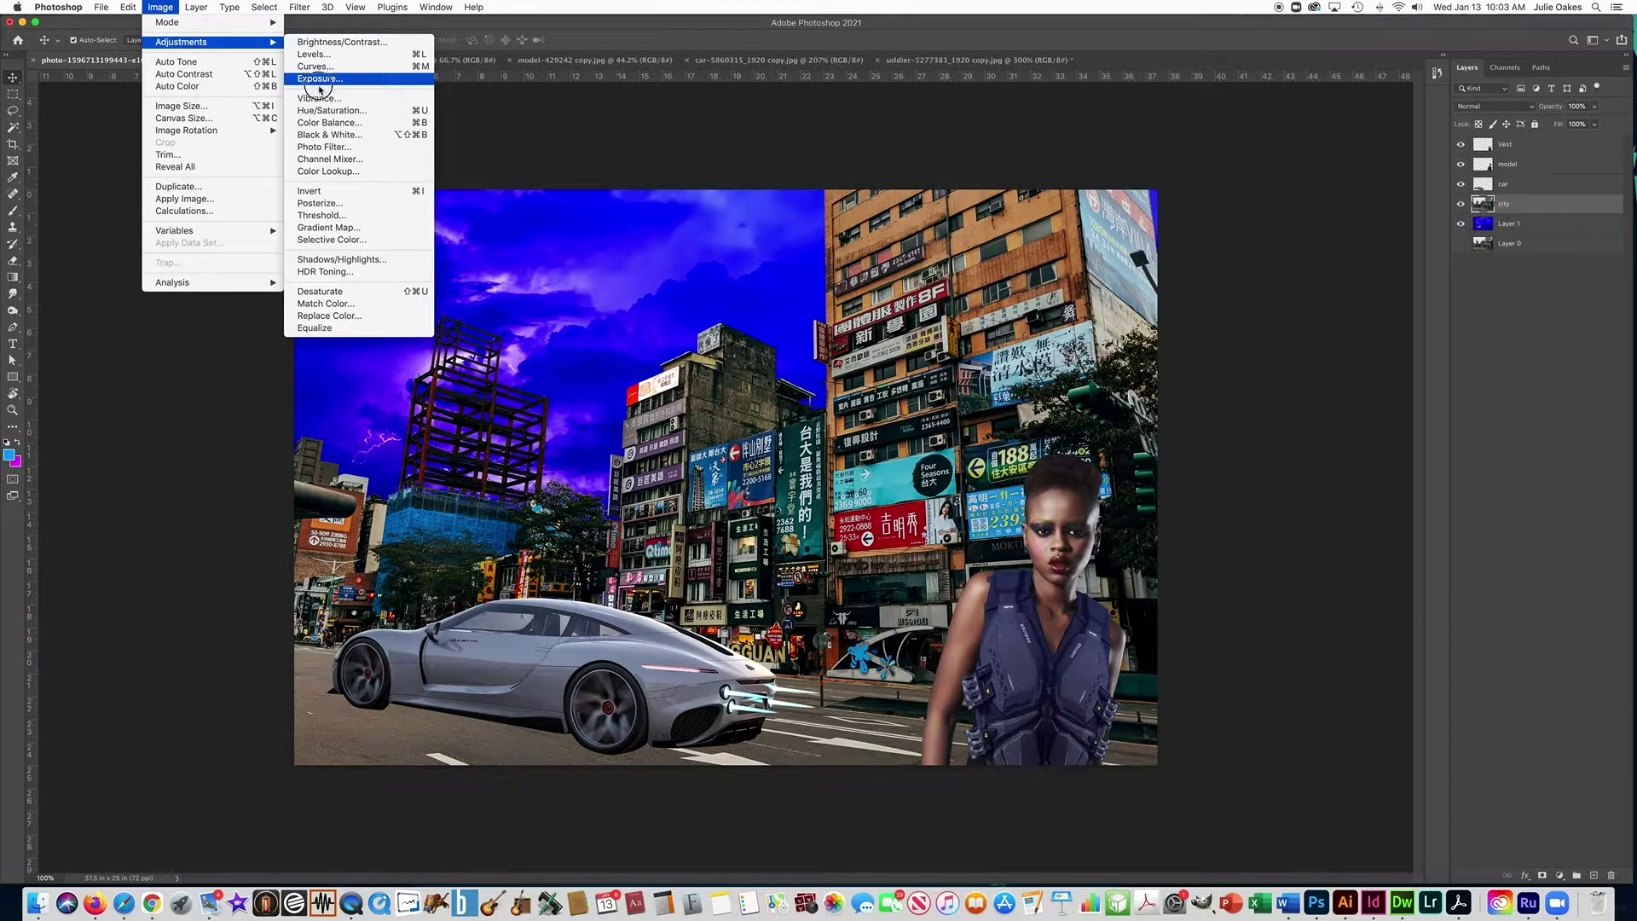
{"action": "left_click", "coordinate": [319, 122]}
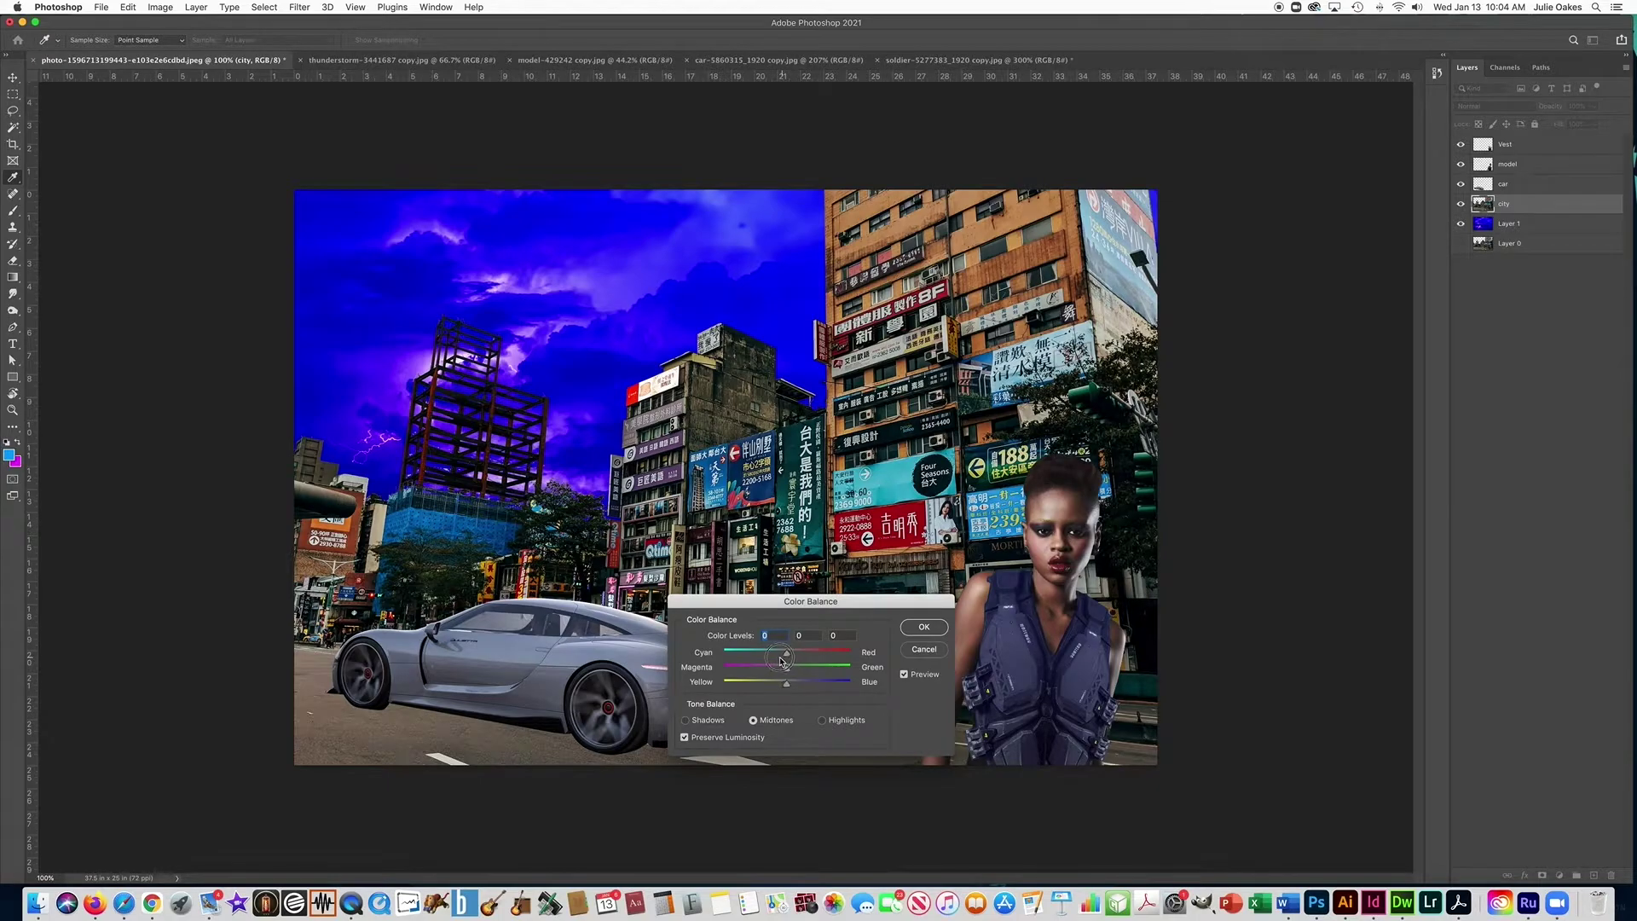
{"action": "left_click_drag", "start_coordinate": [785, 654], "coordinate": [864, 689]}
{"action": "left_click", "coordinate": [823, 720]}
{"action": "left_click", "coordinate": [689, 722]}
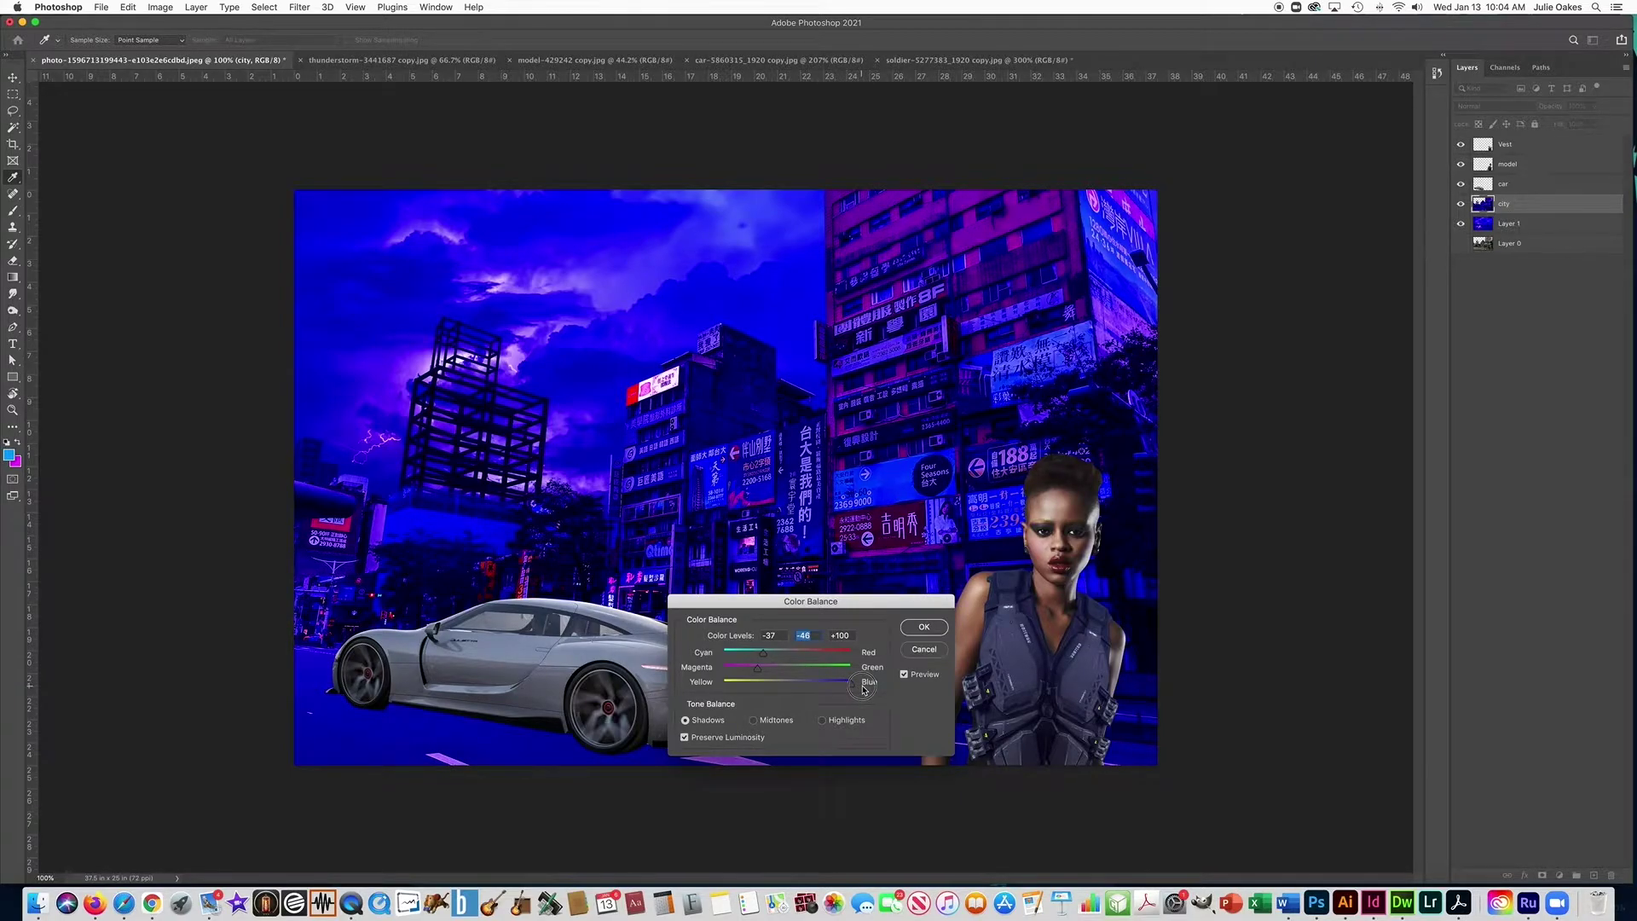
{"action": "left_click", "coordinate": [856, 689]}
{"action": "left_click", "coordinate": [924, 629]}
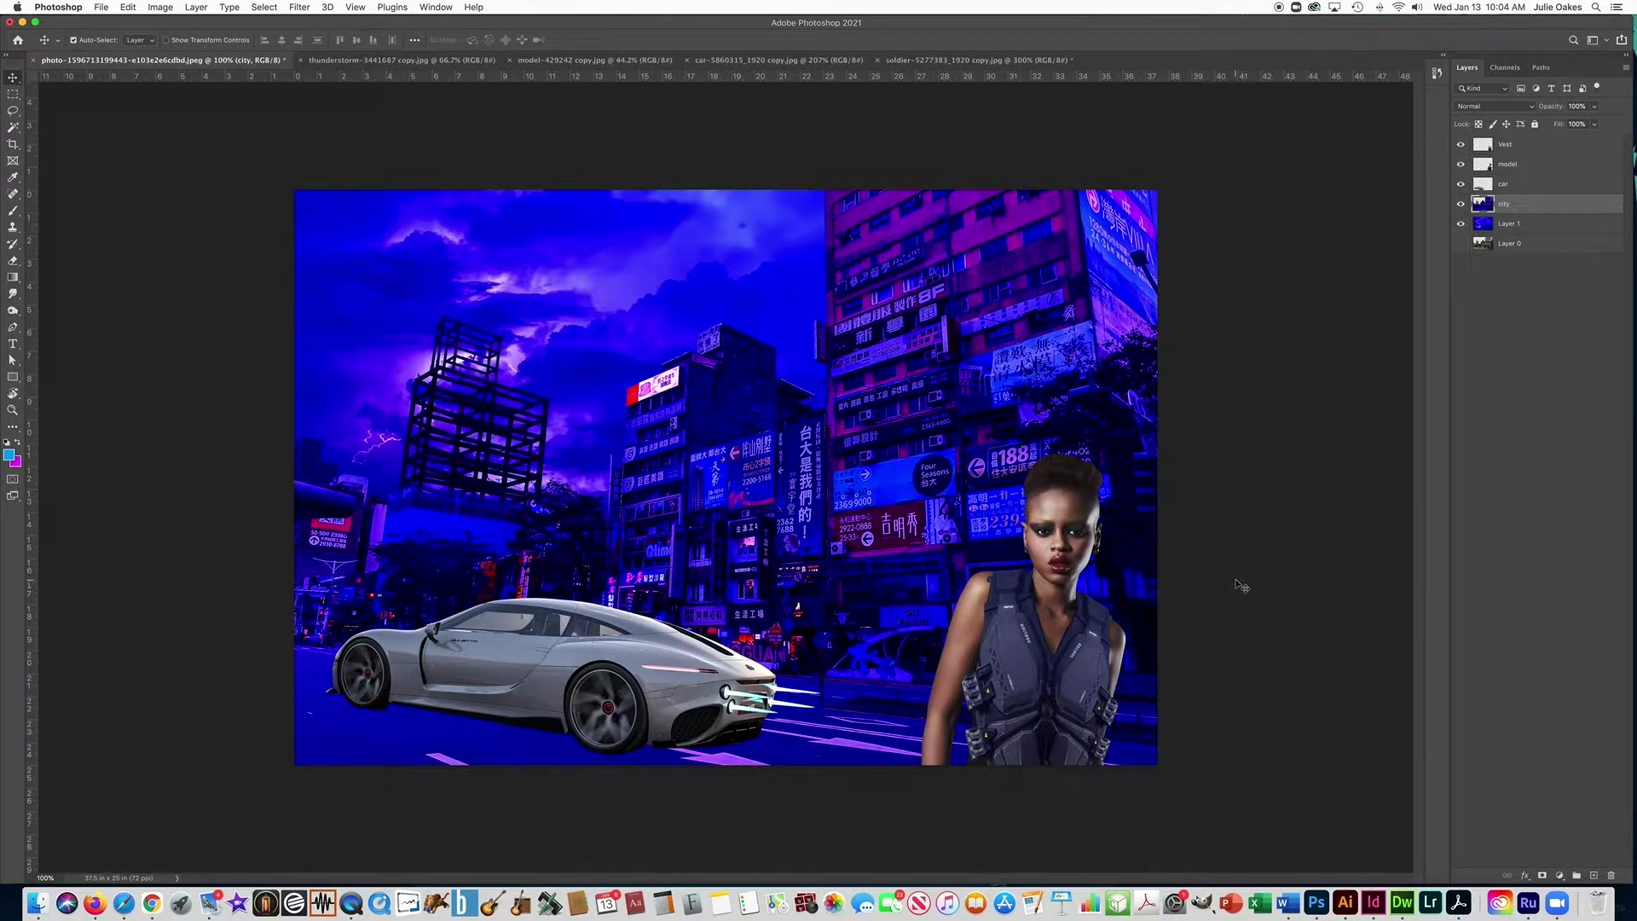
- Darken the city layer with Levels, using a shadow input of 65 and a midtone input of 0.69
{"action": "left_click", "coordinate": [160, 7]}
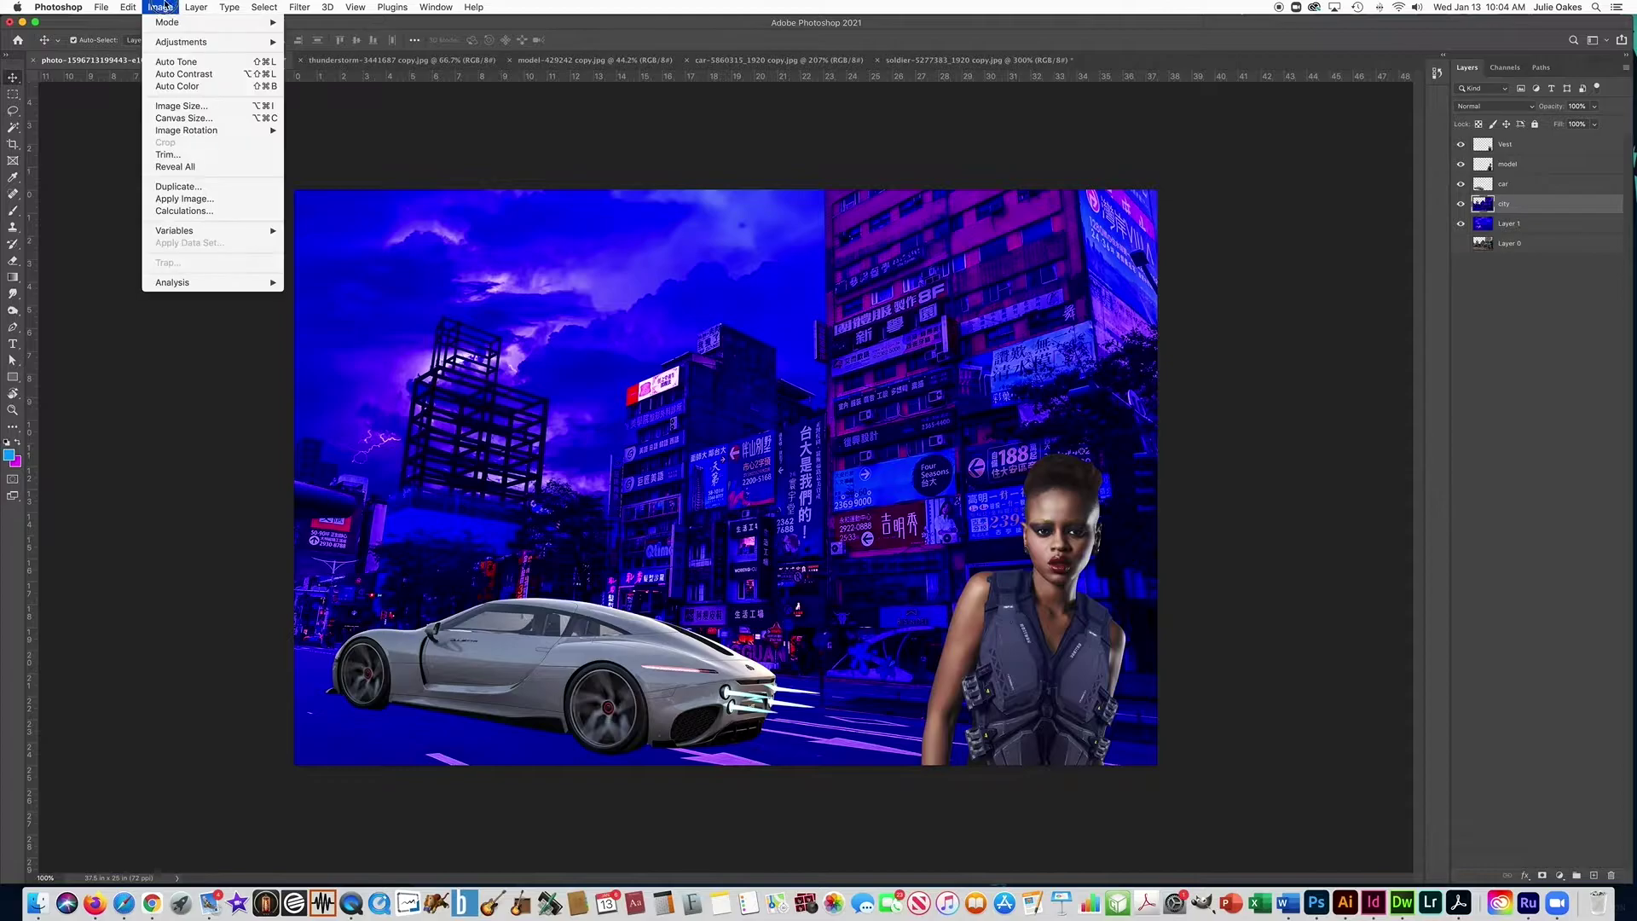
{"action": "mouse_move", "coordinate": [205, 41]}
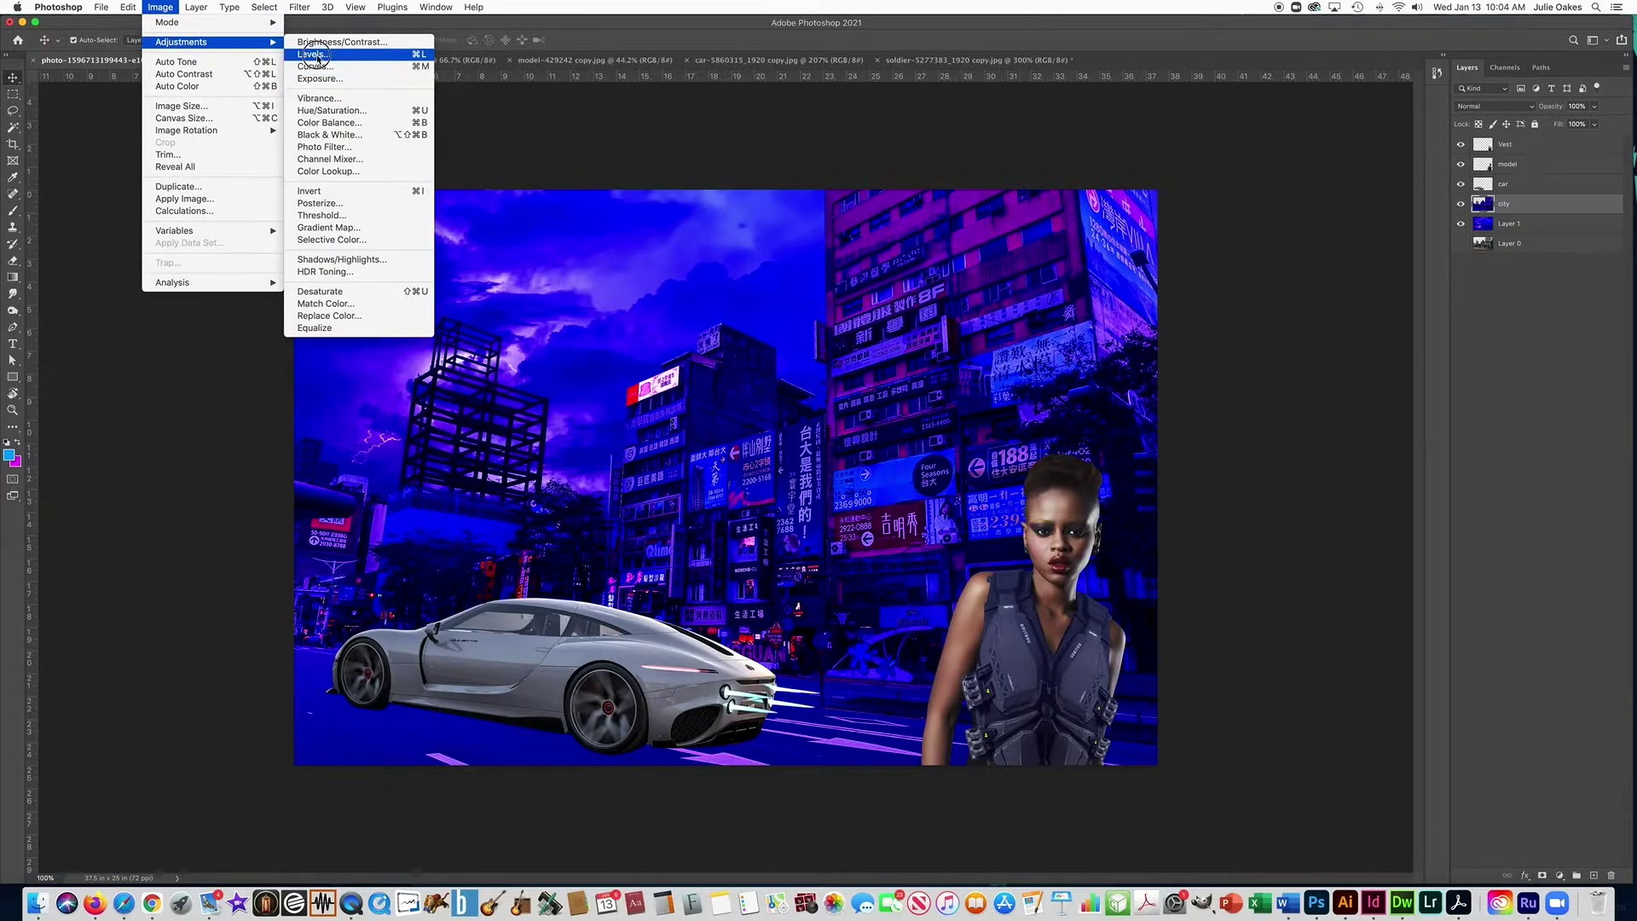
{"action": "left_click", "coordinate": [314, 54]}
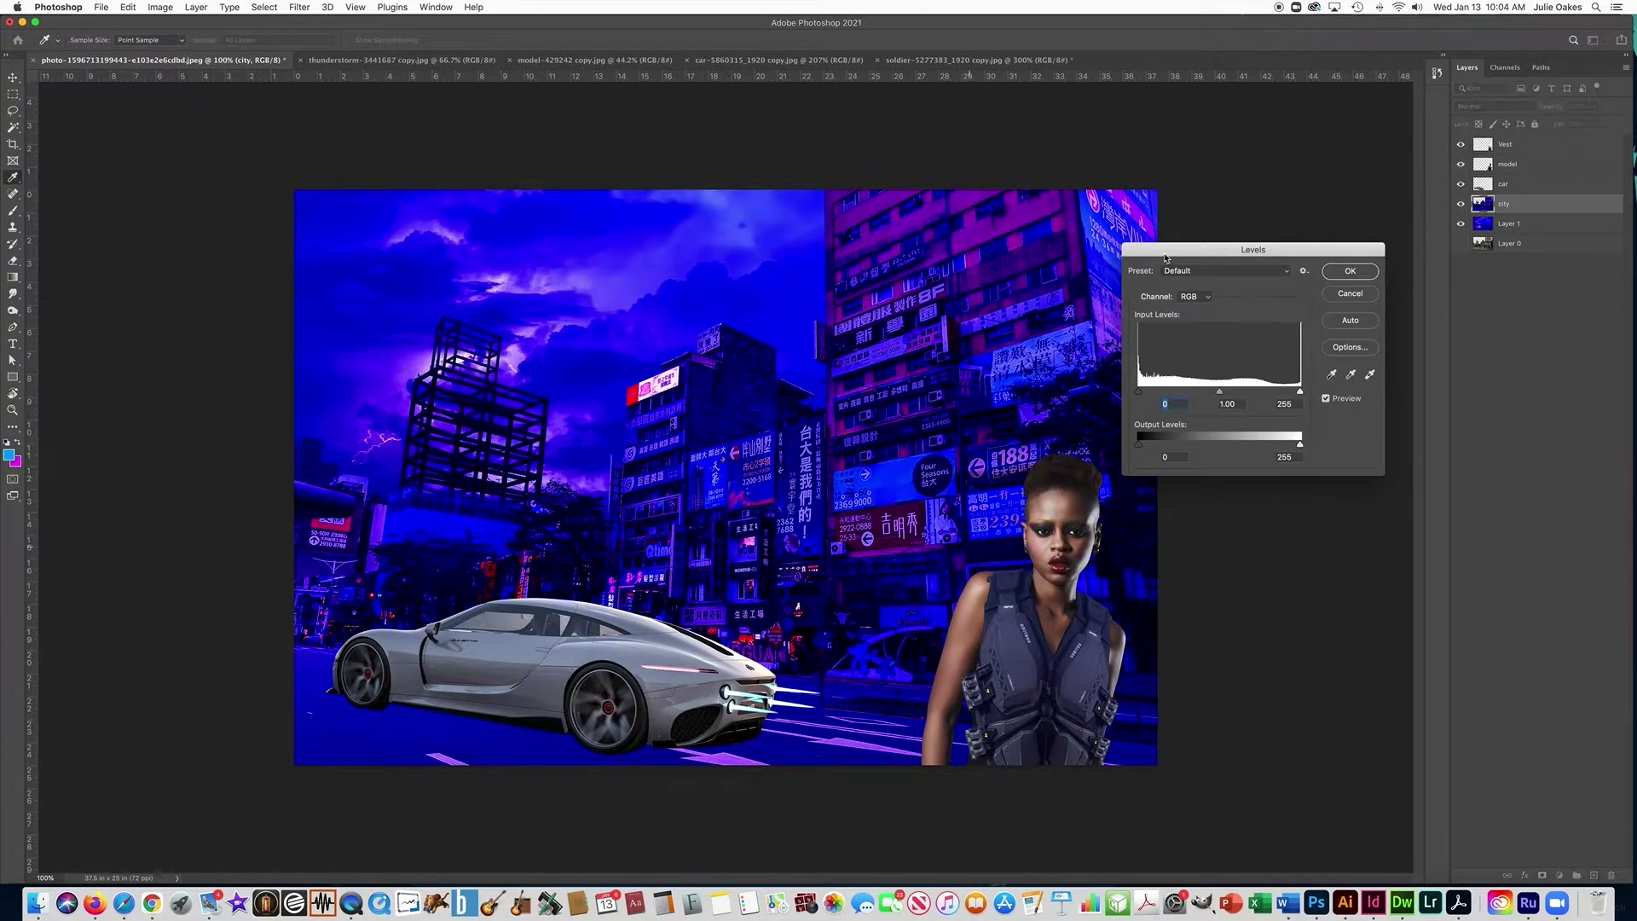
{"action": "left_click_drag", "start_coordinate": [1171, 249], "coordinate": [1009, 424]}
{"action": "left_click_drag", "start_coordinate": [980, 569], "coordinate": [1089, 573]}
{"action": "left_click_drag", "start_coordinate": [1093, 573], "coordinate": [1095, 573]}
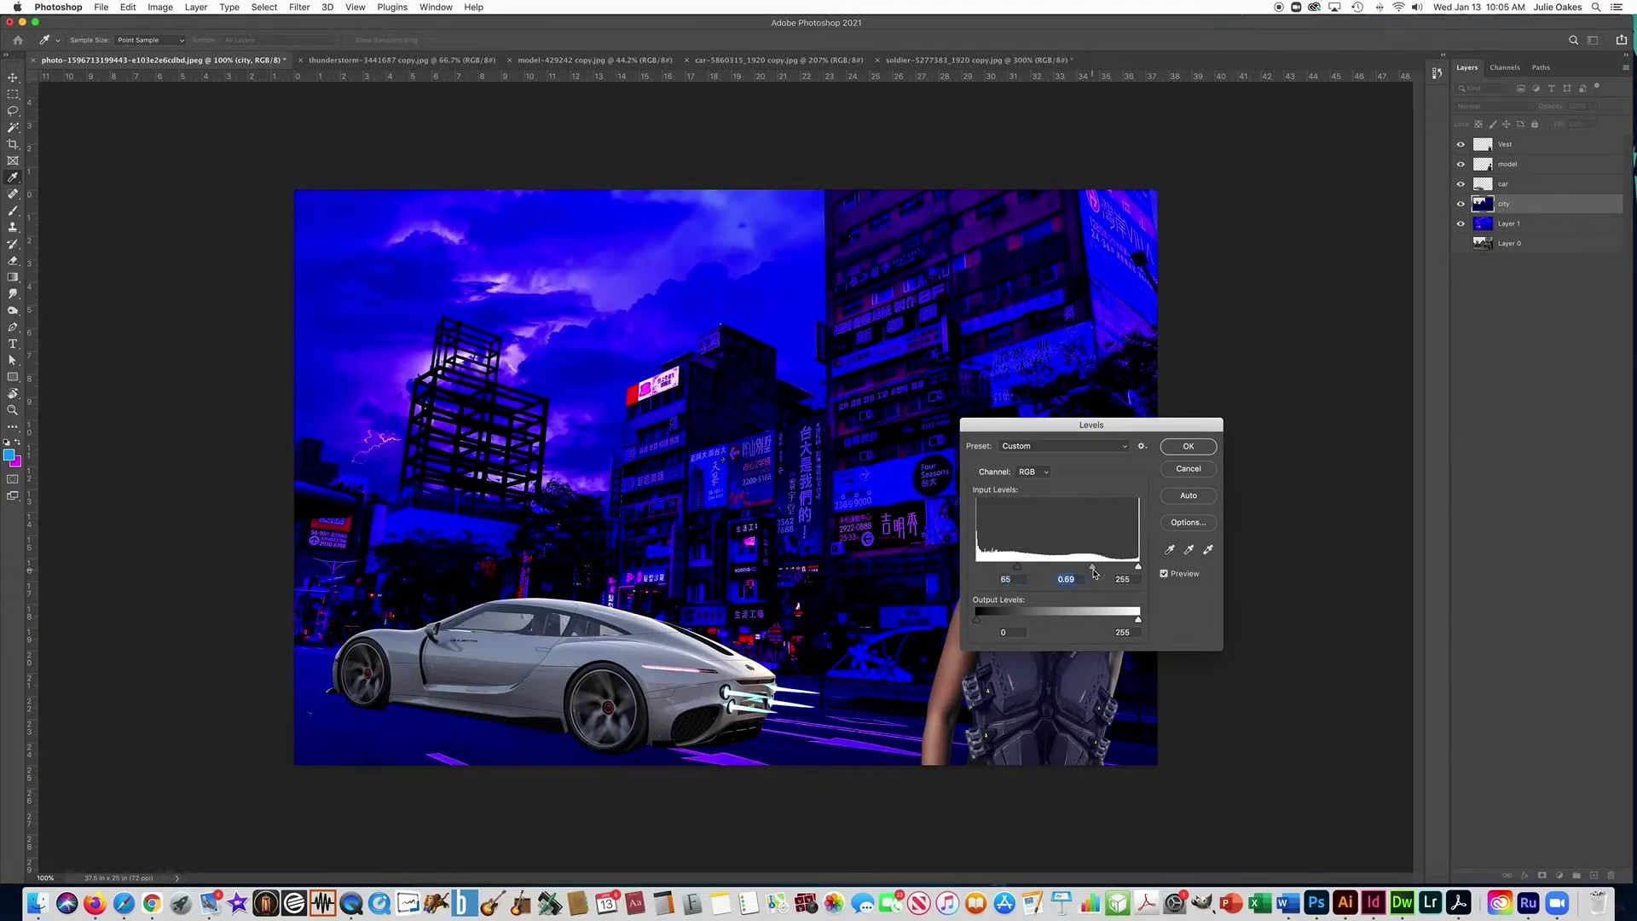
{"action": "left_click", "coordinate": [1187, 446]}
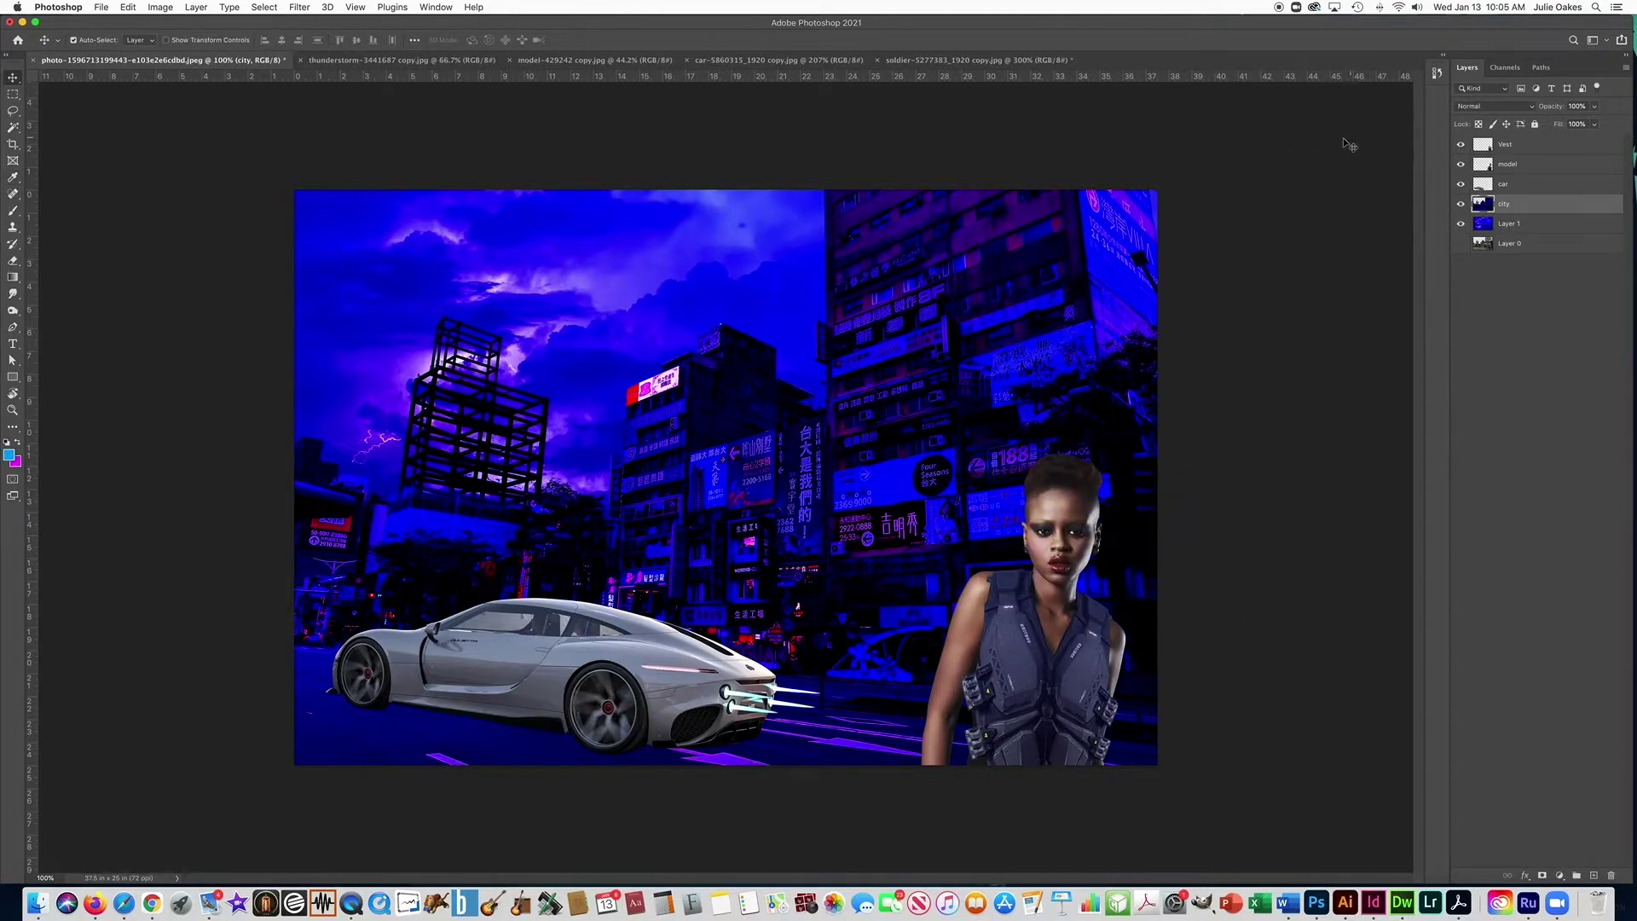
- Darken the car layer with Levels, using a highlight input of 211, lower midtones and an output white level of 156
{"action": "left_click", "coordinate": [1507, 187]}
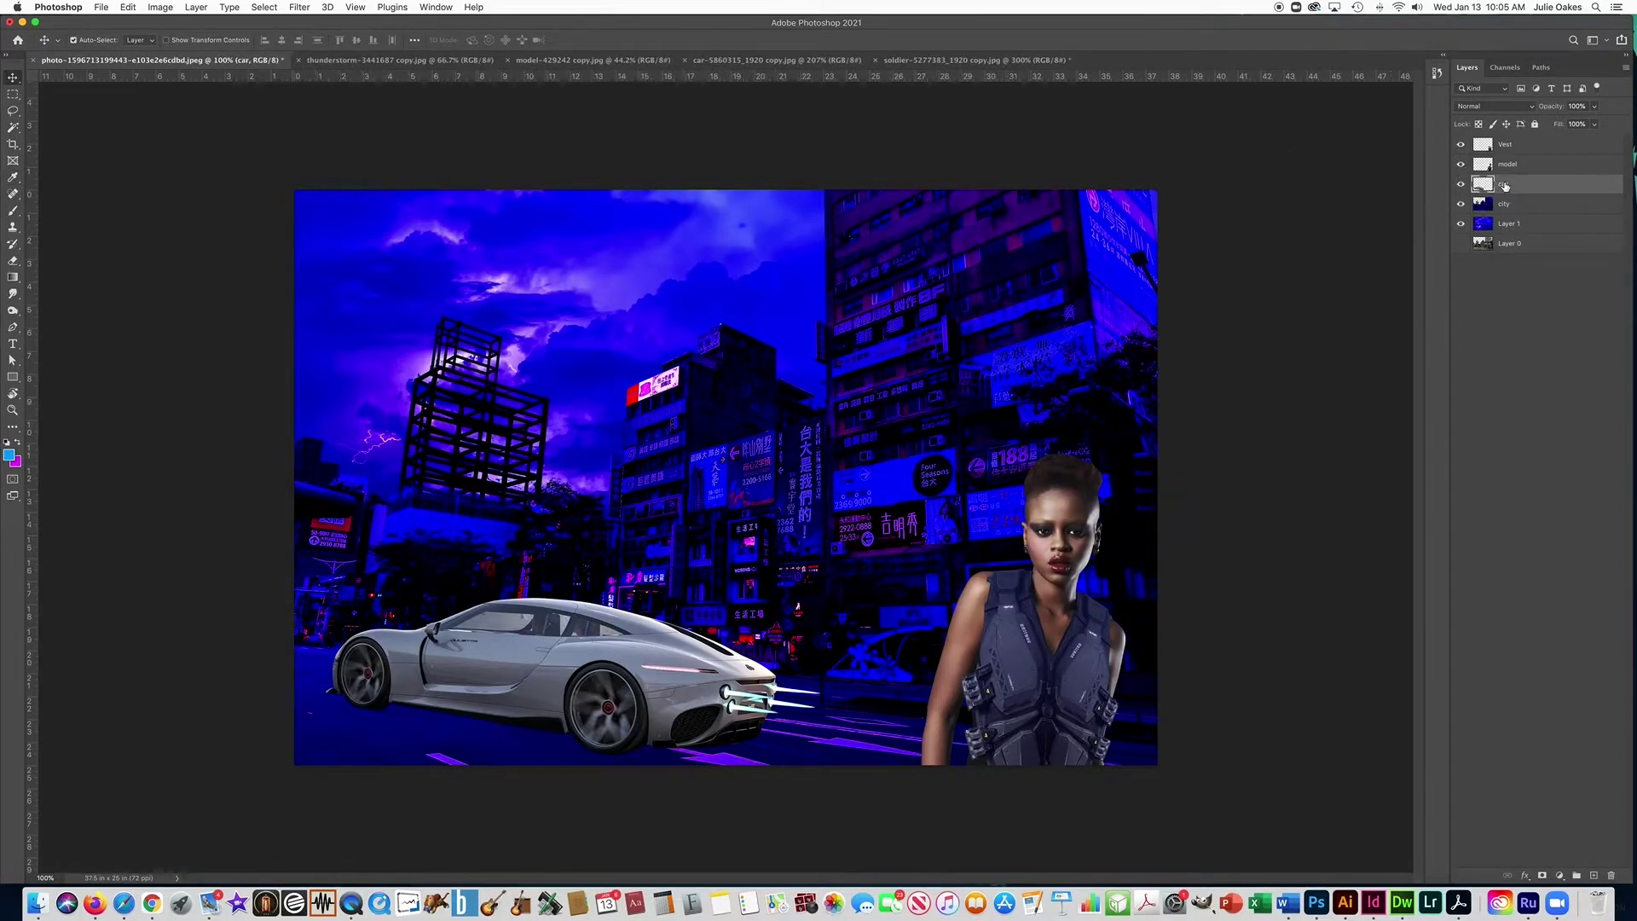
{"action": "left_click", "coordinate": [161, 7]}
{"action": "mouse_move", "coordinate": [183, 43]}
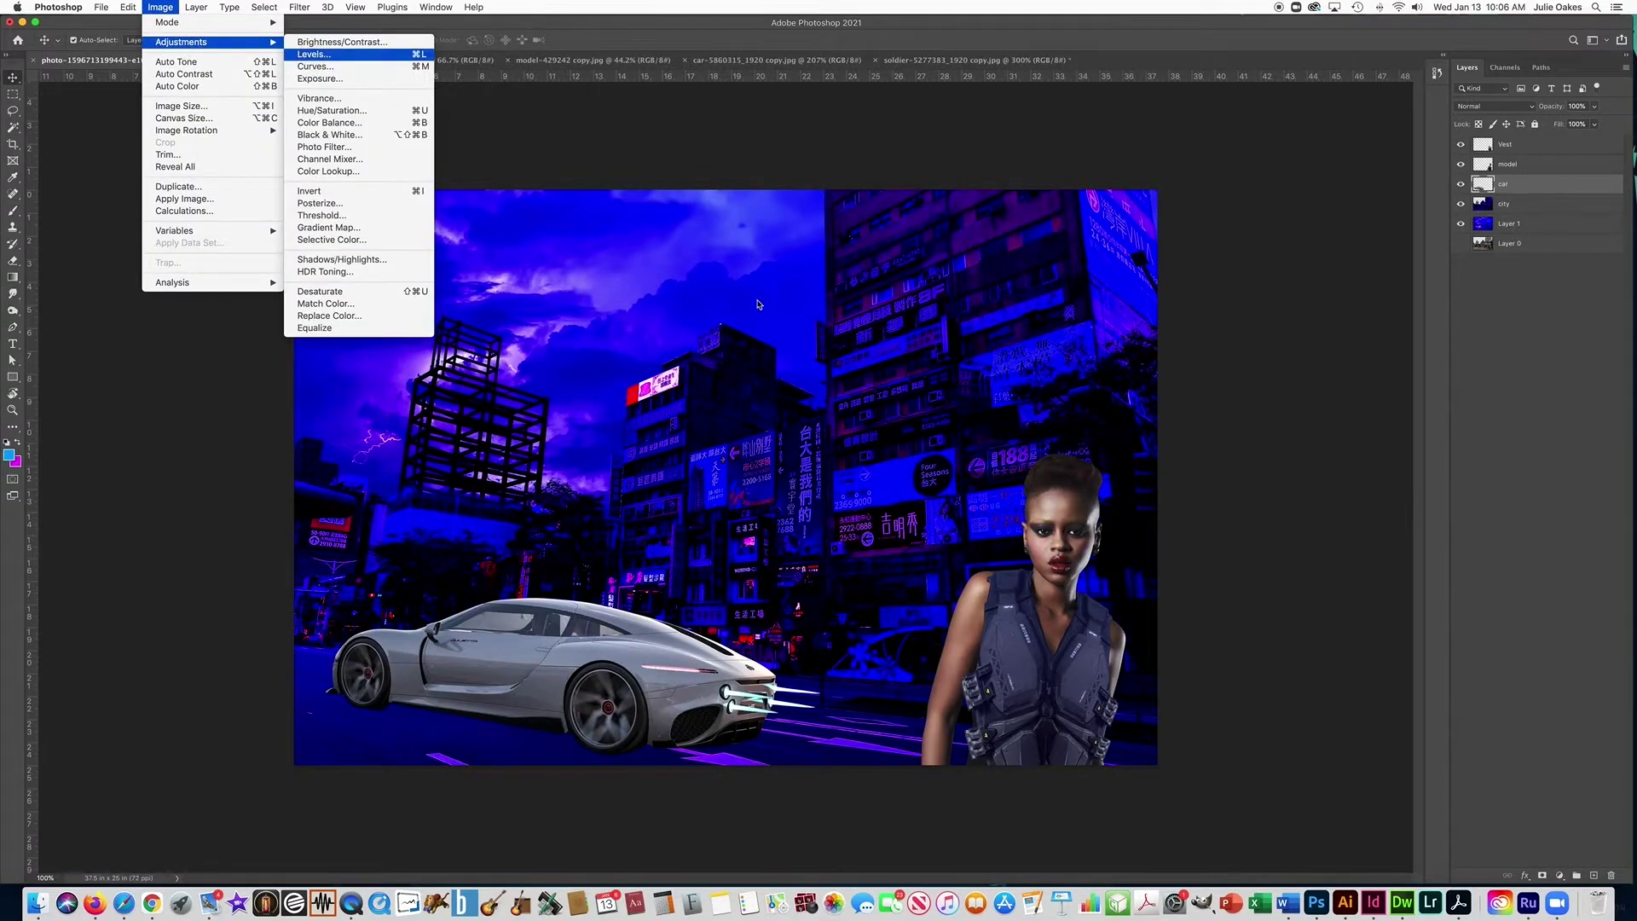
{"action": "left_click_drag", "start_coordinate": [1201, 659], "coordinate": [1194, 661]}
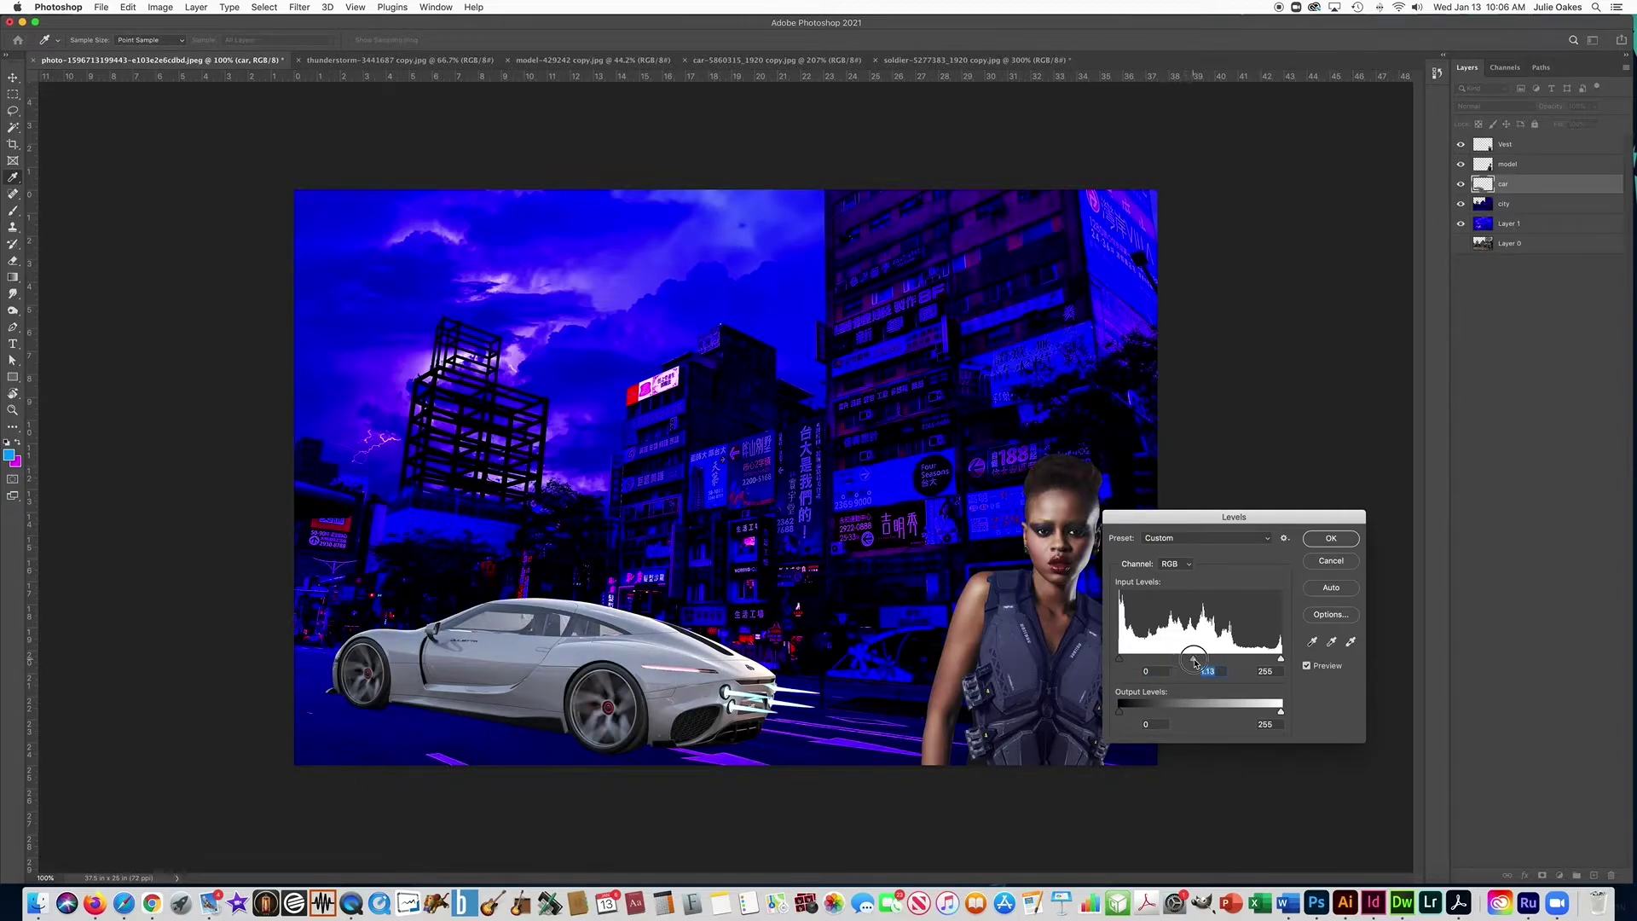
{"action": "mouse_move", "coordinate": [1119, 711]}
{"action": "left_mouse_down"}
{"action": "mouse_move", "coordinate": [1150, 716]}
{"action": "mouse_move", "coordinate": [1072, 718]}
{"action": "mouse_move", "coordinate": [1100, 708]}
{"action": "left_mouse_up"}
{"action": "left_click_drag", "start_coordinate": [1286, 716], "coordinate": [1218, 713]}
{"action": "left_click_drag", "start_coordinate": [1280, 659], "coordinate": [1219, 666]}
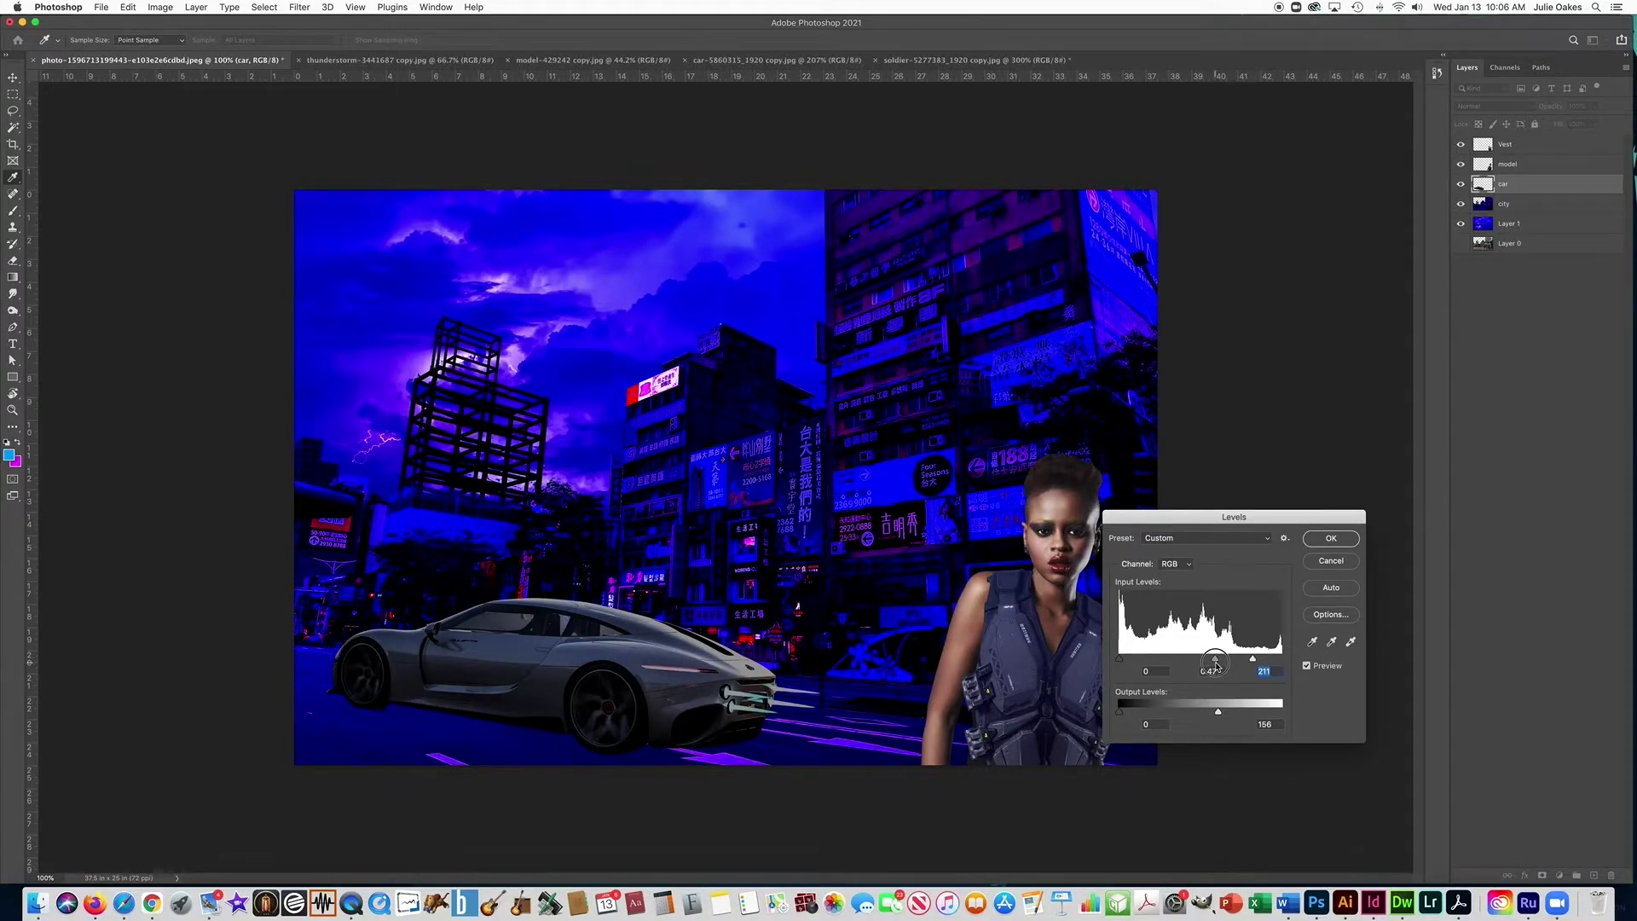
{"action": "left_click_drag", "start_coordinate": [1215, 665], "coordinate": [1215, 666]}
{"action": "left_click", "coordinate": [1310, 539]}
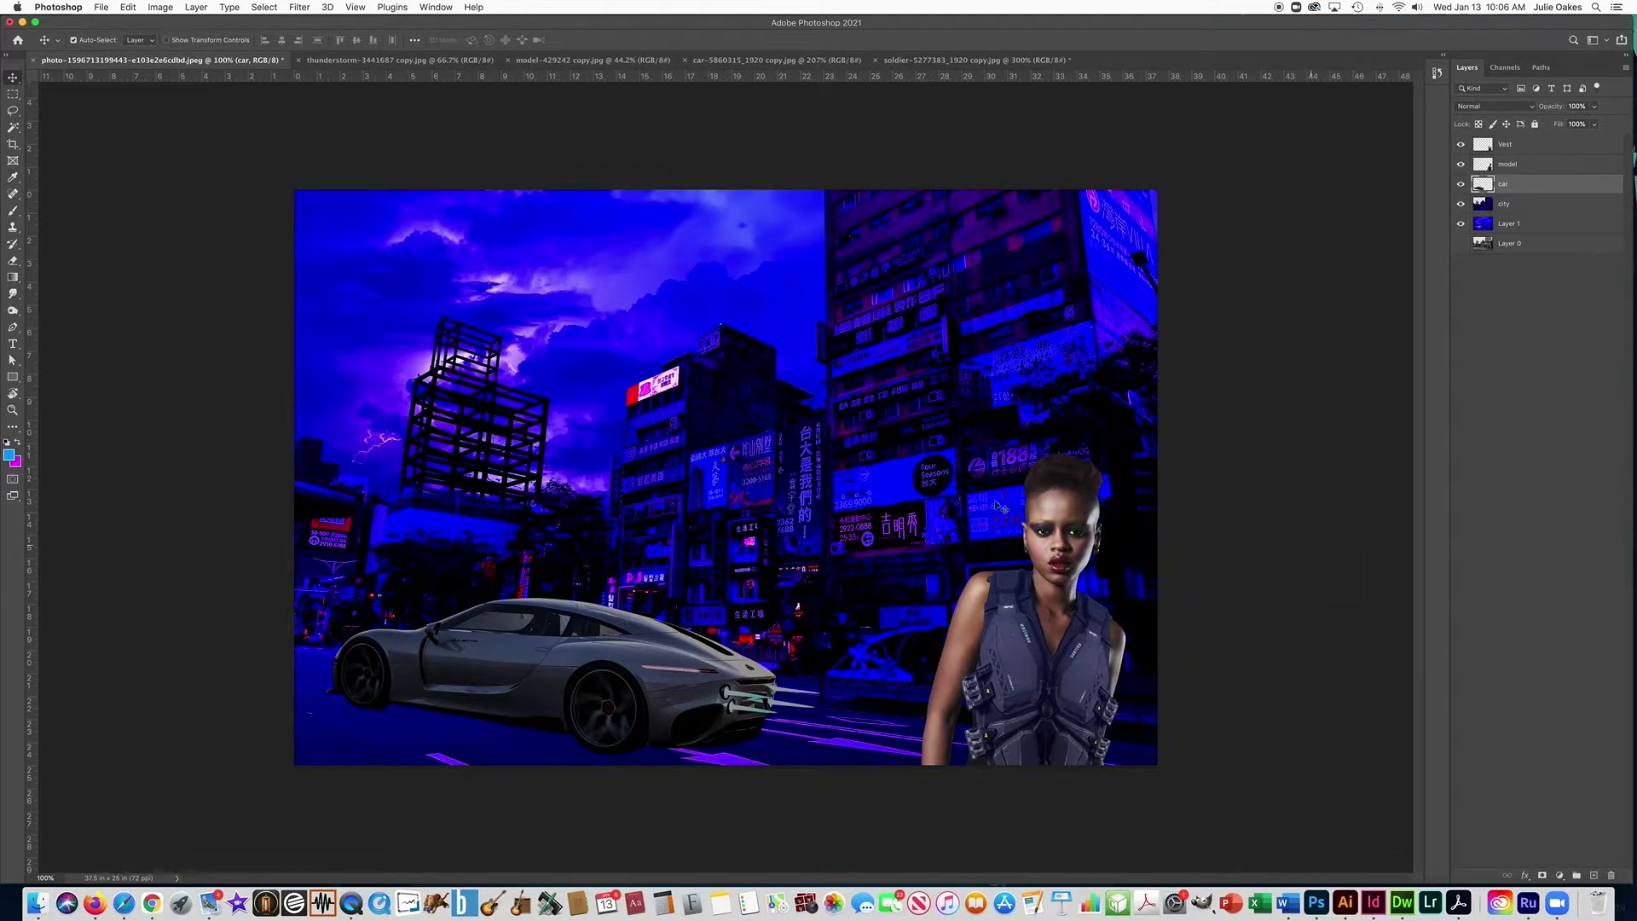
- Tint the car with Color Balance, setting midtones to -20, -26, +38 and highlights to -12, -53, 0, and adjusting the shadows
{"action": "left_click", "coordinate": [160, 7]}
{"action": "mouse_move", "coordinate": [184, 42]}
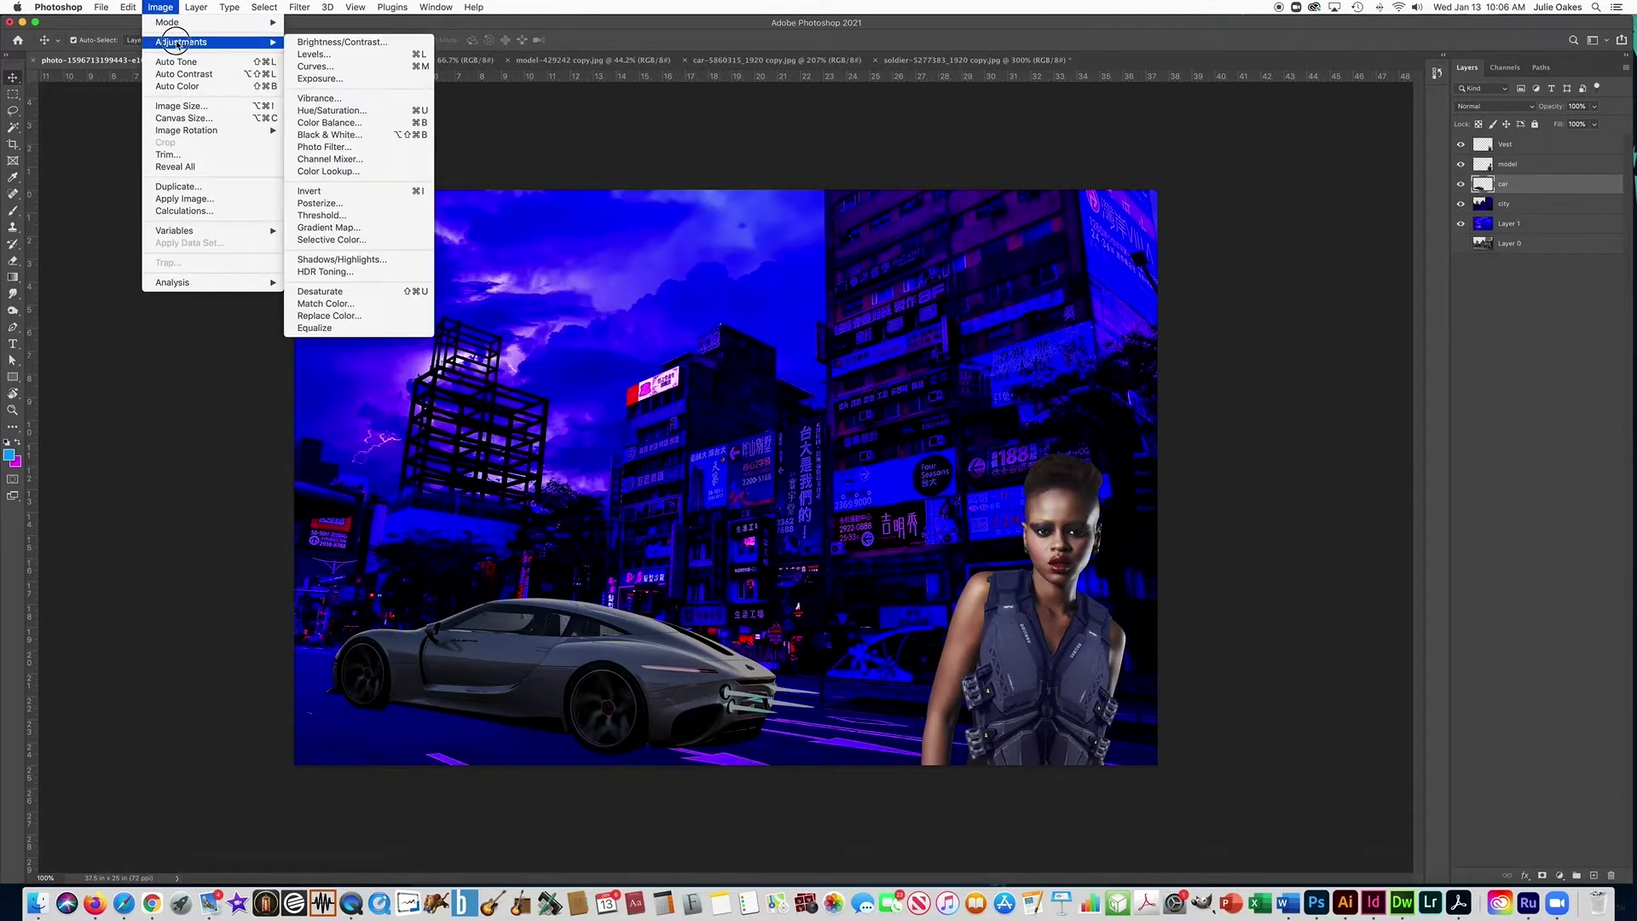
{"action": "left_click", "coordinate": [342, 126]}
{"action": "left_click_drag", "start_coordinate": [751, 608], "coordinate": [1061, 666]}
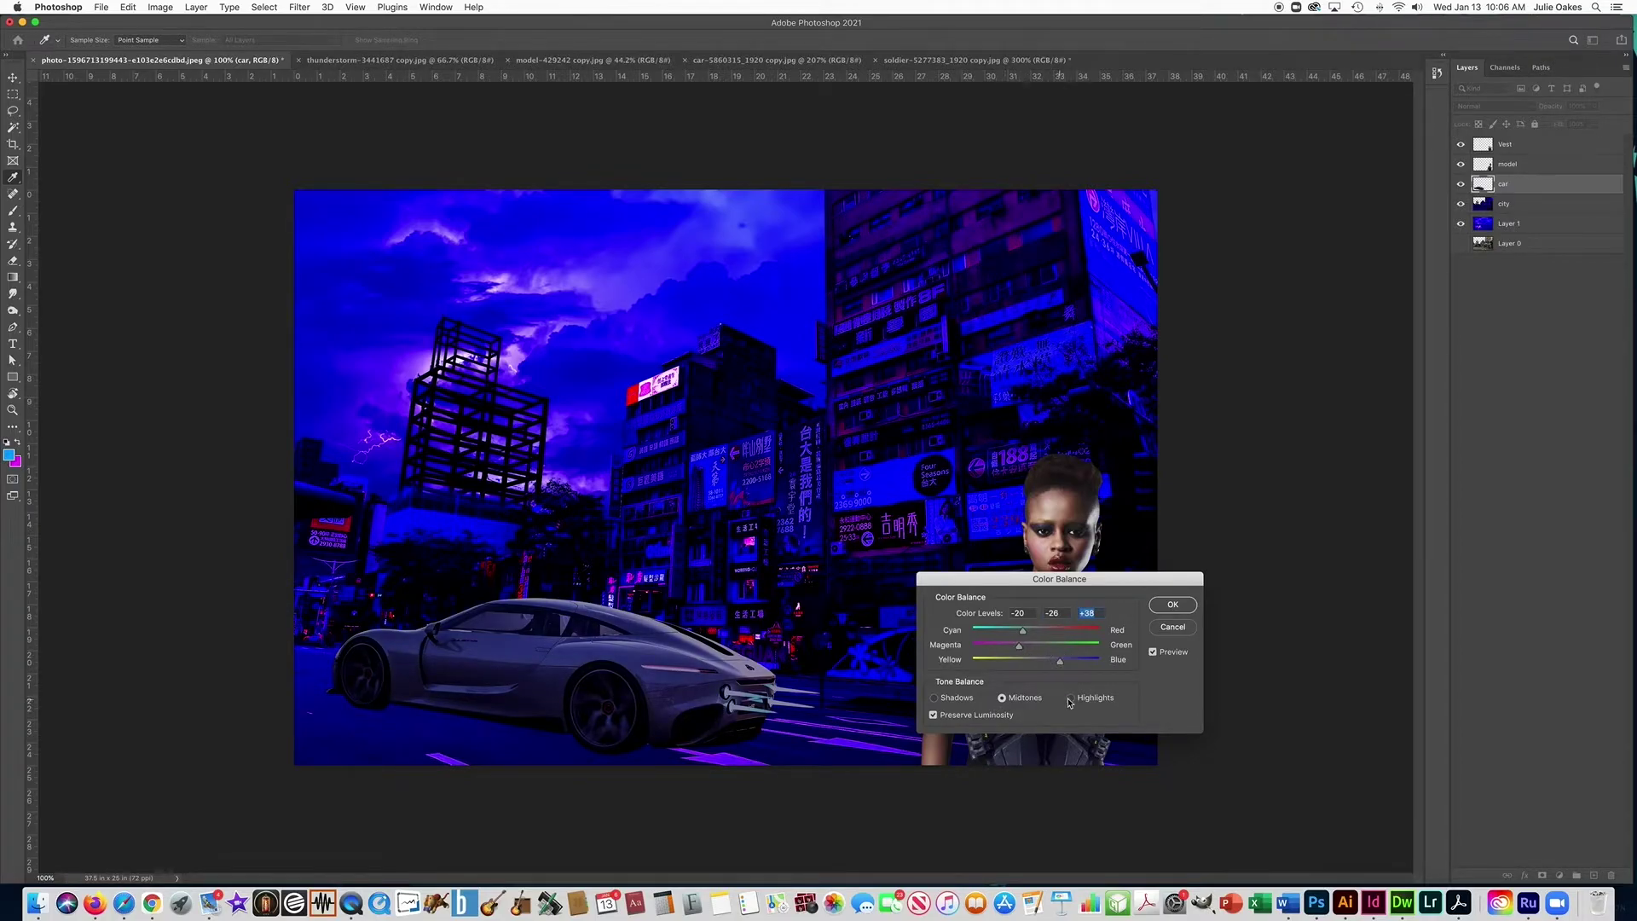
{"action": "left_click", "coordinate": [938, 700]}
{"action": "left_click_drag", "start_coordinate": [1034, 633], "coordinate": [1003, 650]}
{"action": "left_click", "coordinate": [1071, 699]}
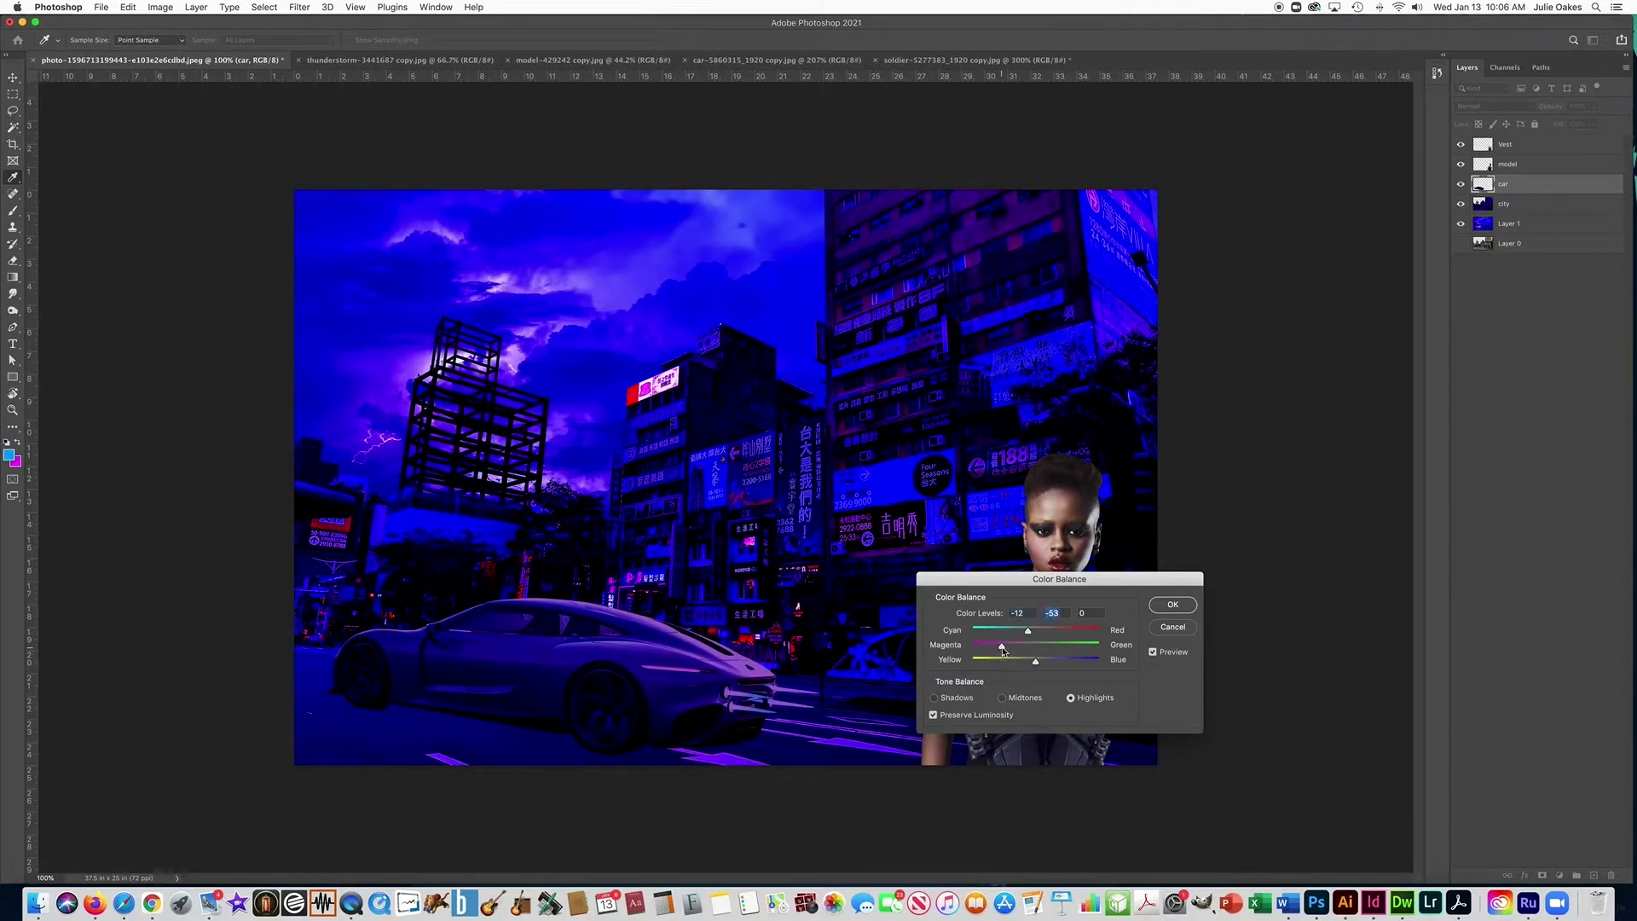
{"action": "left_click", "coordinate": [1173, 605]}
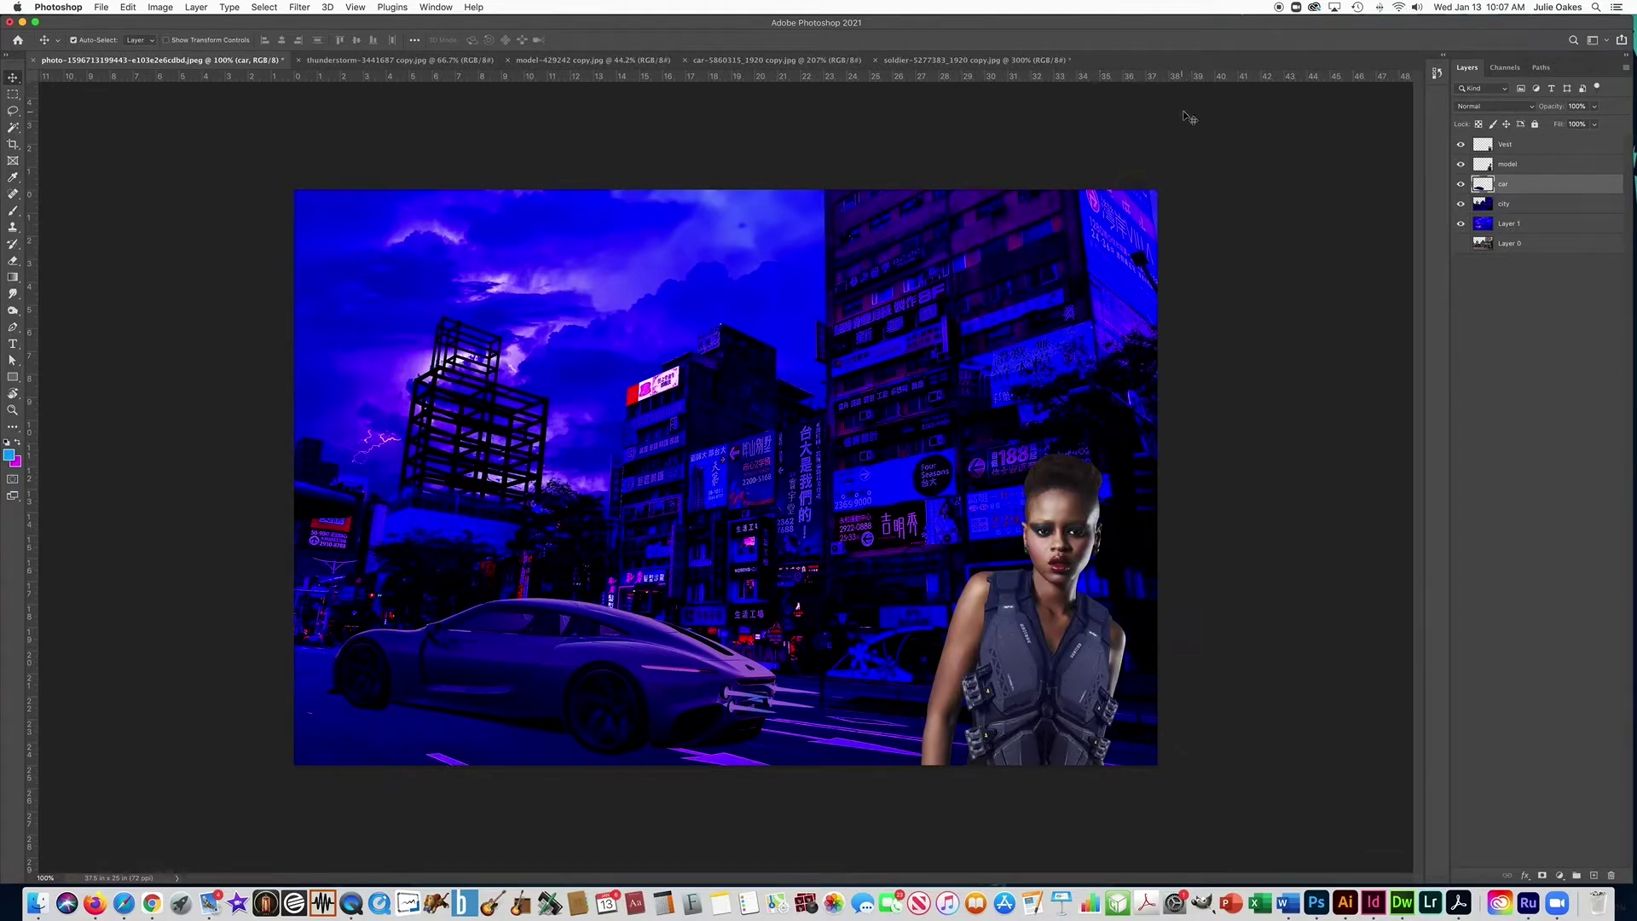
- Darken the model layer with Levels by lowering its output white level
{"action": "left_click", "coordinate": [1536, 166]}
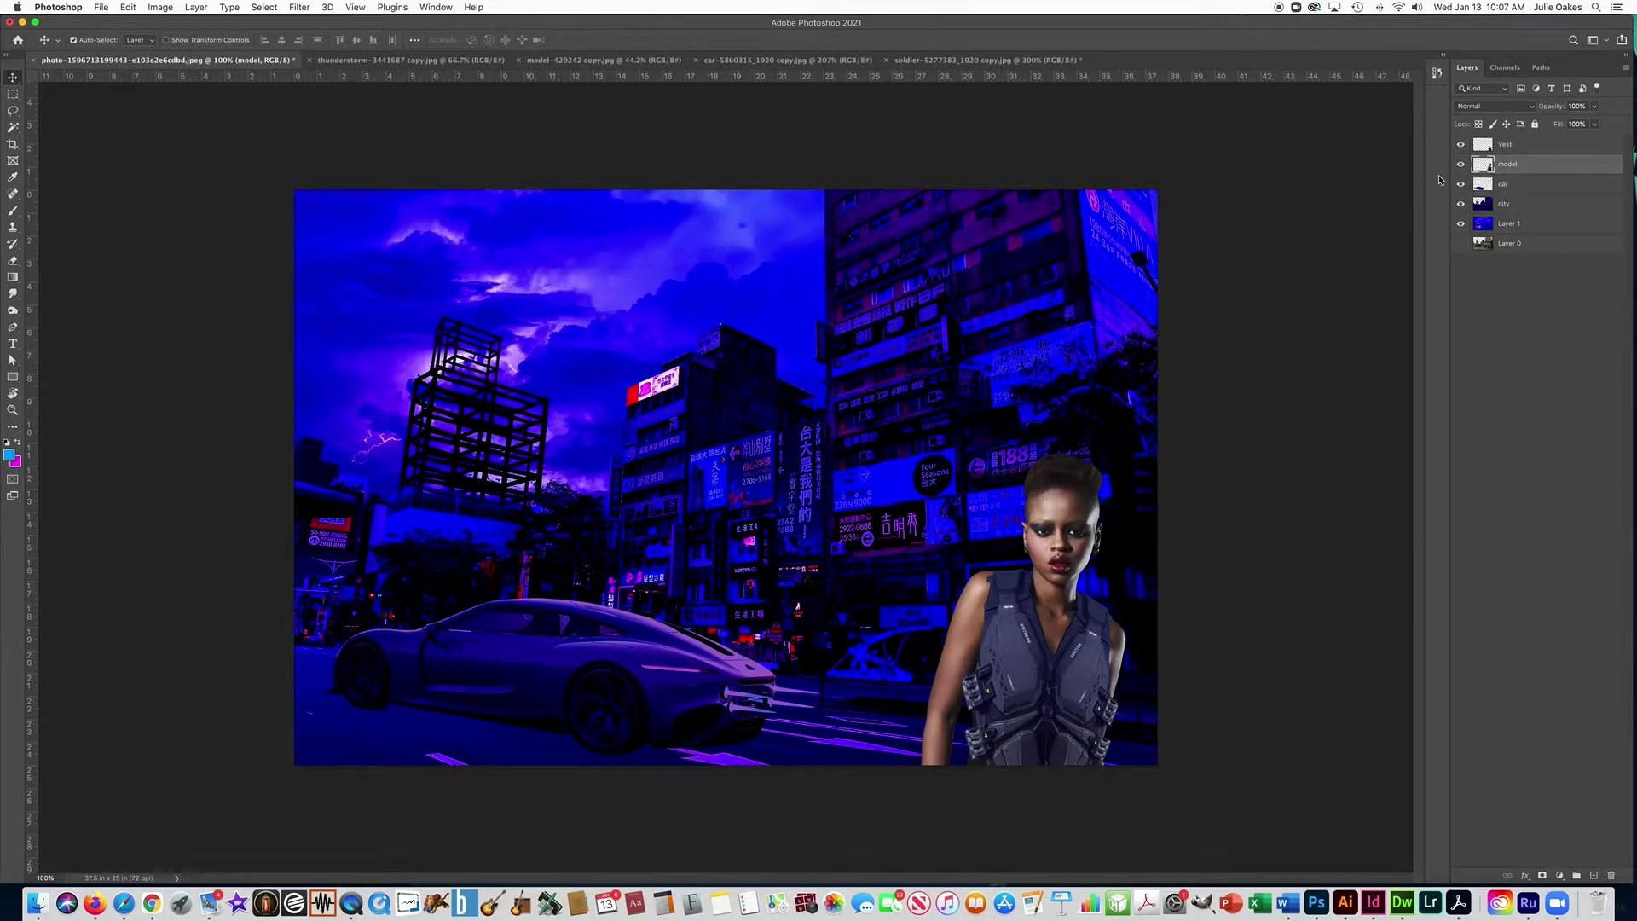
{"action": "left_click", "coordinate": [160, 6]}
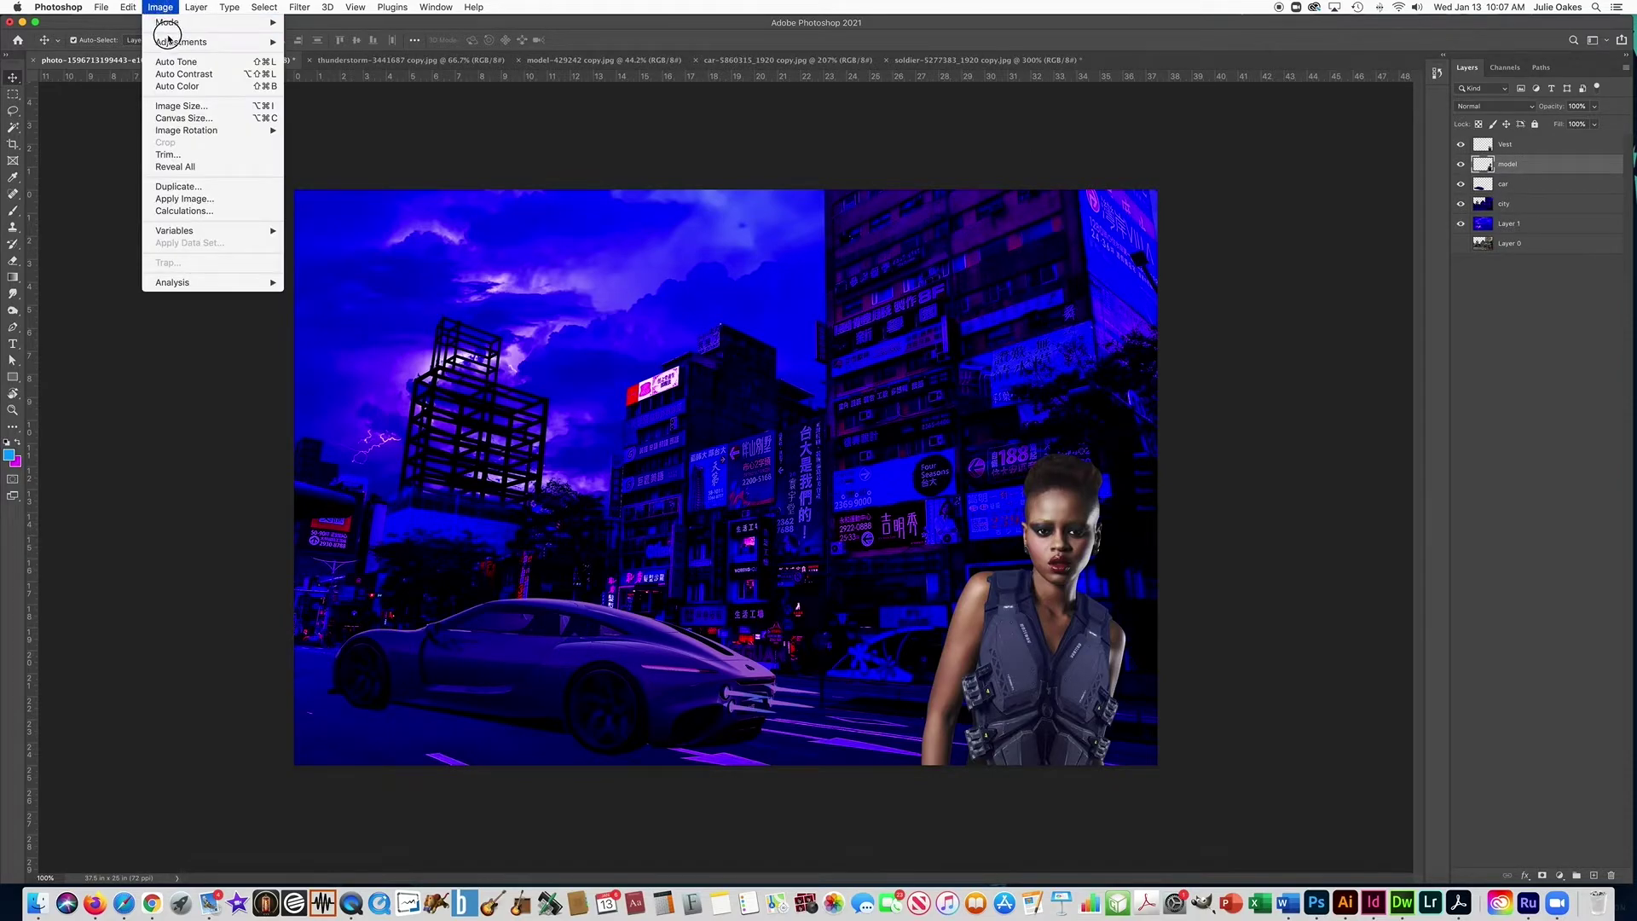
{"action": "mouse_move", "coordinate": [181, 41]}
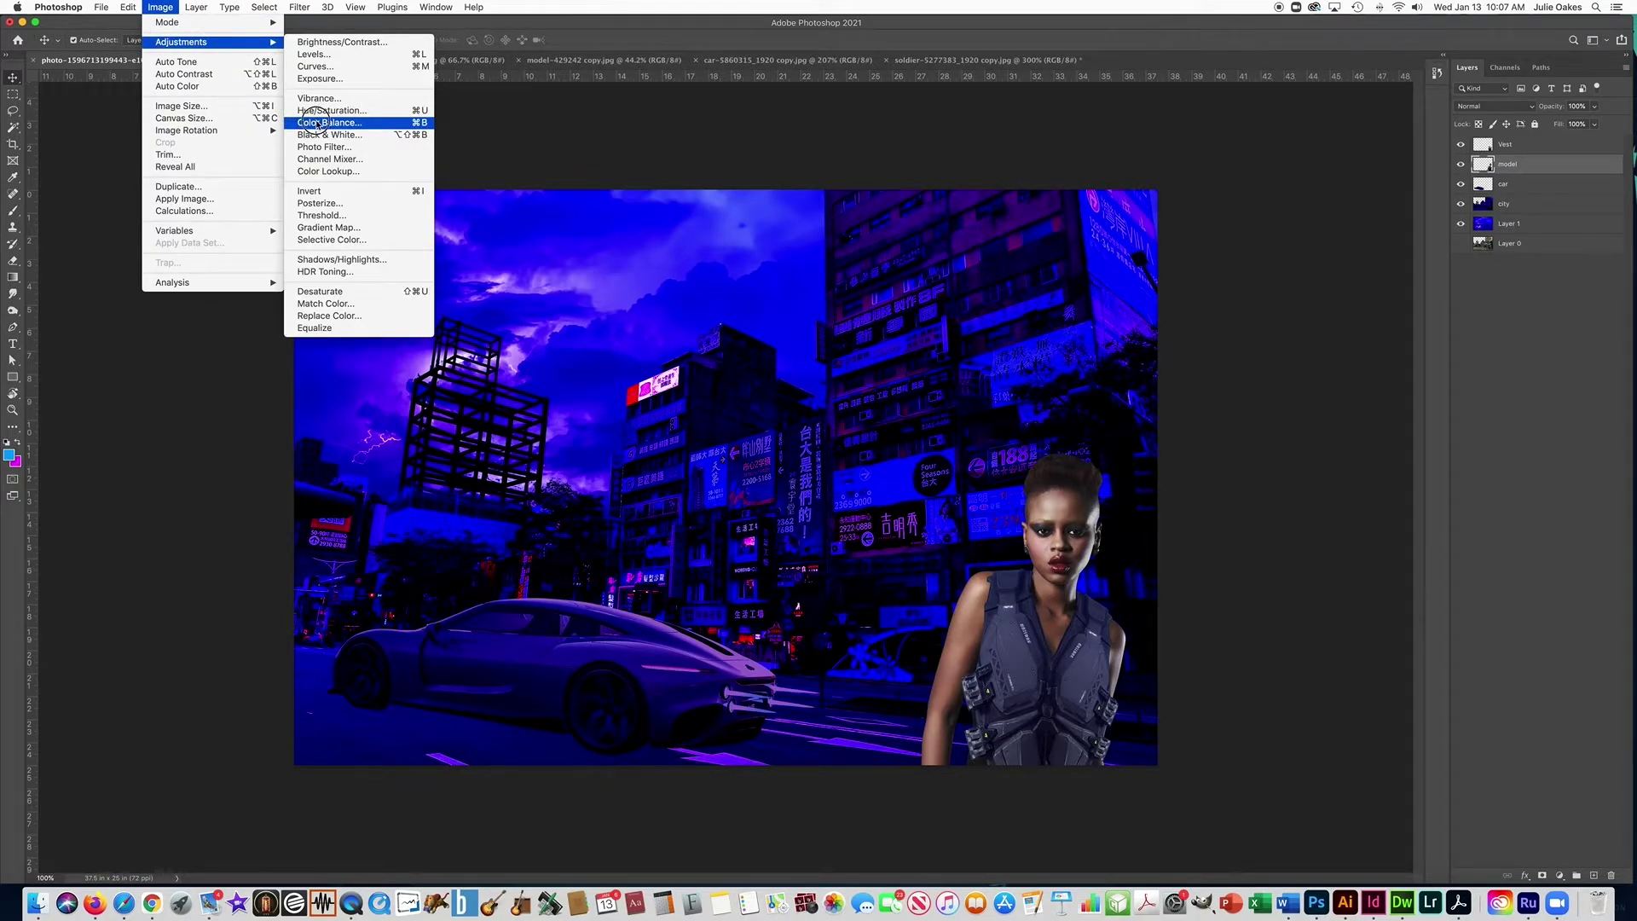
{"action": "left_click", "coordinate": [314, 53]}
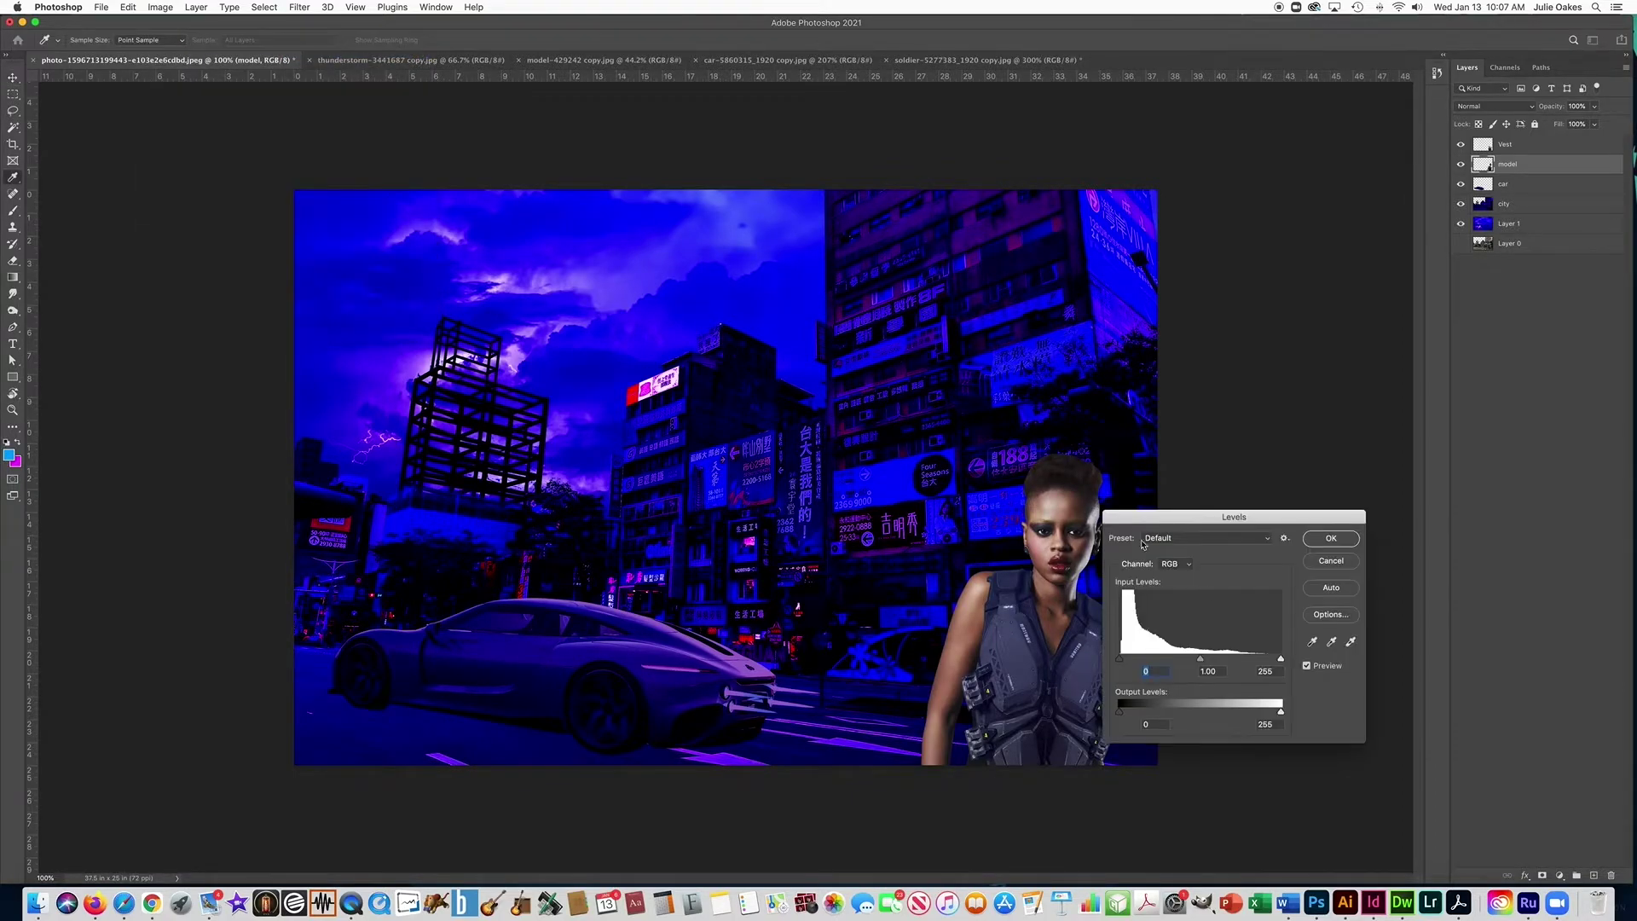
{"action": "left_click_drag", "start_coordinate": [1169, 518], "coordinate": [1245, 508]}
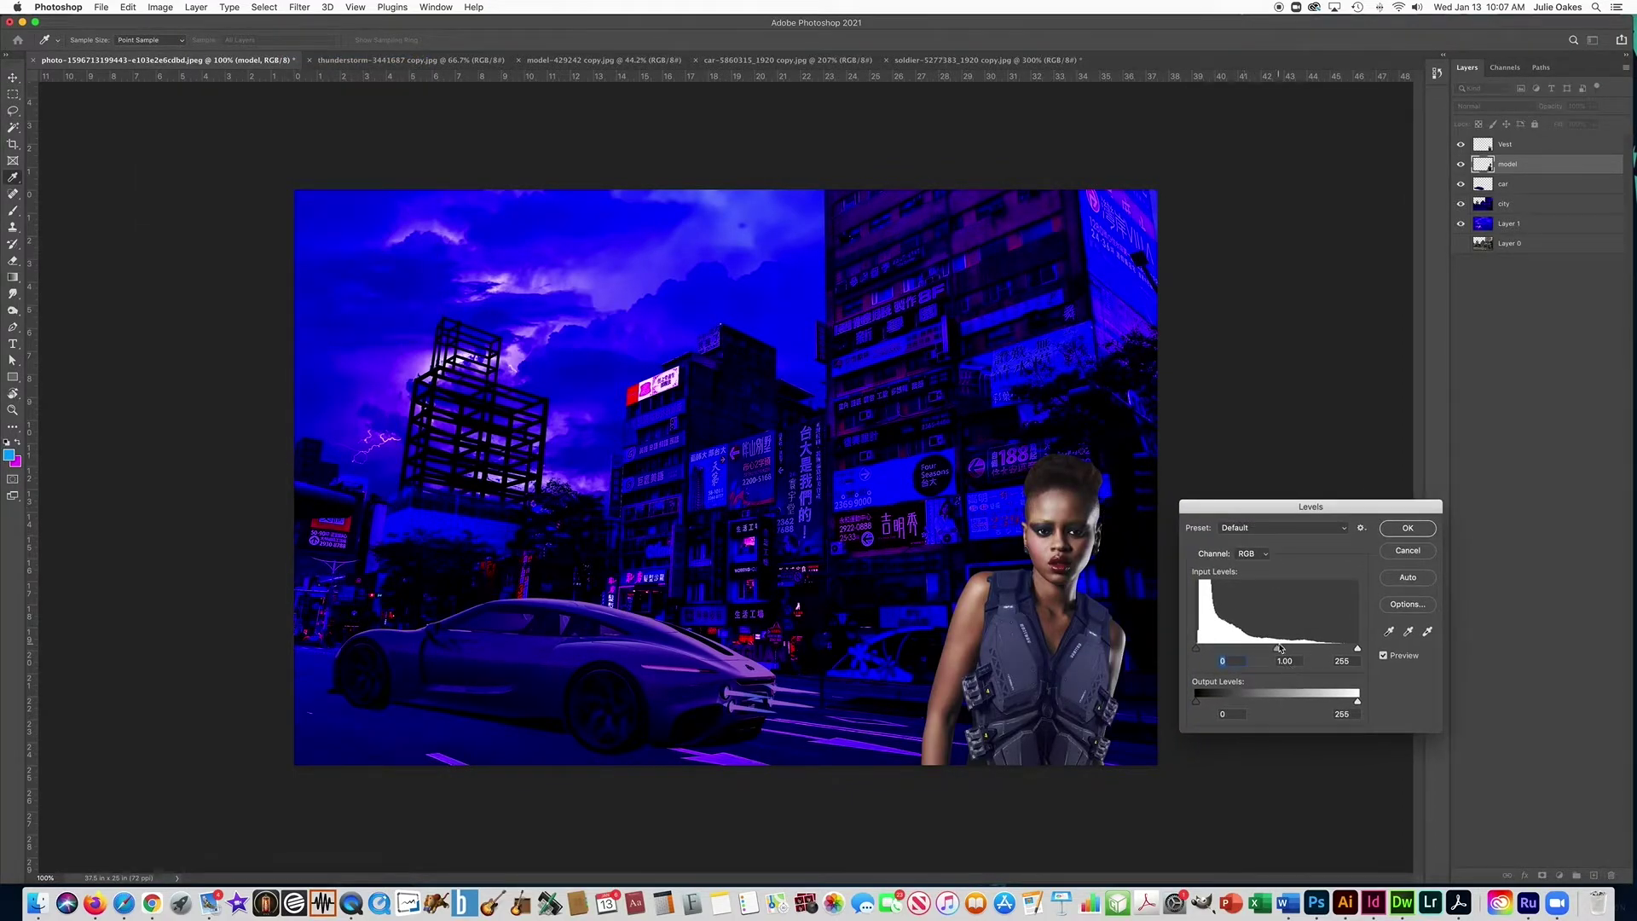
{"action": "mouse_move", "coordinate": [1198, 702]}
{"action": "left_mouse_down"}
{"action": "mouse_move", "coordinate": [1218, 704]}
{"action": "mouse_move", "coordinate": [1172, 703]}
{"action": "left_mouse_up"}
{"action": "left_click_drag", "start_coordinate": [1356, 705], "coordinate": [1200, 653]}
{"action": "left_click", "coordinate": [1408, 530]}
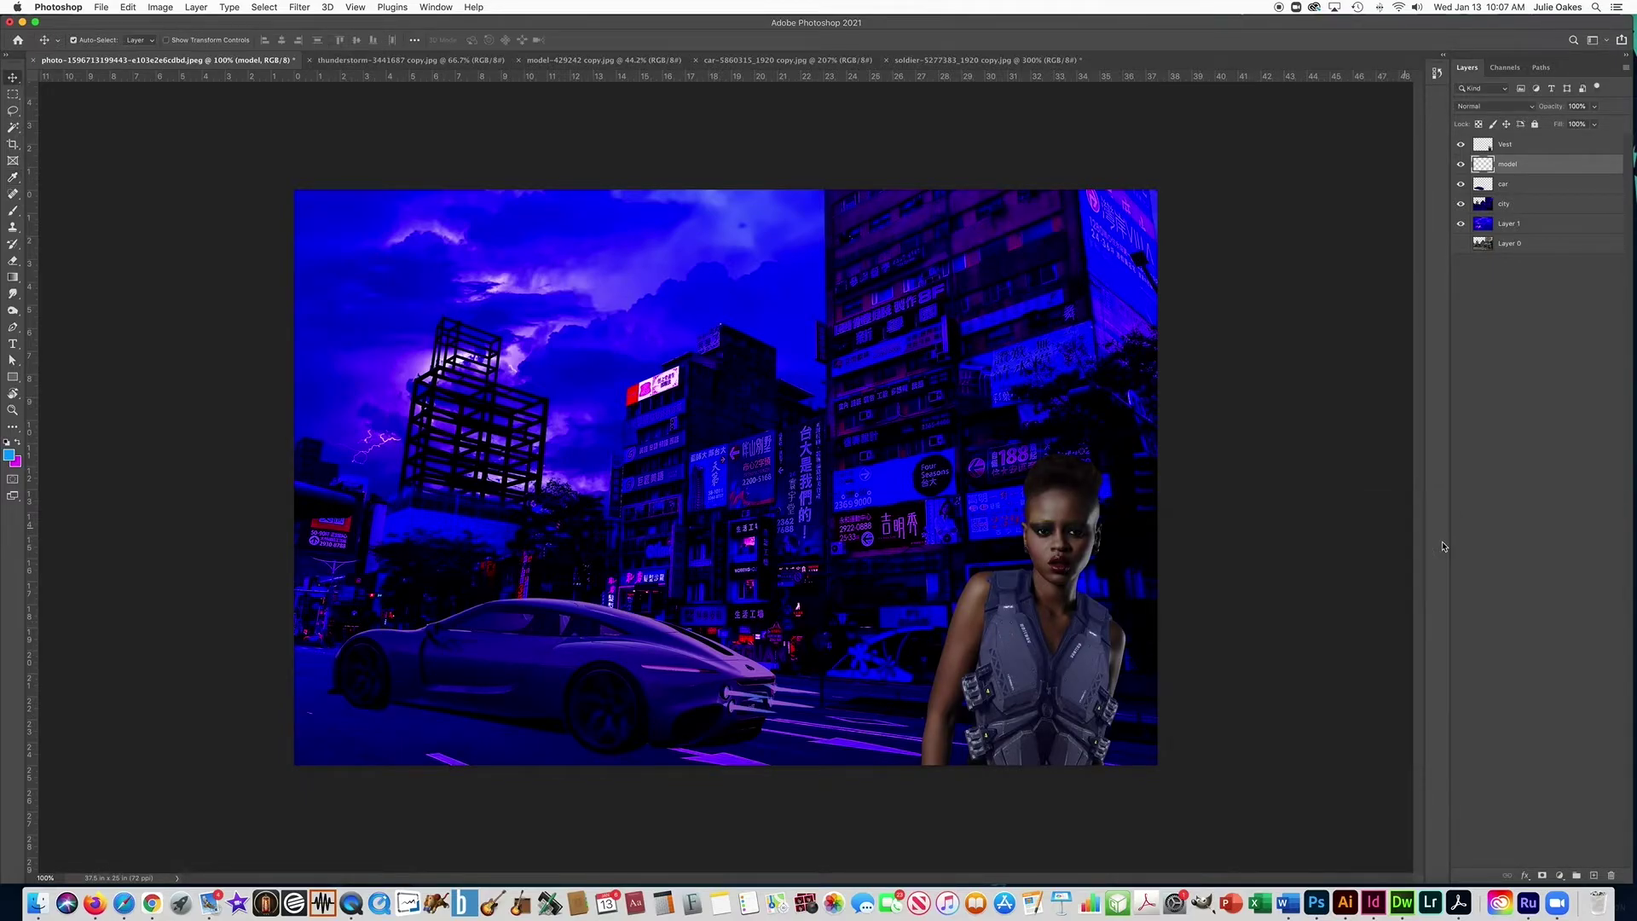
- Tint the model blue with Color Balance, setting the midtones to -27, -13, +73
{"action": "left_click", "coordinate": [161, 7]}
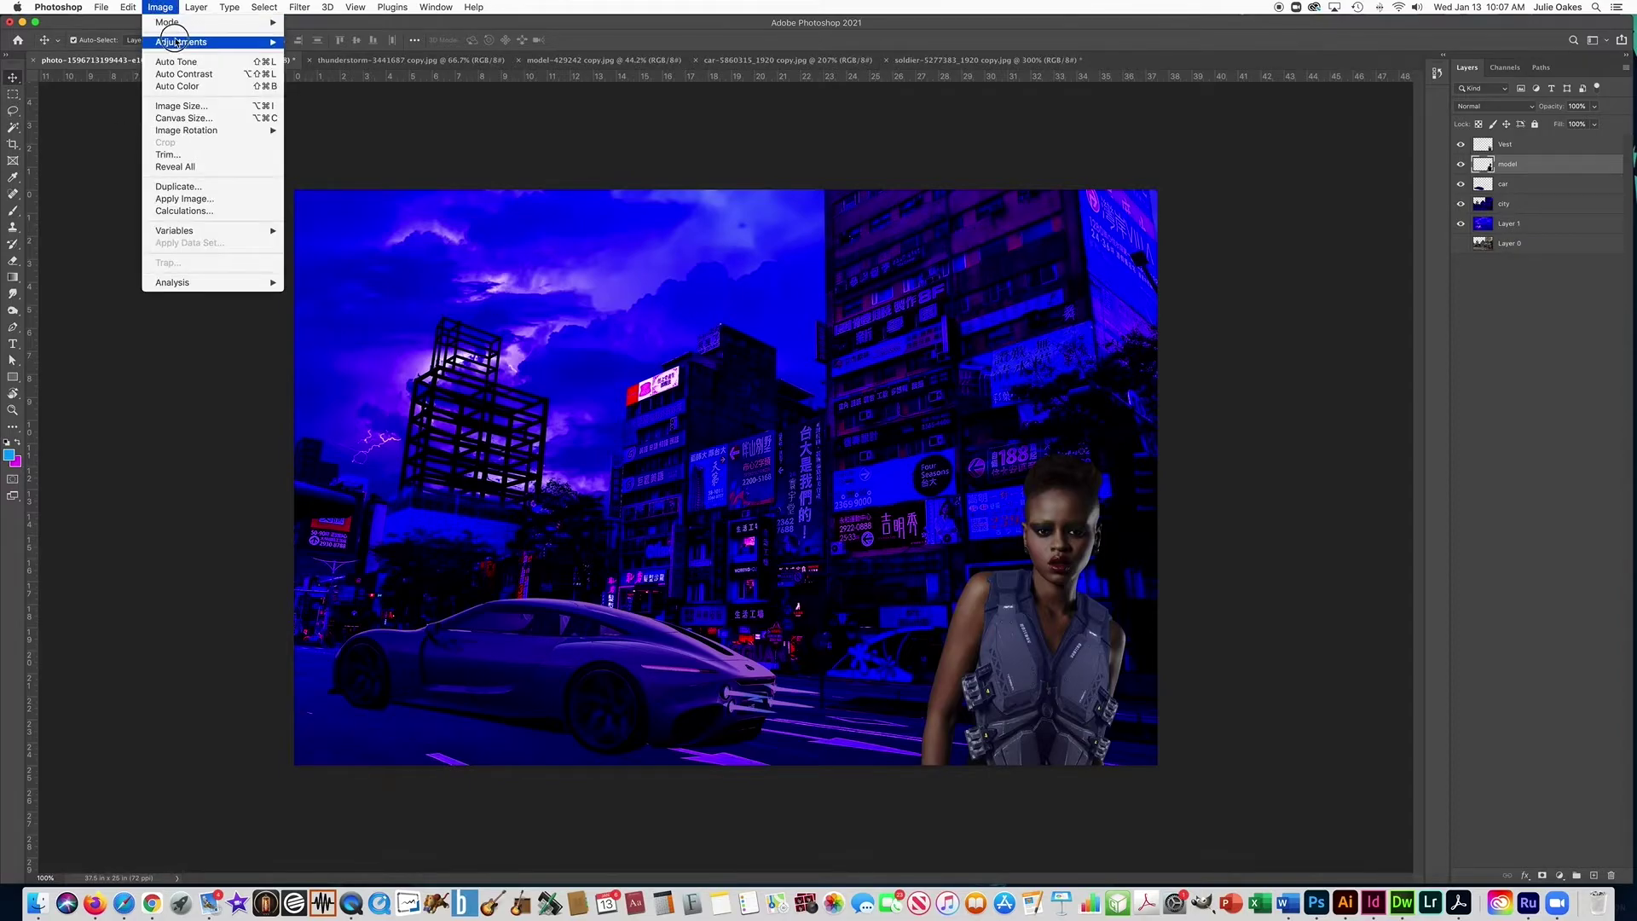
{"action": "mouse_move", "coordinate": [239, 42]}
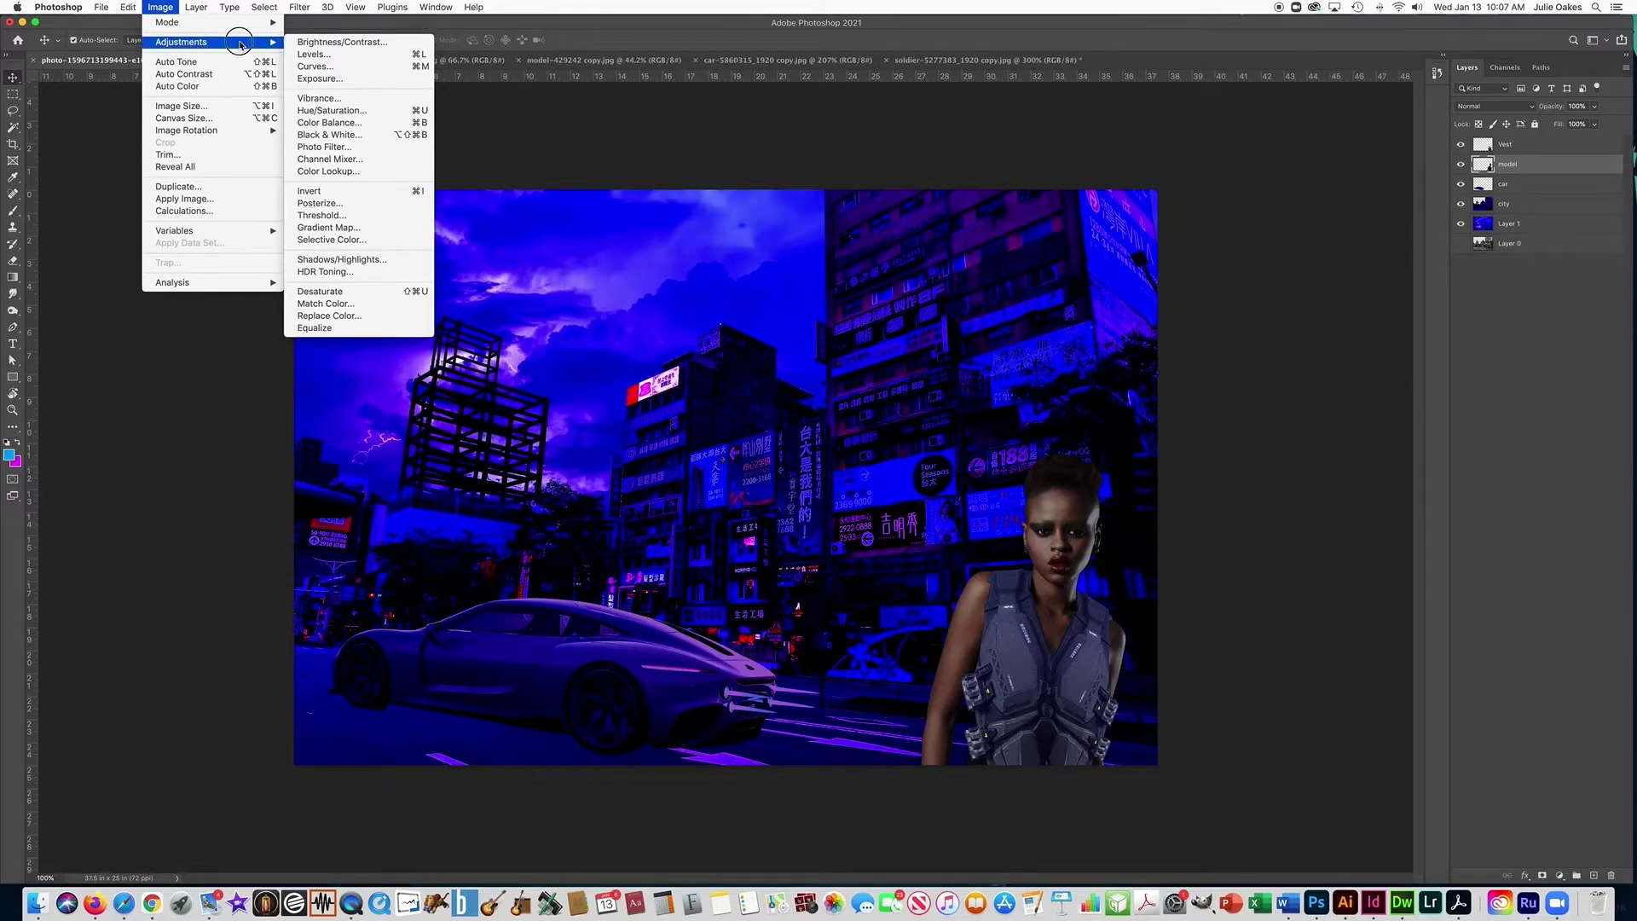
{"action": "left_click", "coordinate": [329, 122]}
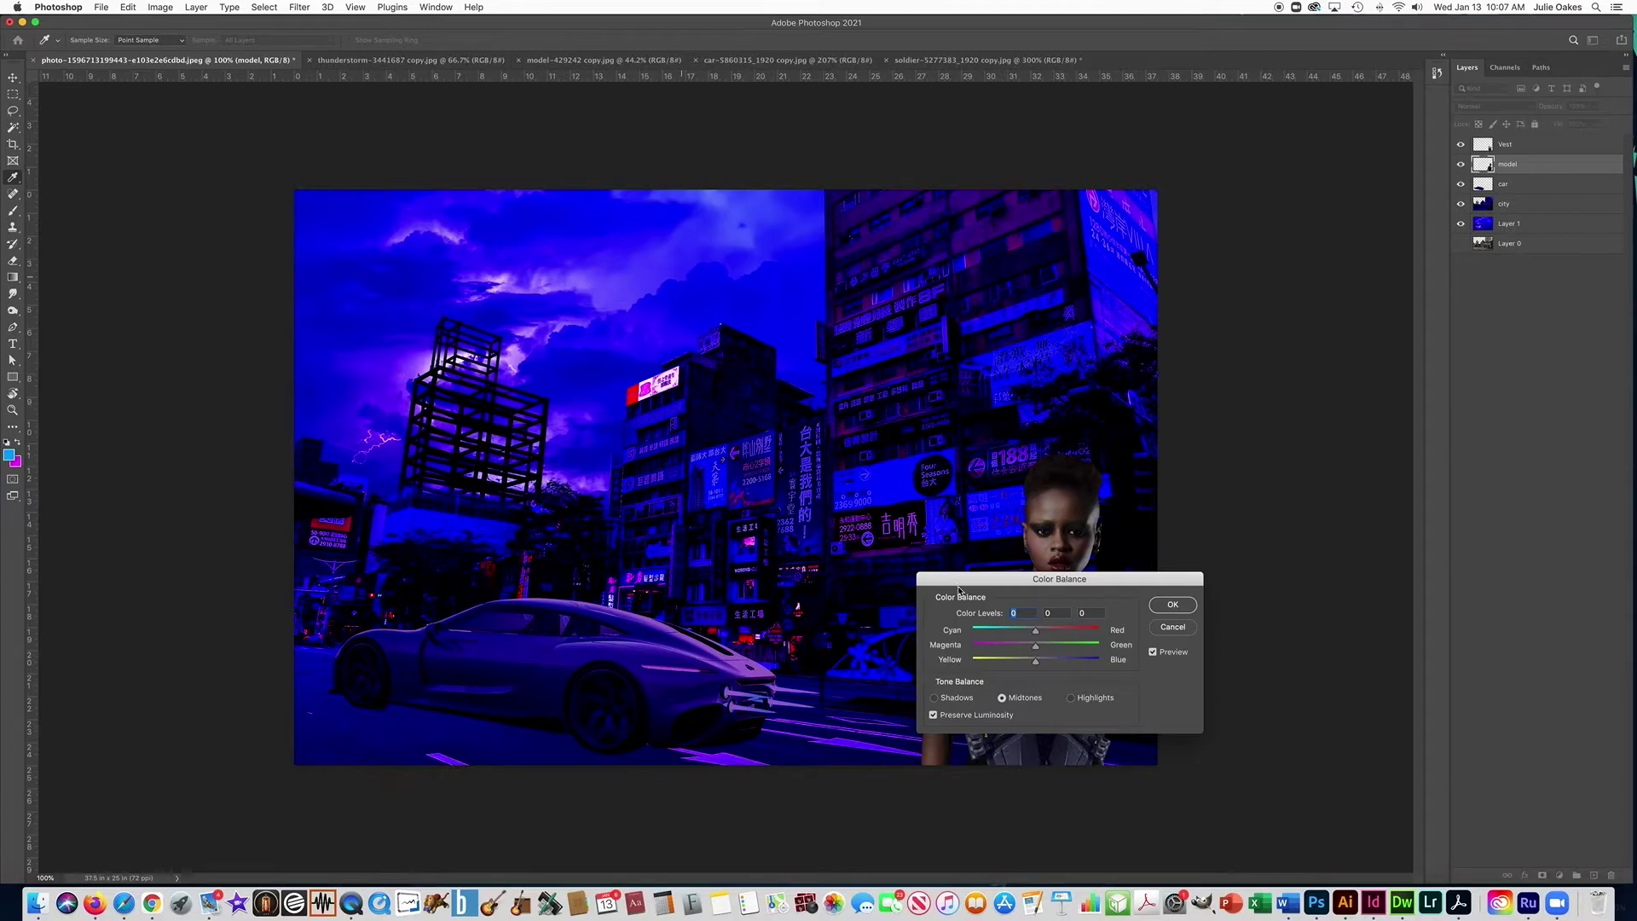
{"action": "left_click_drag", "start_coordinate": [1051, 579], "coordinate": [753, 355]}
{"action": "left_click_drag", "start_coordinate": [737, 411], "coordinate": [785, 443]}
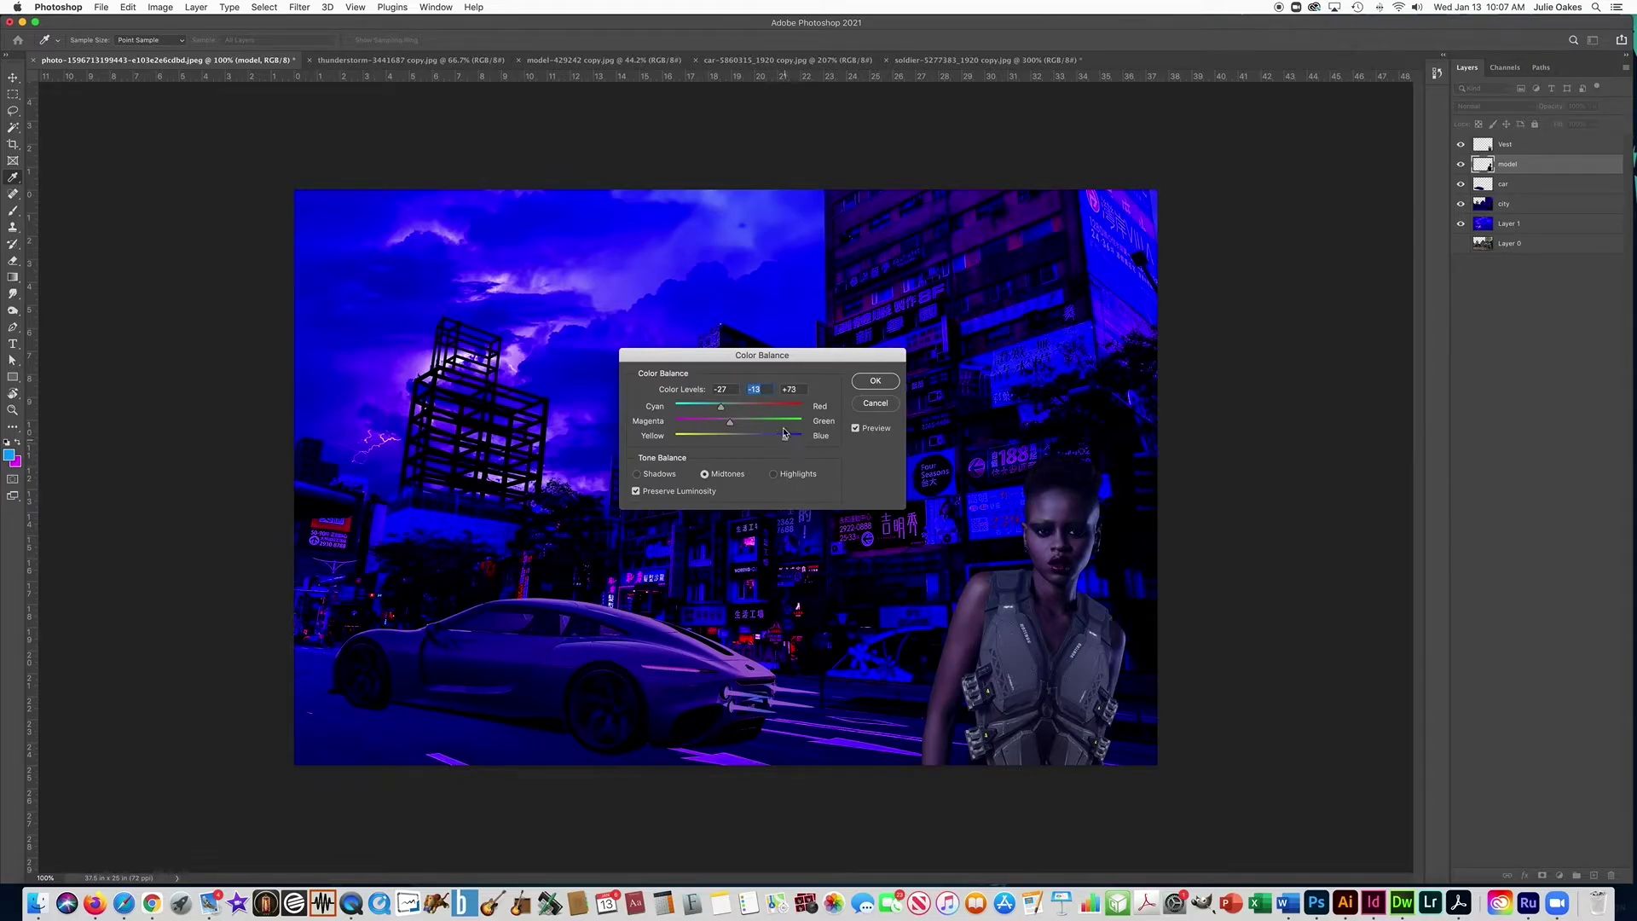
{"action": "left_click", "coordinate": [873, 385]}
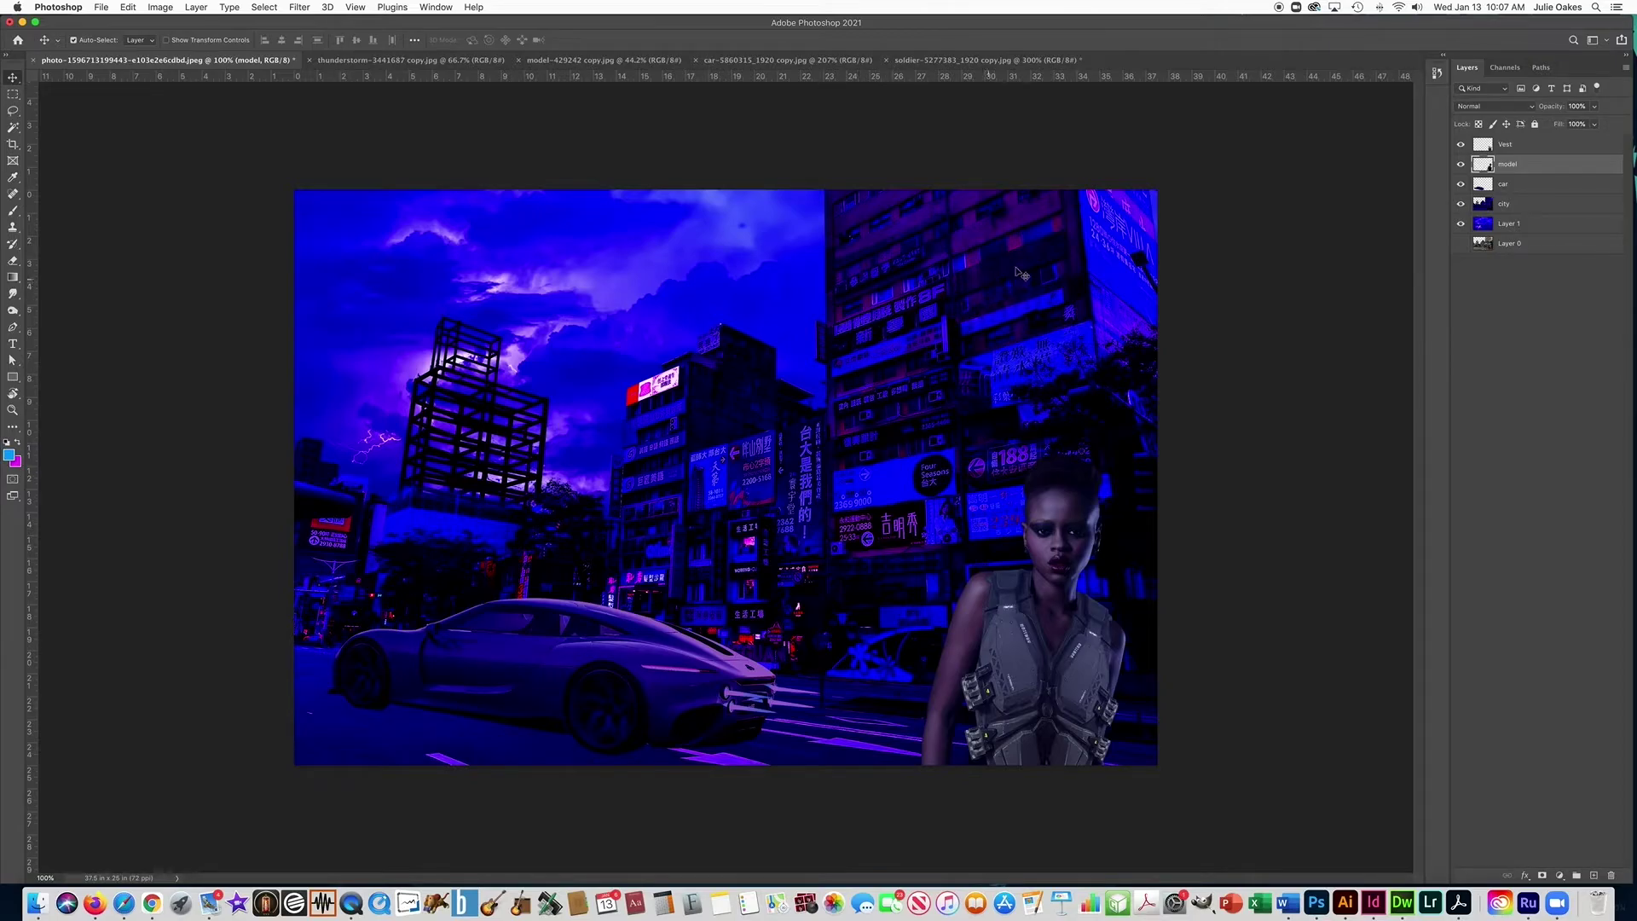
- Darken the Vest layer with Levels by lowering the output white level to 123
{"action": "left_click", "coordinate": [1511, 145]}
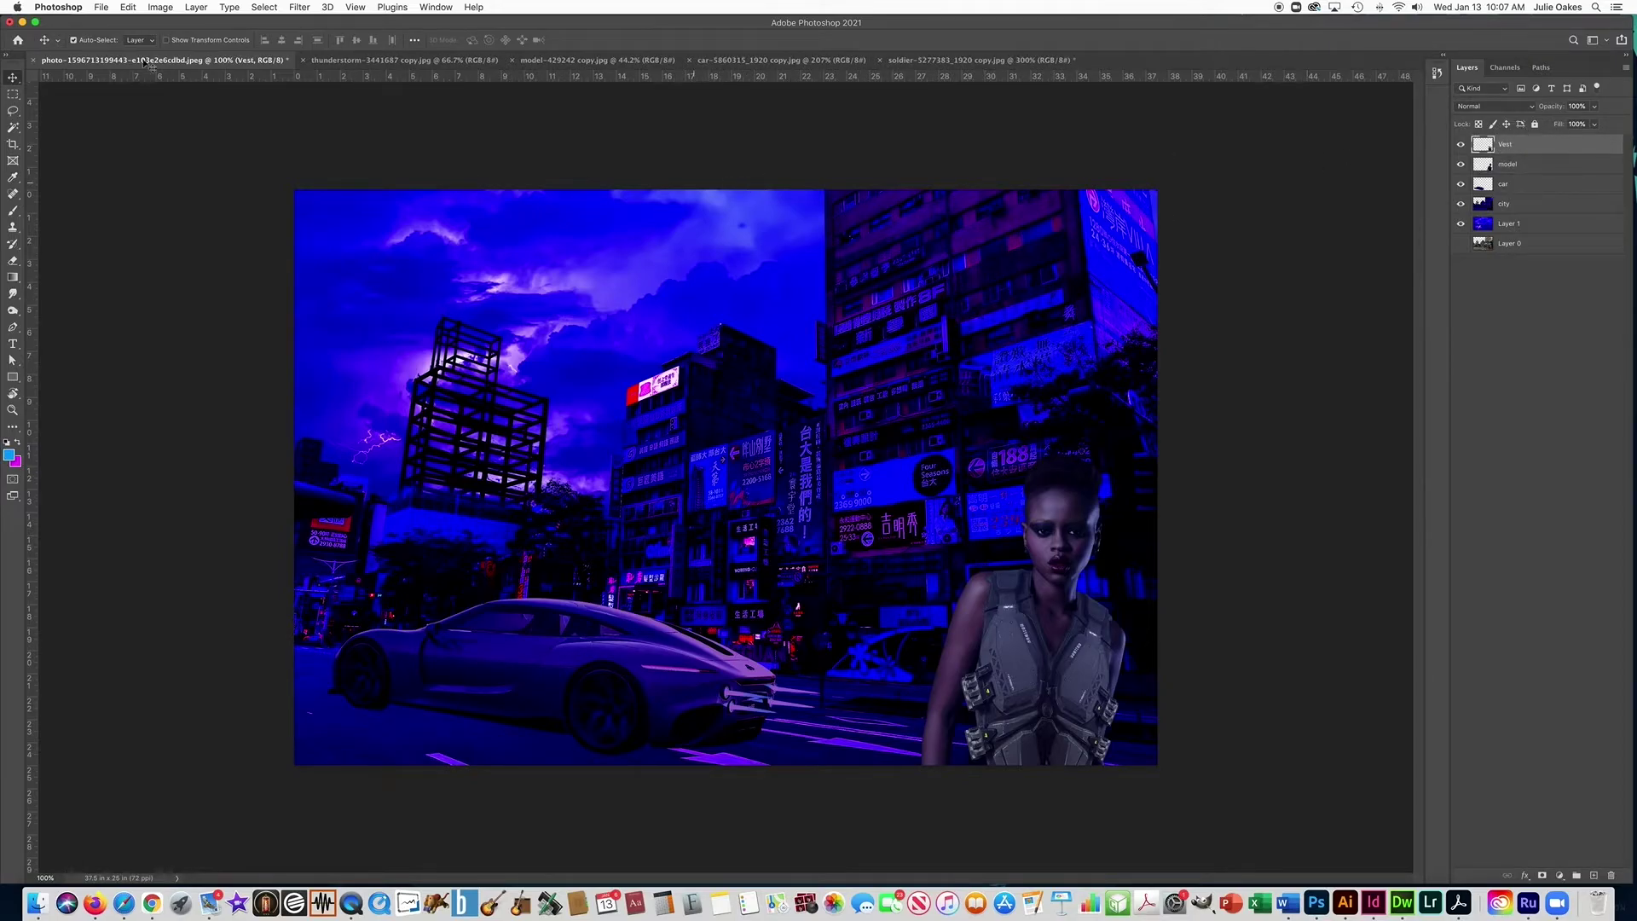
{"action": "left_click", "coordinate": [162, 7]}
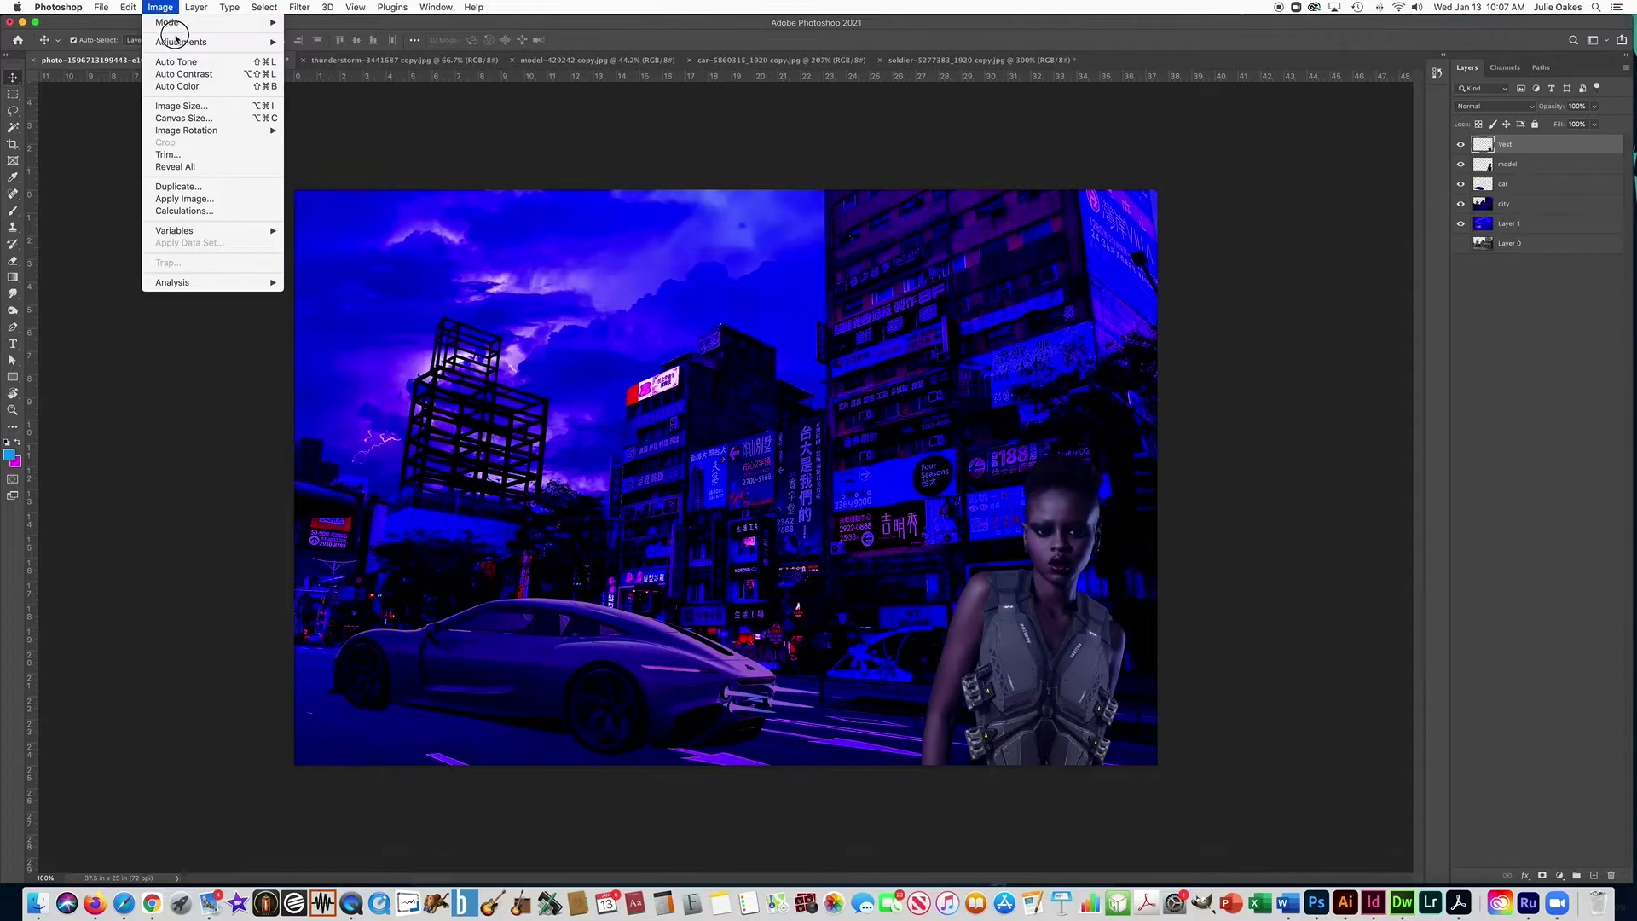
{"action": "mouse_move", "coordinate": [243, 42]}
{"action": "left_click", "coordinate": [313, 56]}
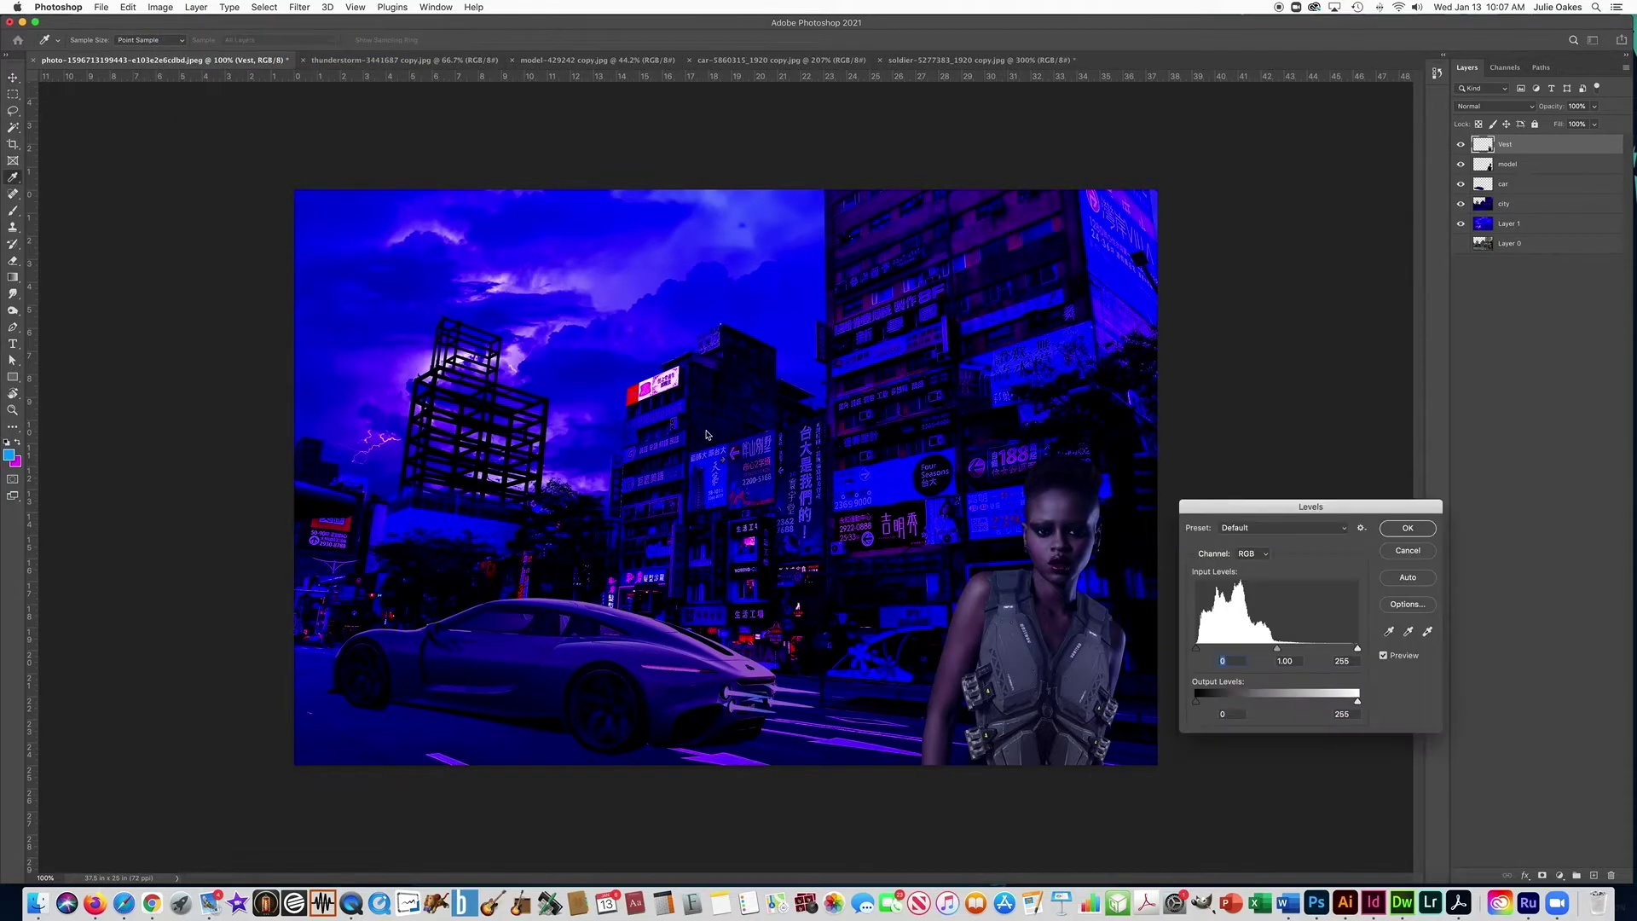
{"action": "left_click_drag", "start_coordinate": [1357, 701], "coordinate": [1275, 703]}
{"action": "left_click", "coordinate": [1399, 528]}
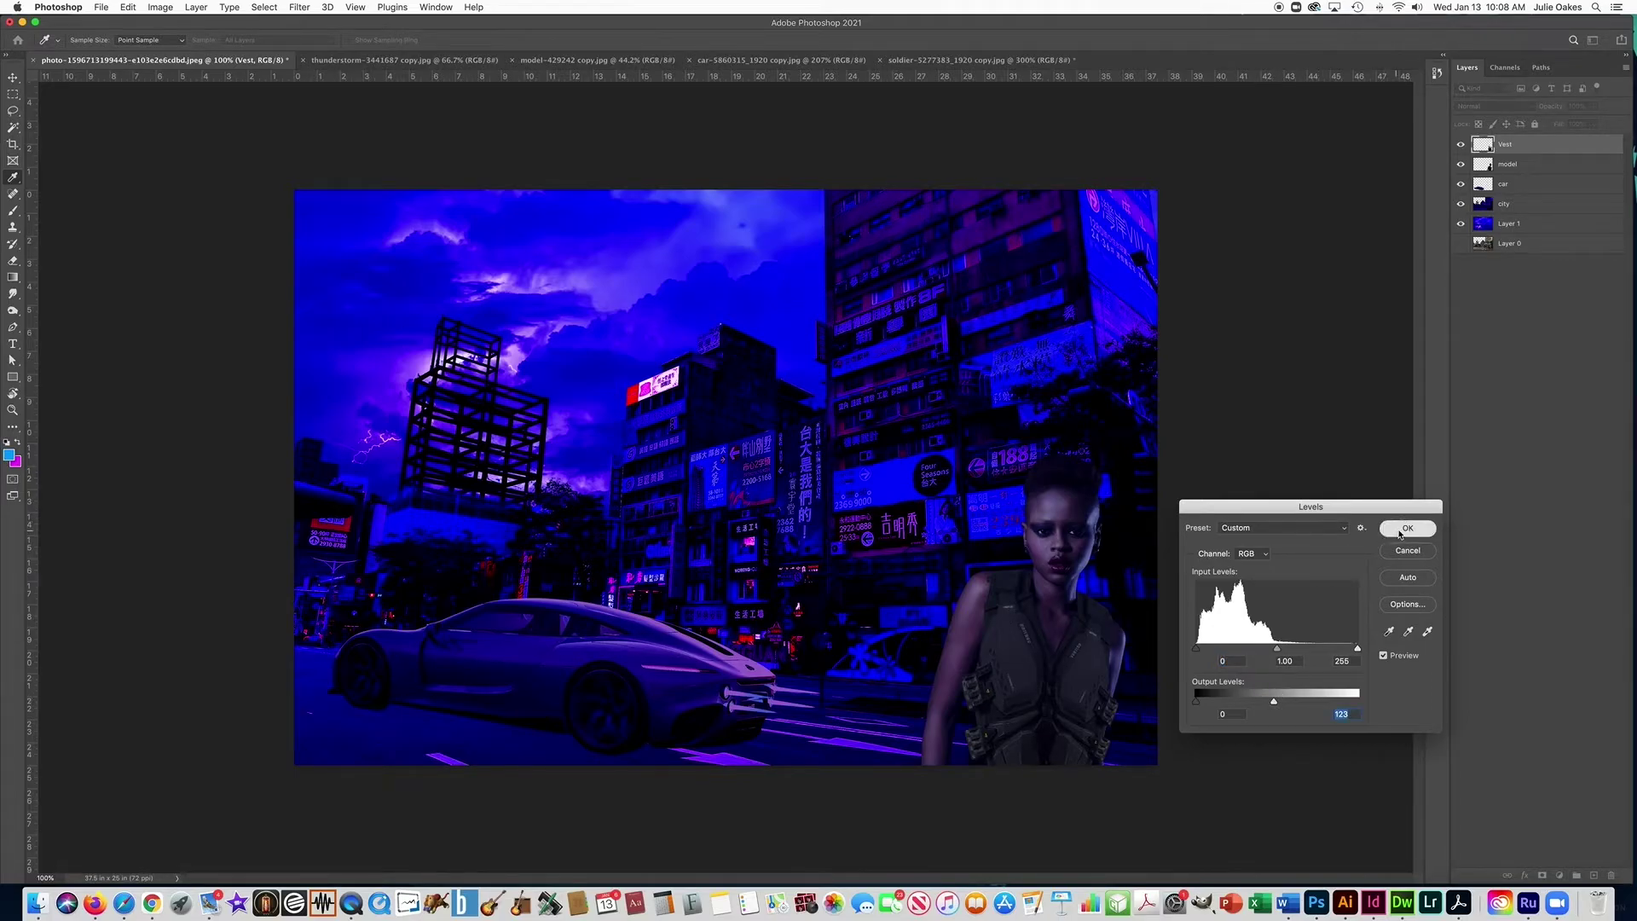
- Tint the vest purple-blue with Color Balance, setting the midtones to -20, -41, +22
{"action": "left_click", "coordinate": [161, 7]}
{"action": "mouse_move", "coordinate": [181, 42]}
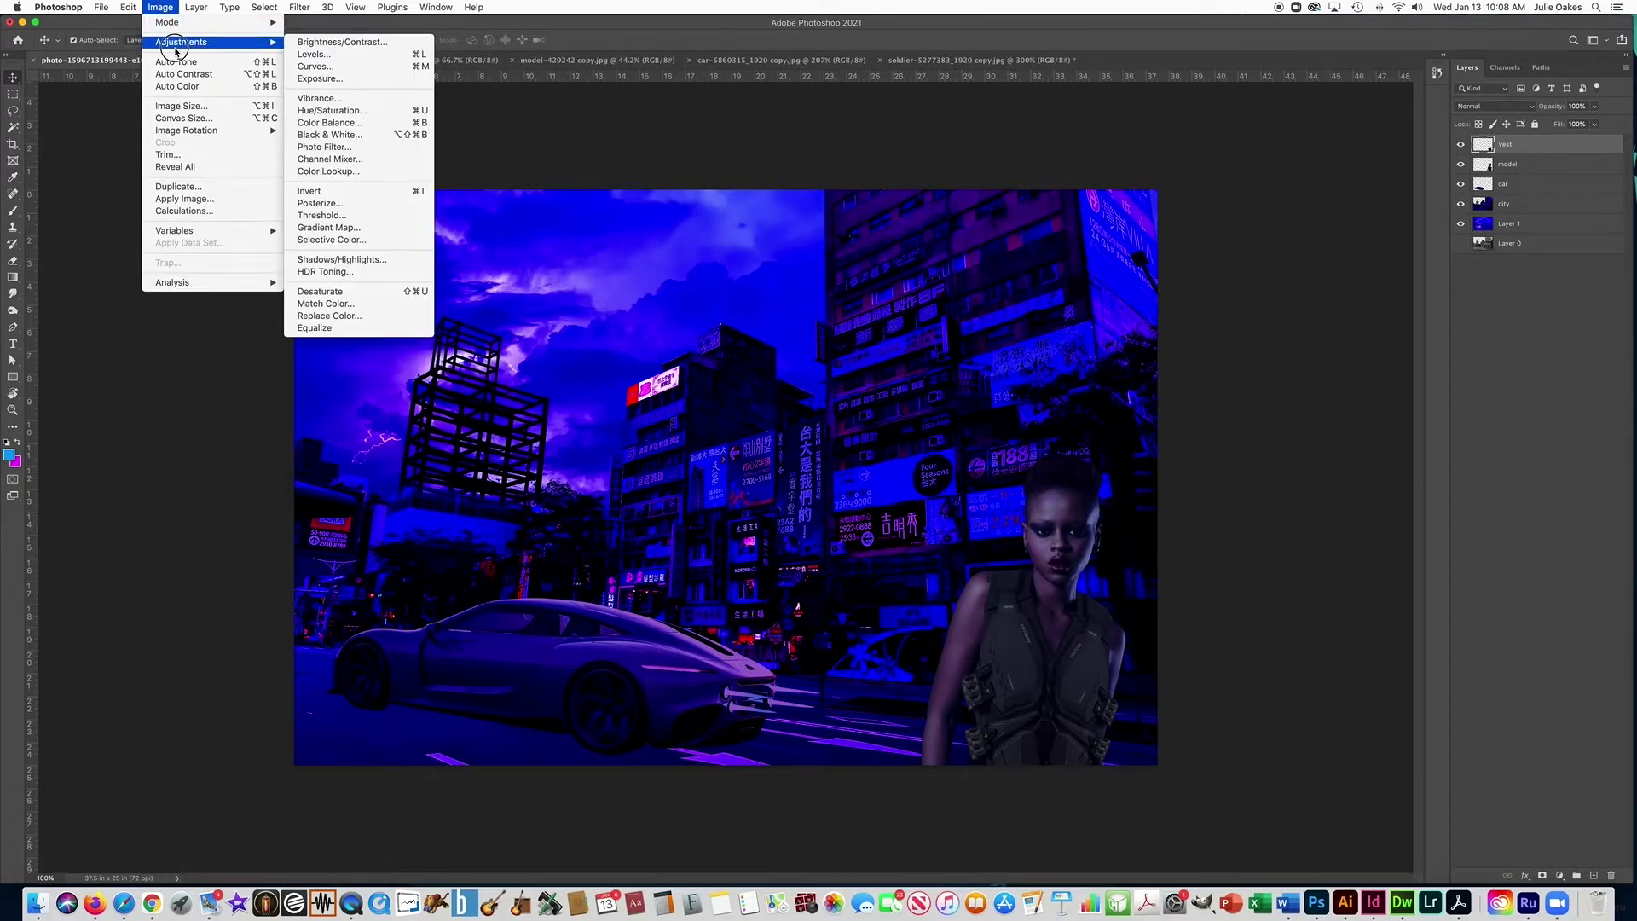
{"action": "left_click", "coordinate": [329, 122]}
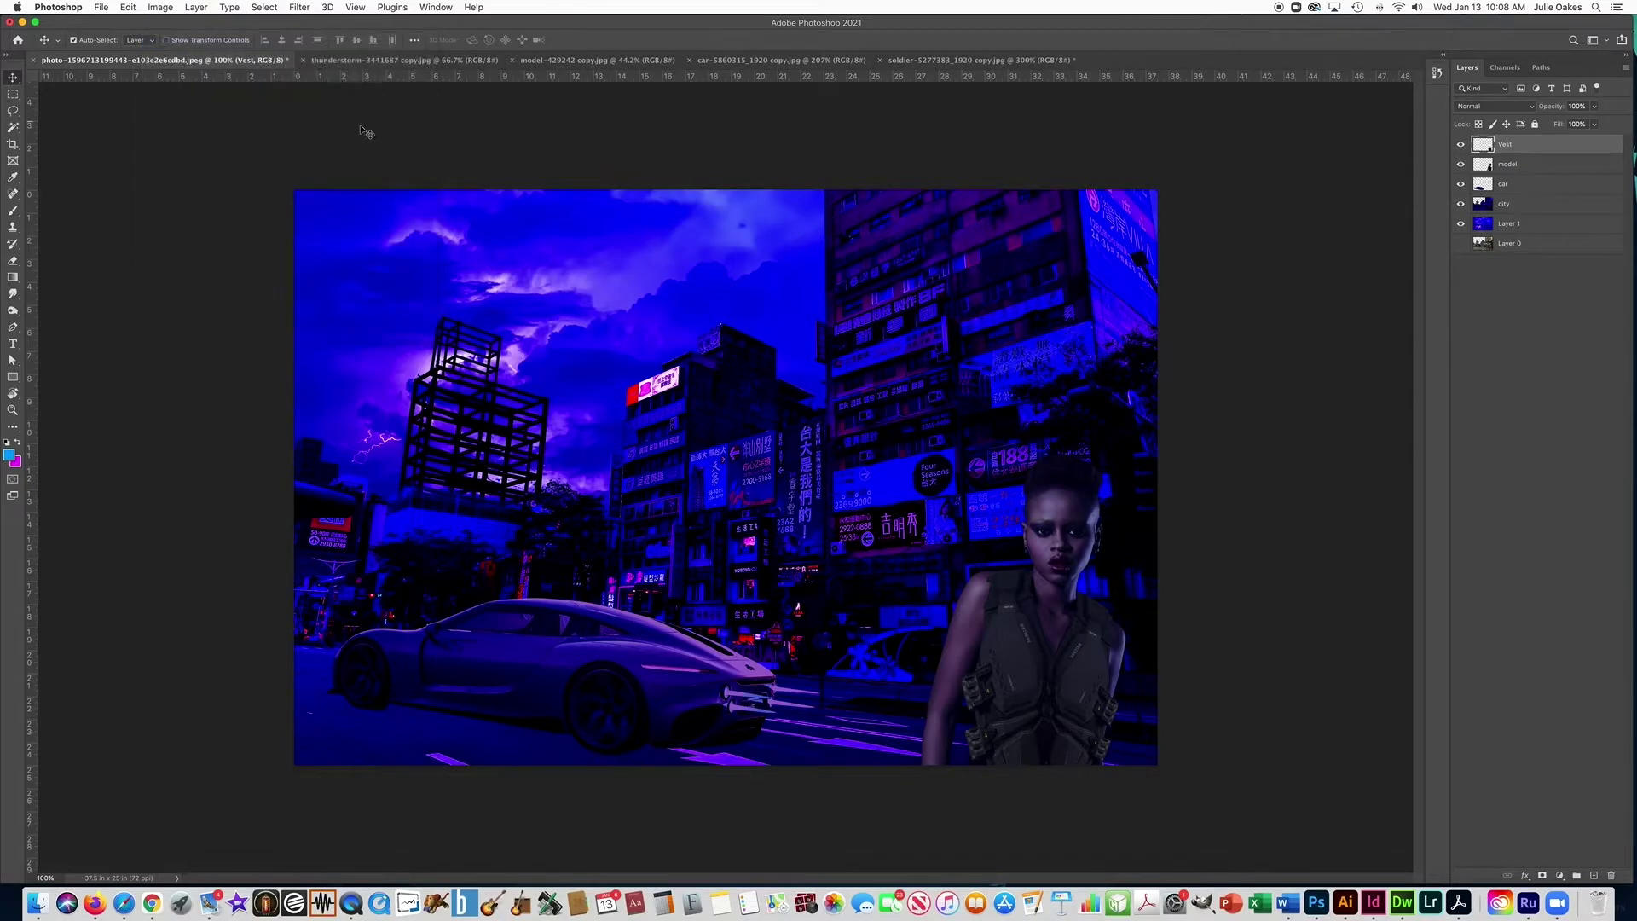
{"action": "left_click_drag", "start_coordinate": [739, 407], "coordinate": [752, 439]}
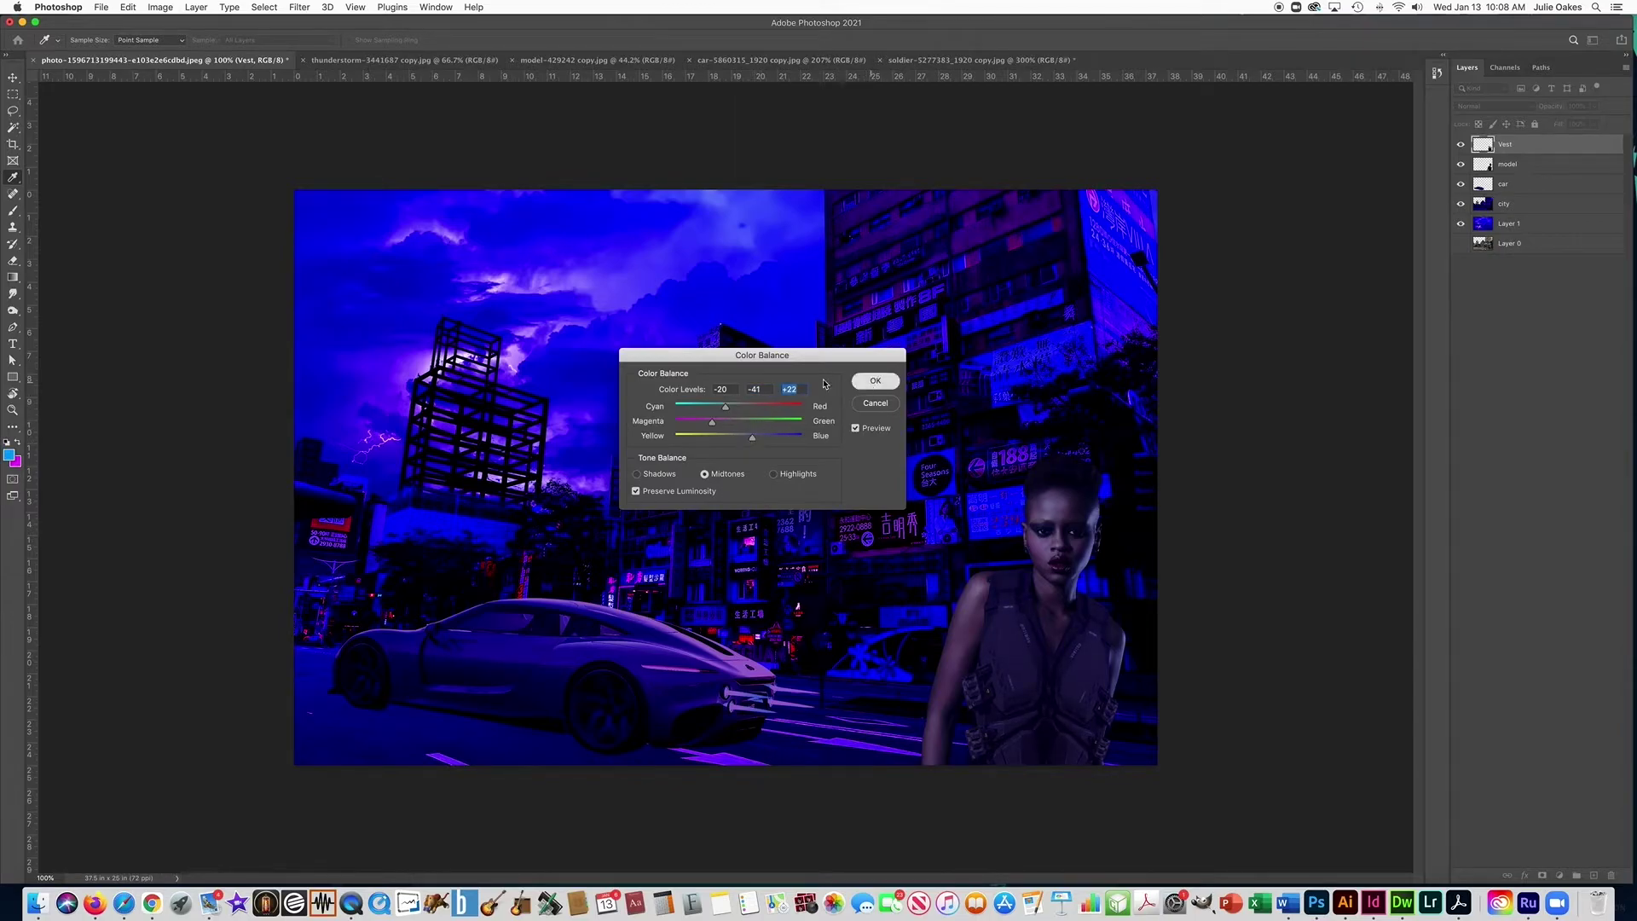
{"action": "key", "text": "Return"}
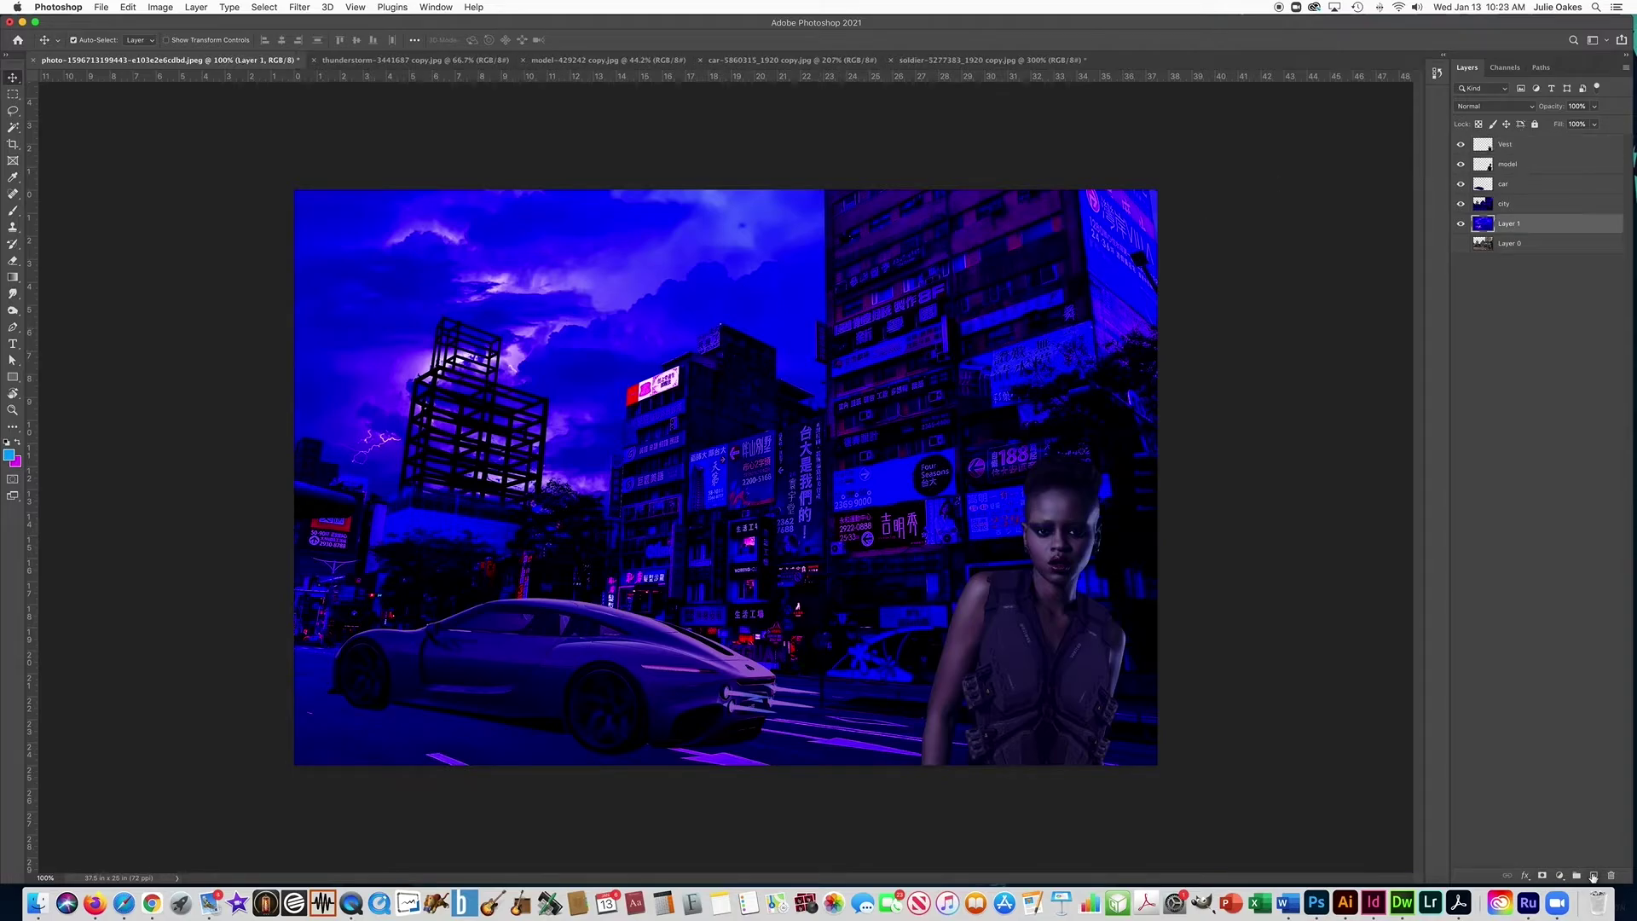
- Add a new layer directly below the city layer and name it "shadows"
{"action": "left_click", "coordinate": [1594, 877]}
{"action": "type", "text": "sa"}
{"action": "type", "text": "adows"}
{"action": "key", "text": "Return"}
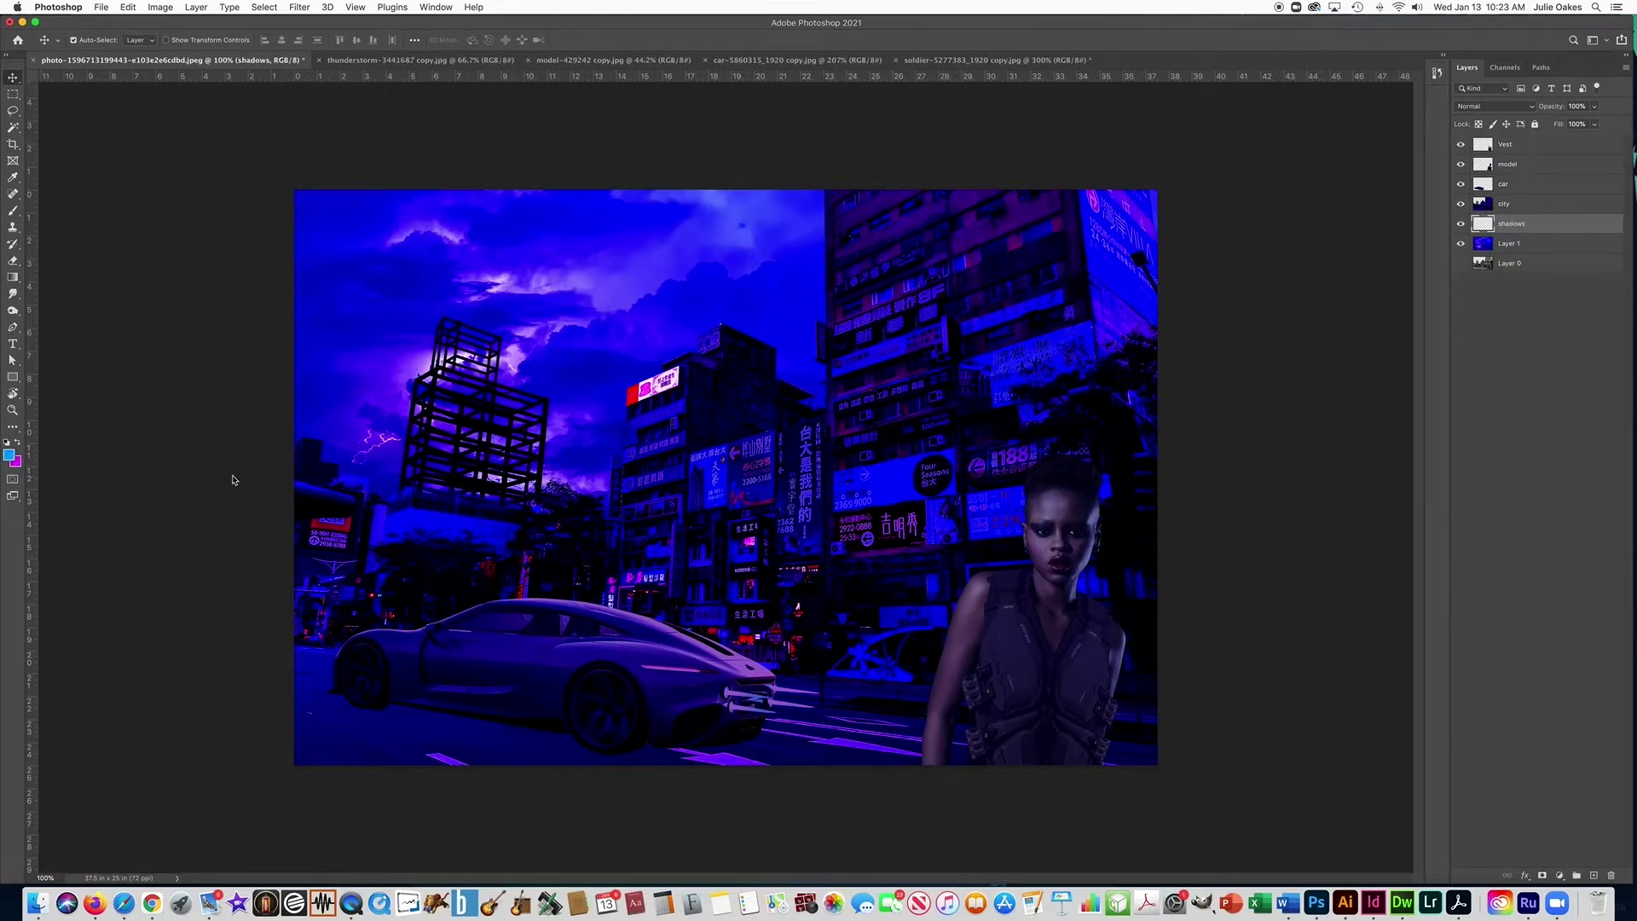
- Set the foreground color to pure black (000000)
{"action": "left_click", "coordinate": [9, 455]}
{"action": "left_click_drag", "start_coordinate": [478, 659], "coordinate": [604, 705]}
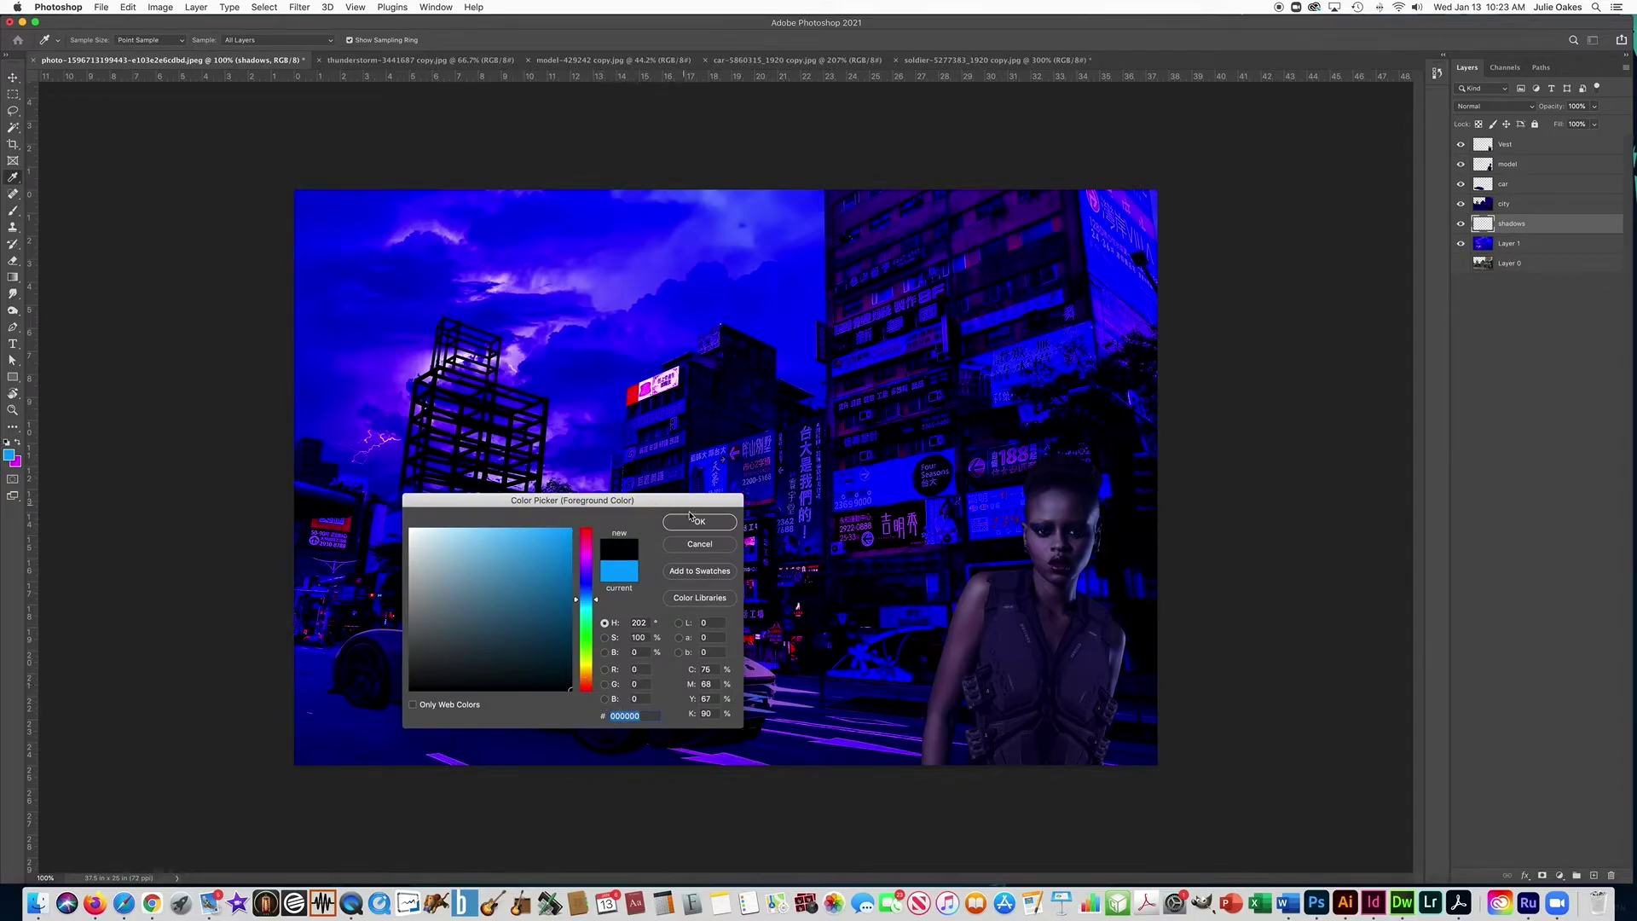
{"action": "key", "text": "Return"}
{"action": "key", "text": "v"}
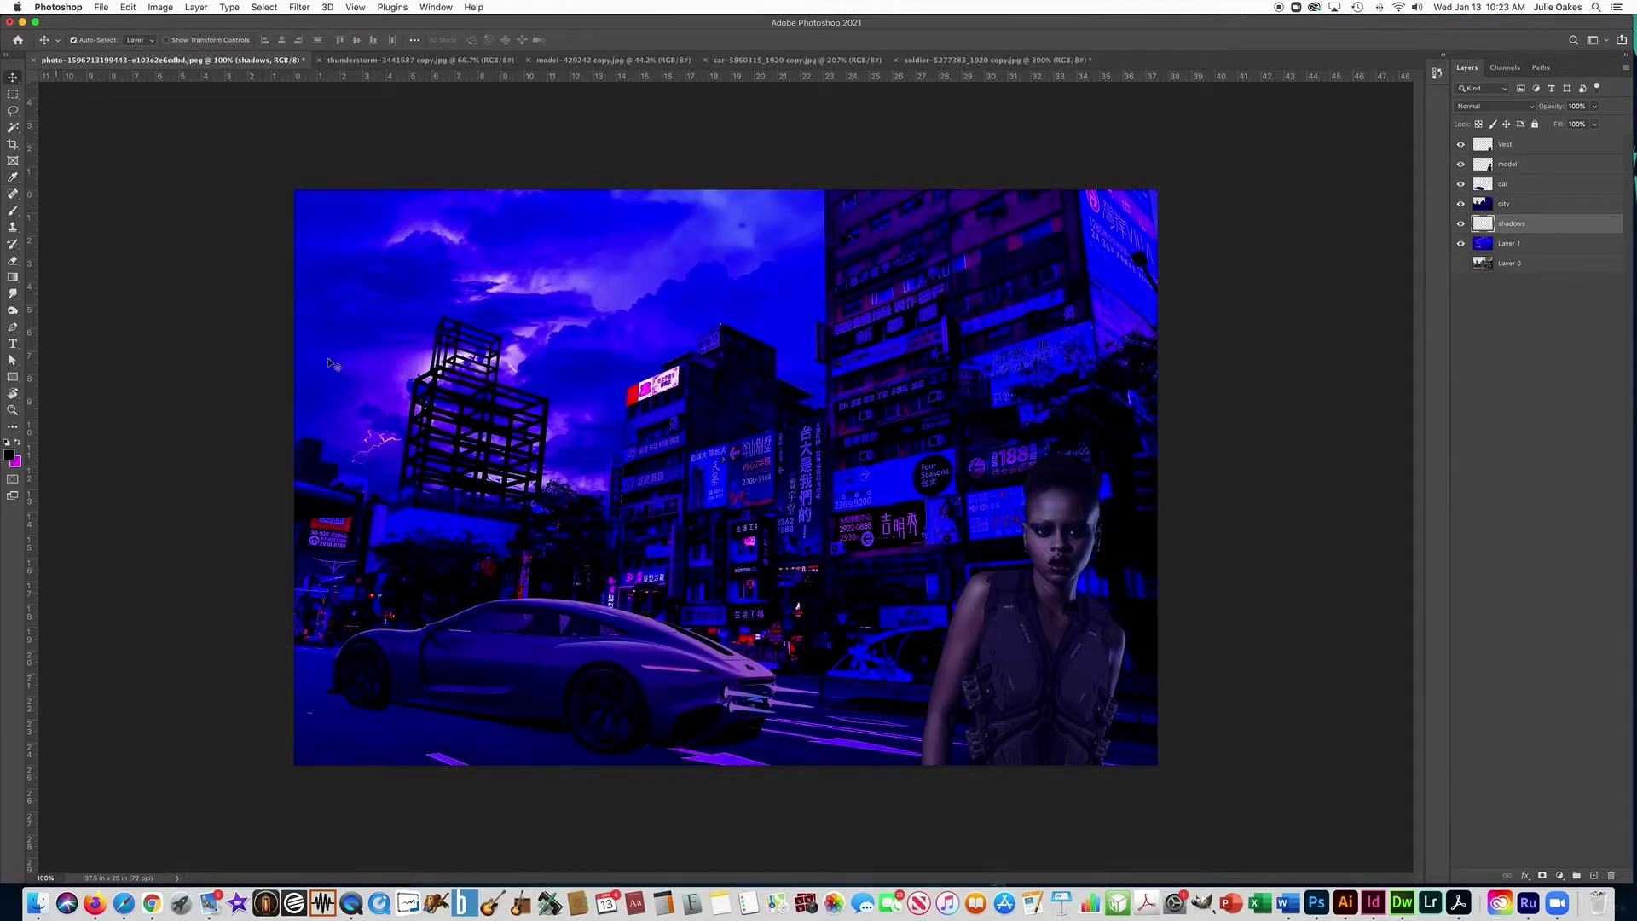
- Move the shadows layer above the city layer and paint a soft black shadow on the street beneath the car with an enlarged brush
{"action": "left_click", "coordinate": [13, 212]}
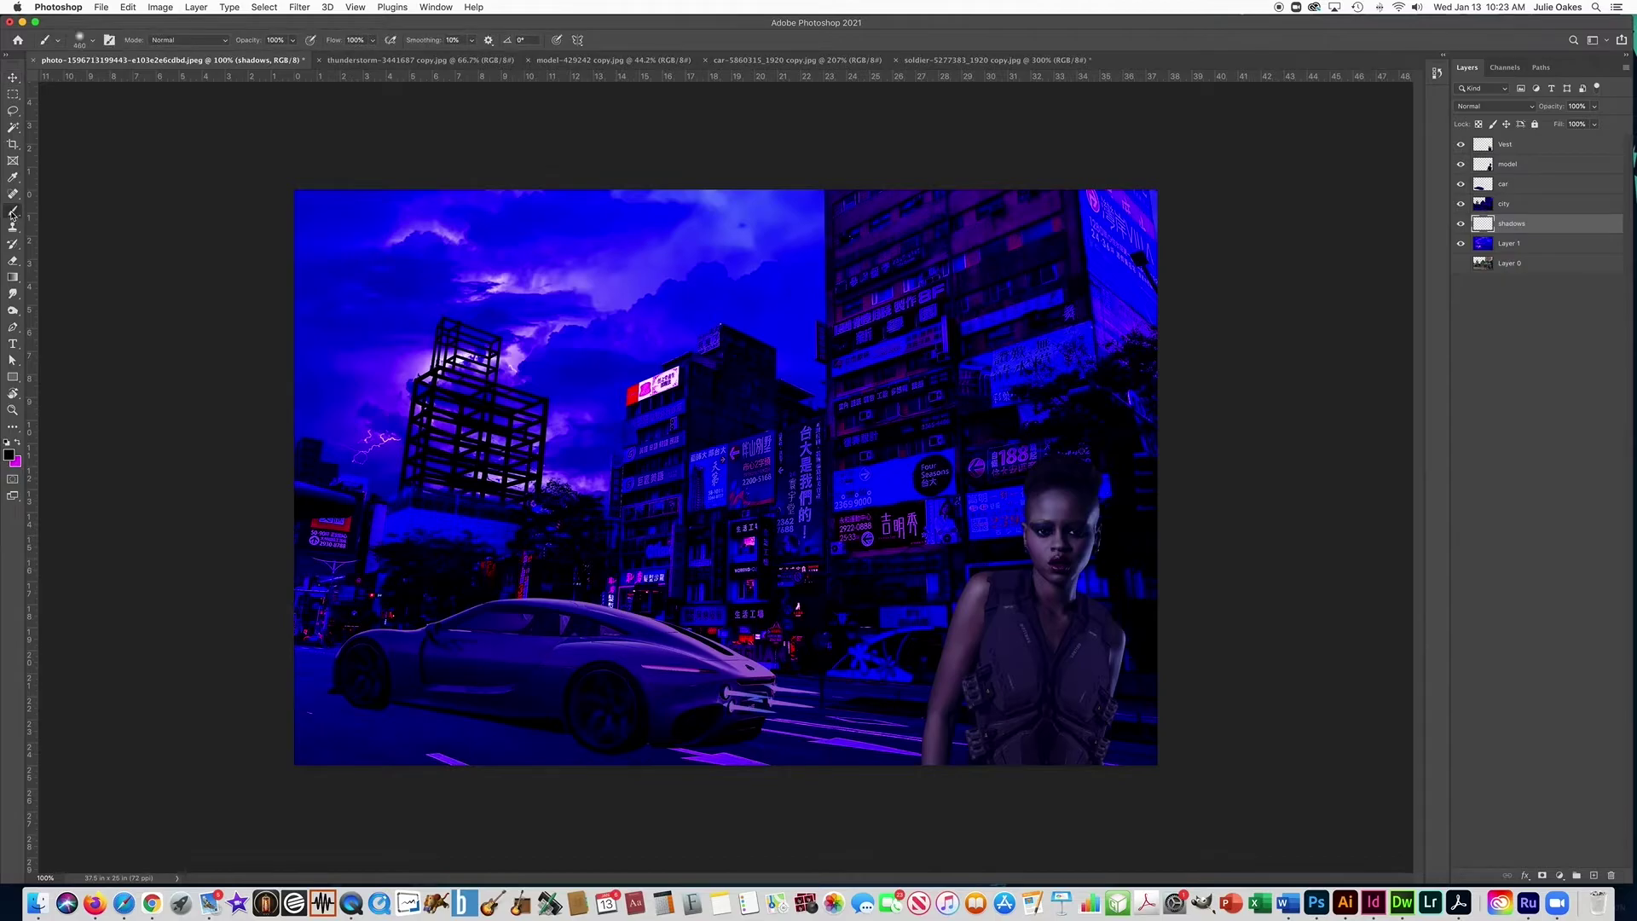
{"action": "left_click", "coordinate": [80, 39]}
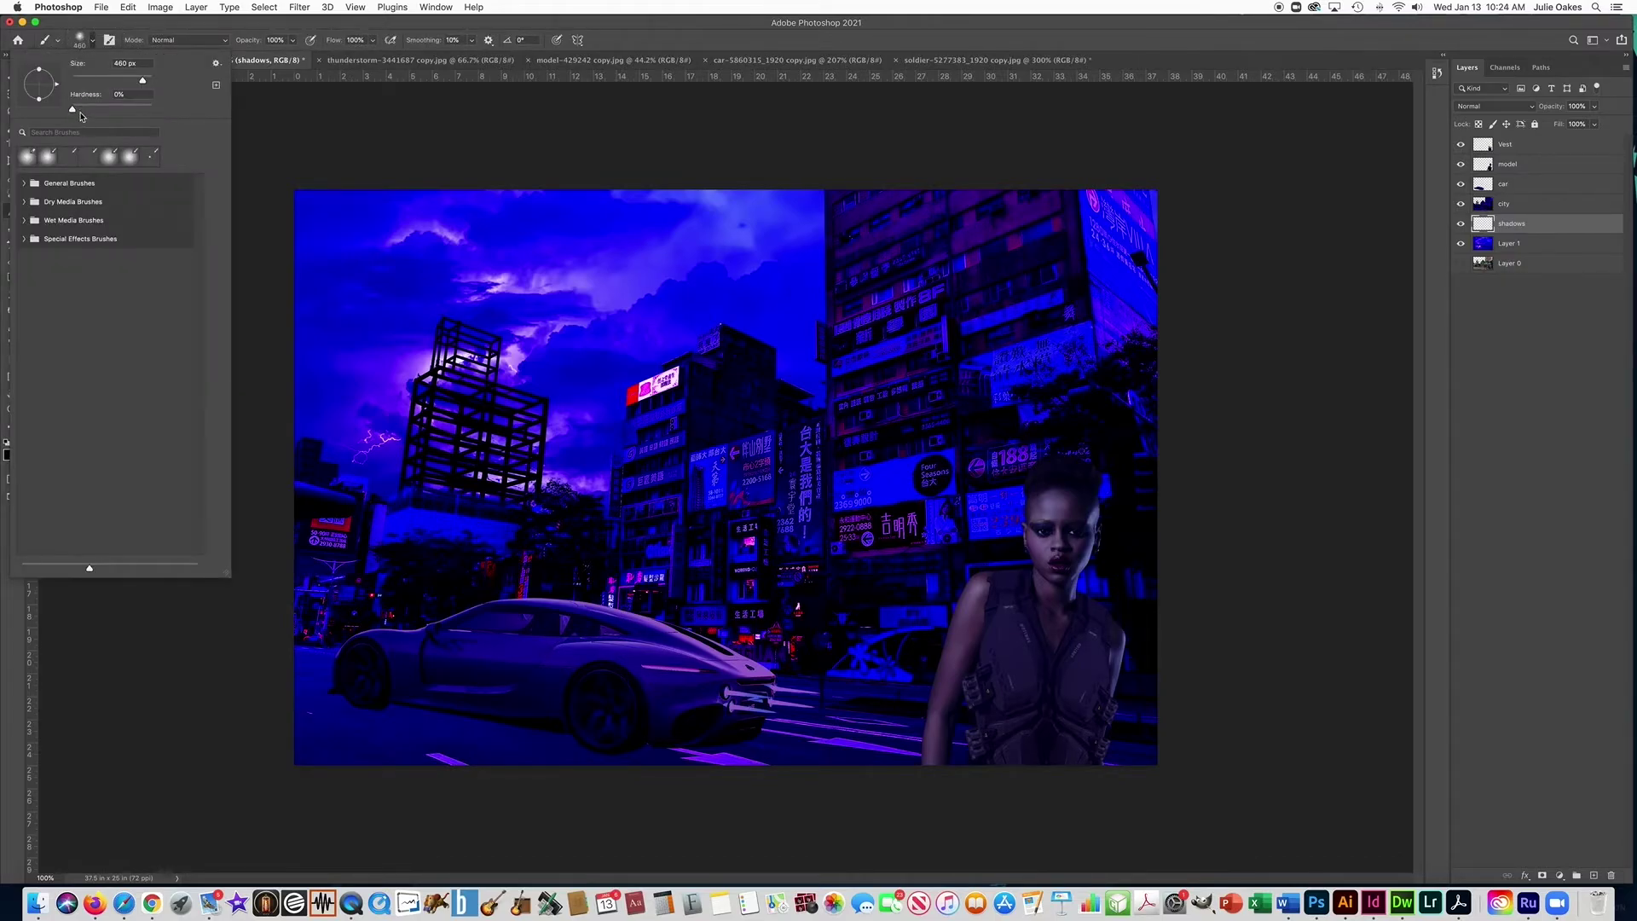
{"action": "left_click", "coordinate": [297, 138]}
{"action": "key", "text": "bracketright"}
{"action": "key", "text": "bracketright"}
{"action": "key", "text": "bracketright"}
{"action": "key", "text": "bracketright"}
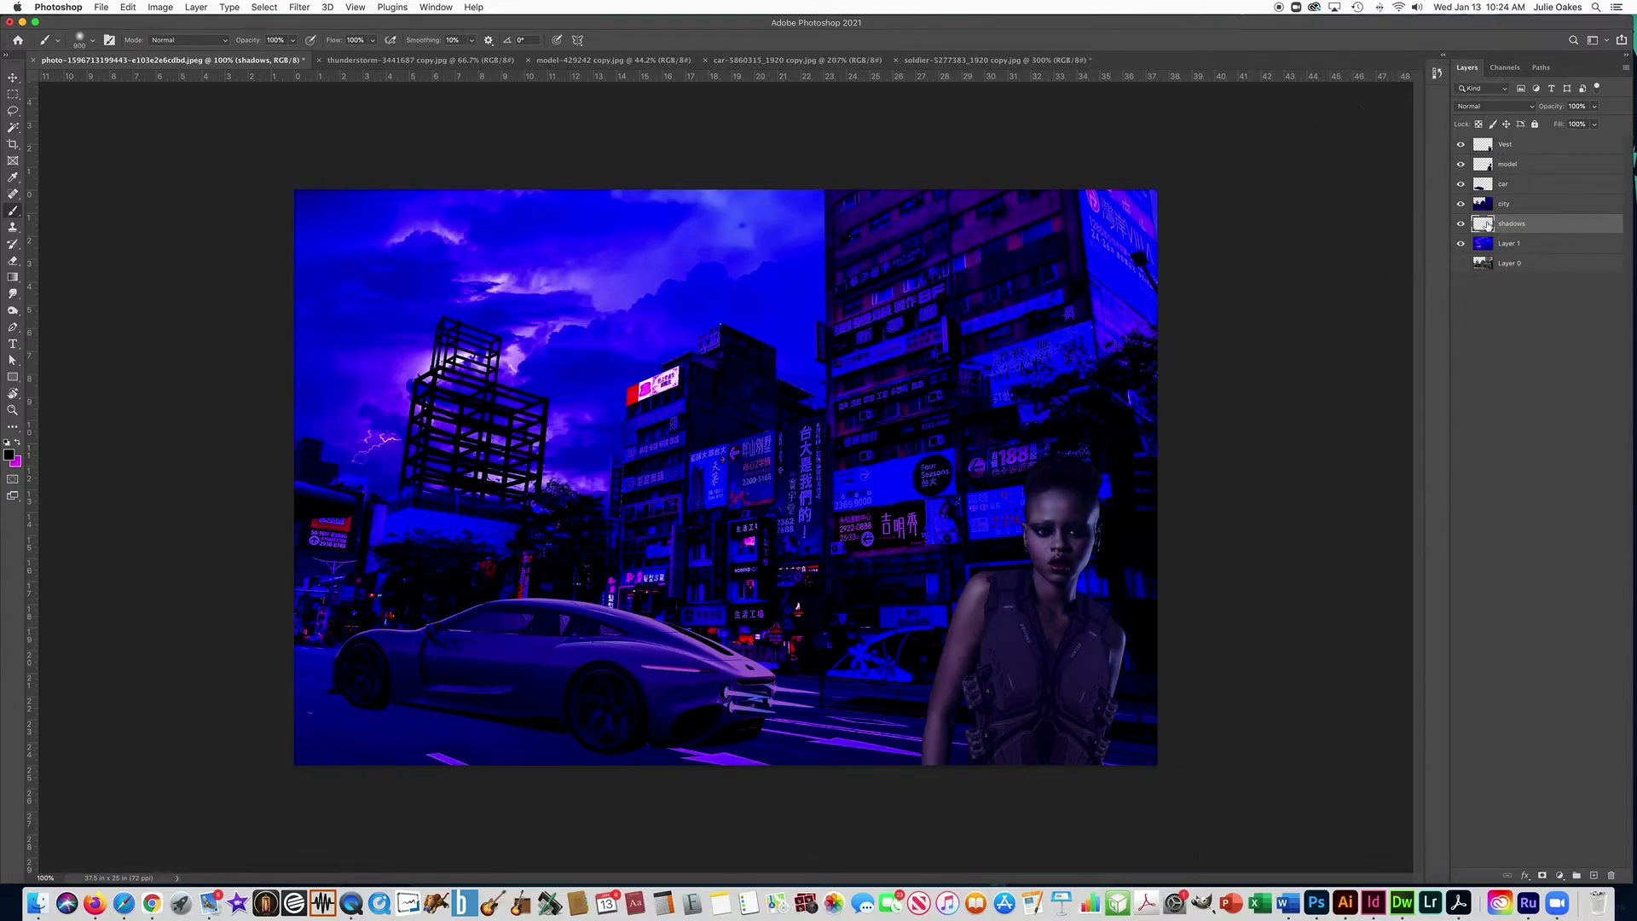
{"action": "left_click_drag", "start_coordinate": [1505, 206], "coordinate": [1507, 199]}
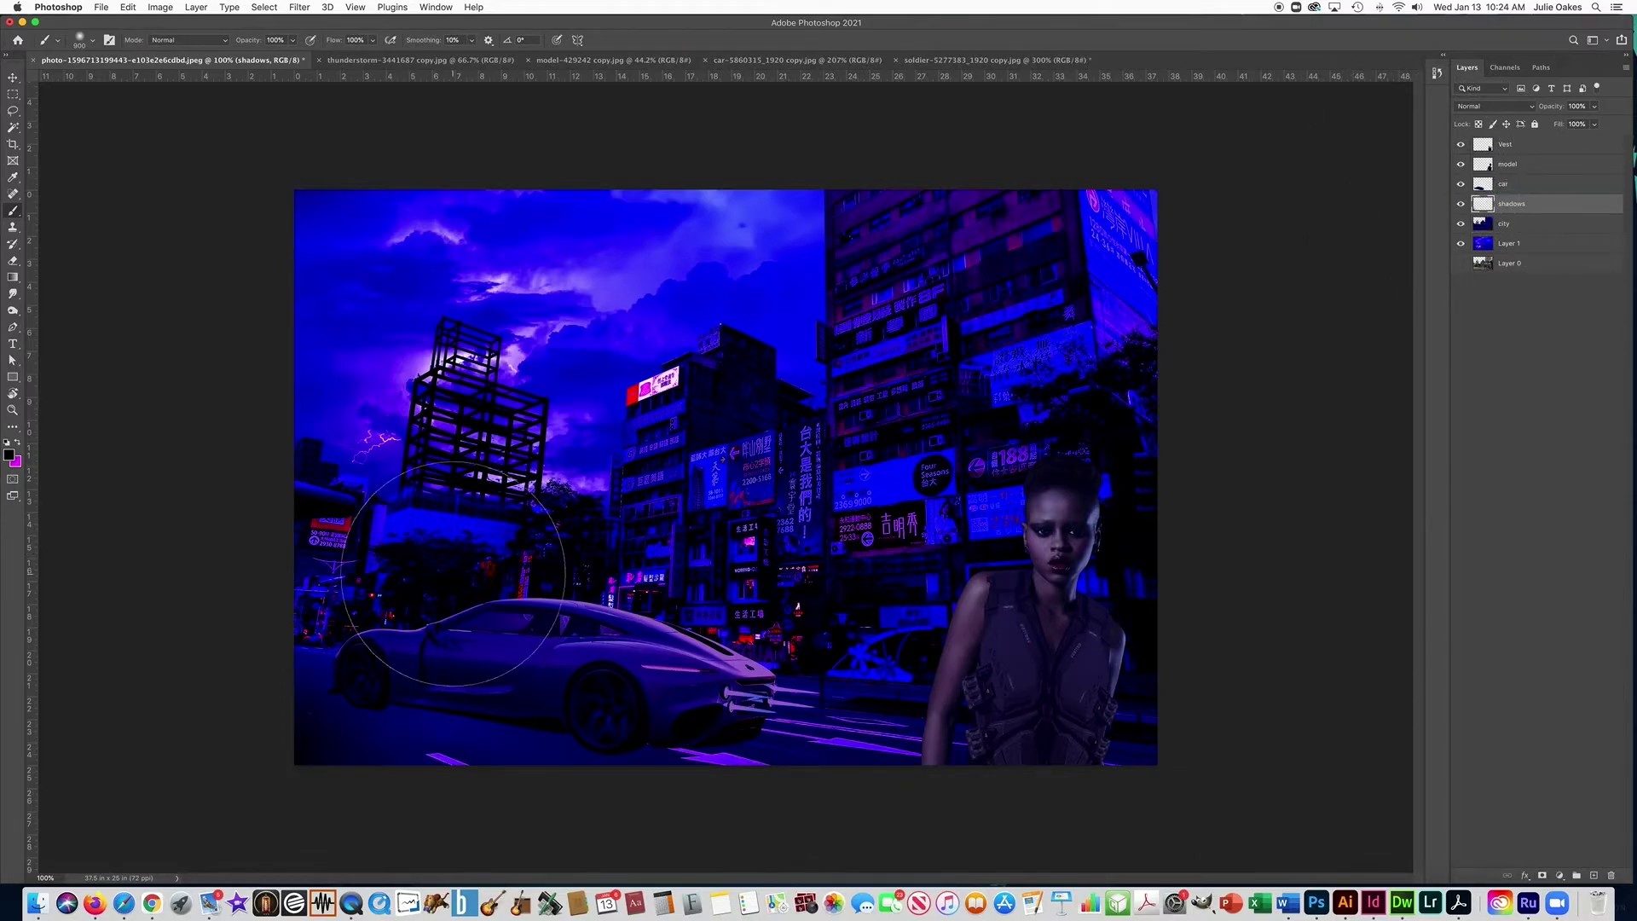
{"action": "mouse_move", "coordinate": [377, 783]}
{"action": "left_mouse_down"}
{"action": "mouse_move", "coordinate": [475, 797]}
{"action": "mouse_move", "coordinate": [651, 778]}
{"action": "mouse_move", "coordinate": [447, 777]}
{"action": "left_mouse_up"}
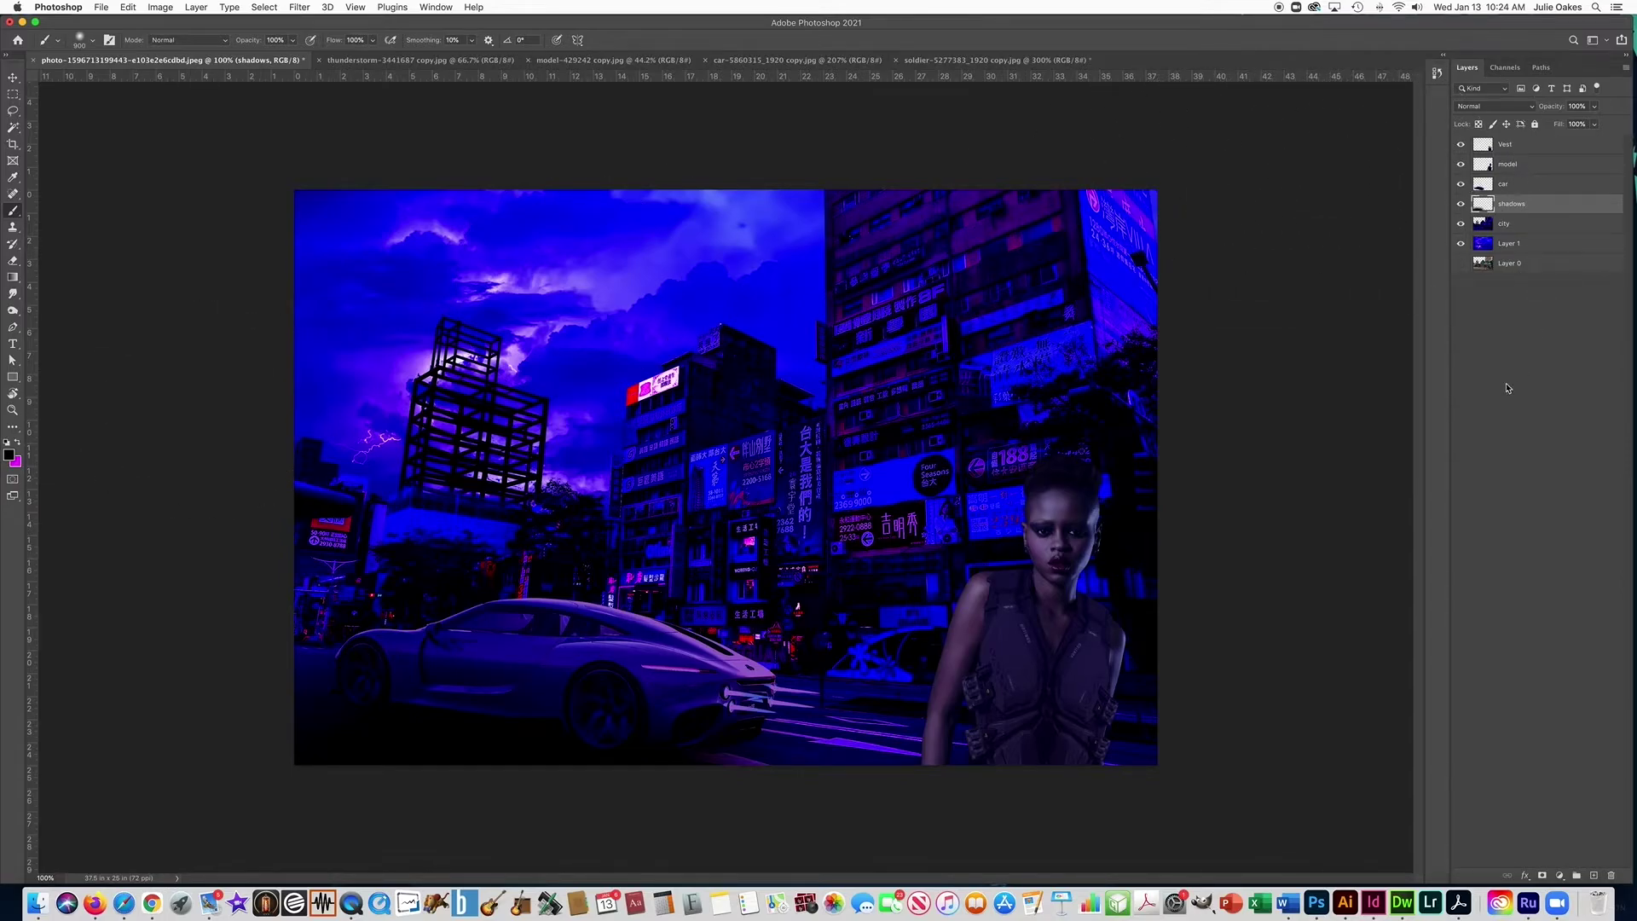
- Add a new layer named "glows" and move it to the top of the layer stack
{"action": "left_click", "coordinate": [1593, 876]}
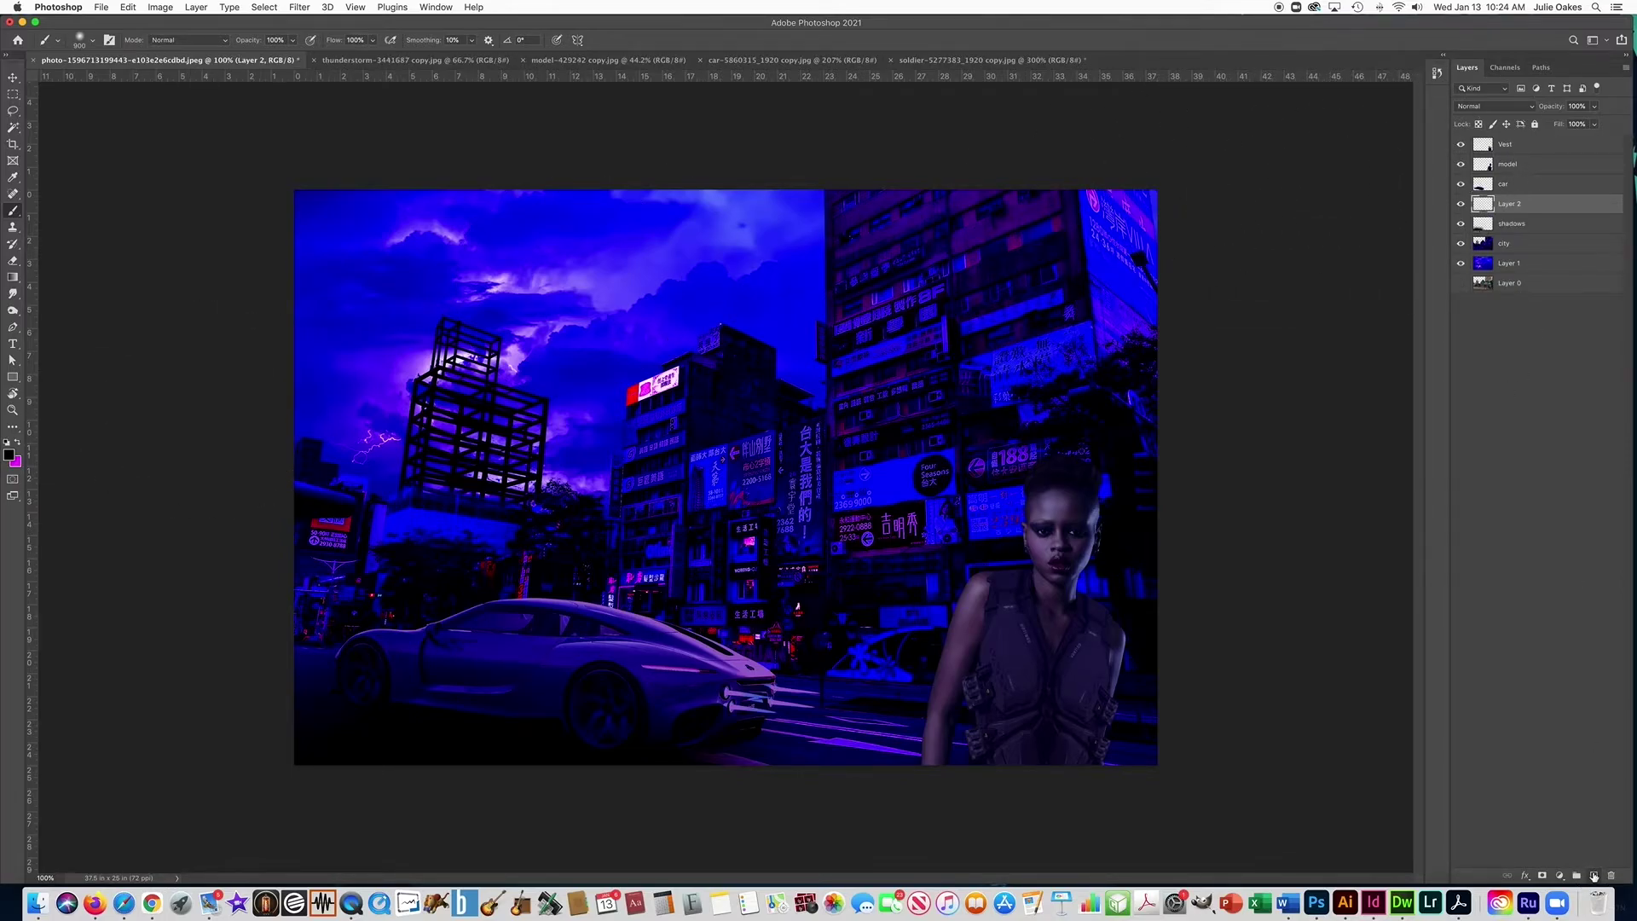
{"action": "double_click", "coordinate": [1508, 206]}
{"action": "type", "text": "glows"}
{"action": "key", "text": "Return"}
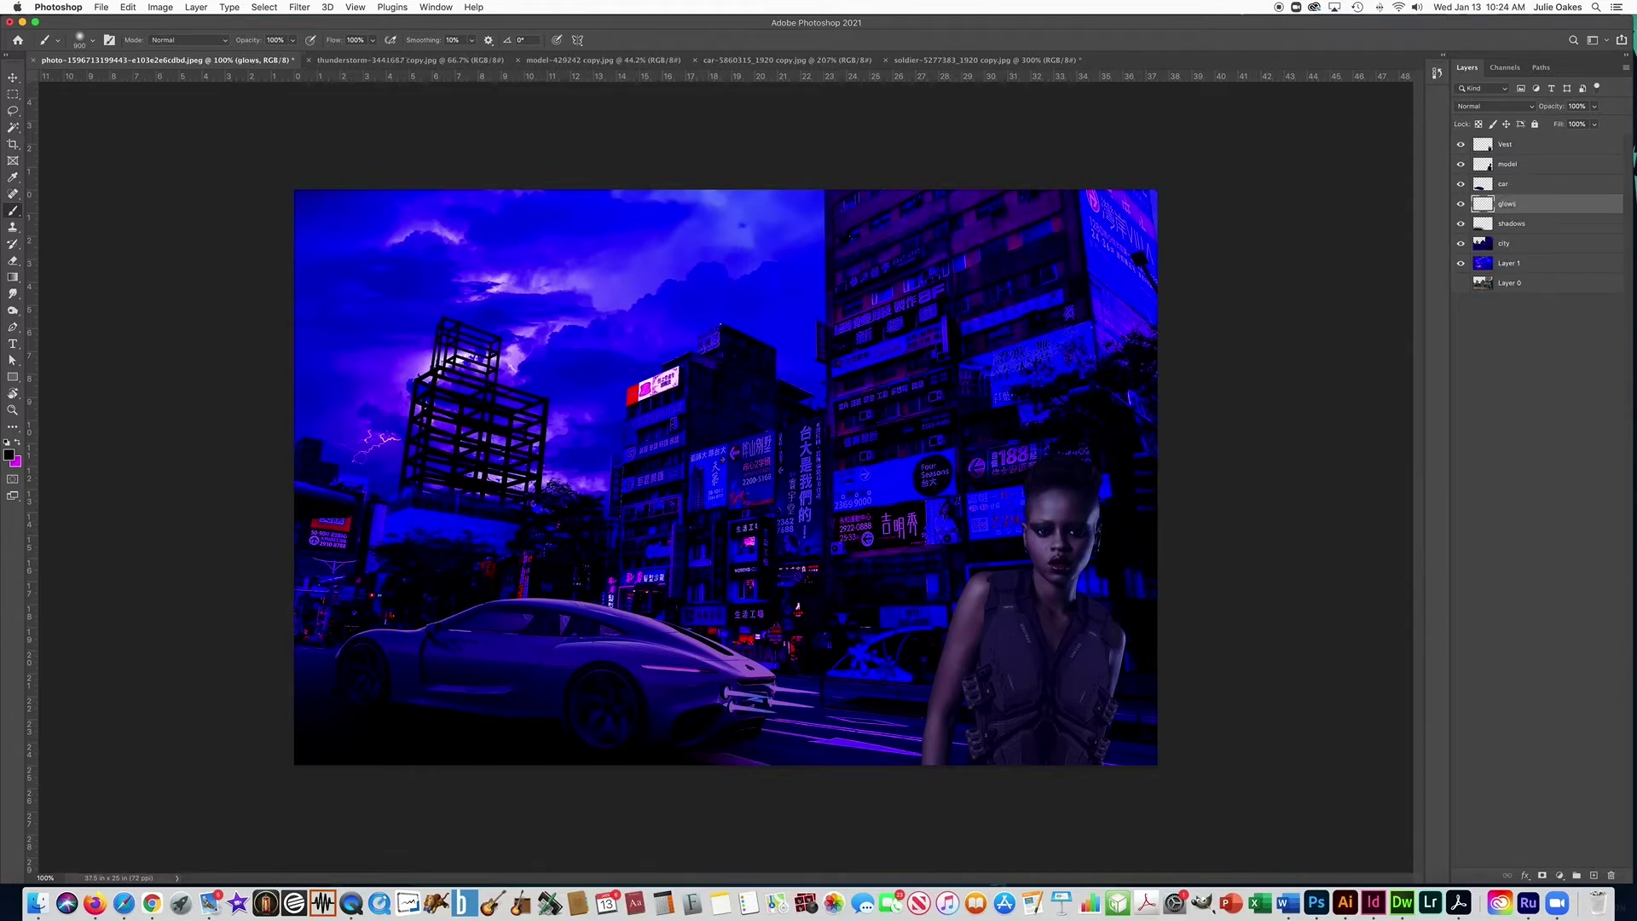
{"action": "left_click_drag", "start_coordinate": [1519, 205], "coordinate": [1521, 197]}
{"action": "left_click_drag", "start_coordinate": [1520, 196], "coordinate": [1524, 187]}
- Load the model layer's transparency as a new selection
{"action": "left_click", "coordinate": [1525, 186]}
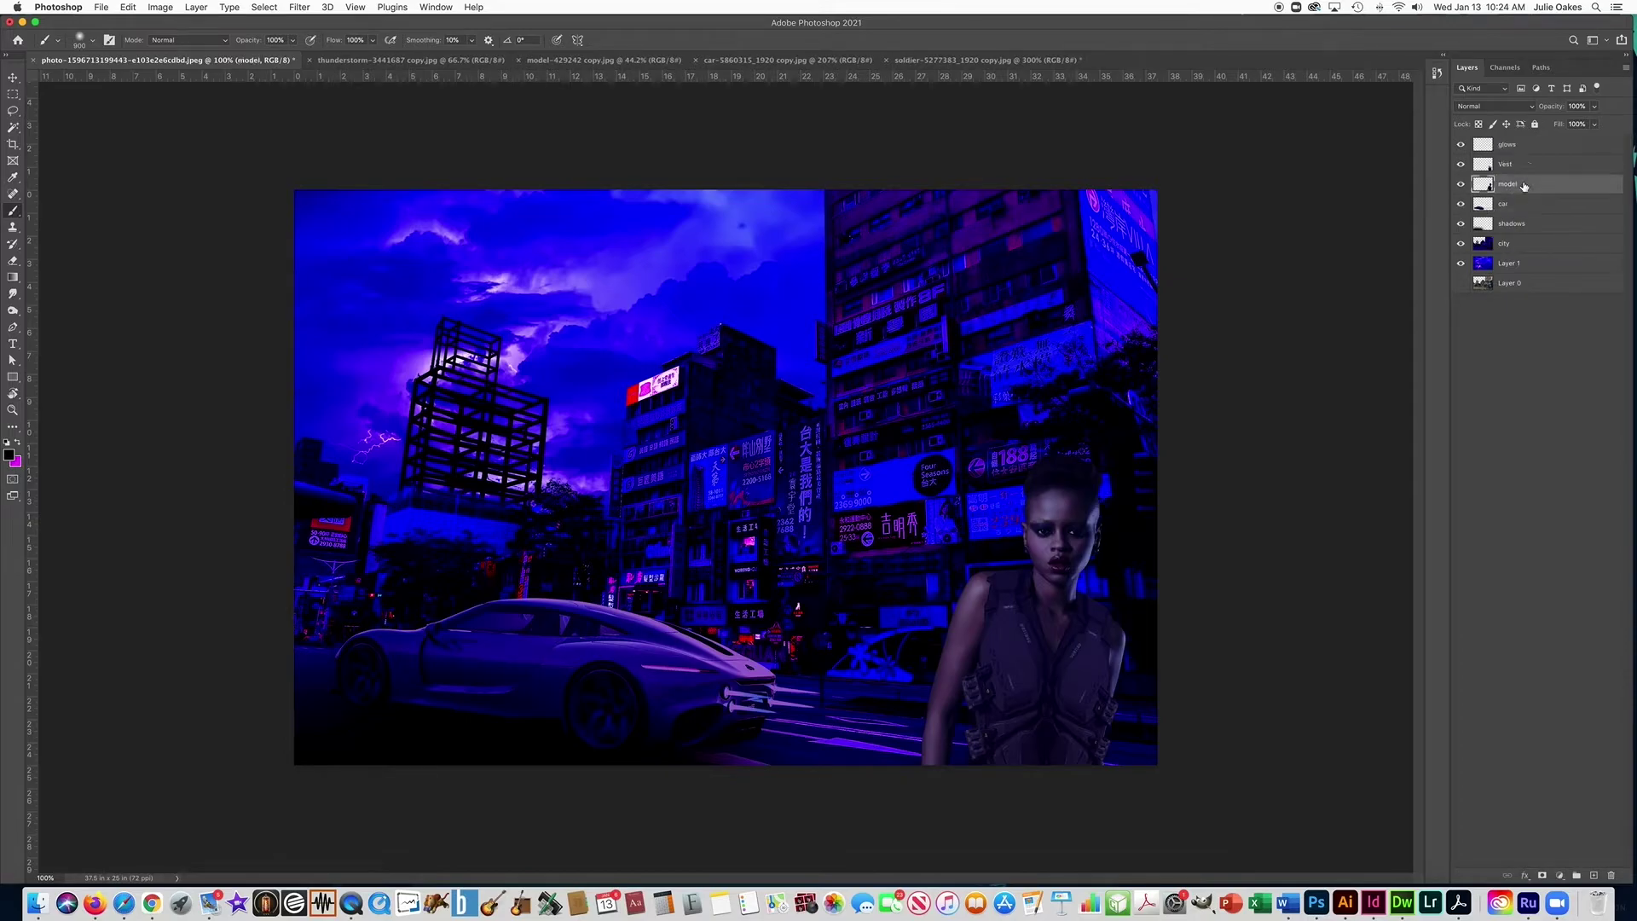
{"action": "left_click", "coordinate": [266, 8]}
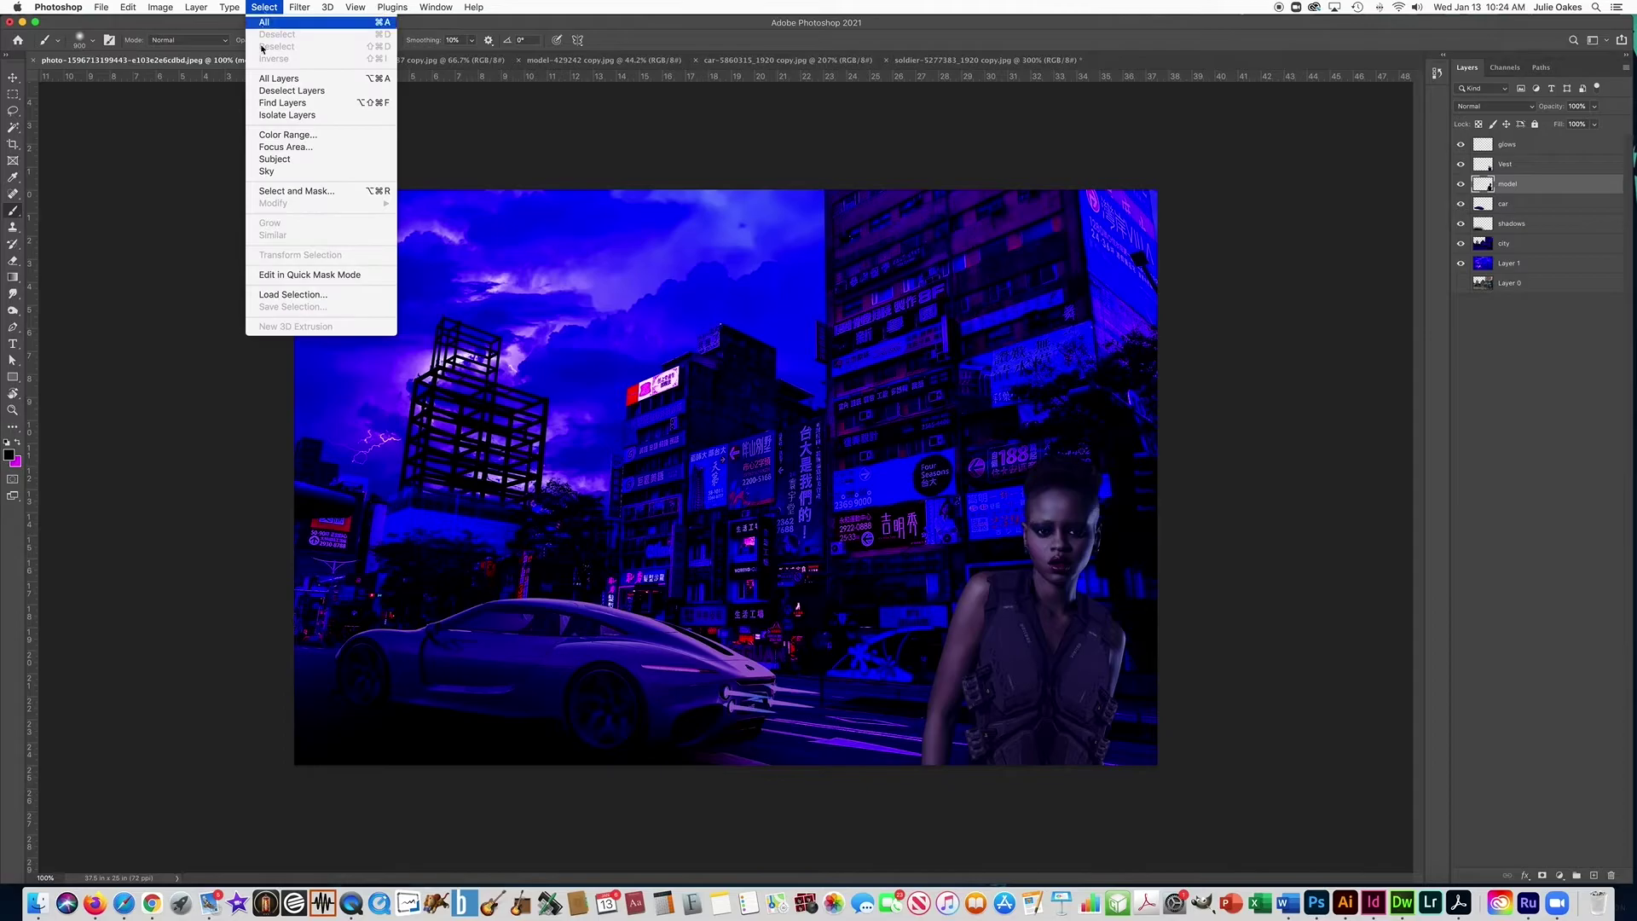
{"action": "left_click", "coordinate": [294, 303]}
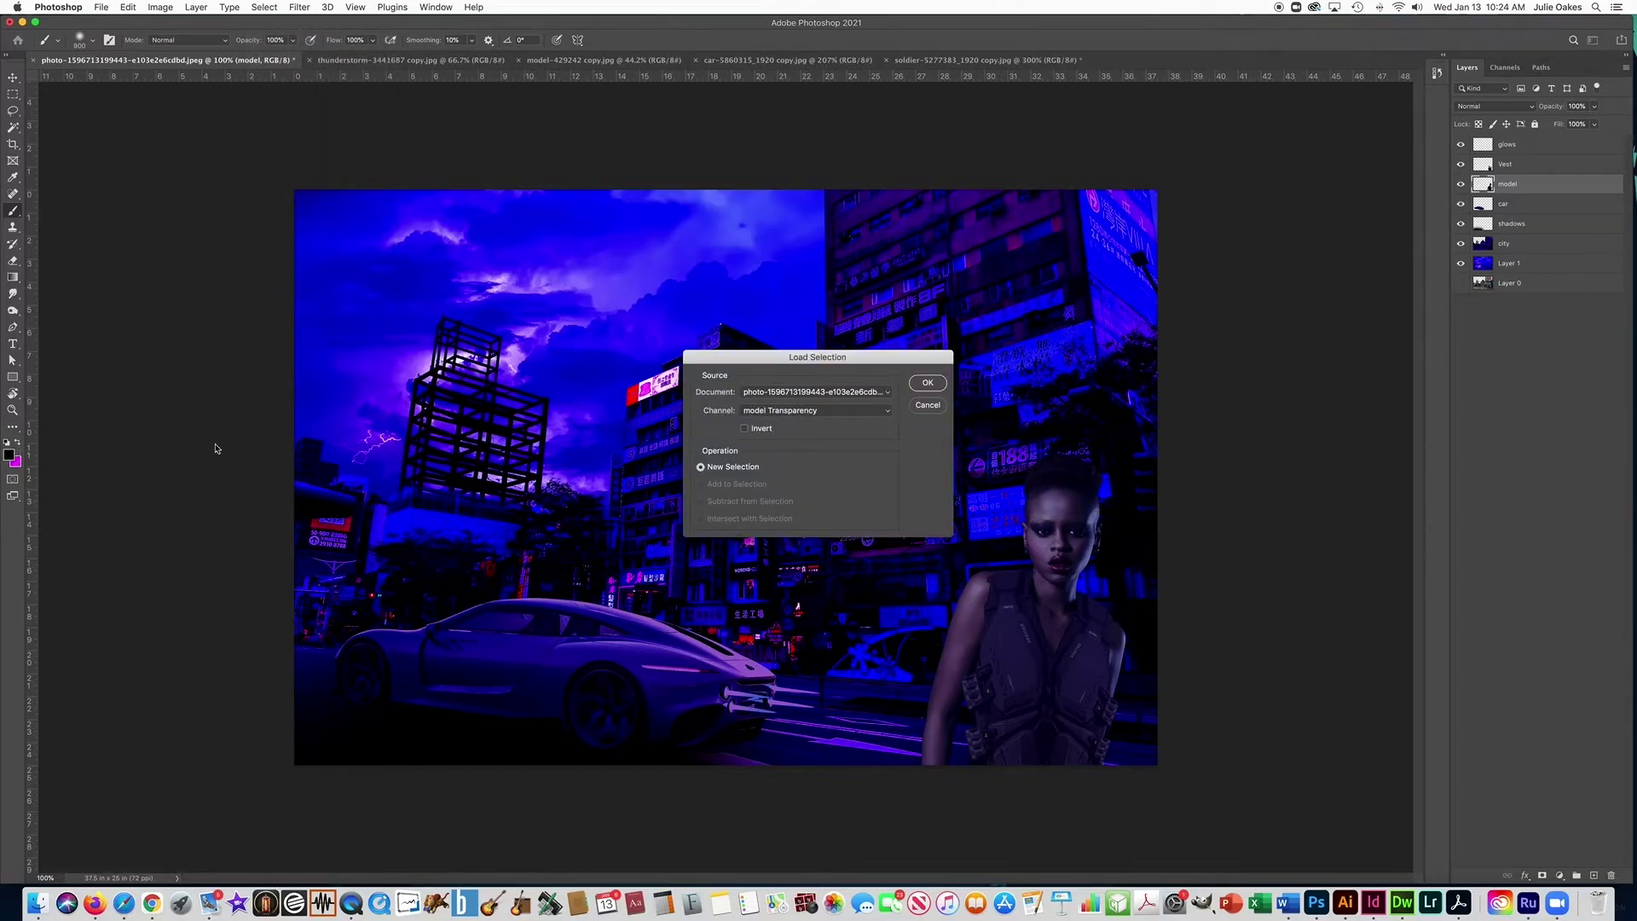
{"action": "left_click", "coordinate": [928, 385]}
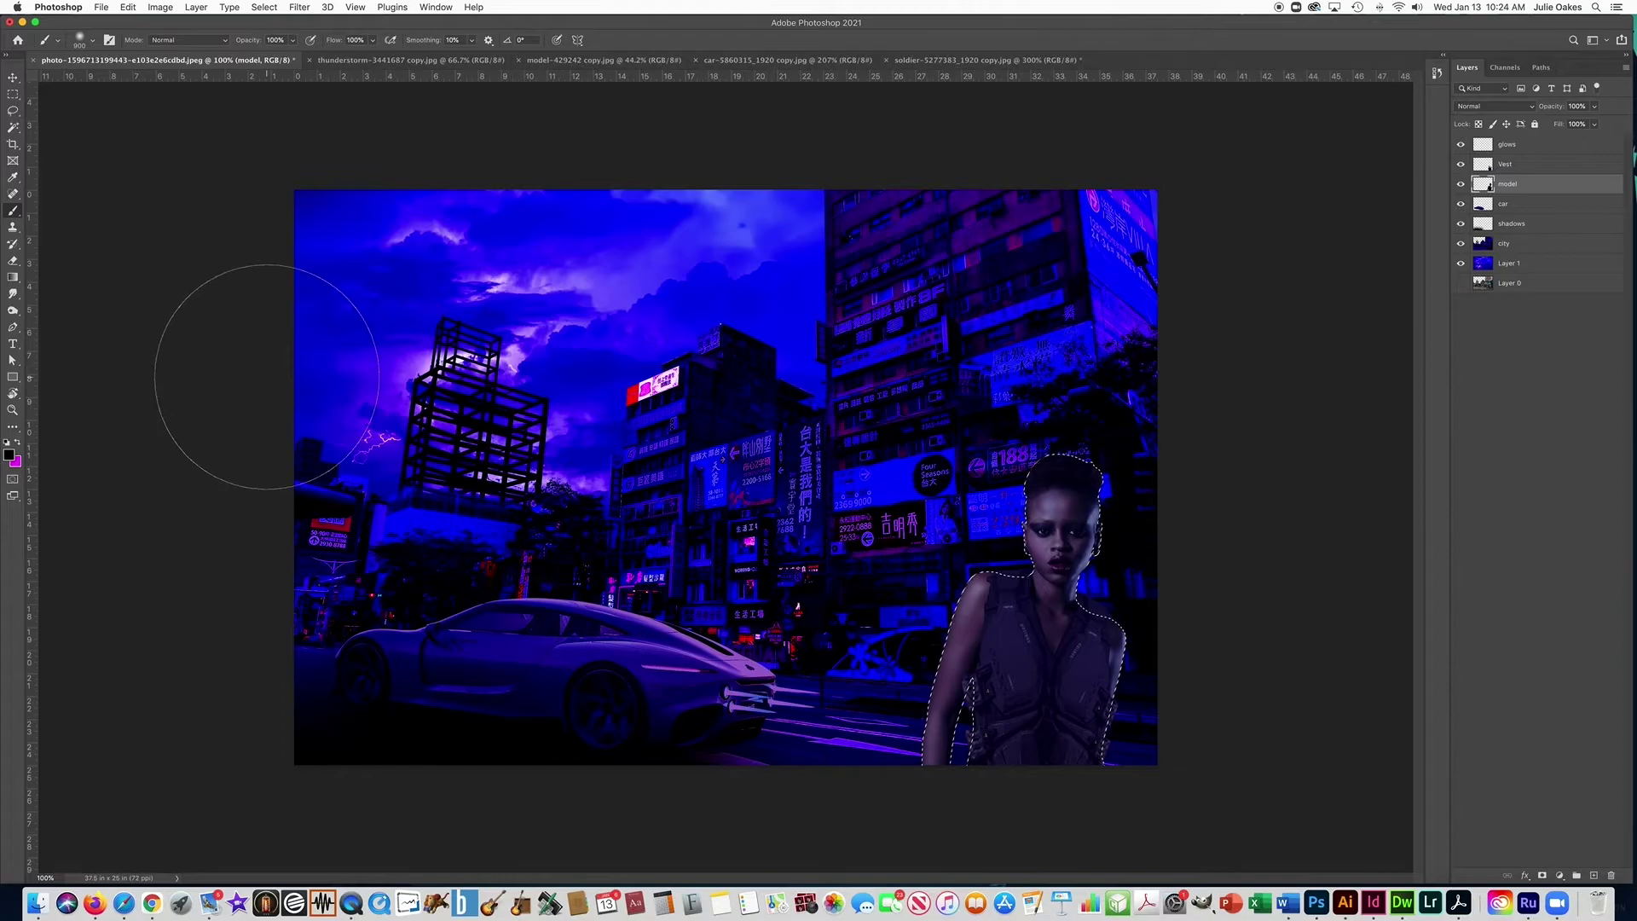
- Paint a soft magenta rim light inside the selection along the left edge of the model's hair, shoulder and arm
{"action": "left_click", "coordinate": [17, 442]}
{"action": "left_click", "coordinate": [10, 455]}
{"action": "left_click", "coordinate": [726, 507]}
{"action": "key", "text": "["}
{"action": "key", "text": "["}
{"action": "key", "text": "["}
{"action": "key", "text": "["}
{"action": "key", "text": "["}
{"action": "key", "text": "["}
{"action": "key", "text": "["}
{"action": "key", "text": "["}
{"action": "key", "text": "["}
{"action": "key", "text": "["}
{"action": "key", "text": "["}
{"action": "key", "text": "bracketright"}
{"action": "mouse_move", "coordinate": [1012, 461]}
{"action": "left_mouse_down"}
{"action": "mouse_move", "coordinate": [999, 550]}
{"action": "mouse_move", "coordinate": [947, 569]}
{"action": "mouse_move", "coordinate": [921, 619]}
{"action": "left_mouse_up"}
{"action": "key", "text": "bracketleft"}
{"action": "key", "text": "bracketleft"}
{"action": "left_click", "coordinate": [977, 563]}
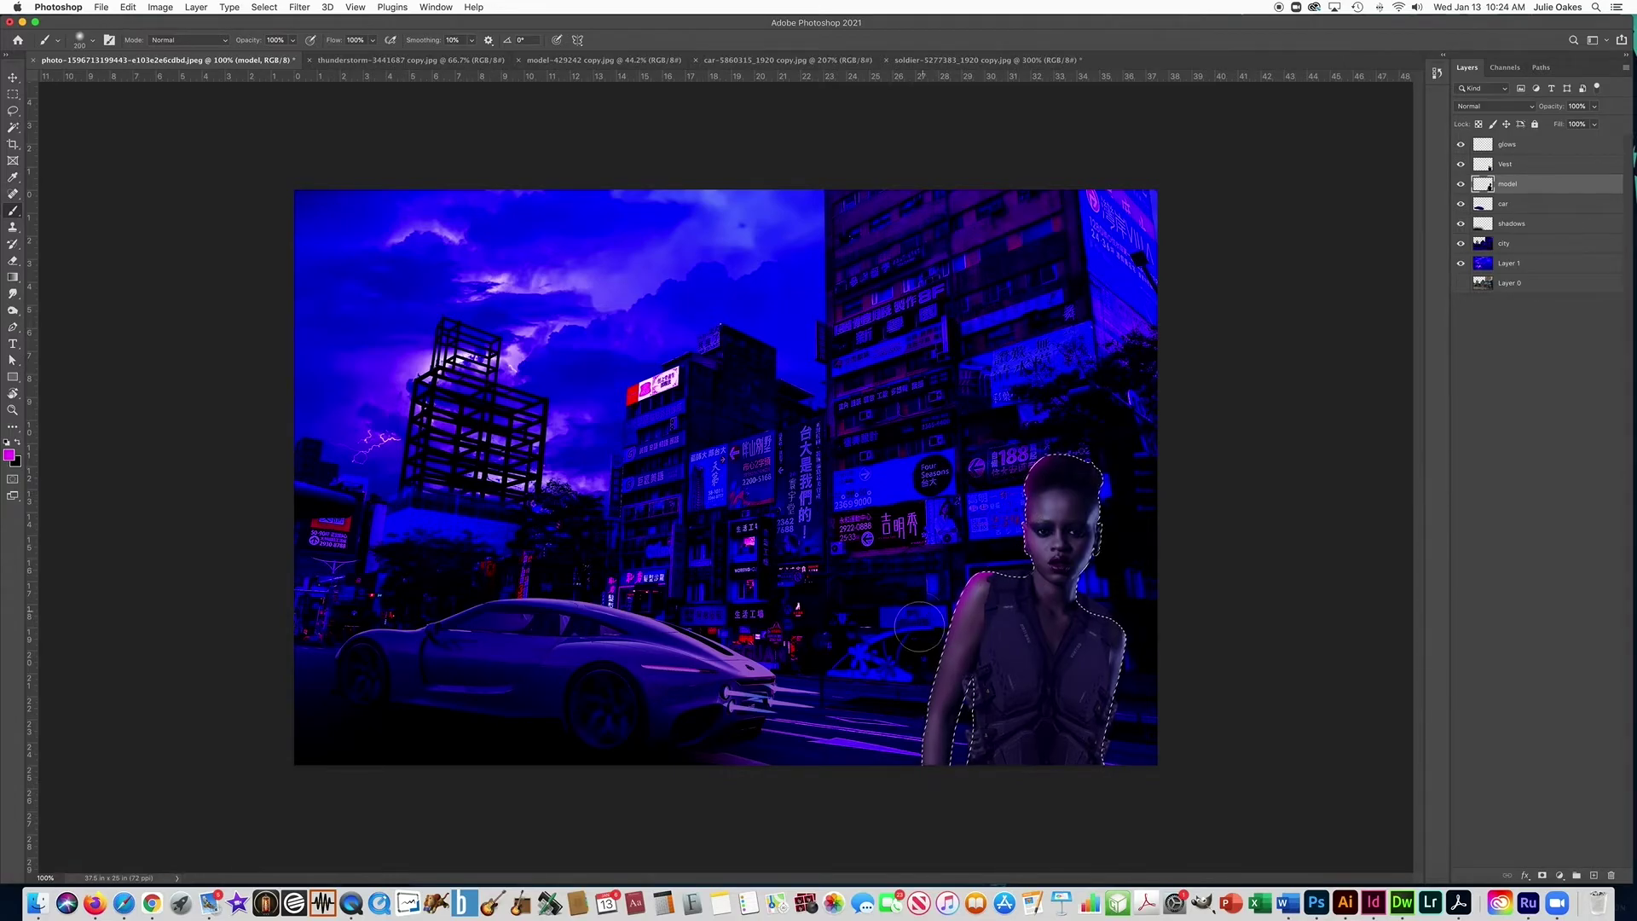
- Choose a bright blue foreground color and paint a soft rim light along the right edge of the model's hair, shoulder and arm
{"action": "left_click", "coordinate": [18, 442]}
{"action": "left_click", "coordinate": [9, 454]}
{"action": "left_click", "coordinate": [565, 533]}
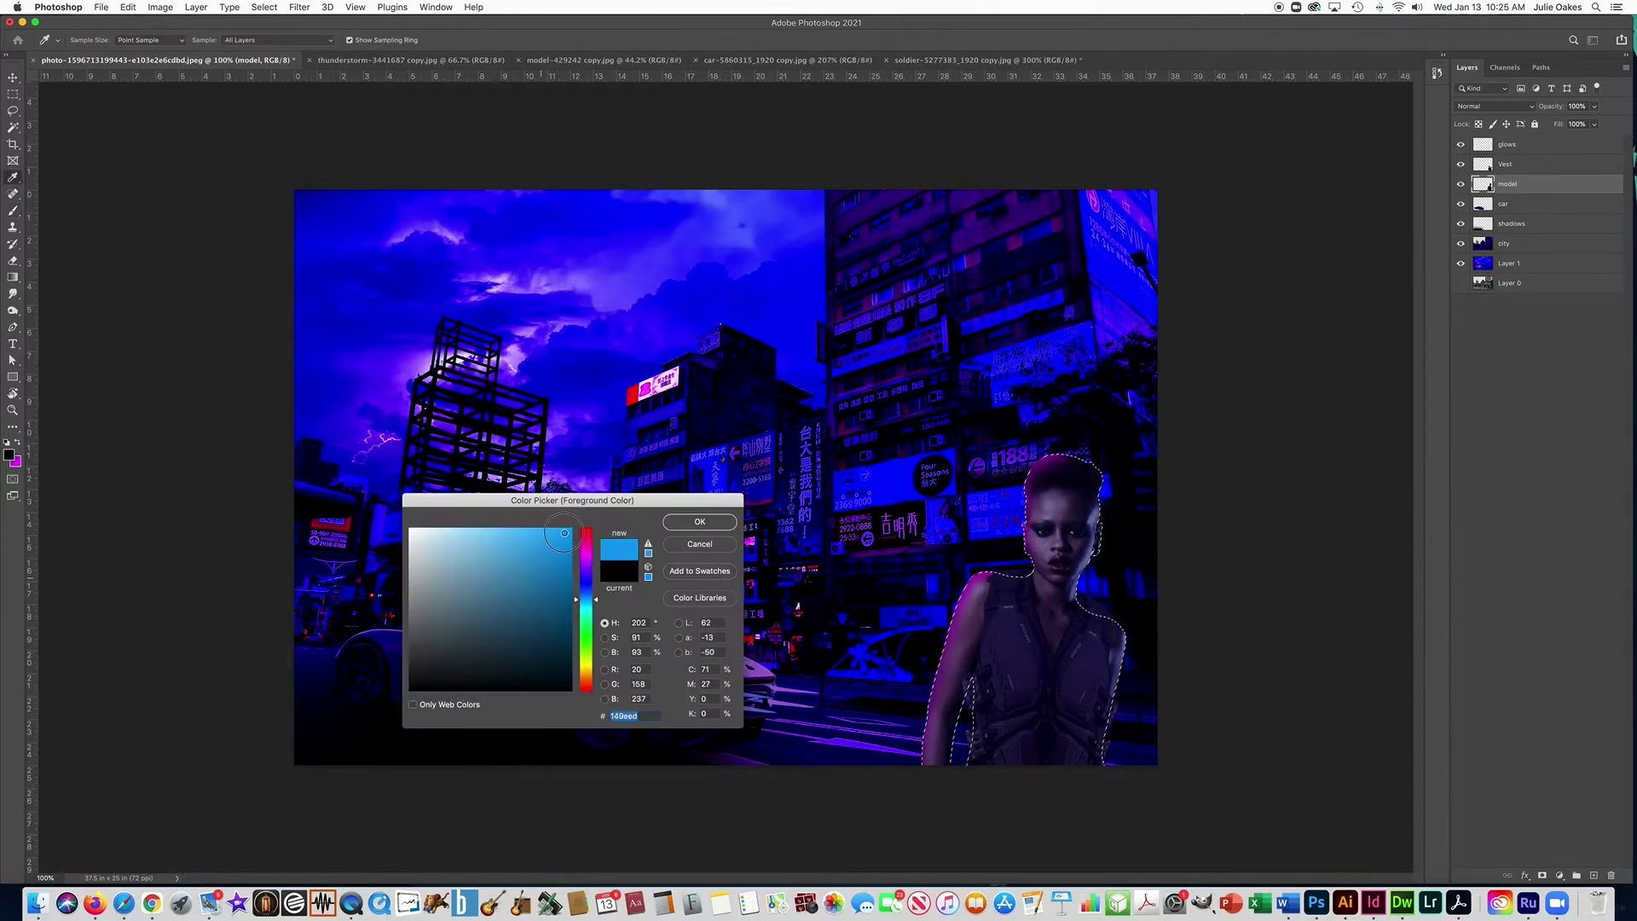
{"action": "left_click", "coordinate": [699, 521]}
{"action": "mouse_move", "coordinate": [1088, 465]}
{"action": "left_mouse_down"}
{"action": "mouse_move", "coordinate": [1143, 475]}
{"action": "mouse_move", "coordinate": [1142, 657]}
{"action": "left_mouse_up"}
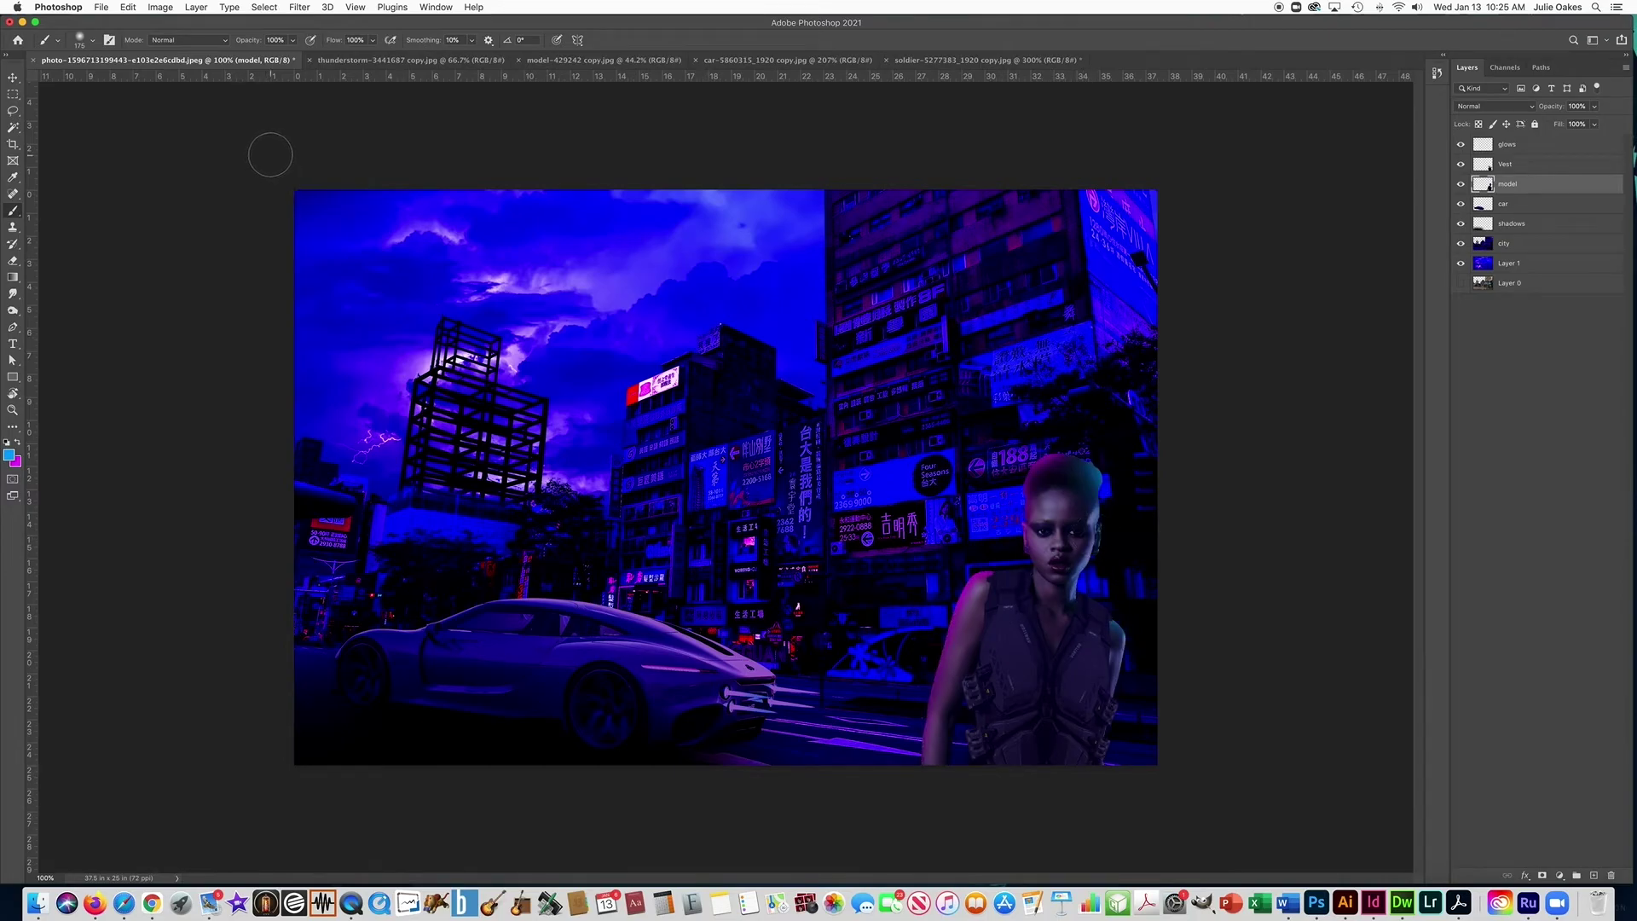
- Add a new layer named "neon" and move it to the top of the layer stack
{"action": "left_click", "coordinate": [1594, 875]}
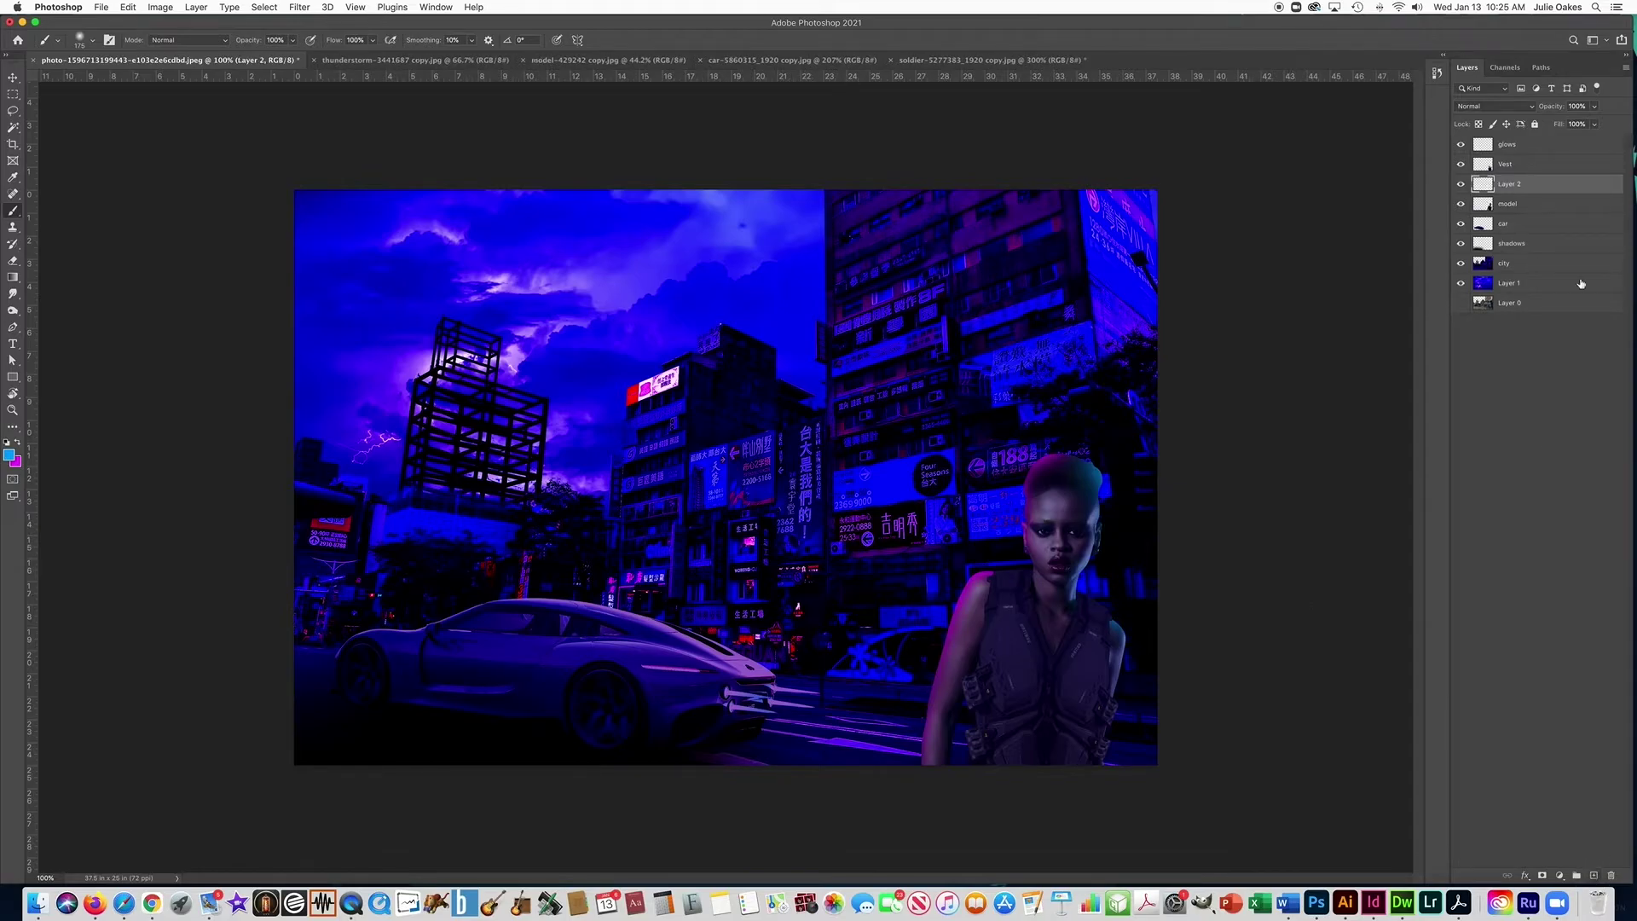
{"action": "double_click", "coordinate": [1508, 185]}
{"action": "type", "text": "r"}
{"action": "type", "text": "eon"}
{"action": "key", "text": "Return"}
{"action": "left_click_drag", "start_coordinate": [1543, 186], "coordinate": [1548, 141]}
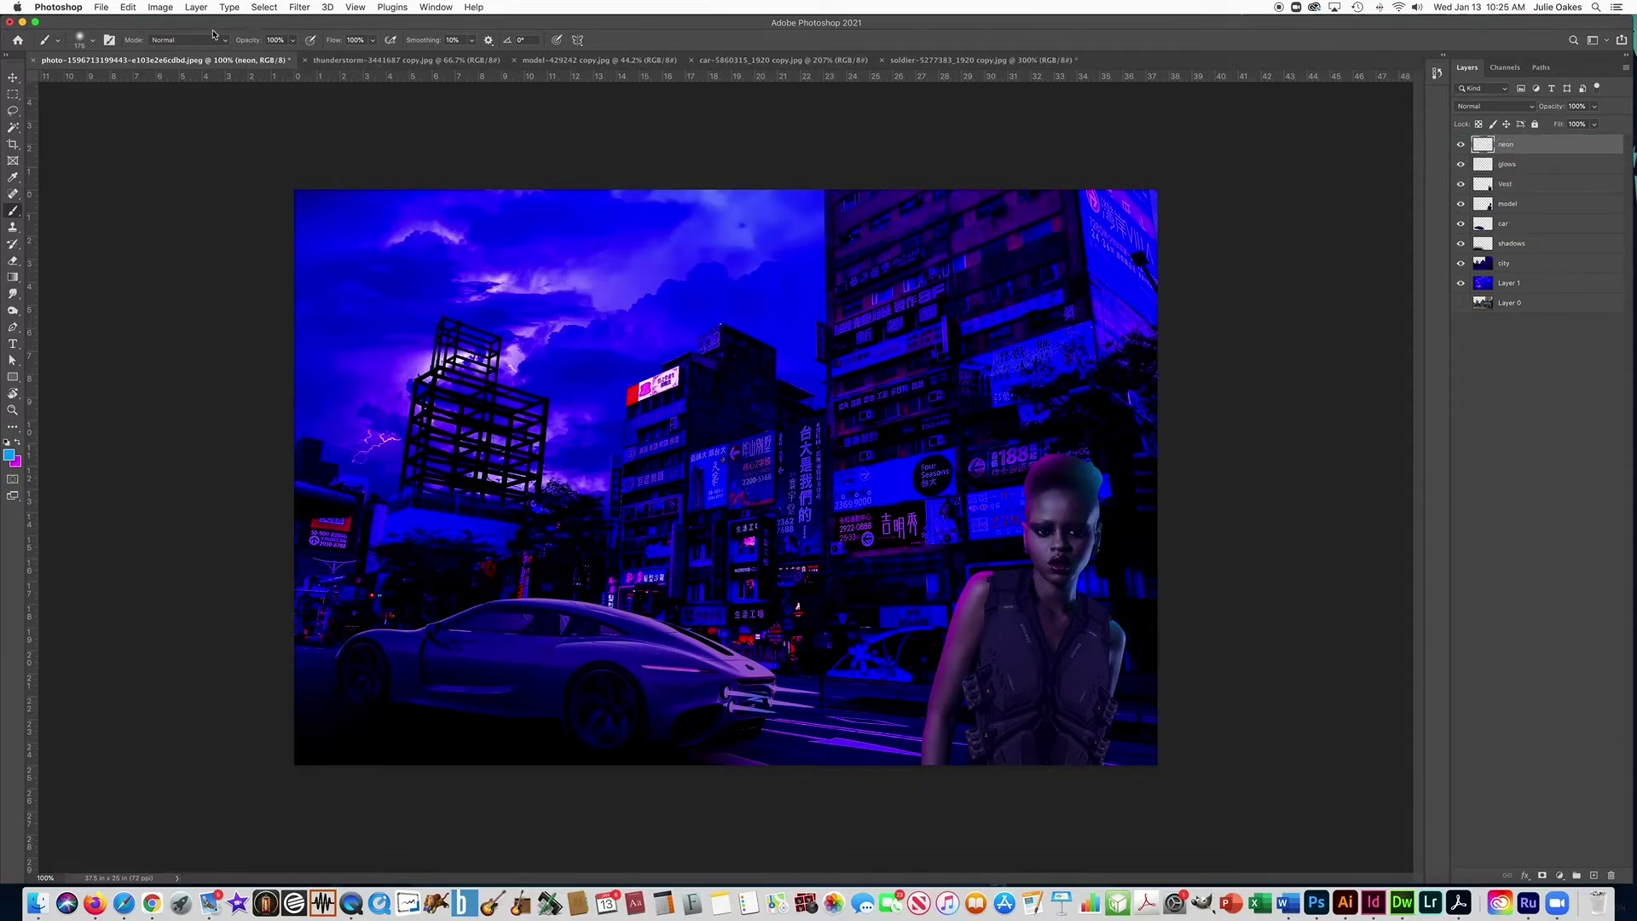
- Make a straight-edged lasso selection around the tall vertical sign on the middle building
{"action": "left_click", "coordinate": [13, 112]}
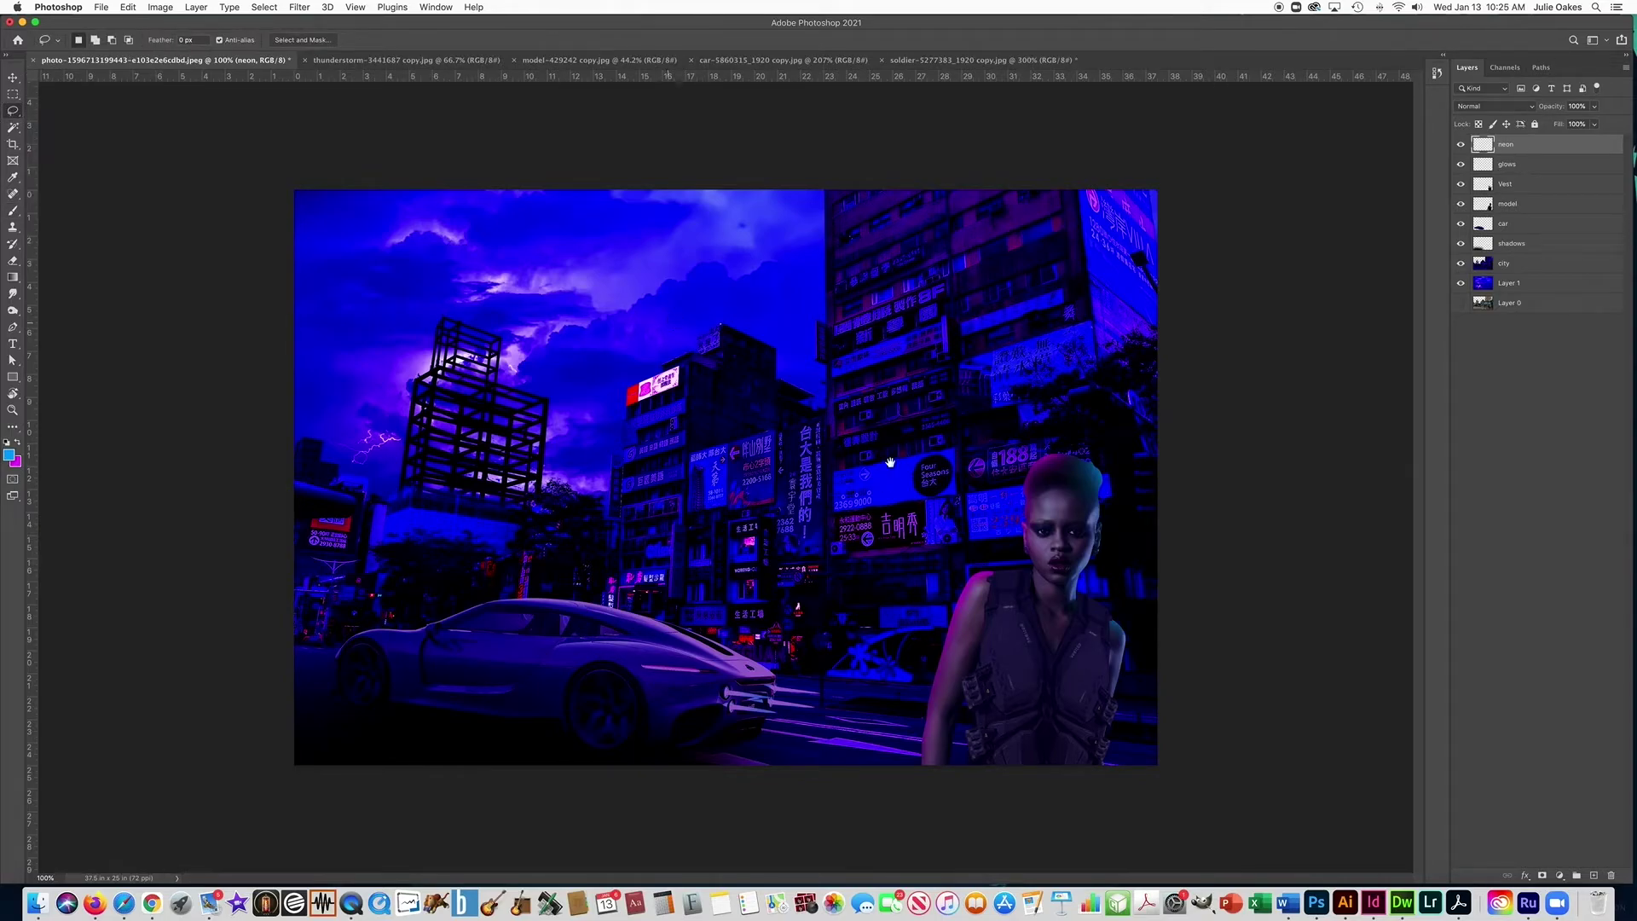
{"action": "left_click", "coordinate": [916, 409]}
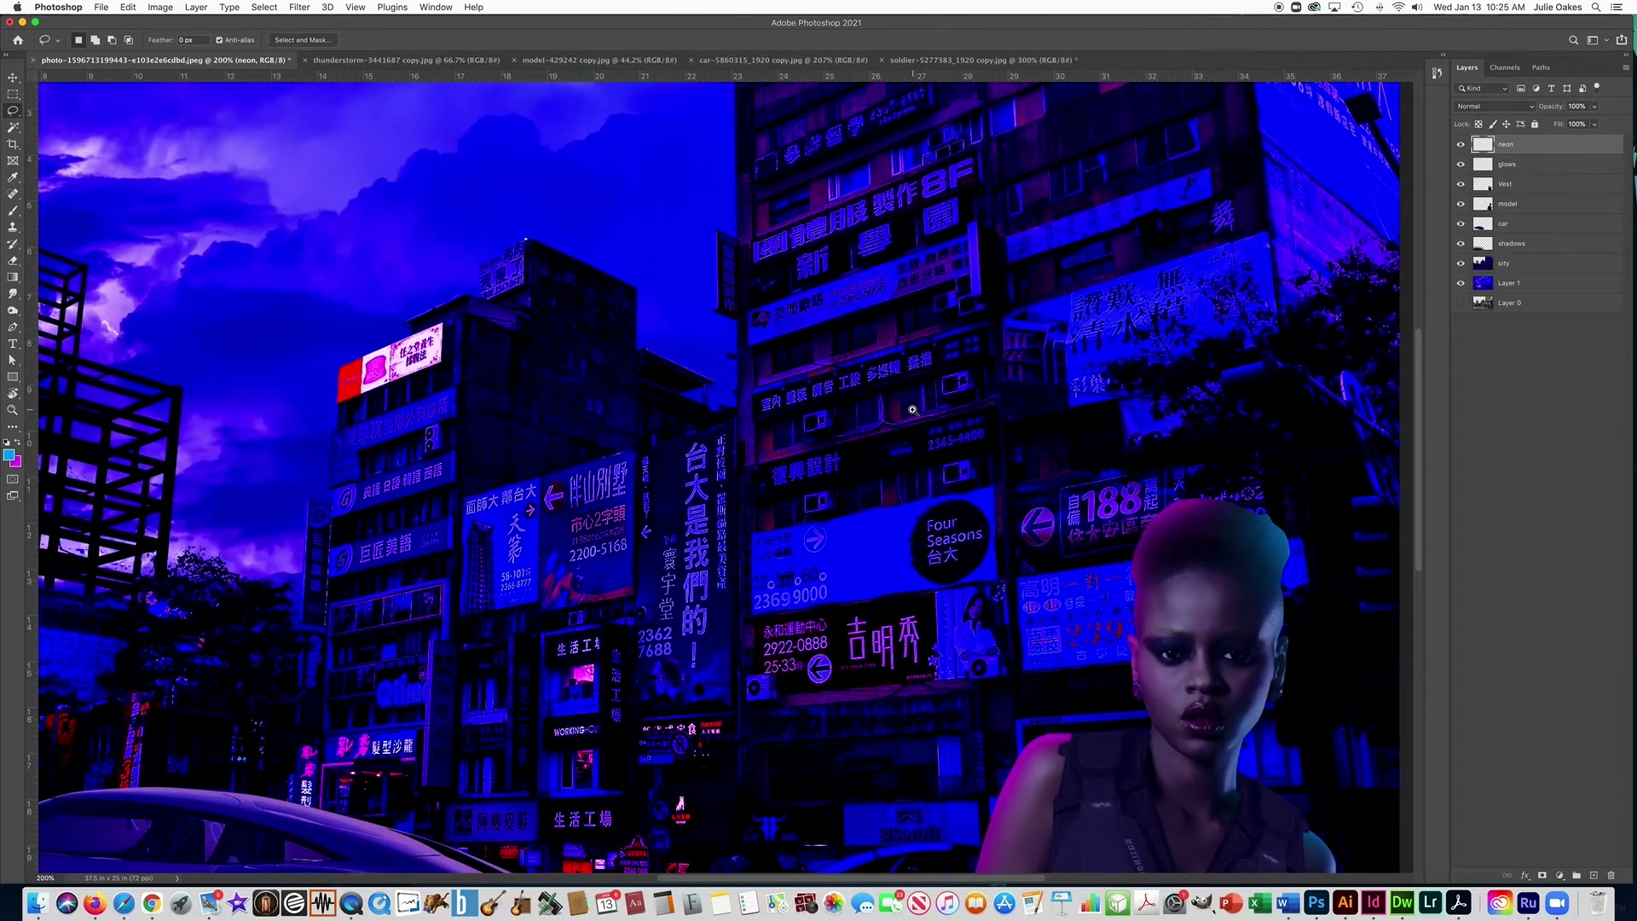
{"action": "left_click", "coordinate": [643, 499]}
{"action": "left_click_drag", "start_coordinate": [643, 499], "coordinate": [662, 432]}
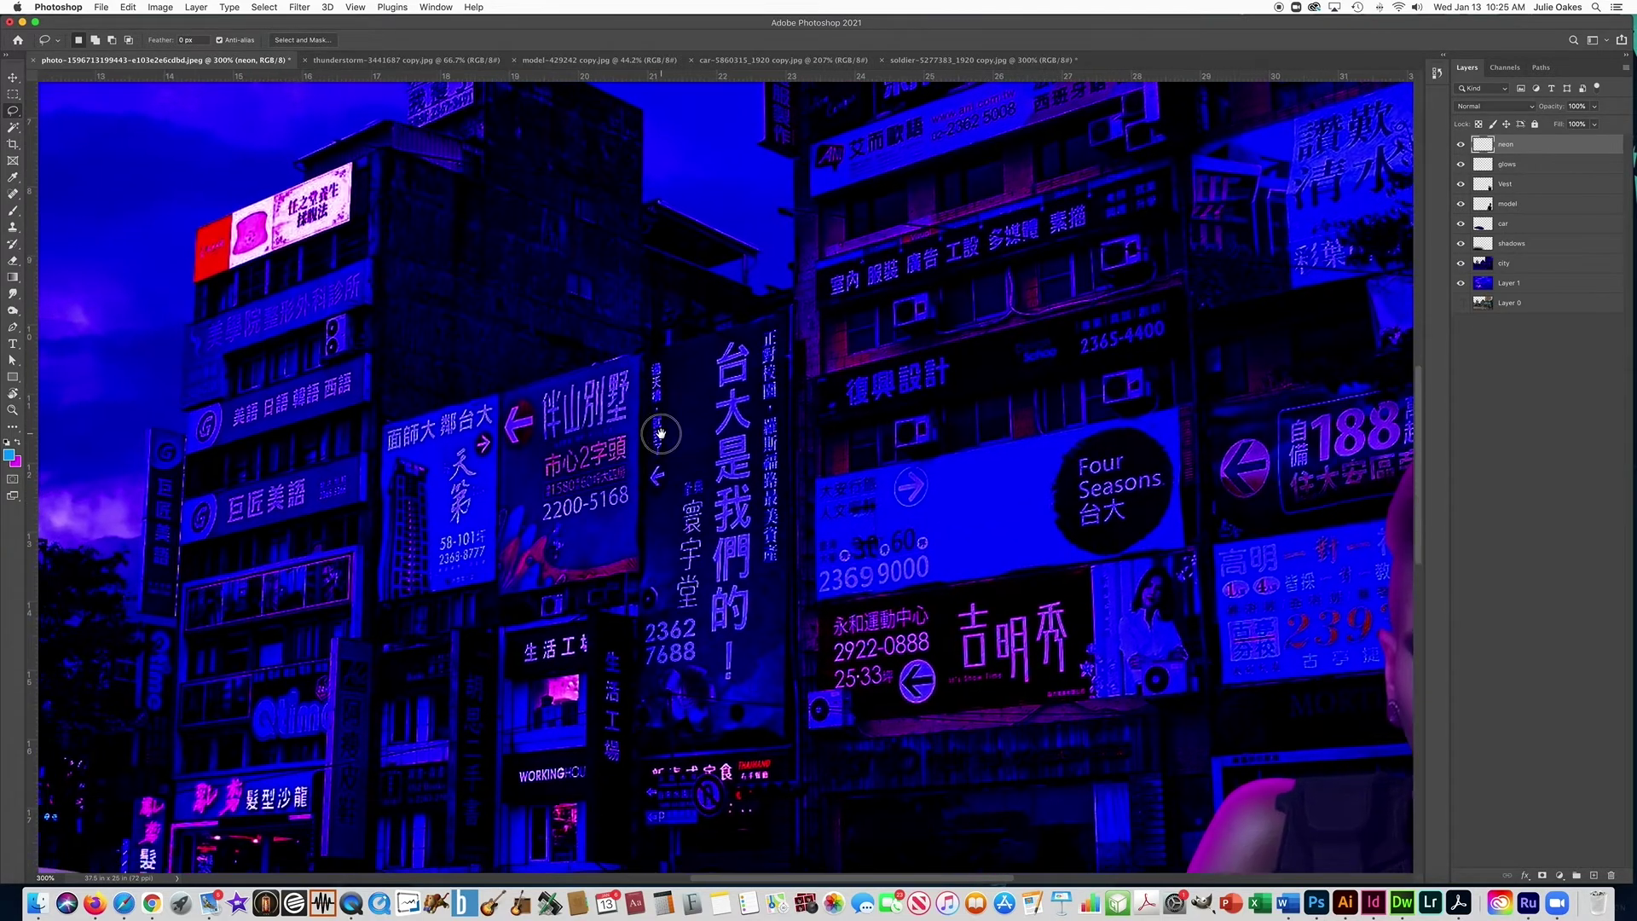
{"action": "left_click", "coordinate": [792, 312]}
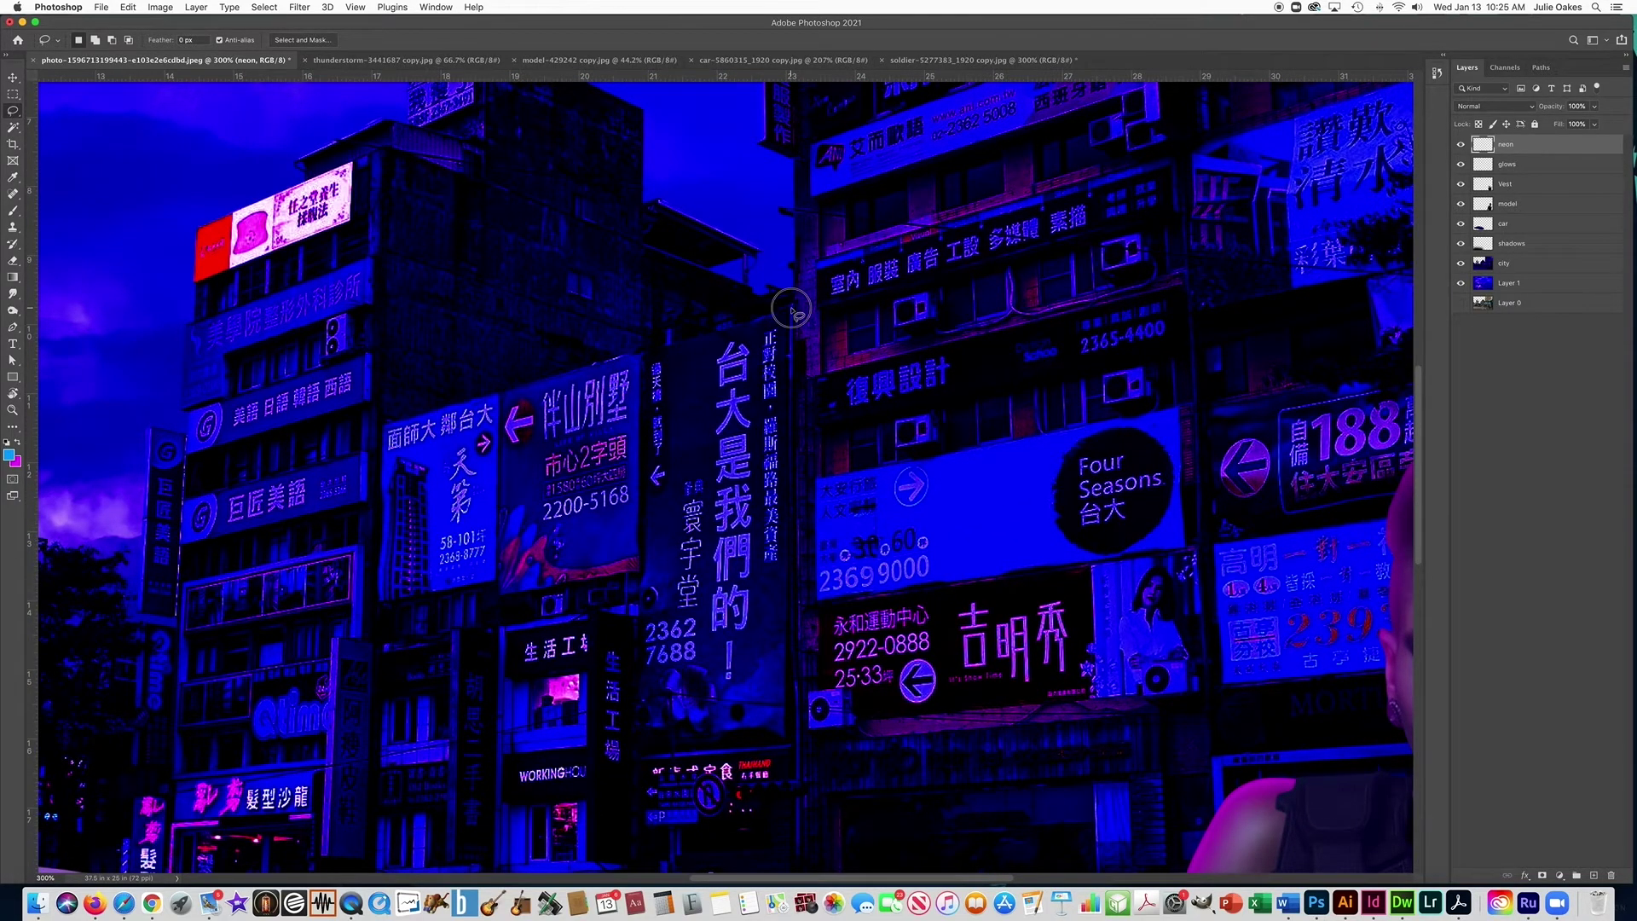
{"action": "left_click_drag", "start_coordinate": [792, 310], "coordinate": [646, 353]}
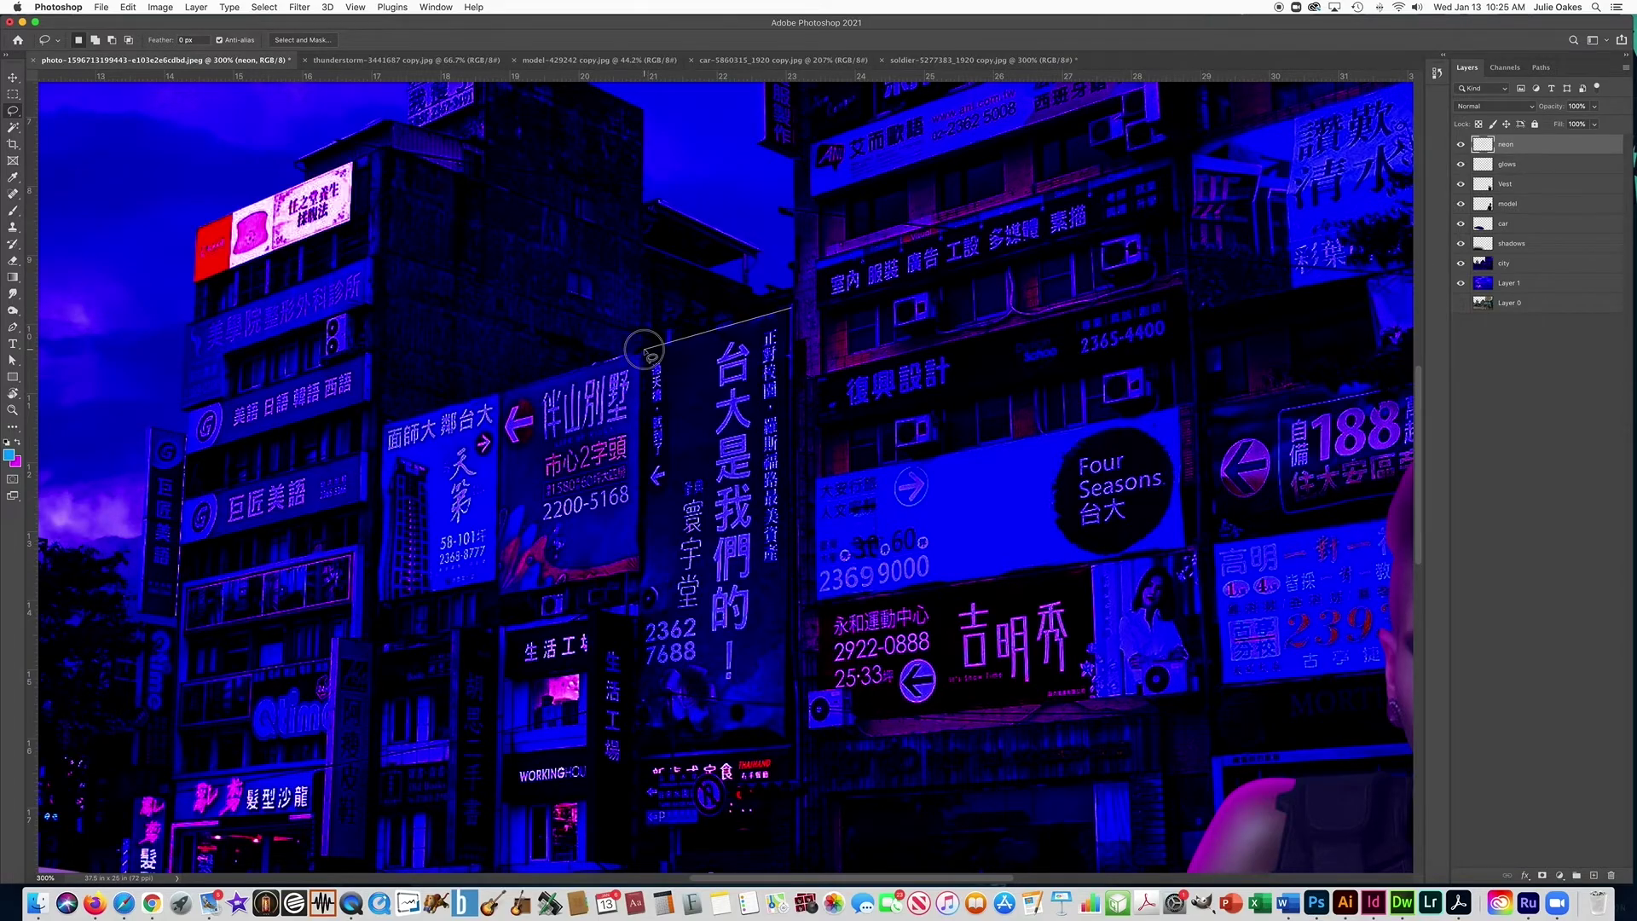
{"action": "left_click", "coordinate": [640, 754]}
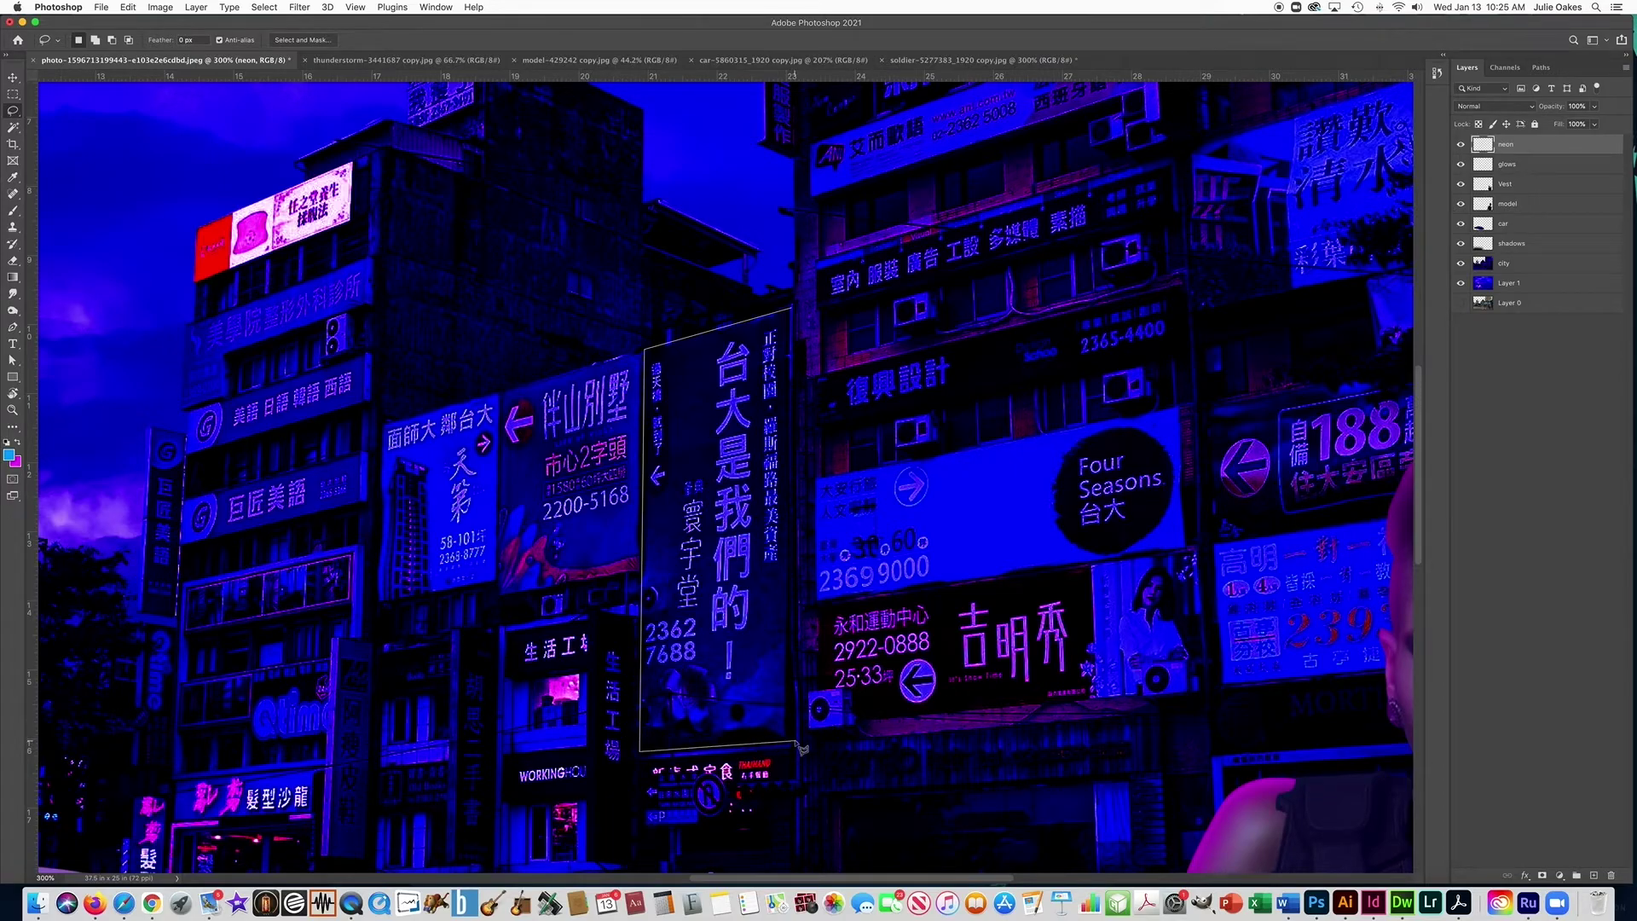
{"action": "left_click", "coordinate": [798, 743]}
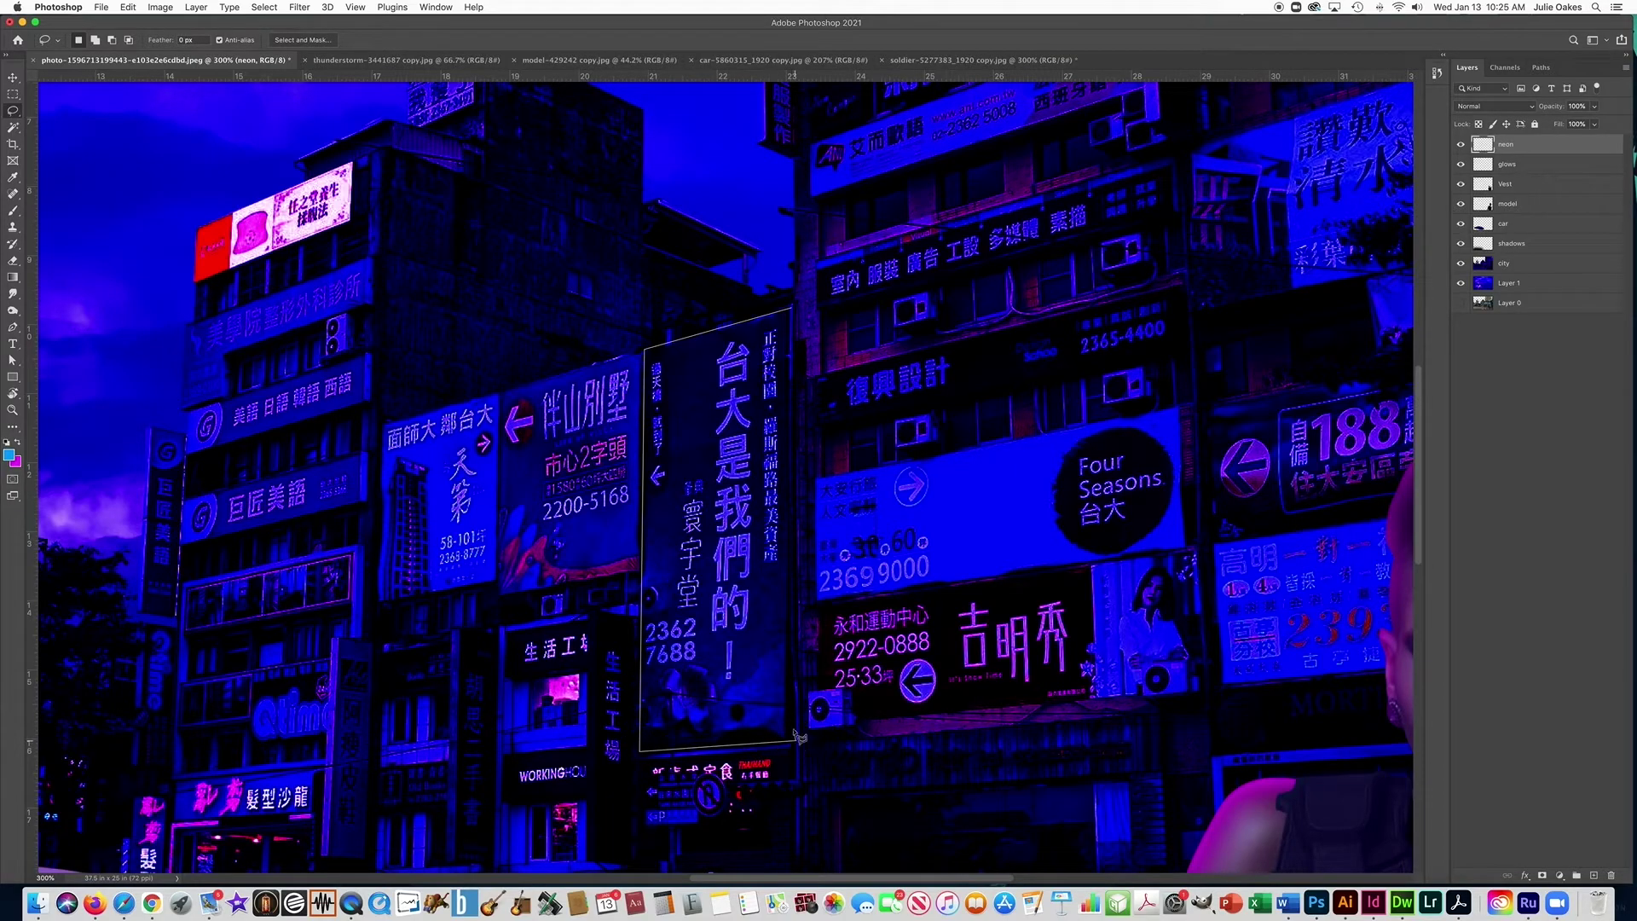
{"action": "left_click", "coordinate": [796, 314]}
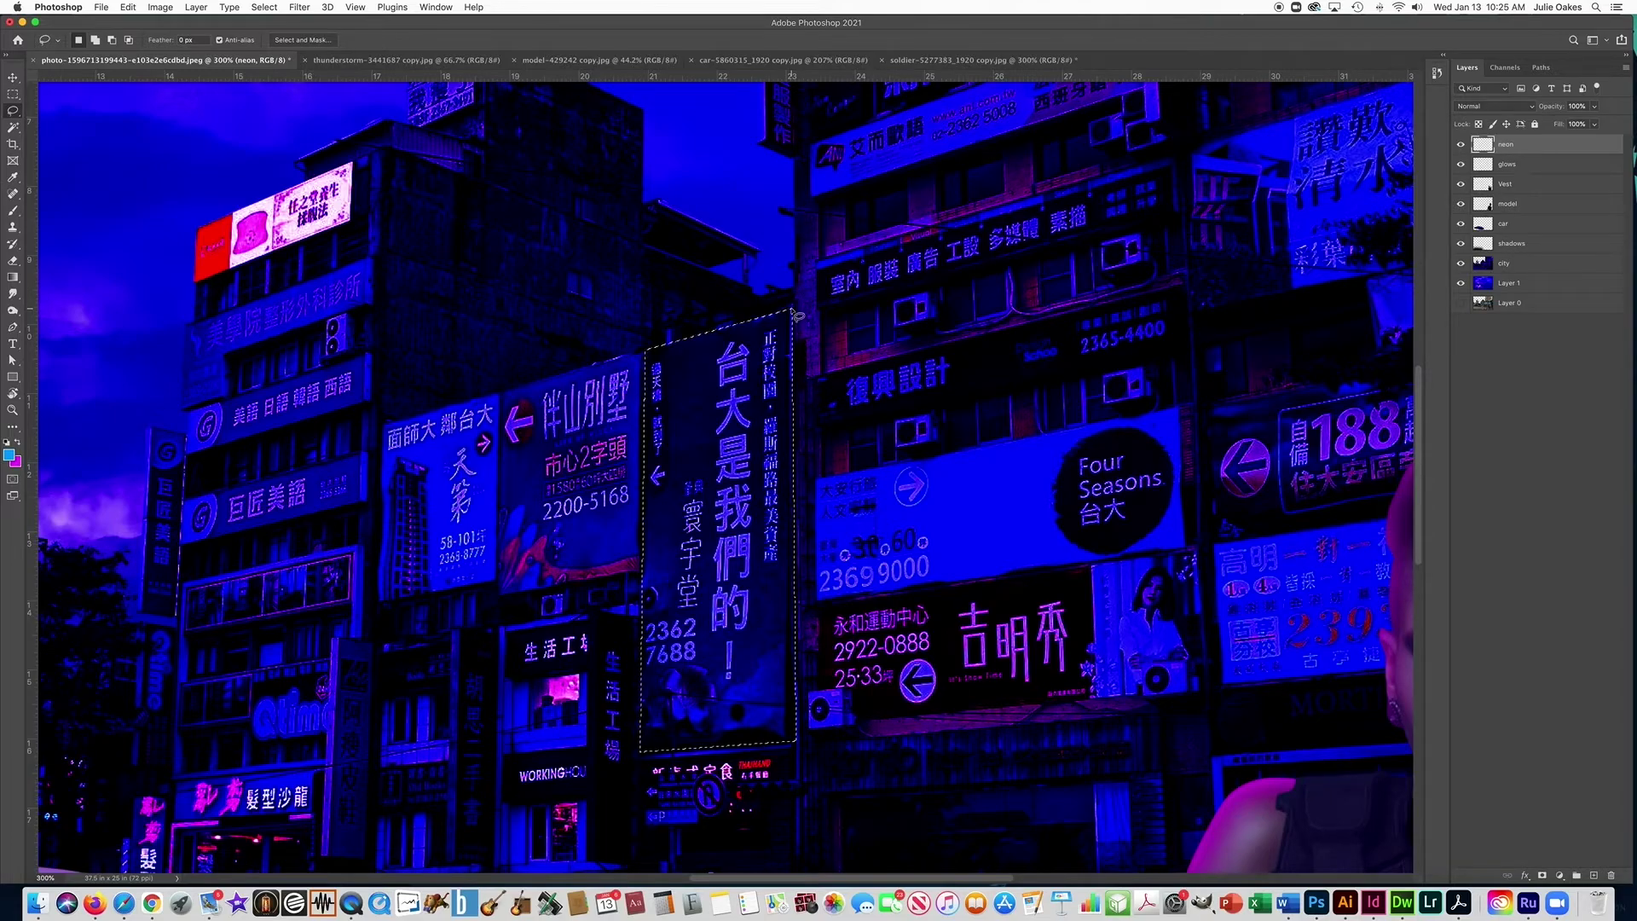
- Set the foreground color to white (RGB 255, 255, 255)
{"action": "left_click", "coordinate": [10, 455]}
{"action": "left_click_drag", "start_coordinate": [498, 535], "coordinate": [406, 526]}
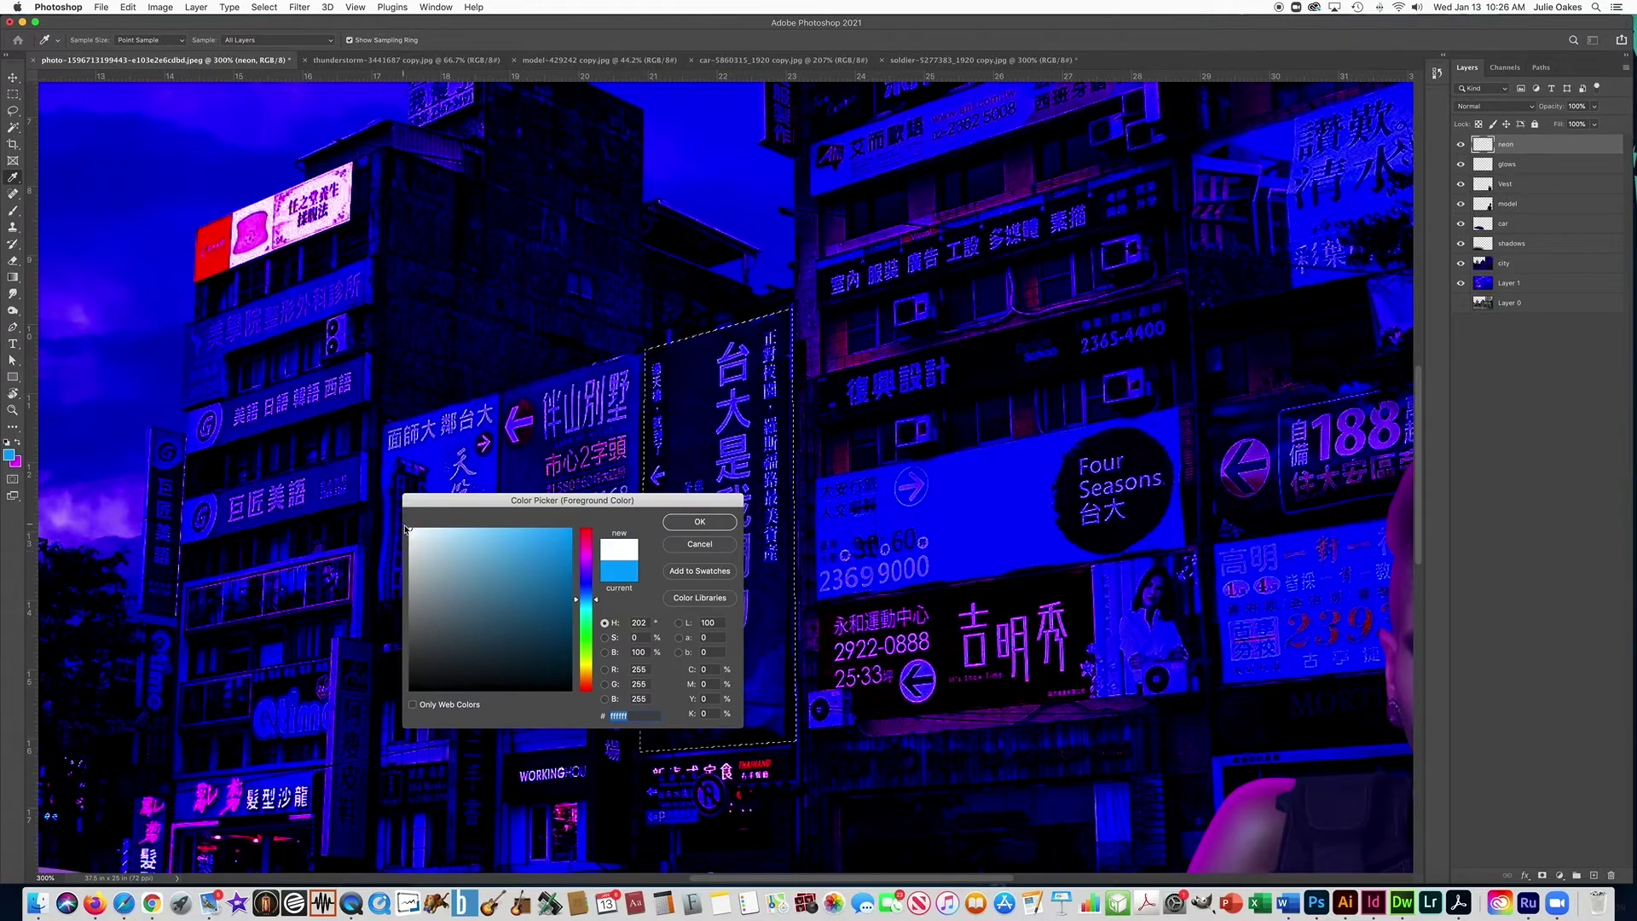
{"action": "left_click", "coordinate": [700, 523]}
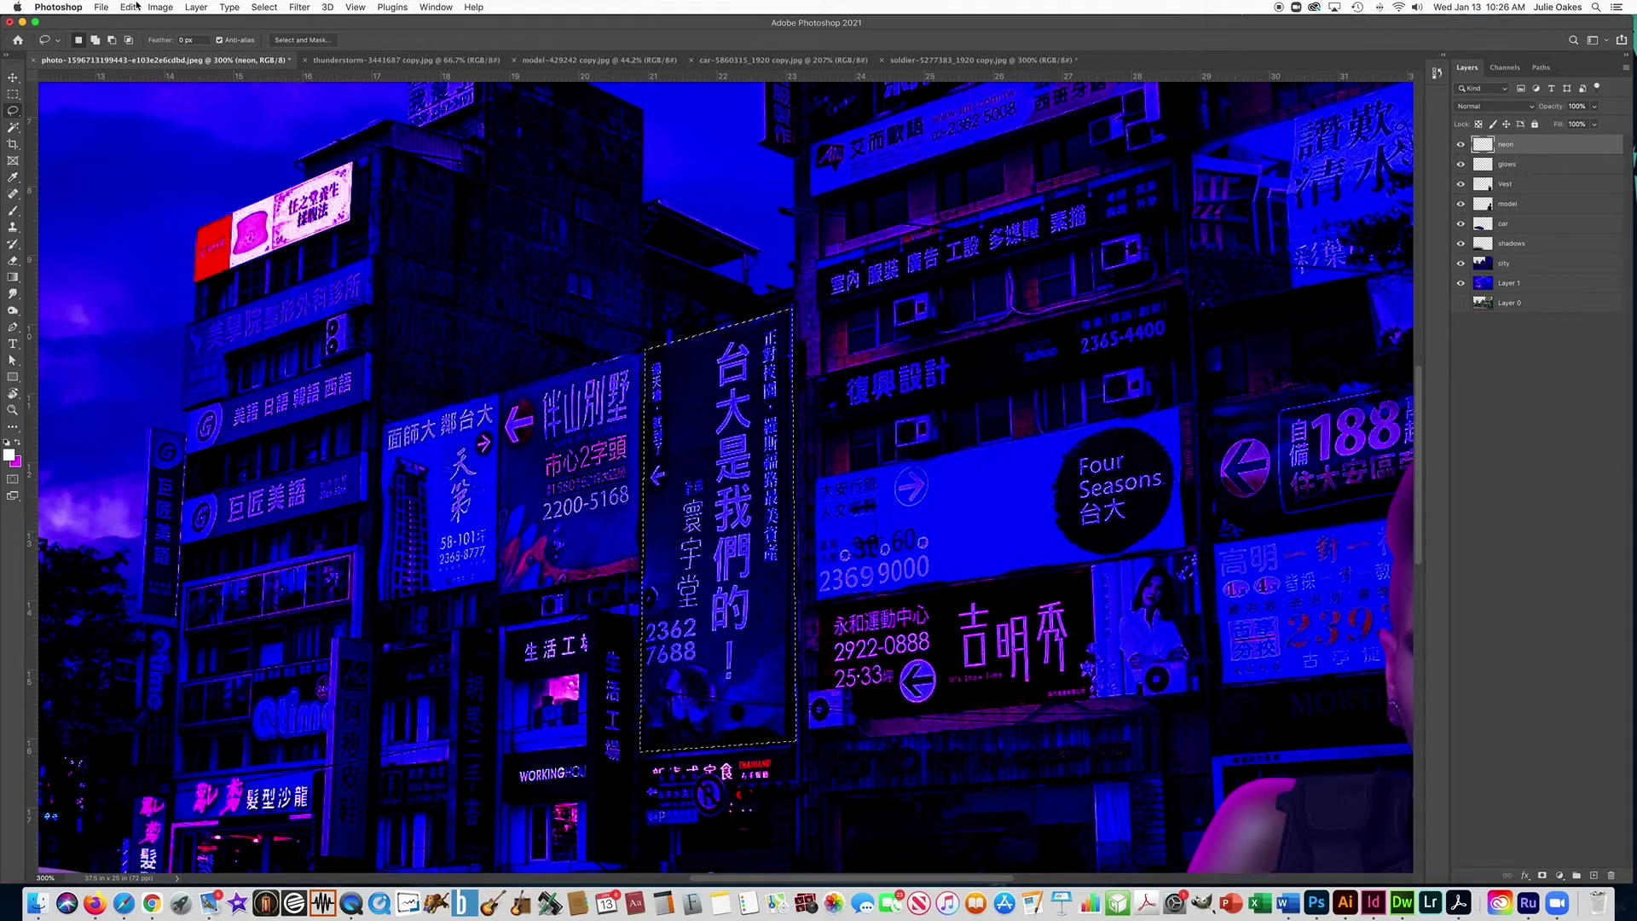
- Try outlining the selected vertical sign with a centered white stroke
{"action": "left_click", "coordinate": [128, 7]}
{"action": "left_click", "coordinate": [145, 222]}
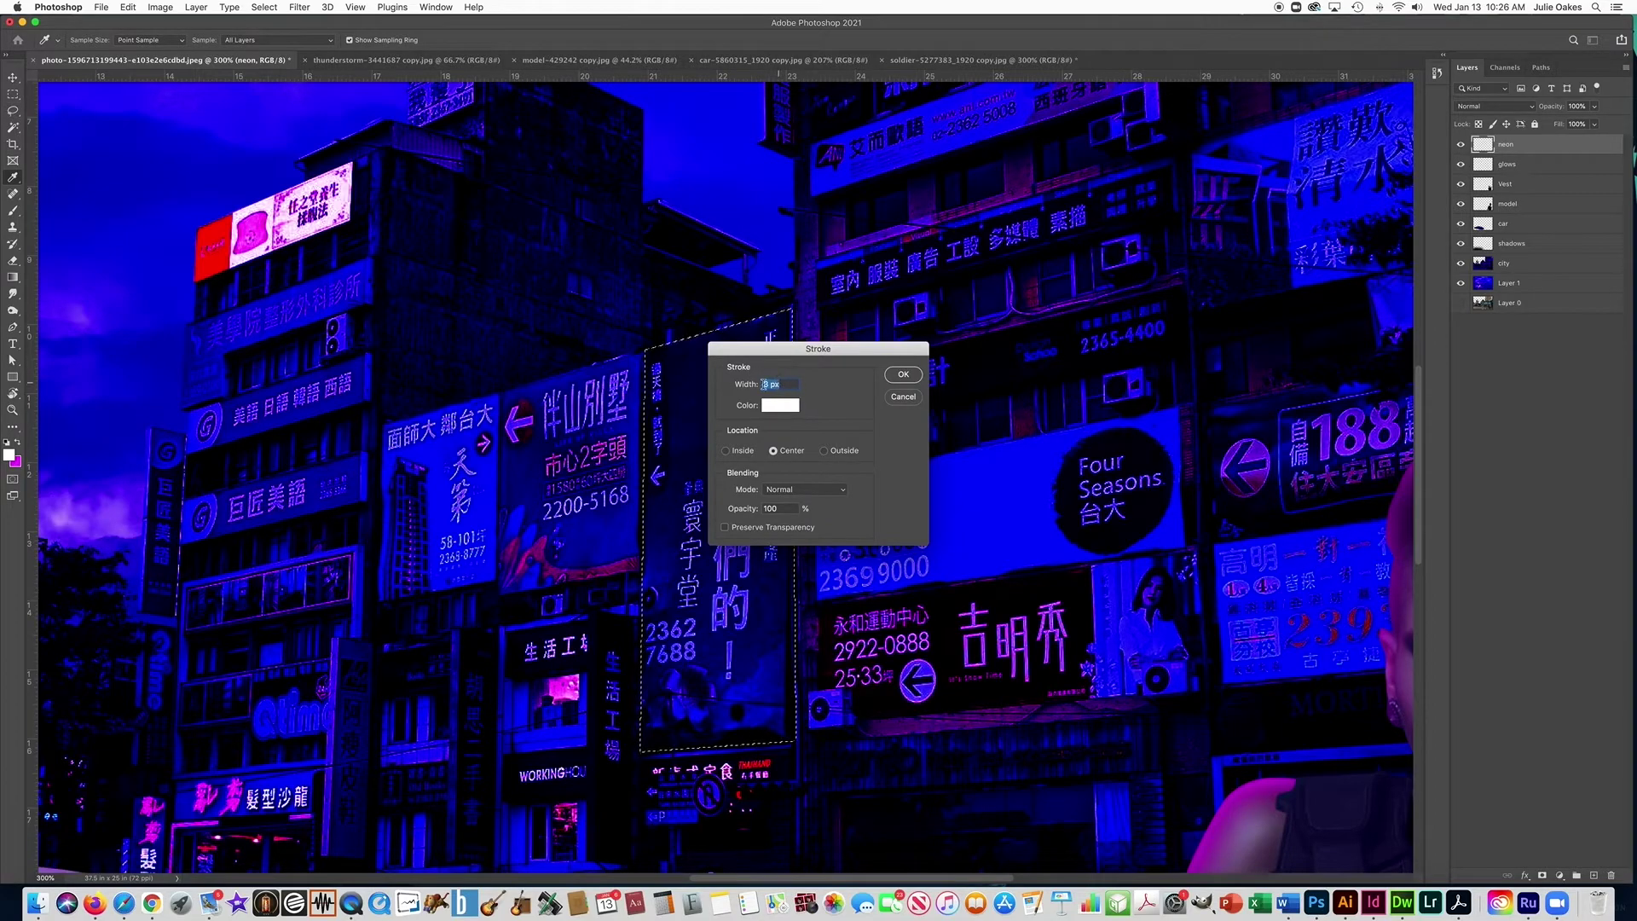
{"action": "left_click", "coordinate": [904, 375]}
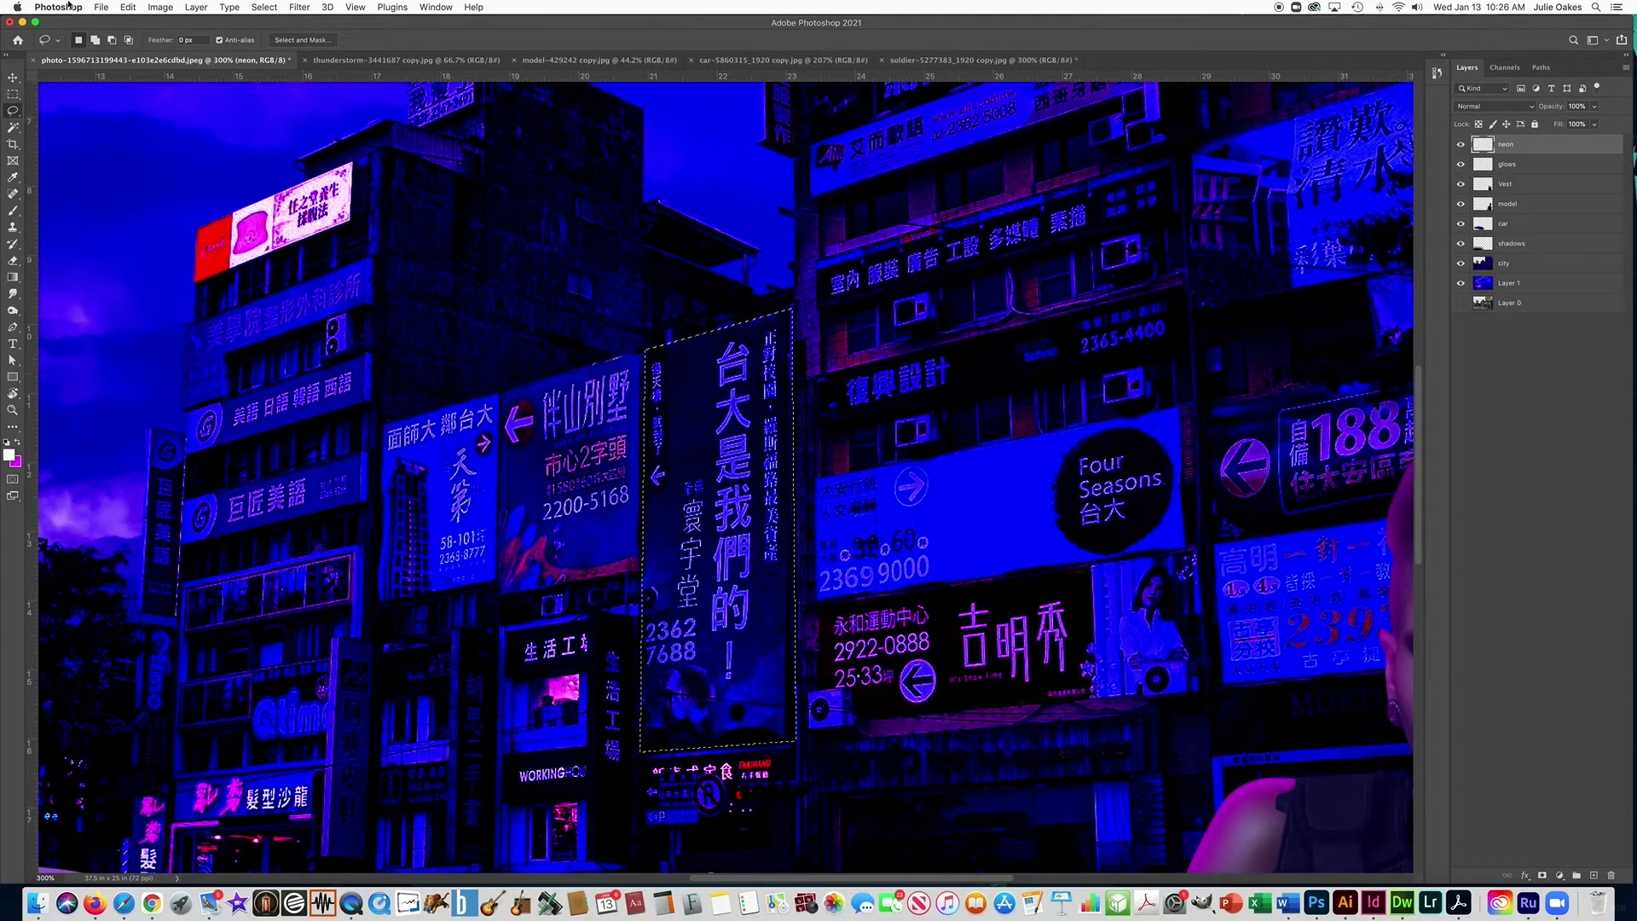
- Stroke the vertical sign's selection with a 2 px white line, centered, at 100% opacity
{"action": "left_click", "coordinate": [127, 7]}
{"action": "left_click", "coordinate": [154, 222]}
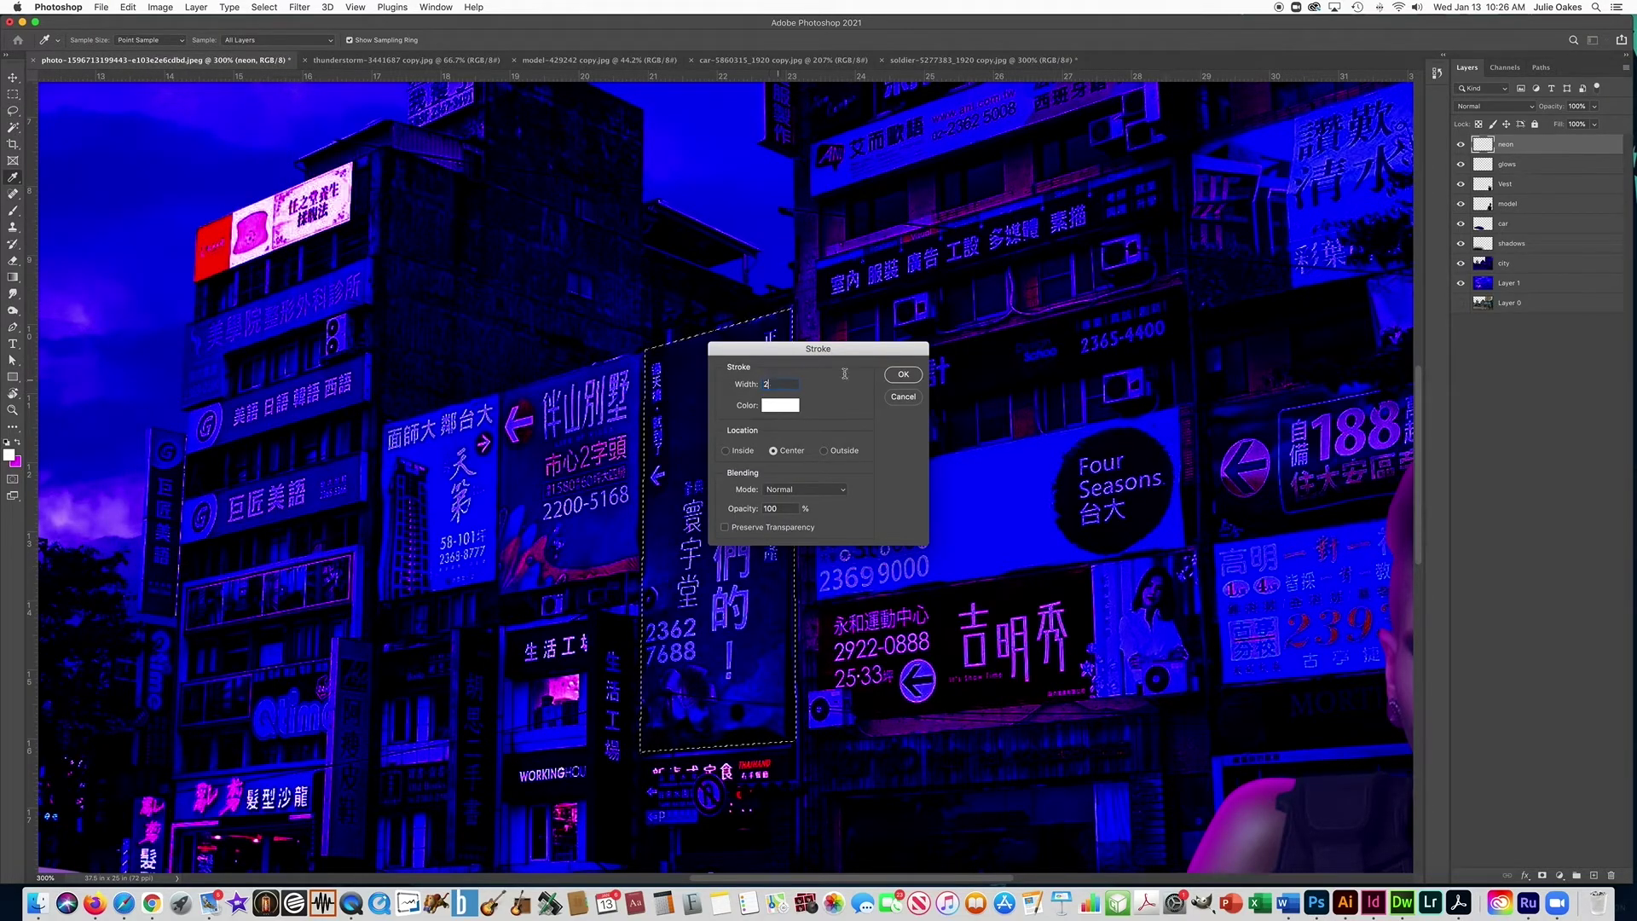
{"action": "left_click", "coordinate": [914, 377]}
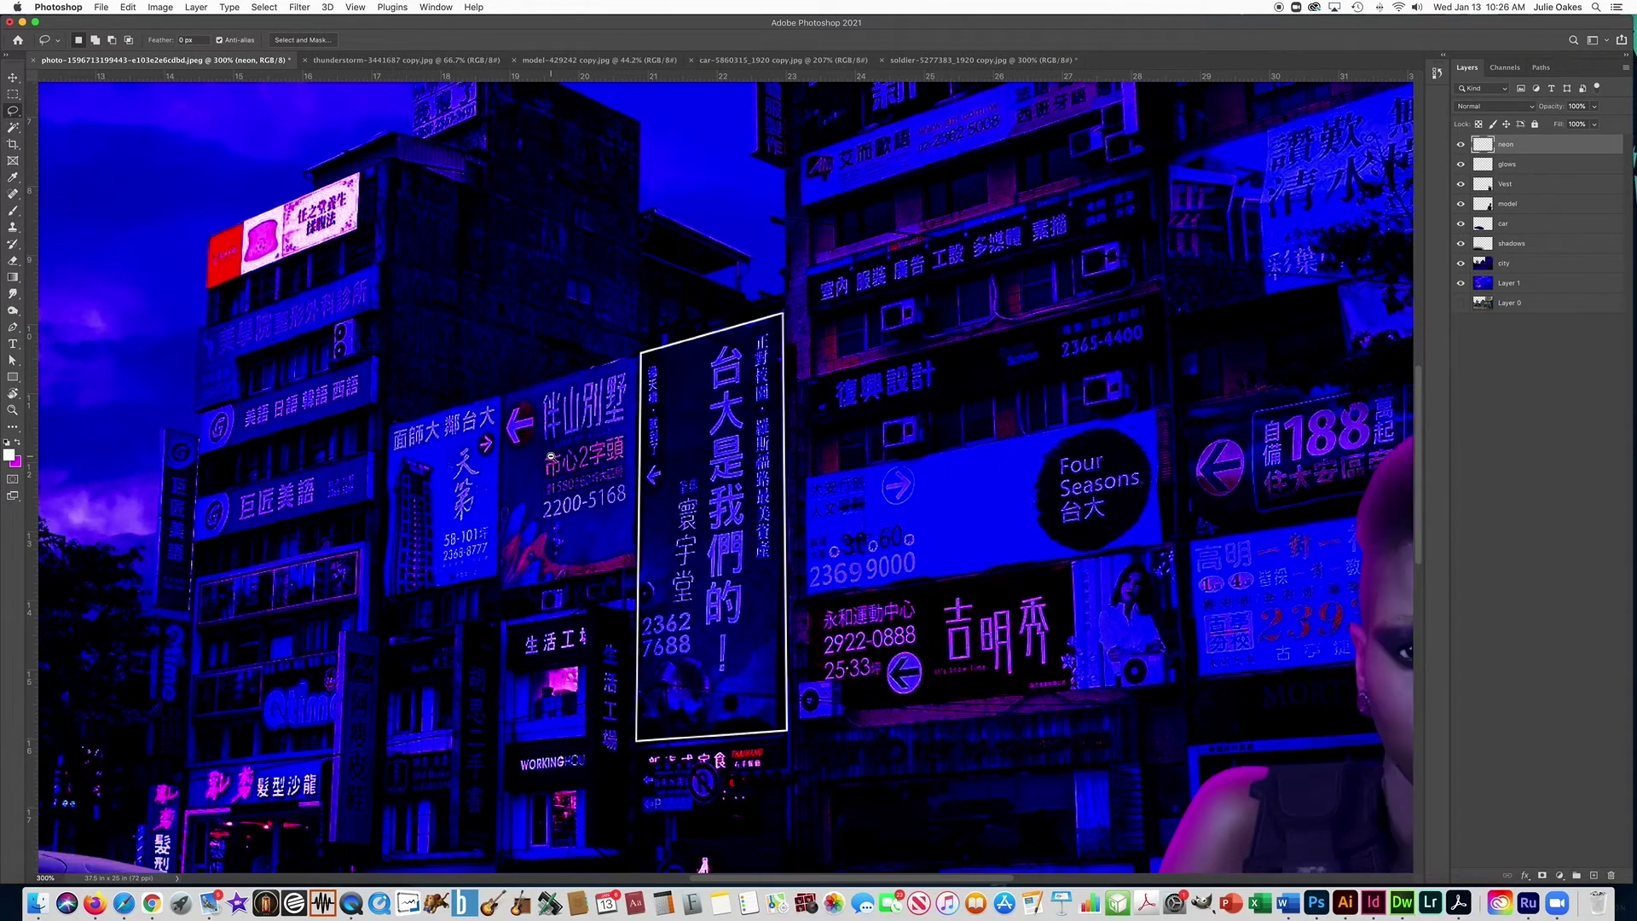
- Deselect the vertical sign and add an Outer Glow to the neon layer, in Screen mode at 100% opacity with a tighter glow size
{"action": "left_click", "coordinate": [551, 457], "text": "alt+super"}
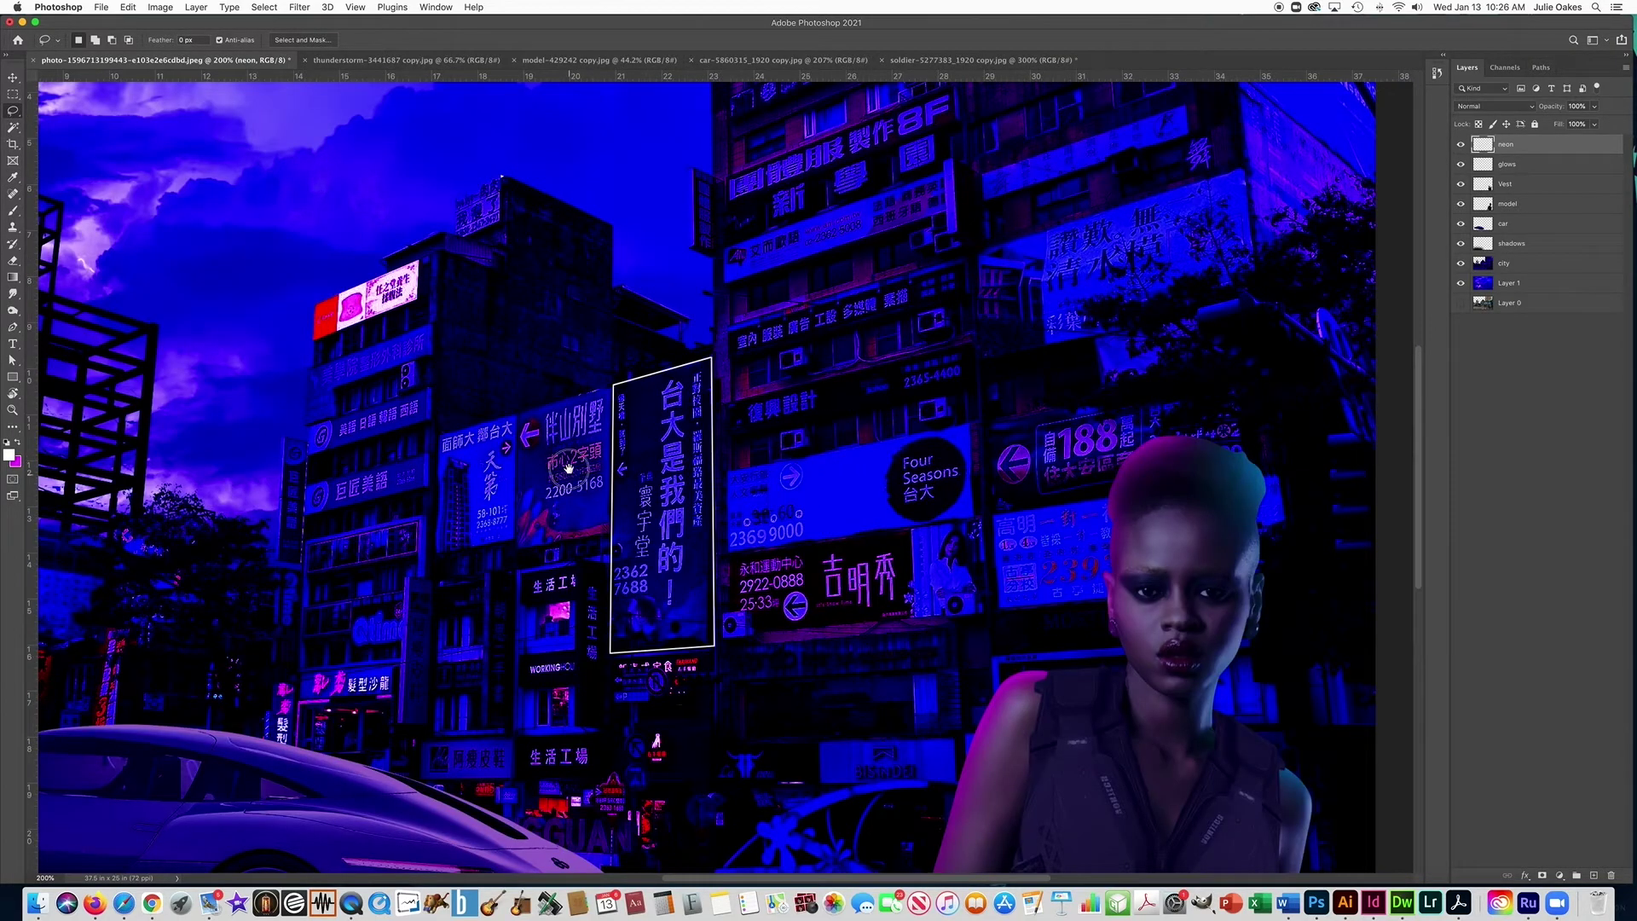
{"action": "left_click_drag", "start_coordinate": [569, 474], "coordinate": [480, 322]}
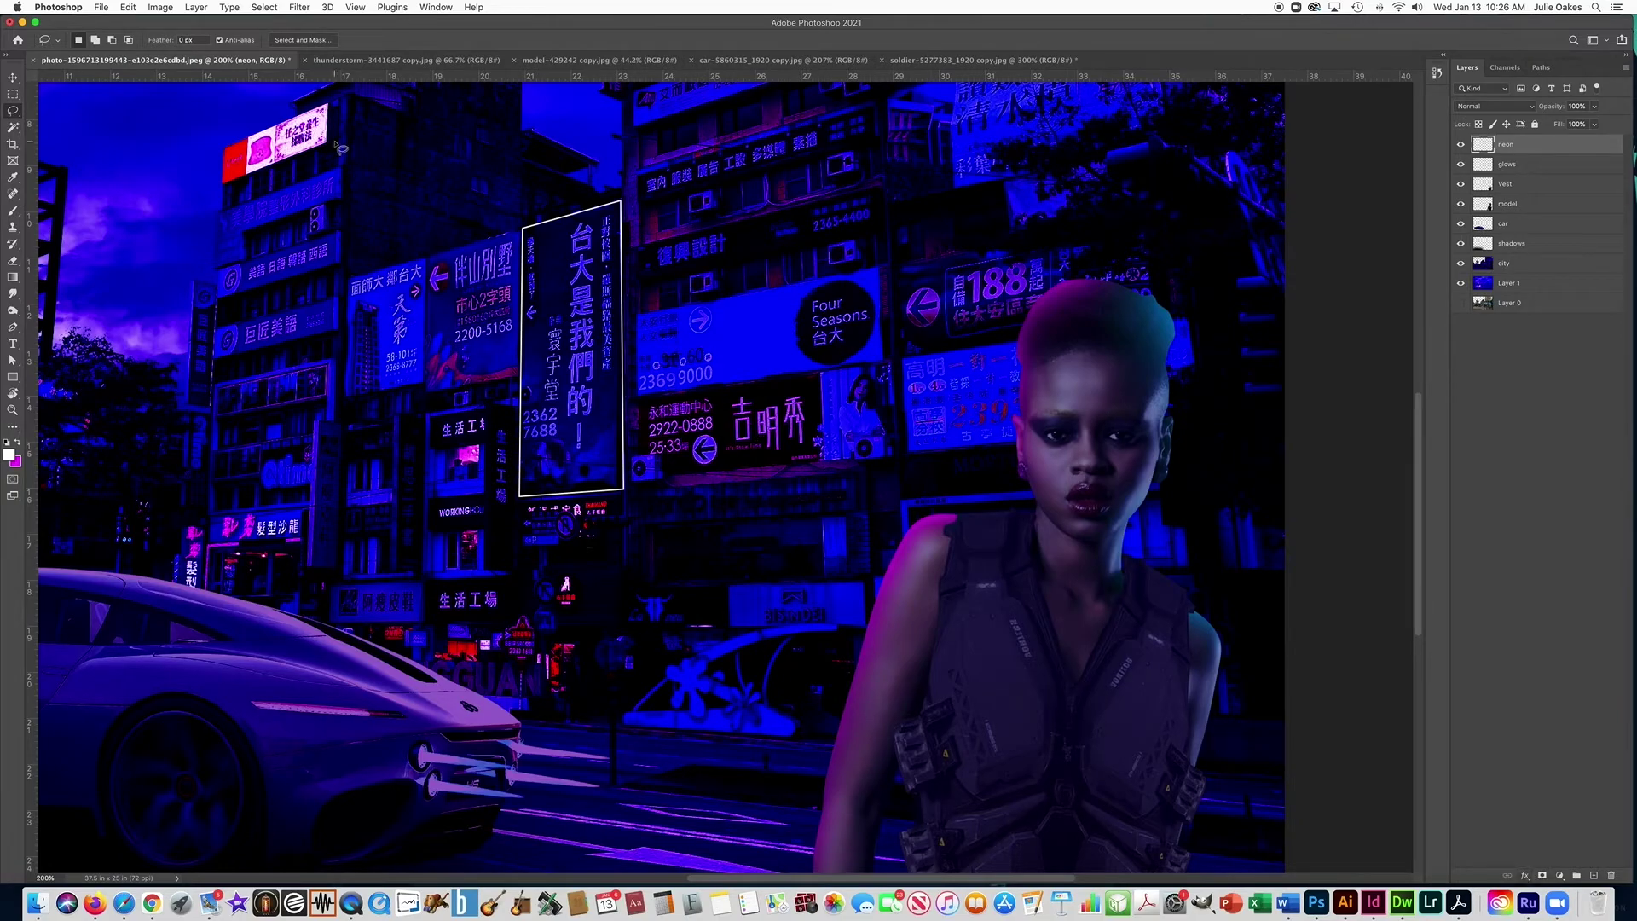
{"action": "left_click", "coordinate": [198, 7]}
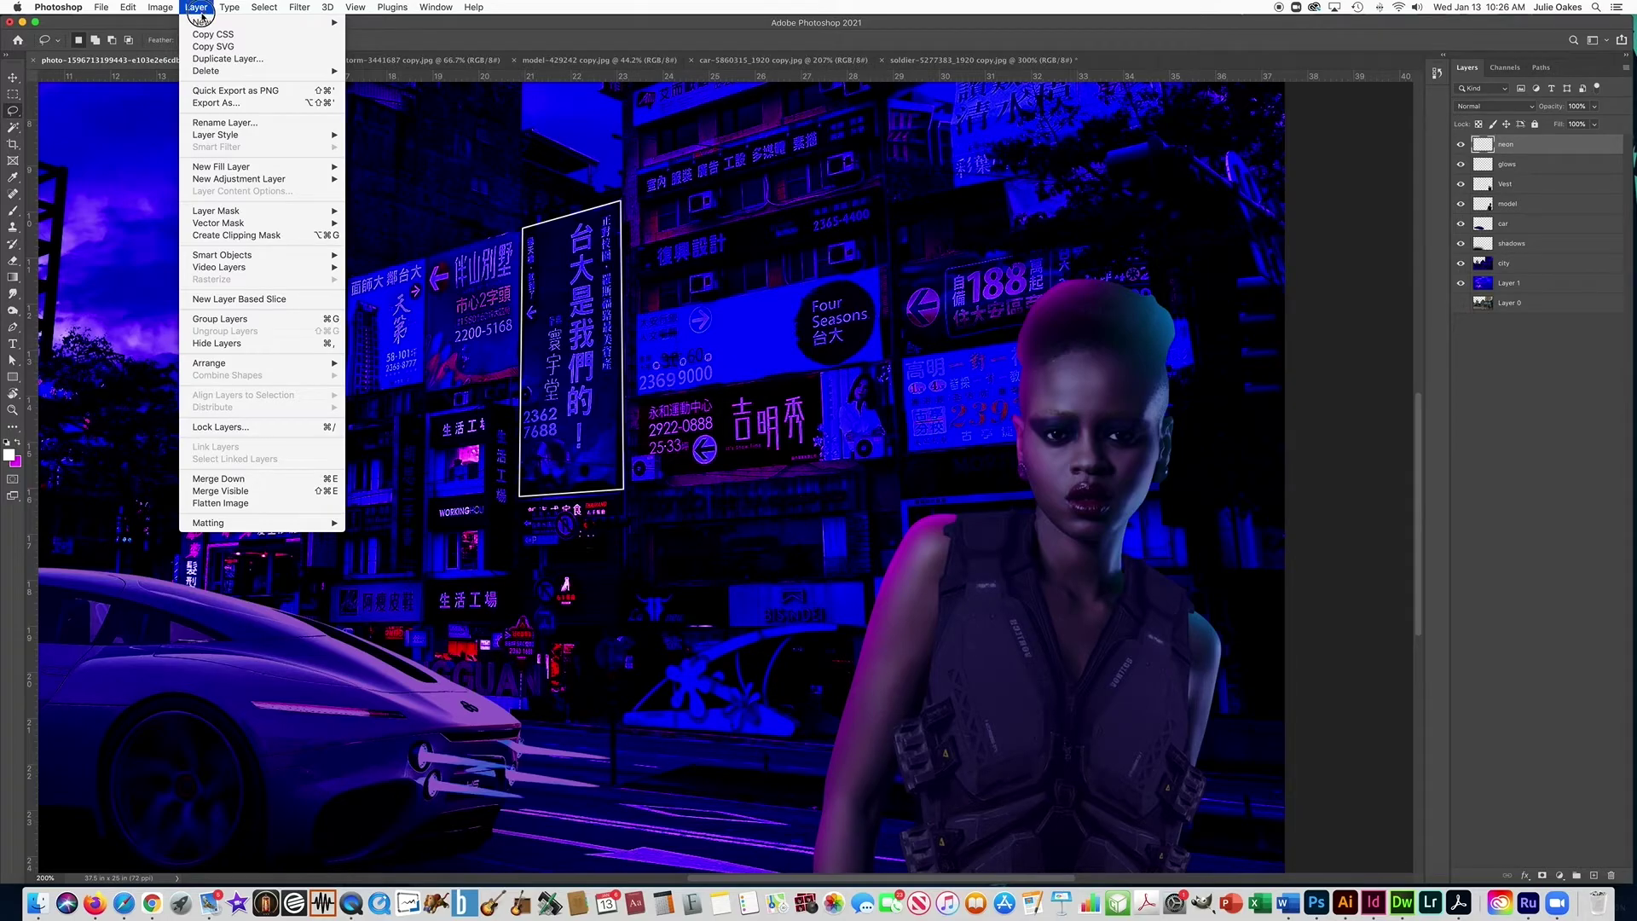
{"action": "mouse_move", "coordinate": [232, 136]}
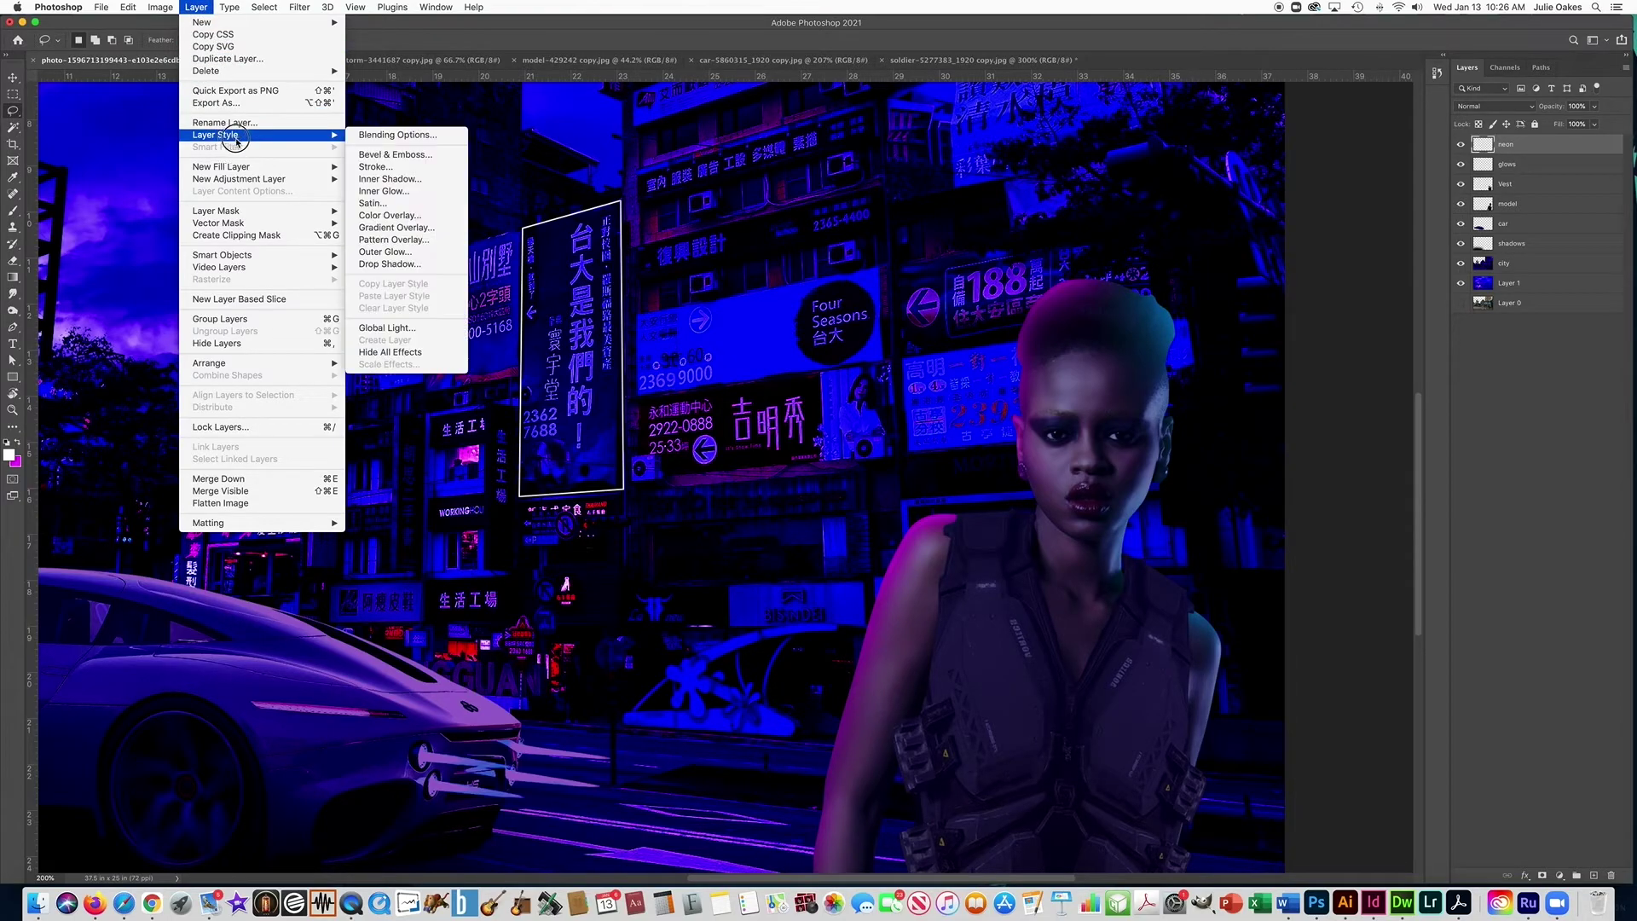
{"action": "left_click", "coordinate": [383, 253]}
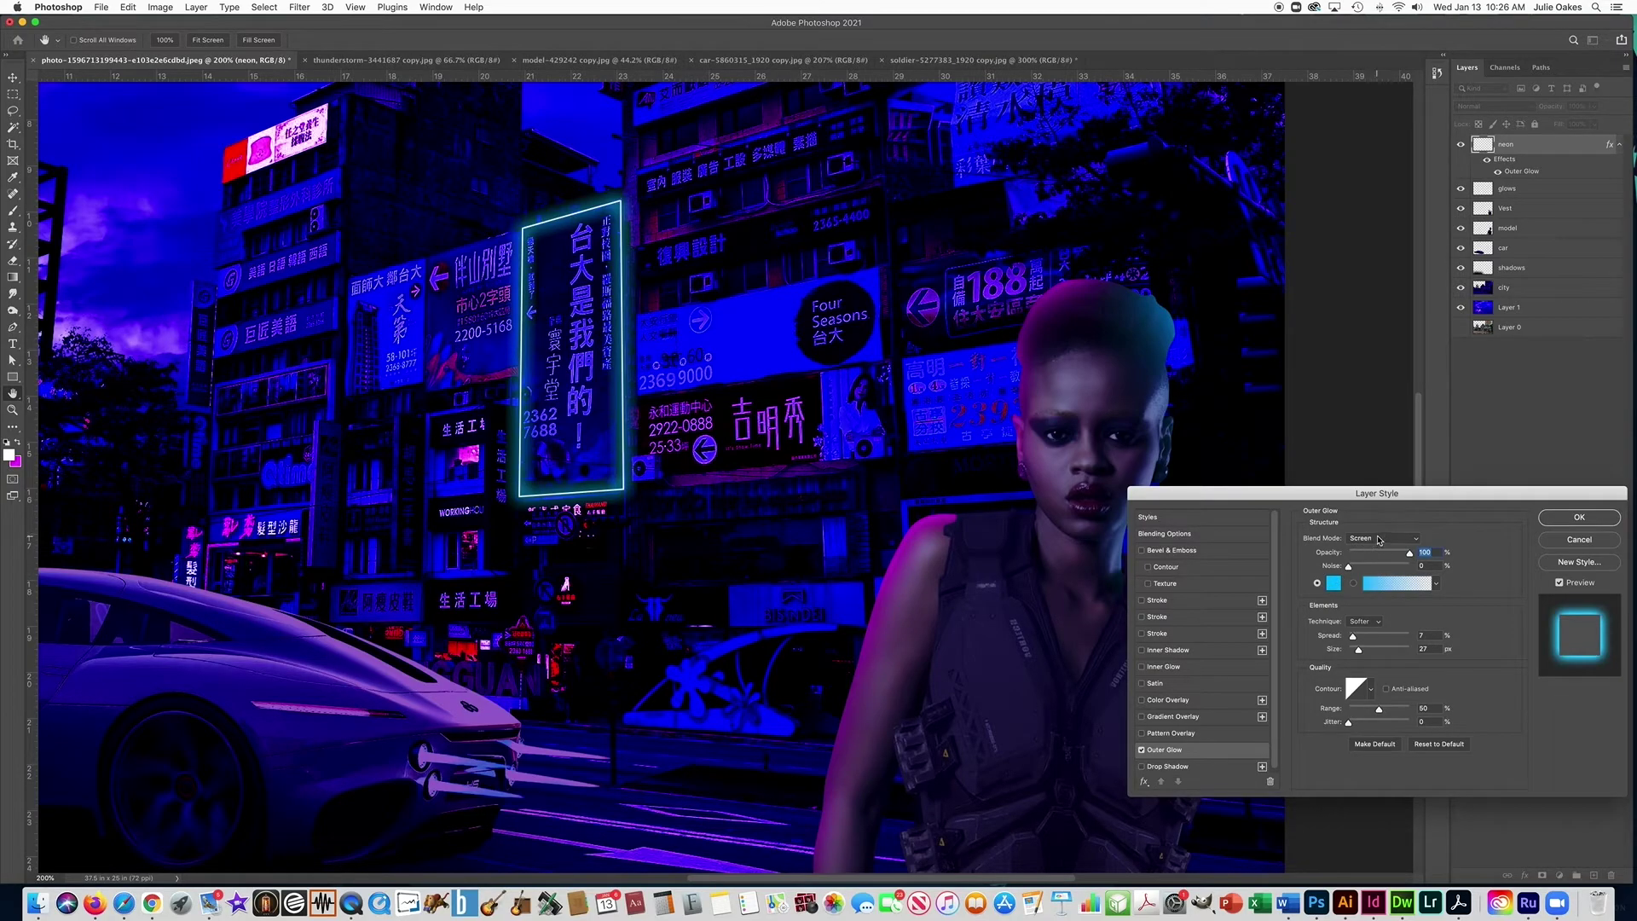
{"action": "left_click_drag", "start_coordinate": [1360, 655], "coordinate": [1359, 655]}
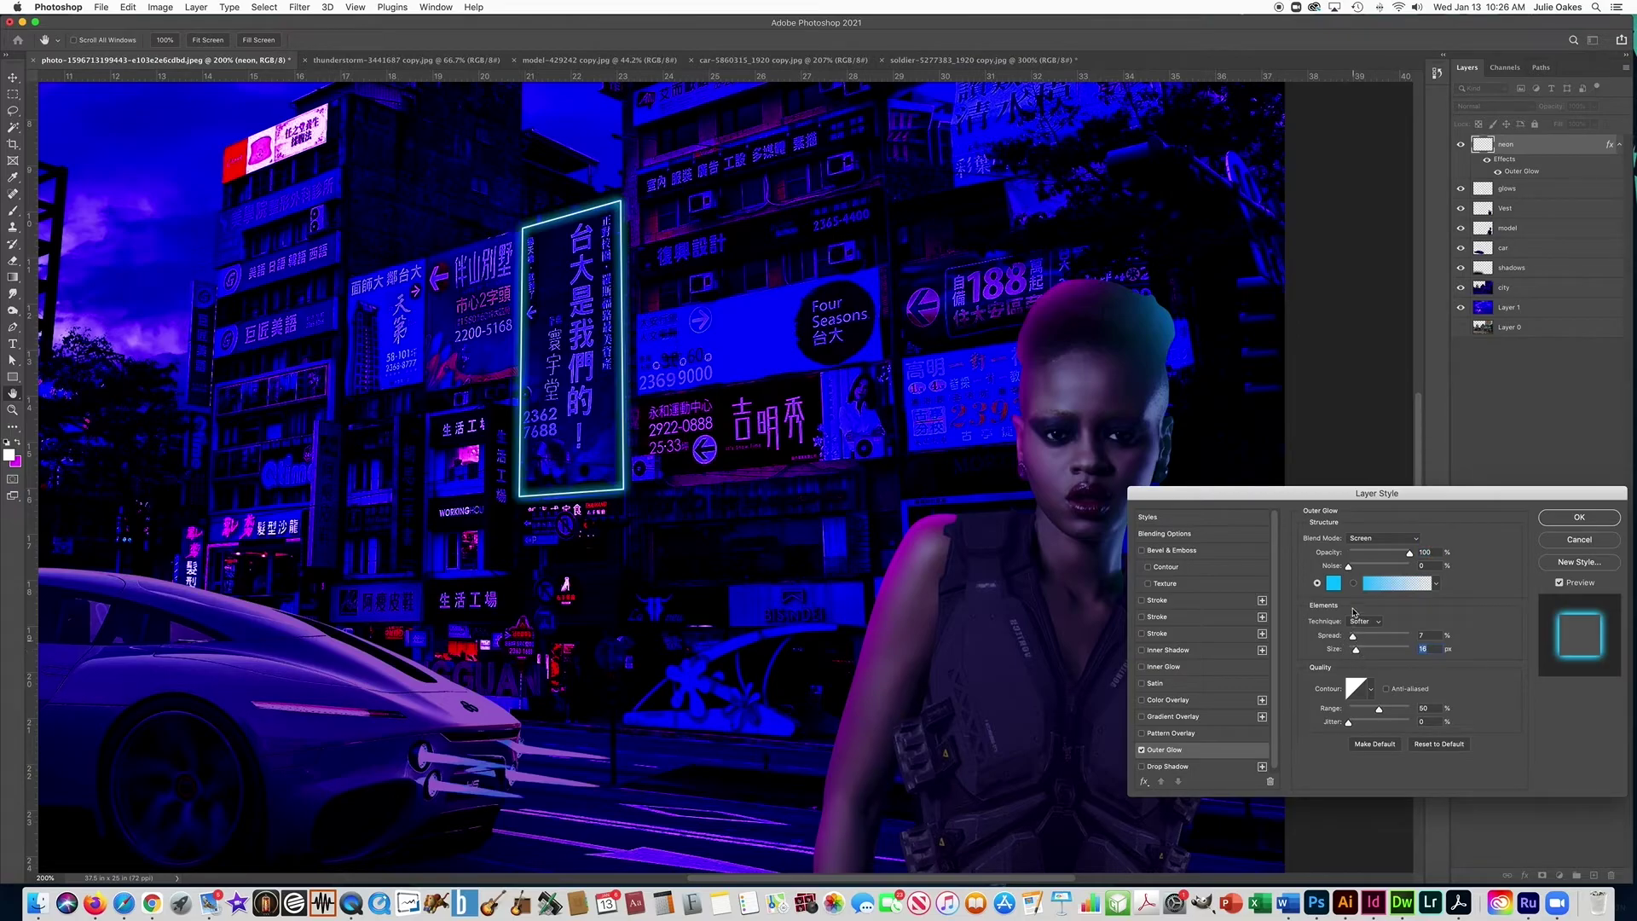
- Set the neon layer's outer glow color to bright blue (#00aeff) and apply the layer style
{"action": "left_click", "coordinate": [1334, 584]}
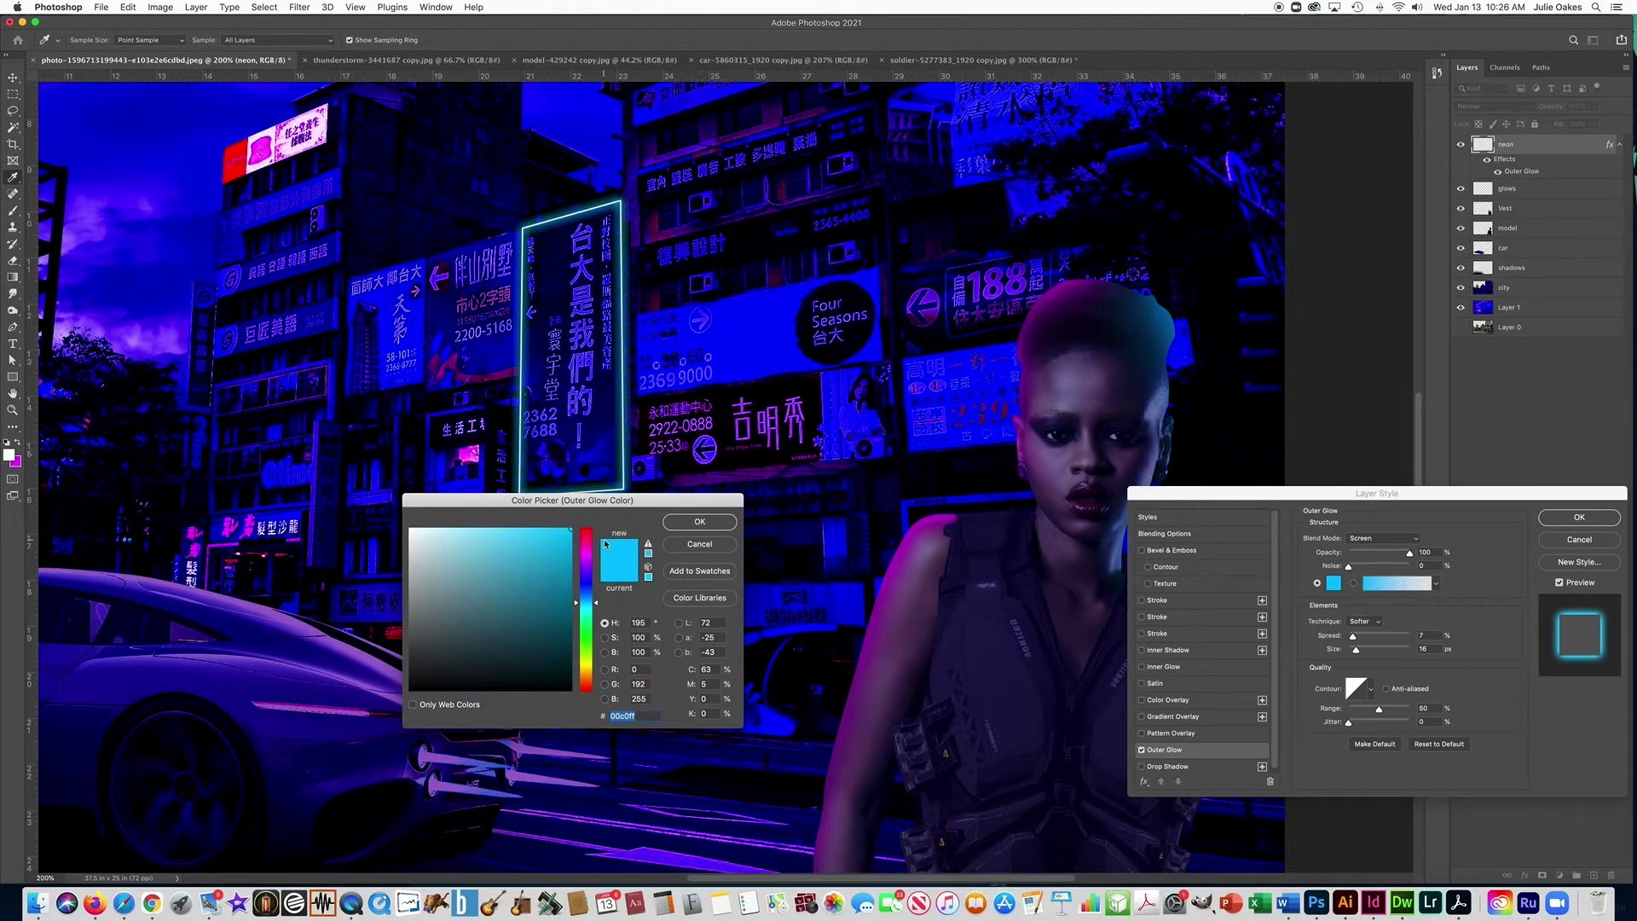
{"action": "left_click", "coordinate": [587, 606]}
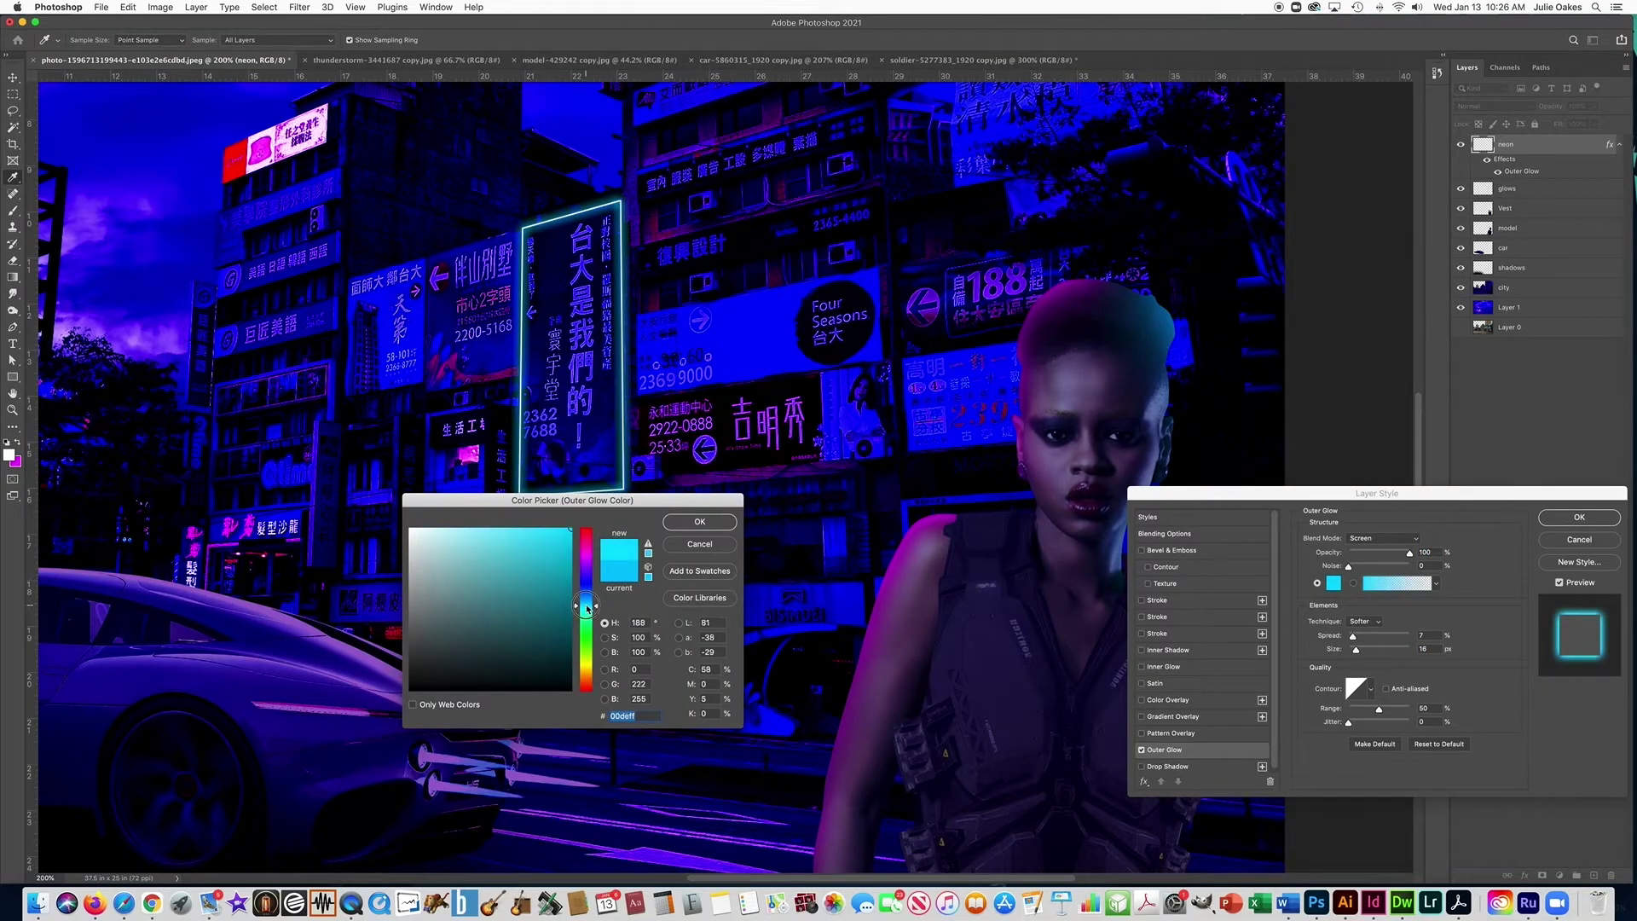
{"action": "left_click_drag", "start_coordinate": [588, 607], "coordinate": [587, 605]}
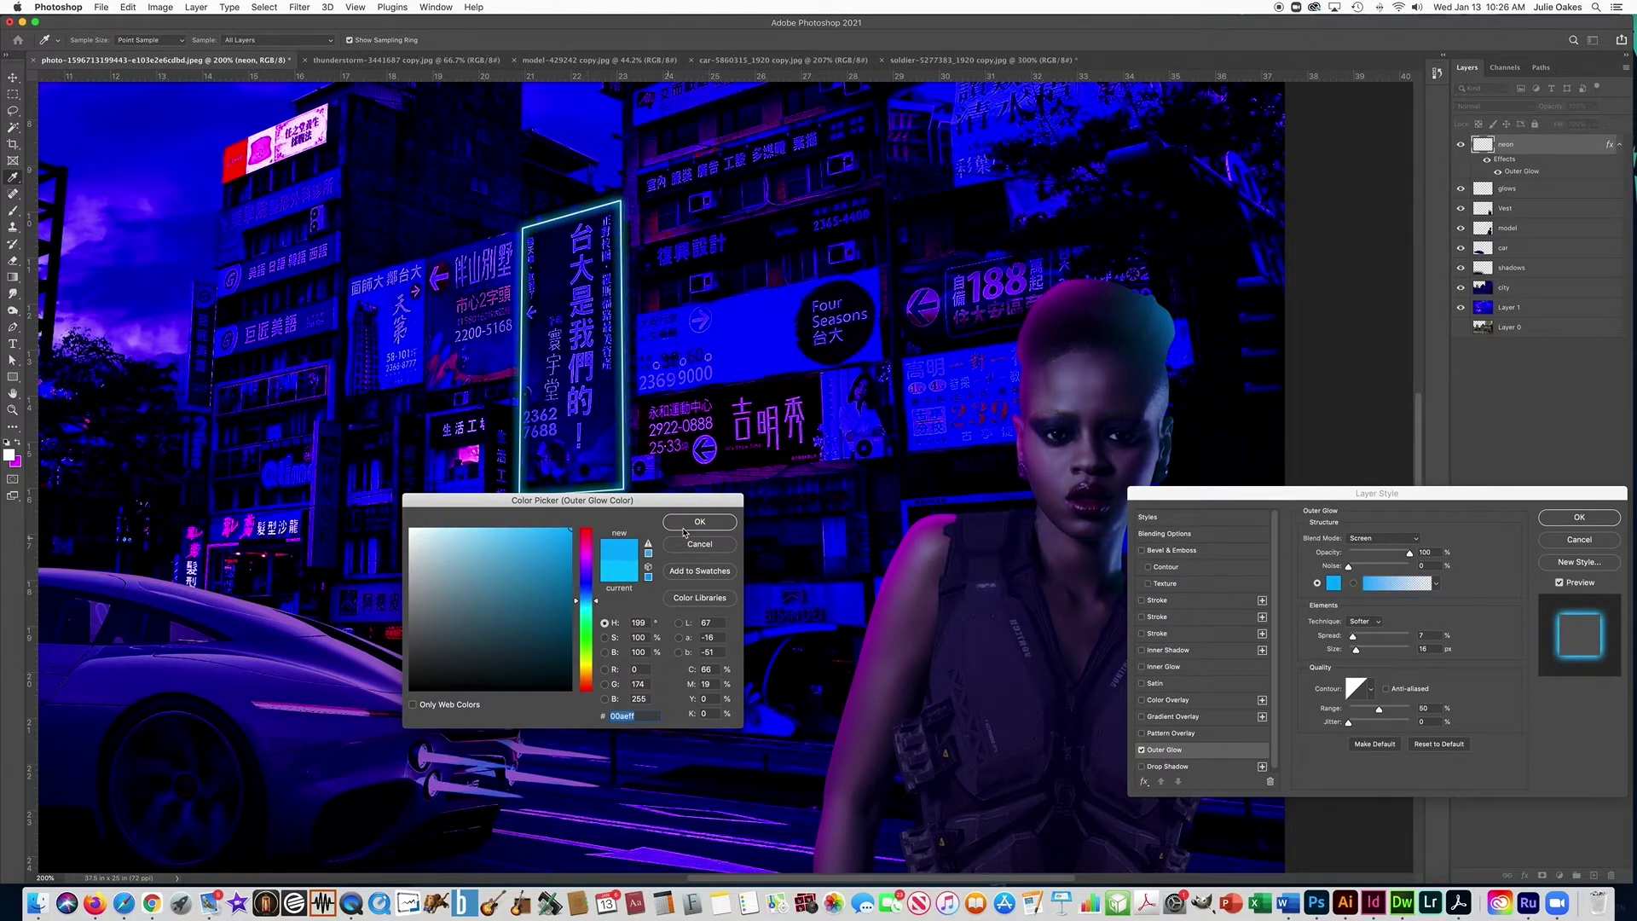
{"action": "left_click", "coordinate": [683, 528]}
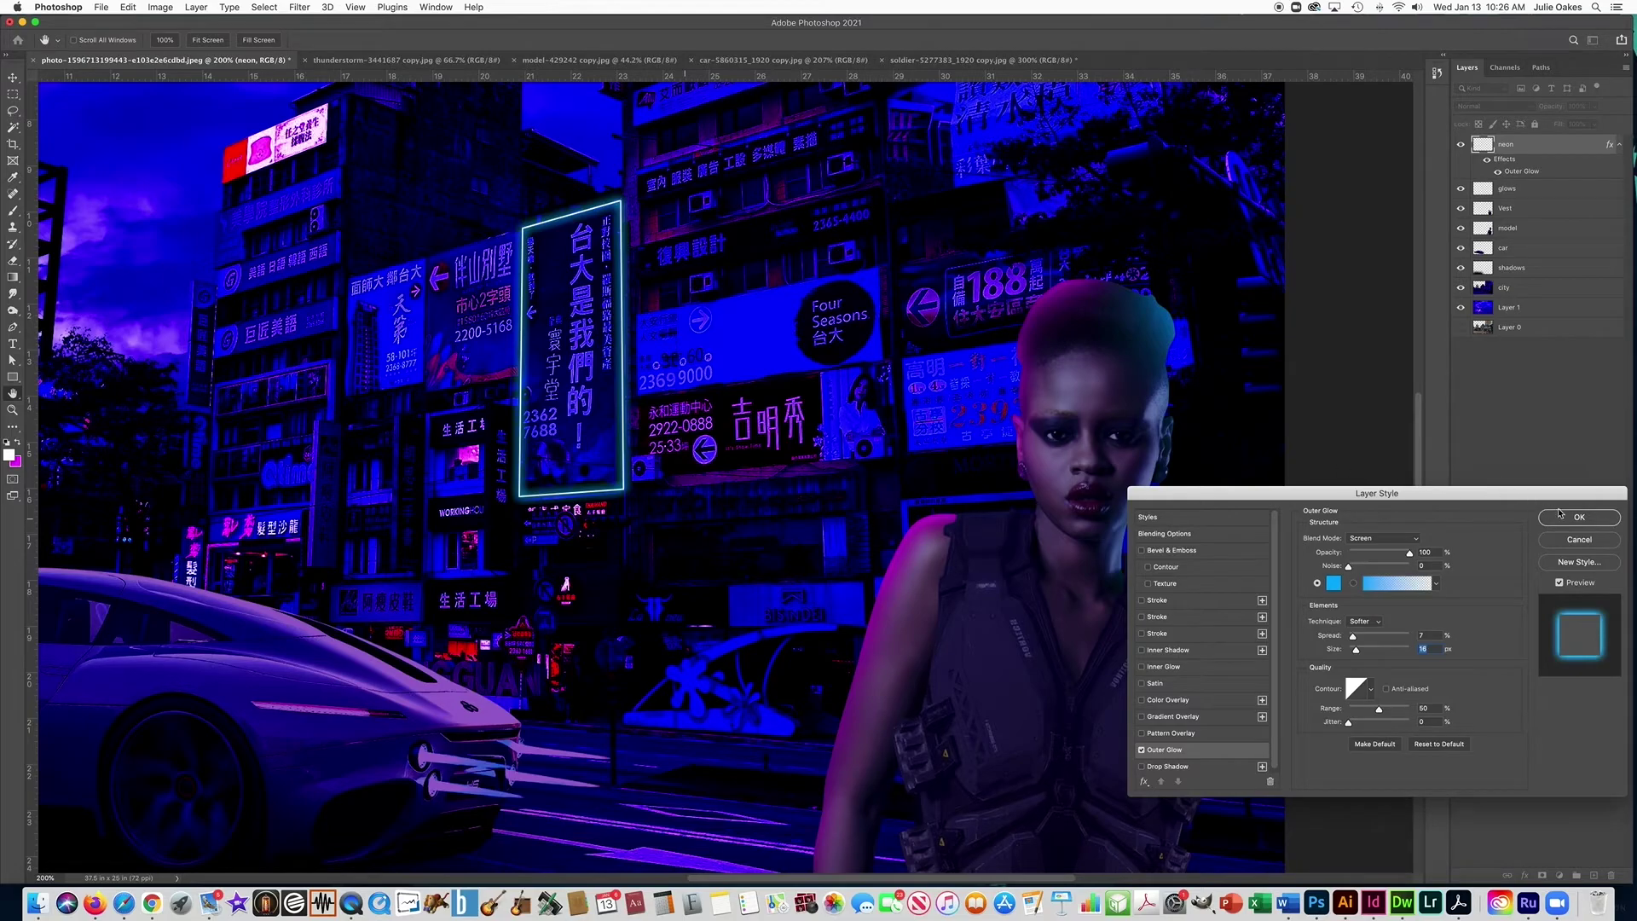
{"action": "left_click", "coordinate": [1581, 523]}
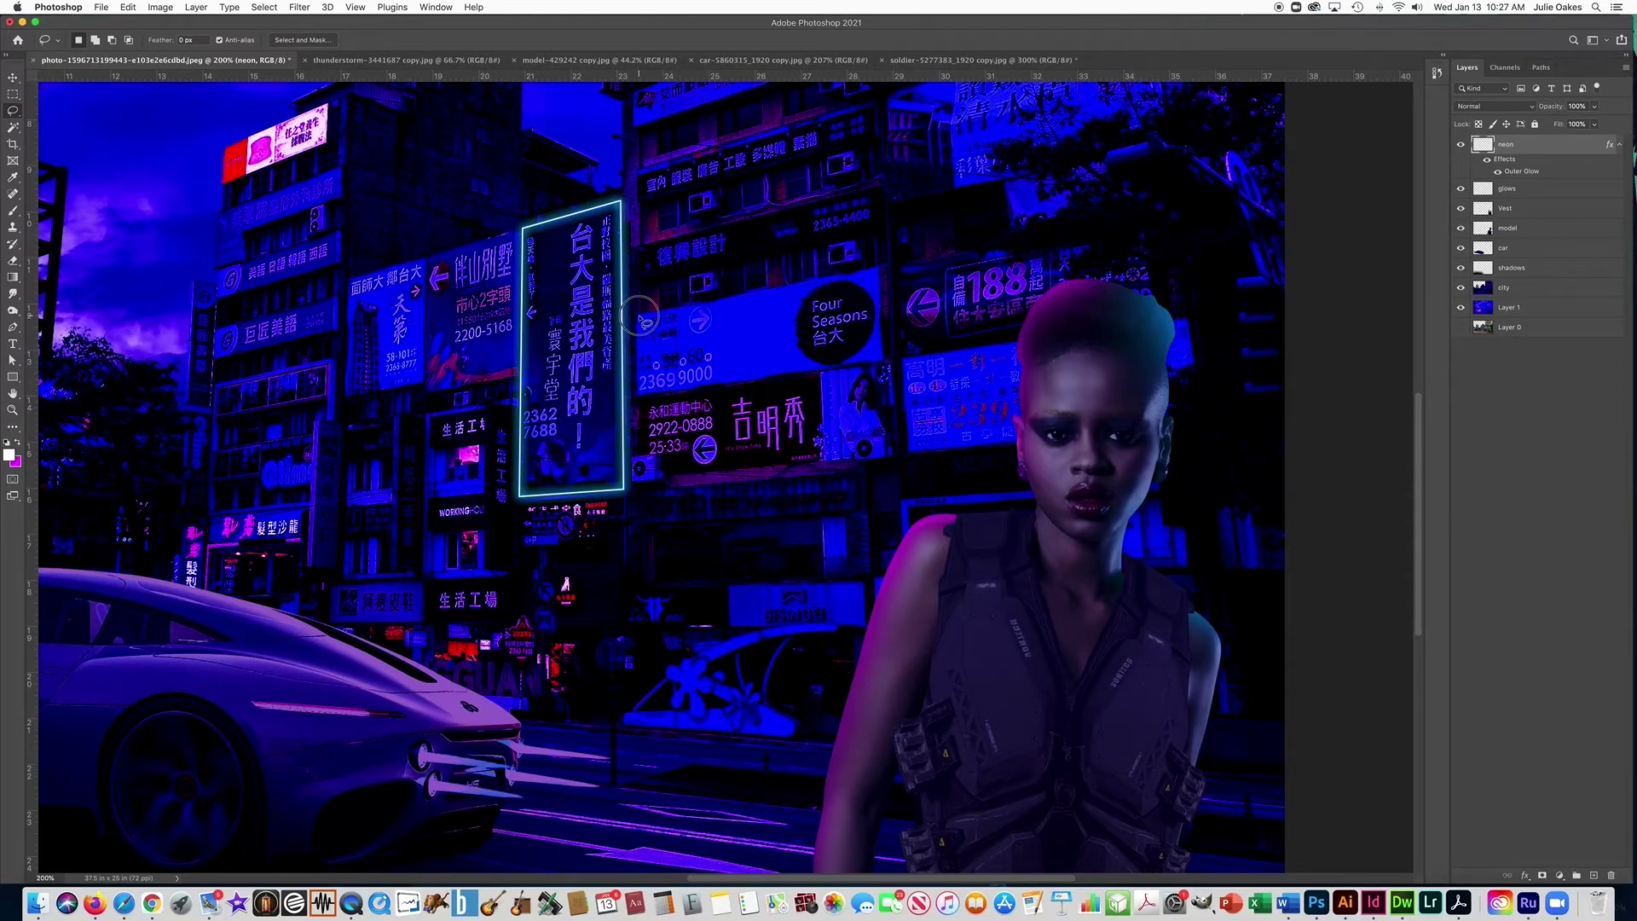
- Select the blue Four Seasons billboard with straight lasso edges and outline it with a white stroke on the neon layer
{"action": "left_click", "coordinate": [640, 386]}
{"action": "left_click", "coordinate": [892, 365]}
{"action": "left_click", "coordinate": [891, 267]}
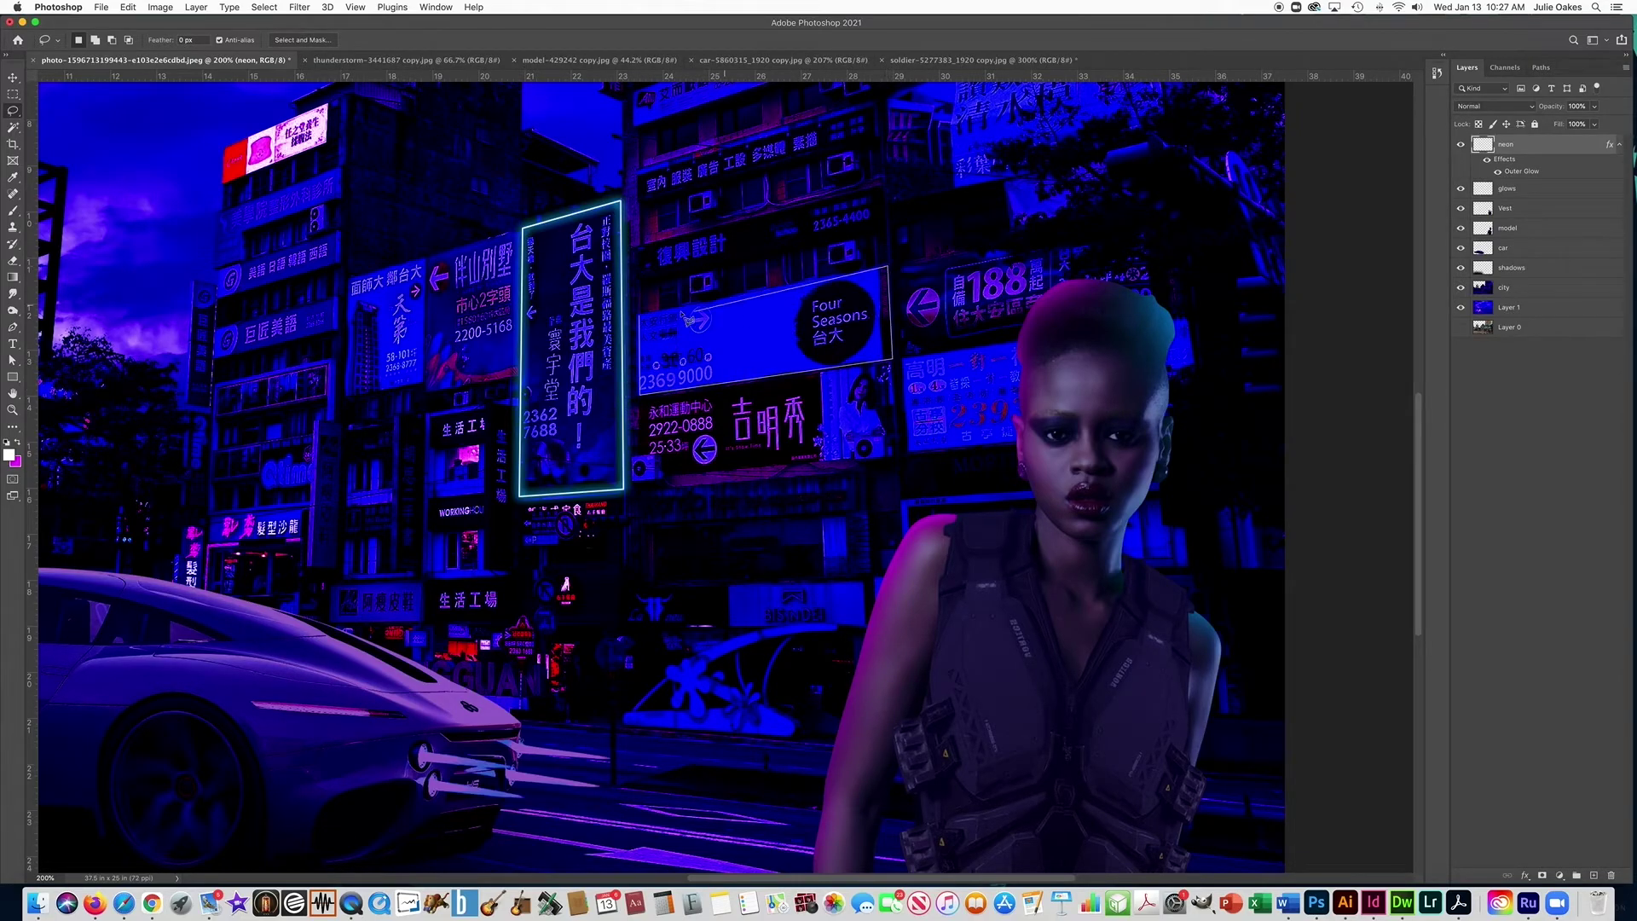
{"action": "left_click", "coordinate": [639, 315]}
{"action": "left_click", "coordinate": [127, 7]}
{"action": "left_click", "coordinate": [170, 219]}
{"action": "key", "text": "Return"}
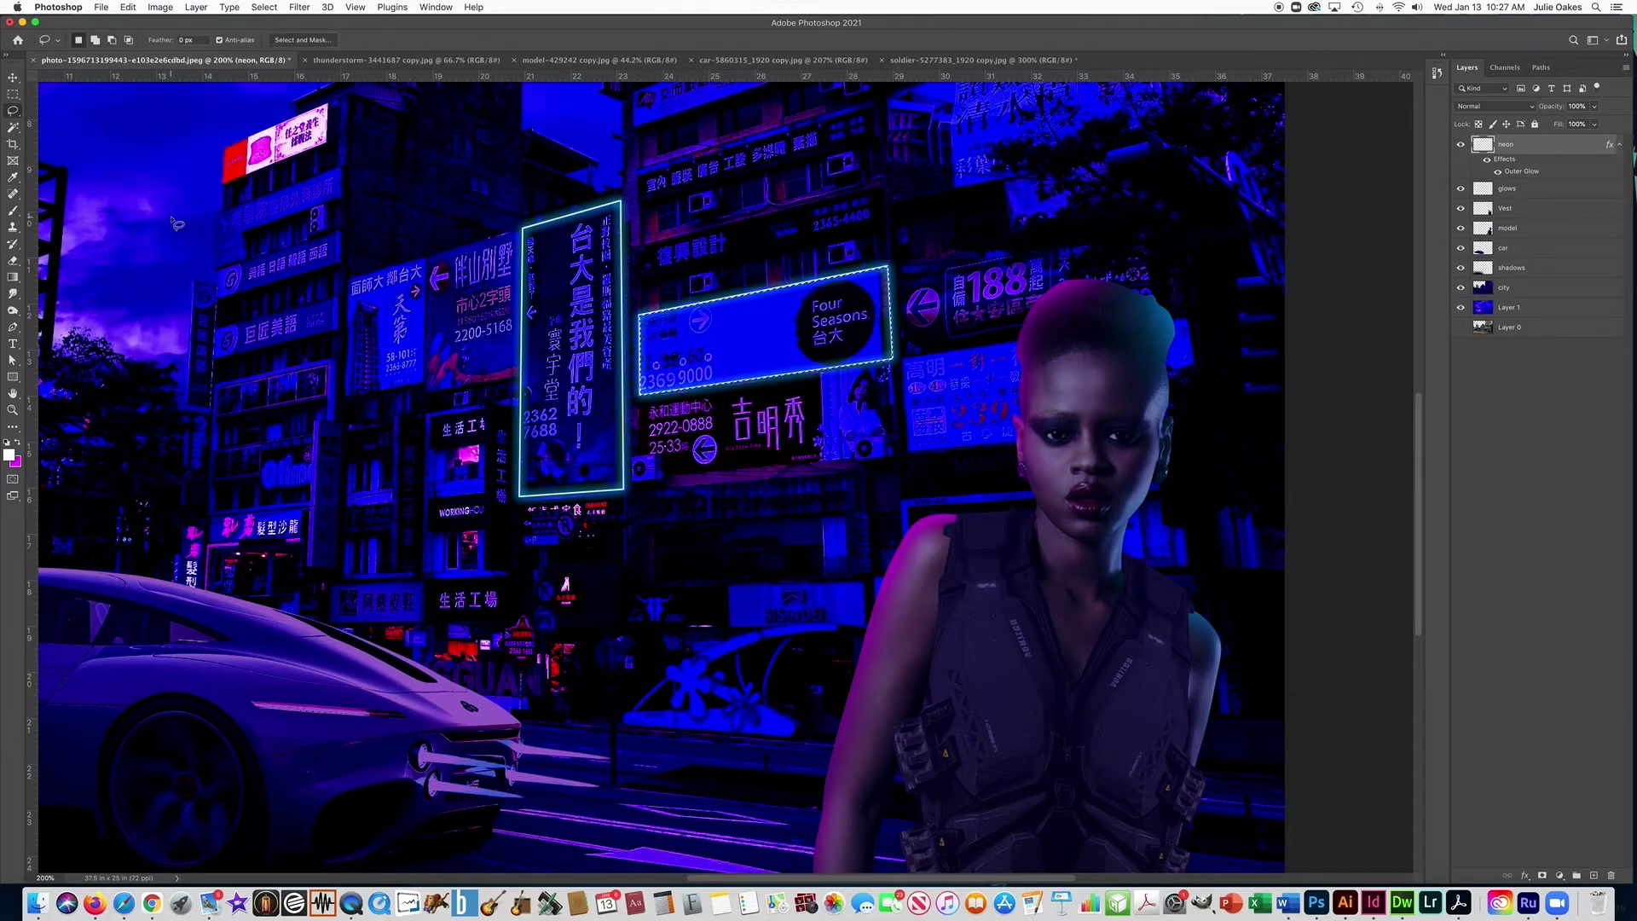
- Select the narrow vertical sign low on the left building with straight lasso edges and outline it with a white stroke
{"action": "left_click", "coordinate": [338, 567]}
{"action": "left_click", "coordinate": [313, 567]}
{"action": "left_click", "coordinate": [319, 422]}
{"action": "left_click", "coordinate": [342, 424]}
{"action": "left_click", "coordinate": [336, 568]}
{"action": "left_click", "coordinate": [128, 7]}
{"action": "left_click", "coordinate": [169, 220]}
{"action": "key", "text": "Return"}
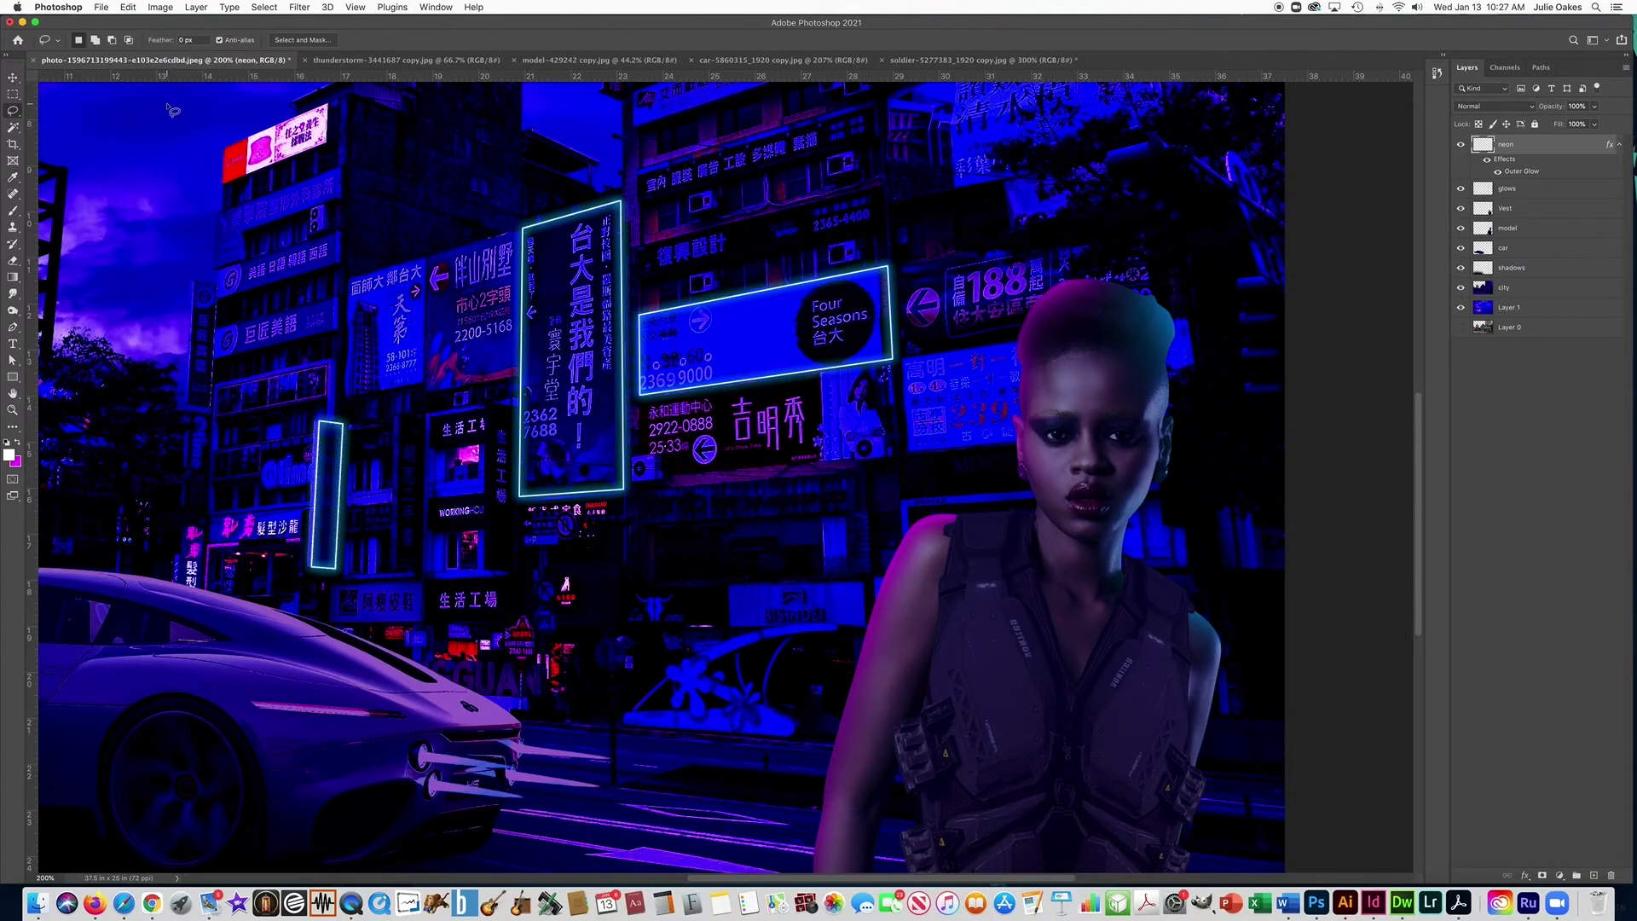
- Add a new layer named "pink neon" and rename the existing neon layer "blue neon"
{"action": "left_click", "coordinate": [1595, 876]}
{"action": "double_click", "coordinate": [1511, 145]}
{"action": "type", "text": "pink neon"}
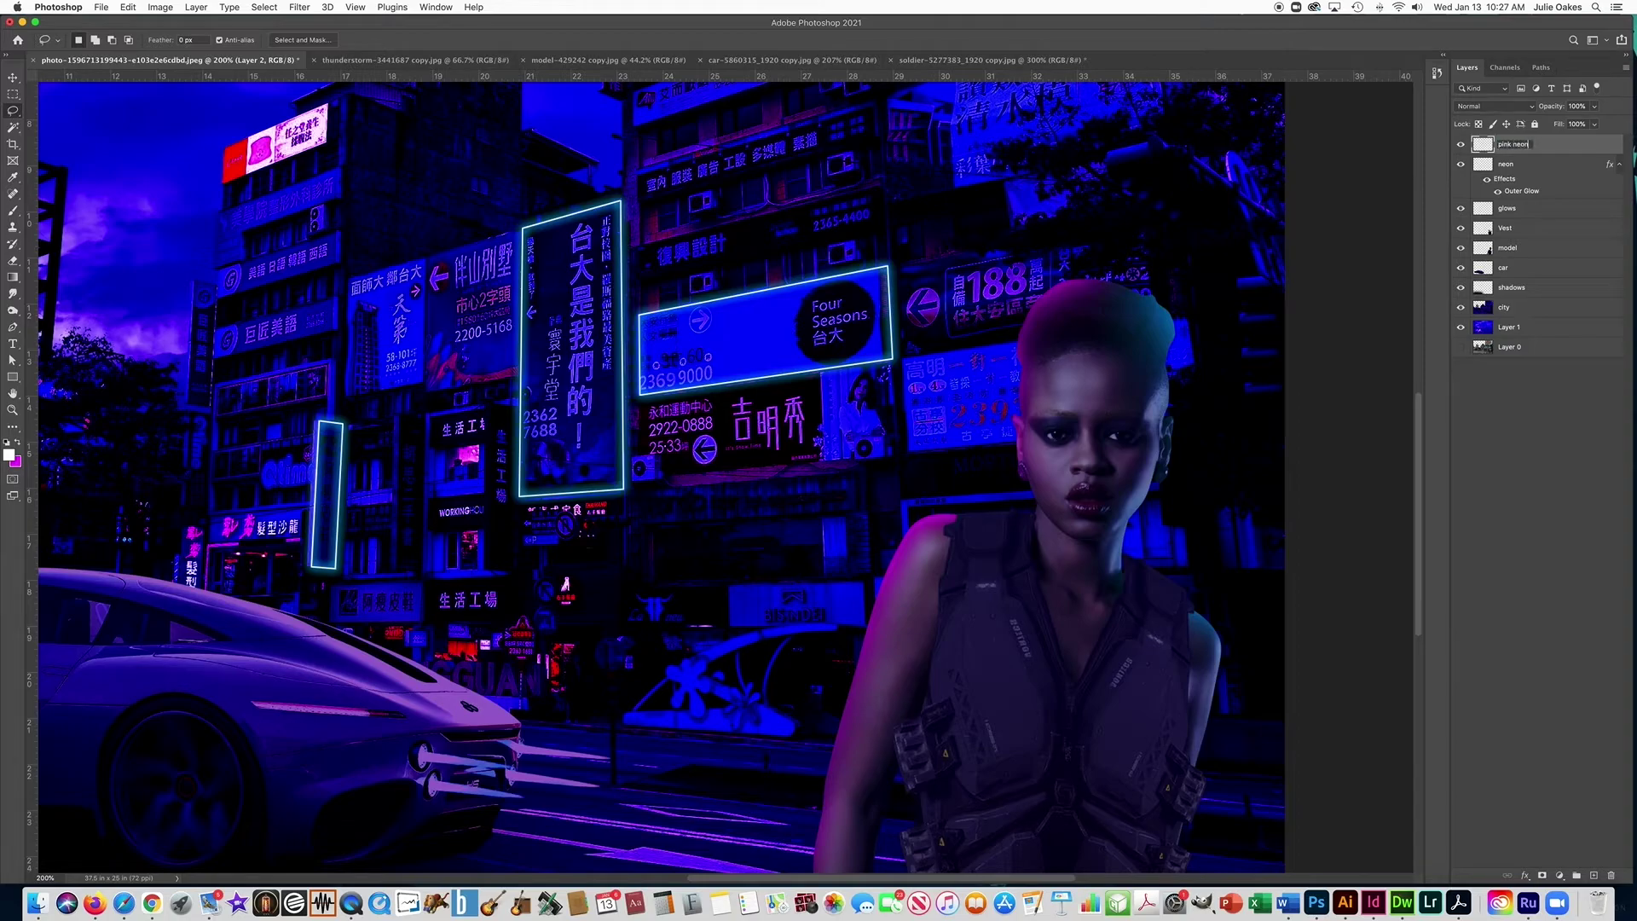
{"action": "double_click", "coordinate": [1506, 163]}
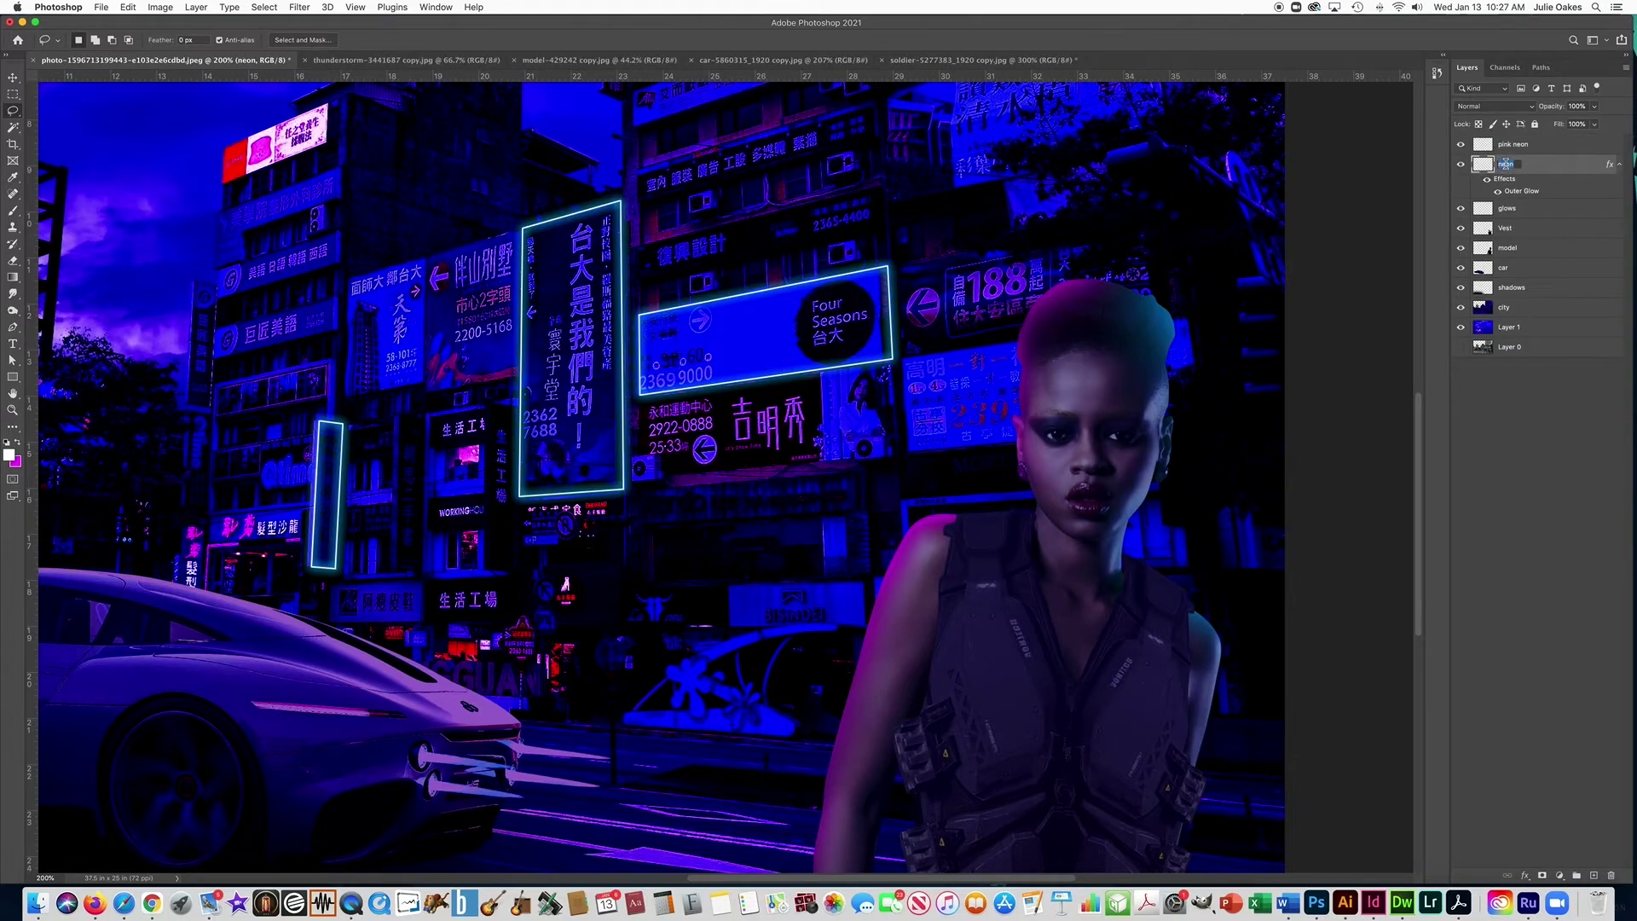
{"action": "type", "text": "blue neon"}
{"action": "key", "text": "Return"}
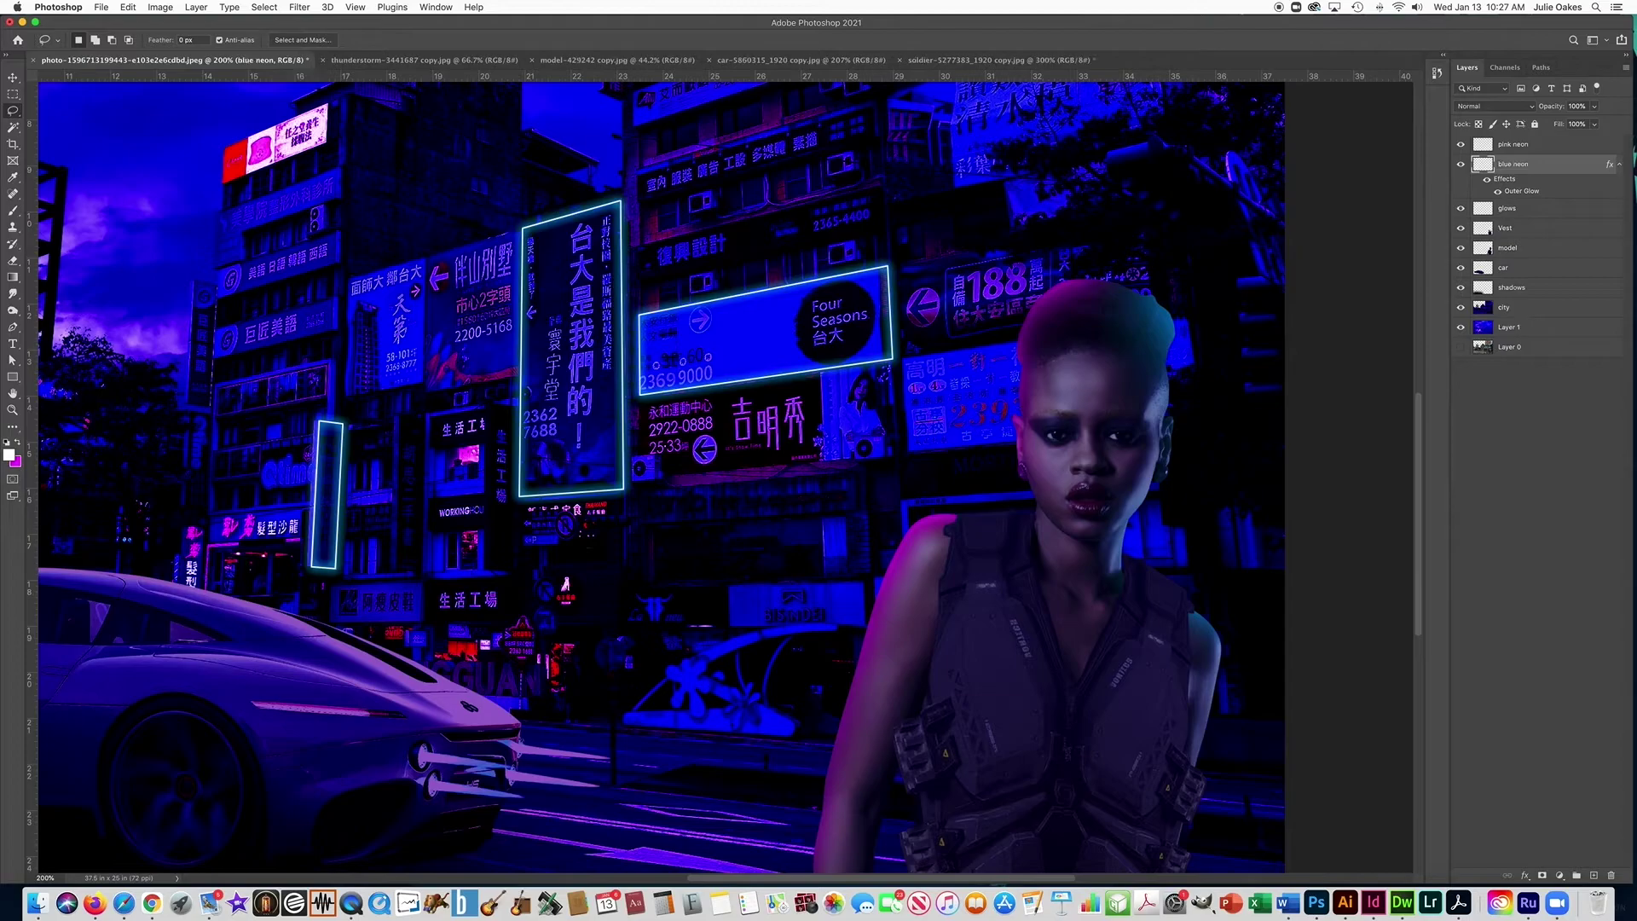
- Add an Outer Glow to the pink neon layer with its color set to magenta pink (#ff00c0)
{"action": "left_click", "coordinate": [1526, 146]}
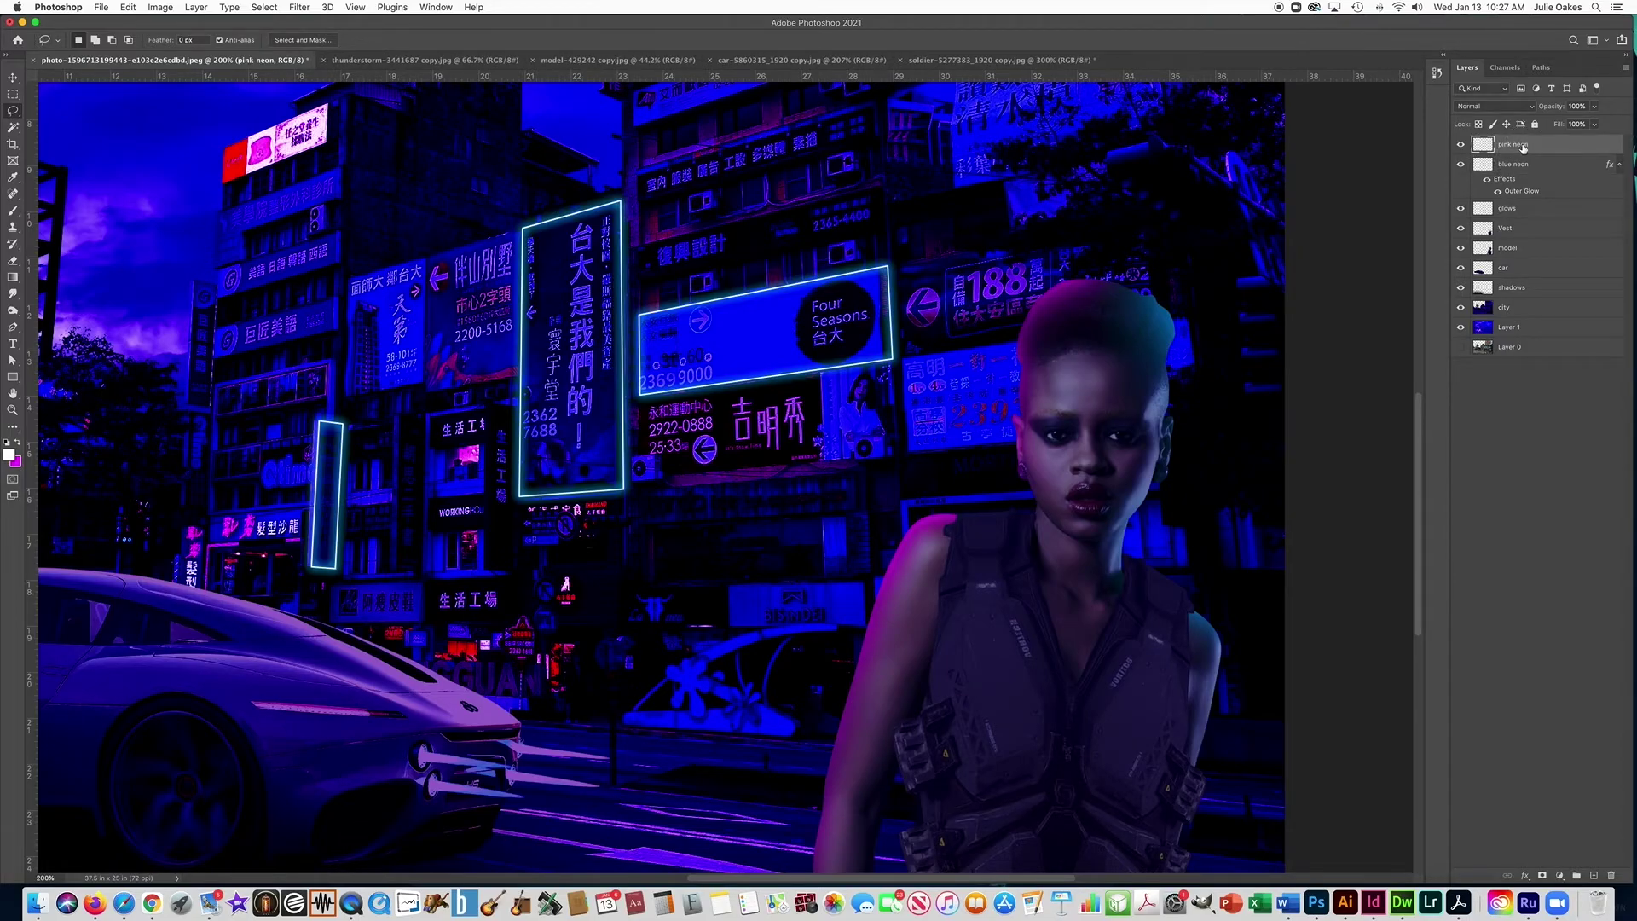
{"action": "left_click", "coordinate": [1525, 876]}
{"action": "left_click", "coordinate": [1543, 841]}
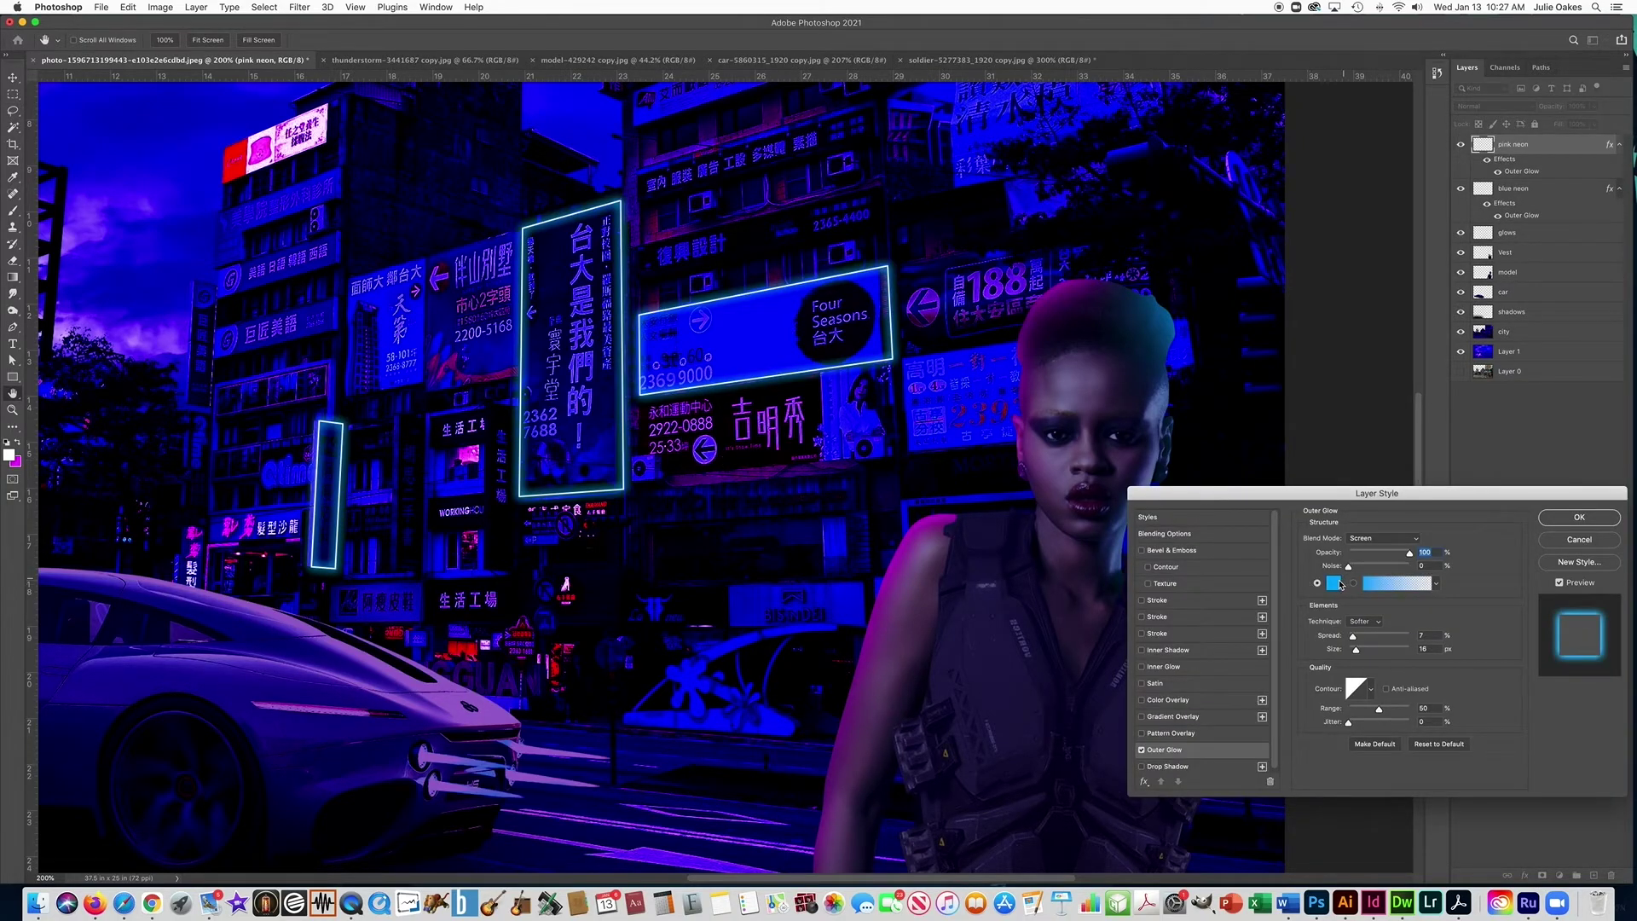
{"action": "left_click", "coordinate": [1336, 584]}
{"action": "left_click", "coordinate": [587, 552]}
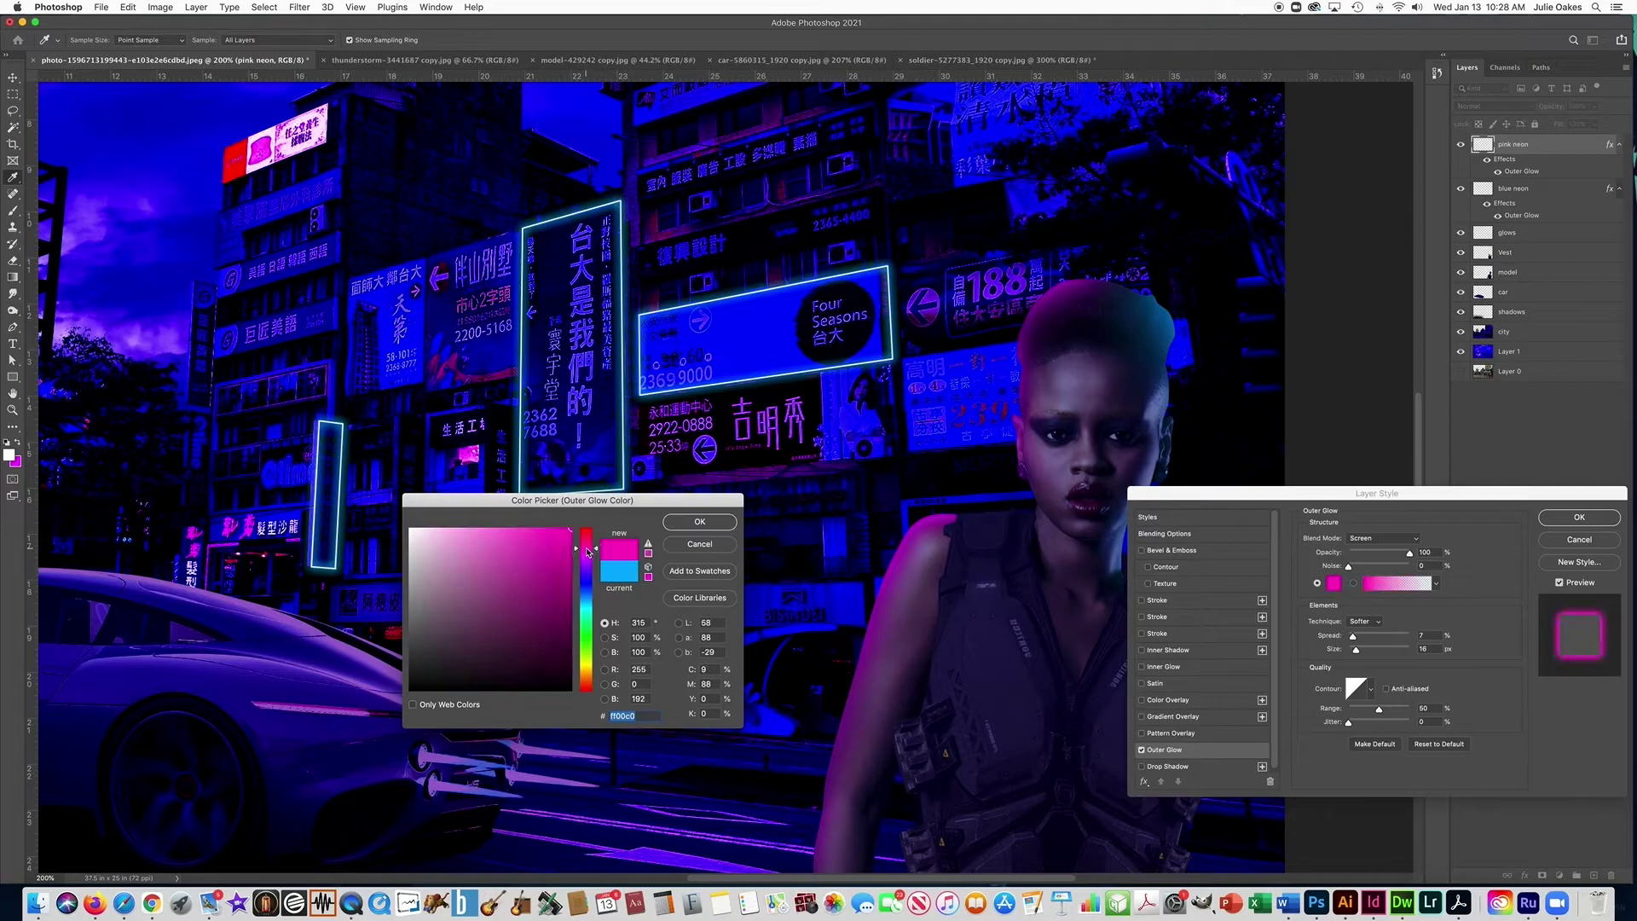
{"action": "left_click", "coordinate": [698, 521]}
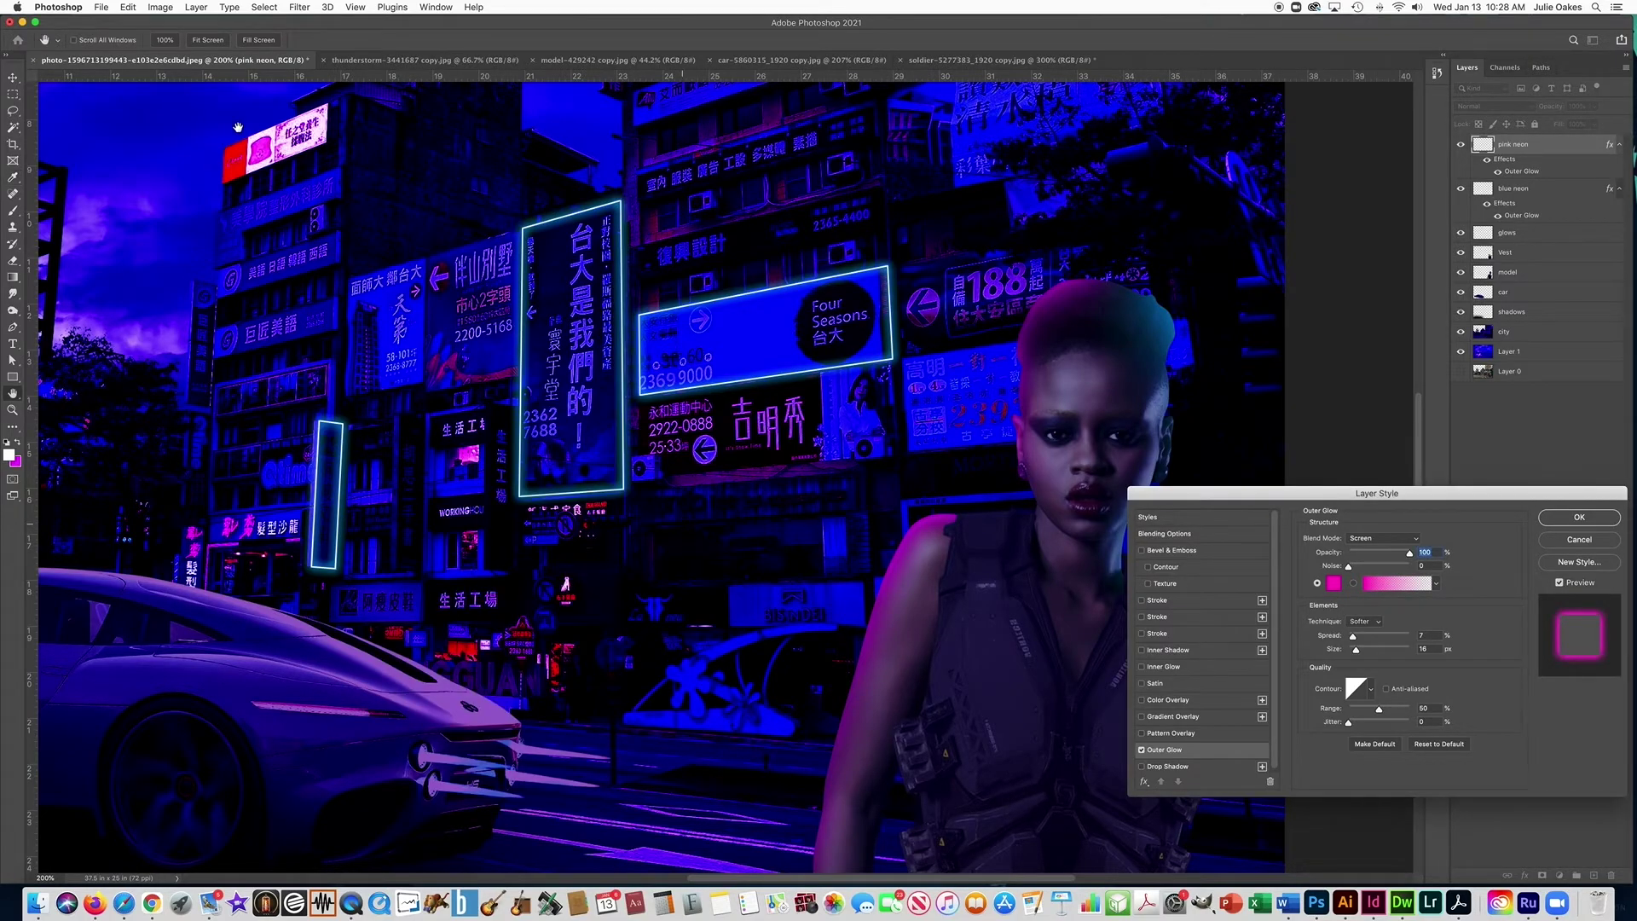
{"action": "left_click", "coordinate": [1566, 524]}
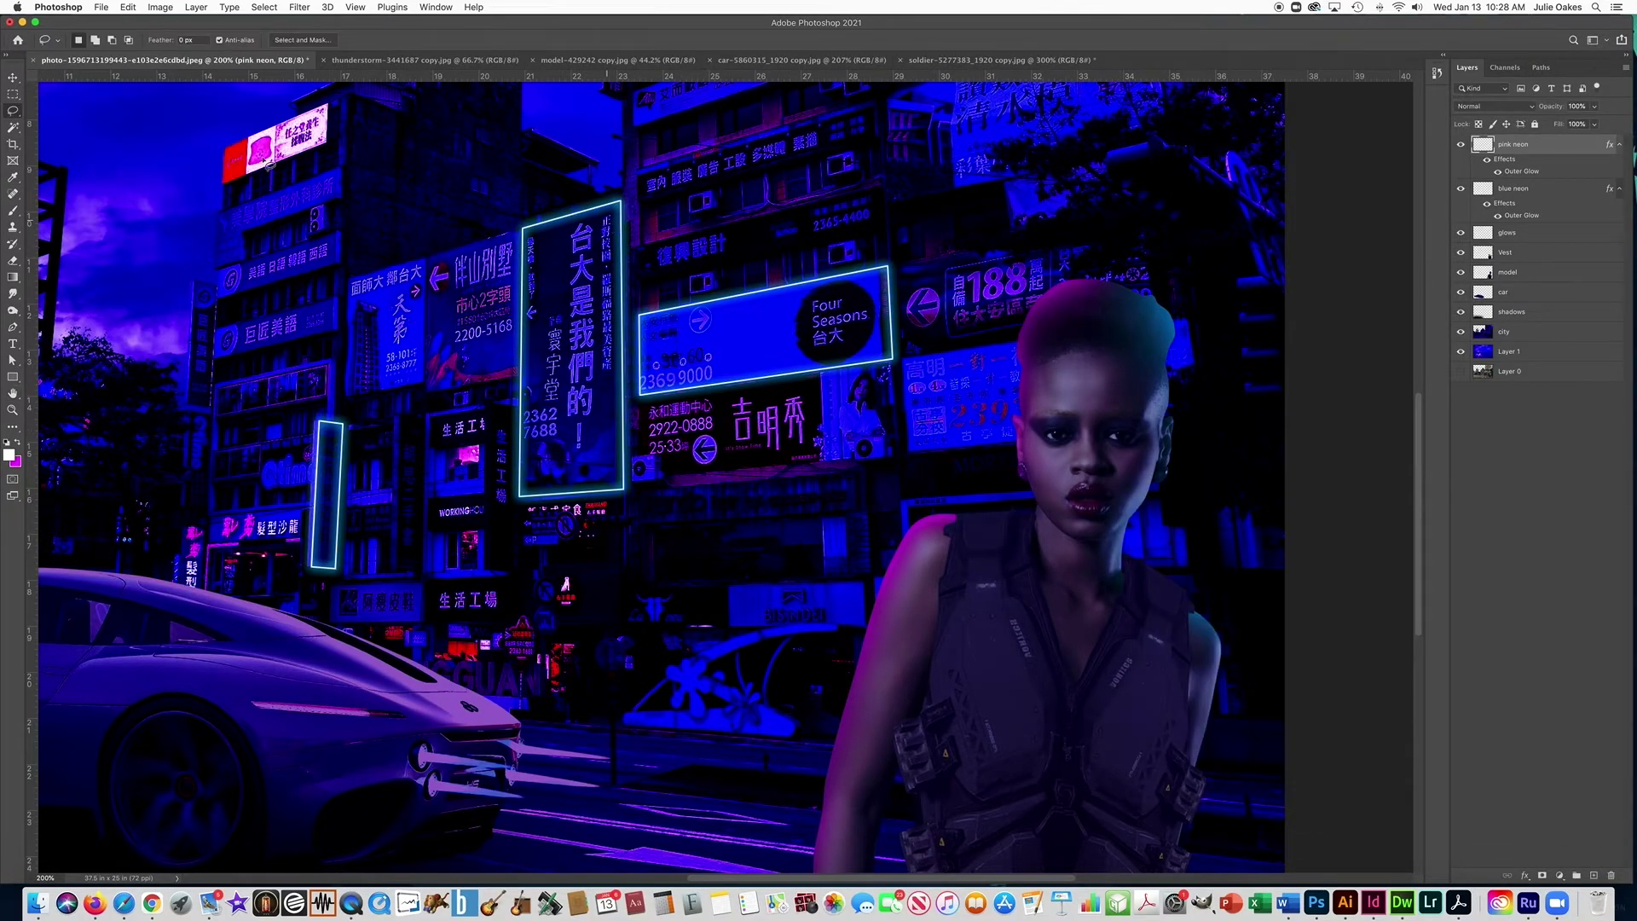
- Lasso the long, thin sign above the Four Seasons billboard, stroke it in white on the pink neon layer, and deselect
{"action": "left_click", "coordinate": [21, 110]}
{"action": "left_click", "coordinate": [636, 248], "text": "alt"}
{"action": "left_click", "coordinate": [637, 281], "text": "alt"}
{"action": "left_click", "coordinate": [887, 226], "text": "alt"}
{"action": "left_click", "coordinate": [884, 187], "text": "alt"}
{"action": "left_click", "coordinate": [636, 248], "text": "alt"}
{"action": "left_click", "coordinate": [127, 7]}
{"action": "left_click", "coordinate": [152, 205]}
{"action": "key", "text": "Return"}
{"action": "key", "text": "super+d"}
- Lasso the narrow vertical sign on the left building's outer edge, stroke it in white on the pink neon layer, and deselect
{"action": "left_click_drag", "start_coordinate": [188, 290], "coordinate": [293, 284]}
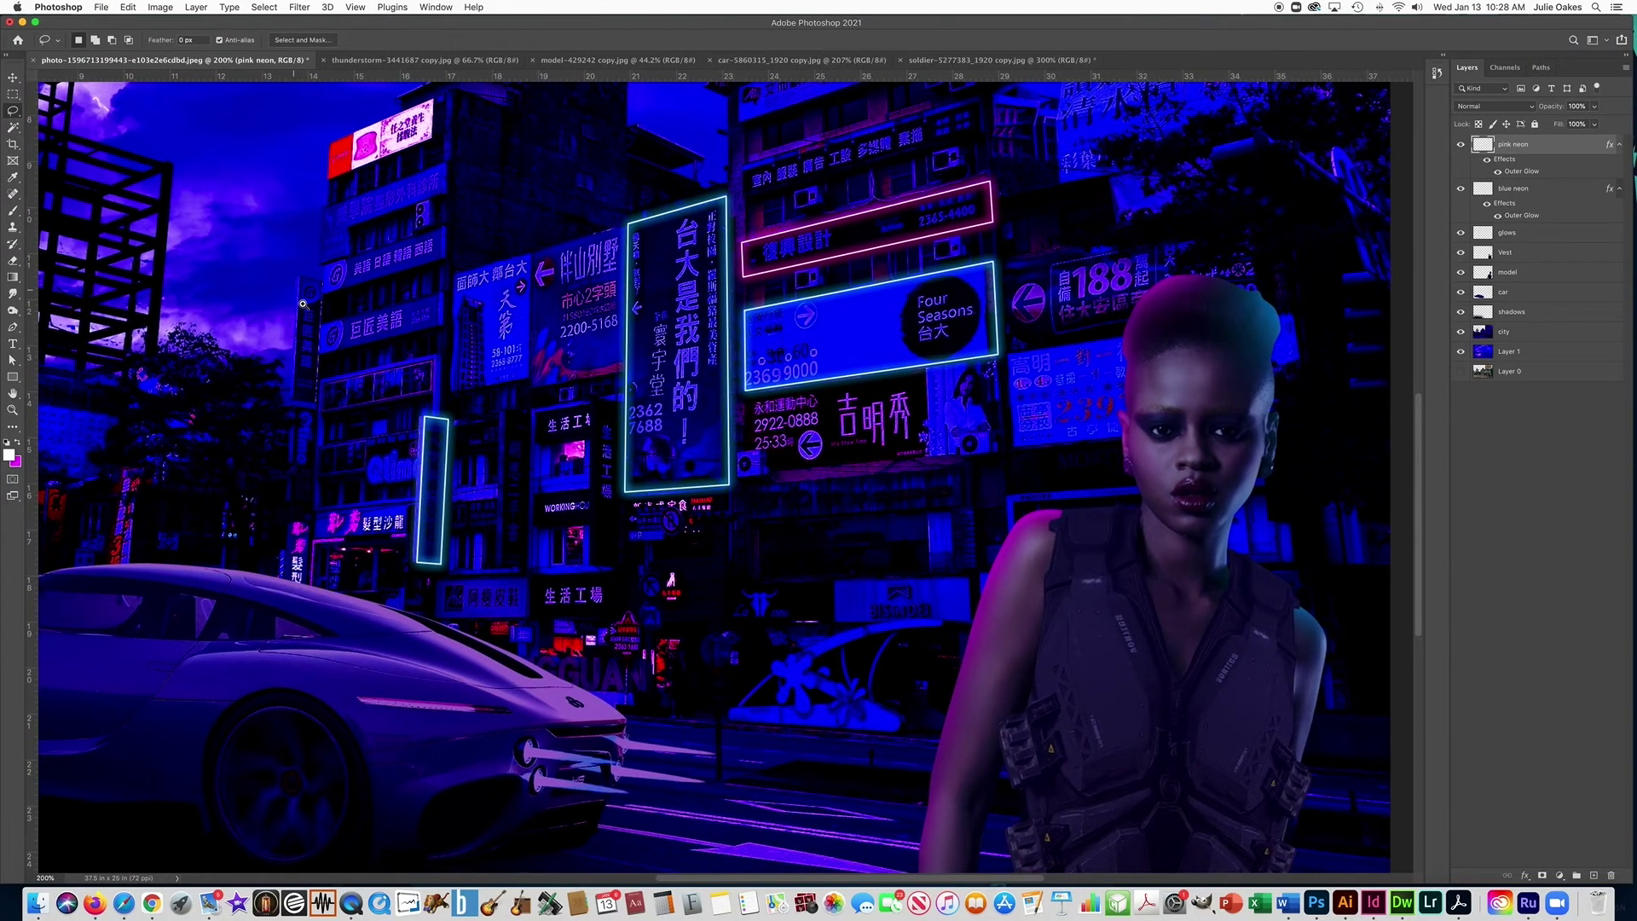
{"action": "scroll", "coordinate": [302, 303], "scroll_direction": "up", "scroll_amount": 1}
{"action": "left_click", "coordinate": [297, 263], "text": "alt"}
{"action": "left_click", "coordinate": [286, 446], "text": "alt"}
{"action": "left_click", "coordinate": [320, 450], "text": "alt"}
{"action": "left_click", "coordinate": [334, 267], "text": "alt"}
{"action": "left_click", "coordinate": [297, 262], "text": "alt"}
{"action": "left_click", "coordinate": [127, 7]}
{"action": "left_click", "coordinate": [146, 218]}
{"action": "key", "text": "Return"}
{"action": "key", "text": "super+d"}
- Lasso the slanted horizontal panel midway up the left building, stroke it in white on the pink neon layer, and deselect
{"action": "left_click", "coordinate": [332, 421], "text": "alt"}
{"action": "left_click", "coordinate": [332, 464], "text": "alt"}
{"action": "left_click", "coordinate": [495, 434], "text": "alt"}
{"action": "left_click", "coordinate": [496, 388], "text": "alt"}
{"action": "left_click", "coordinate": [333, 422], "text": "alt"}
{"action": "left_click", "coordinate": [127, 7]}
{"action": "left_click", "coordinate": [151, 217]}
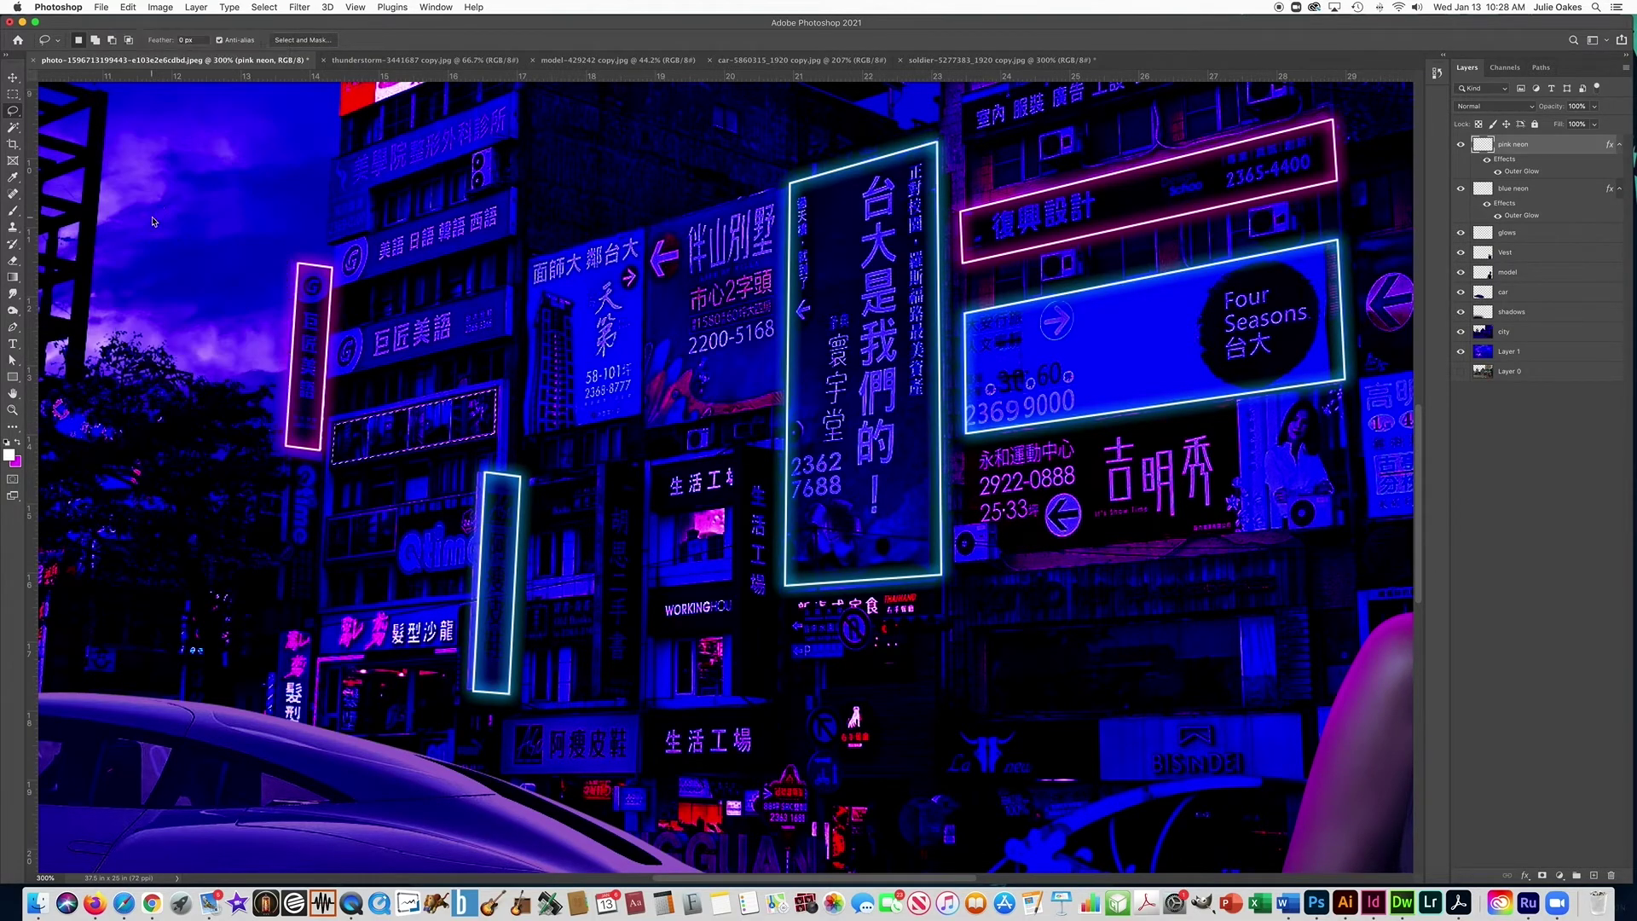
{"action": "key", "text": "Return"}
{"action": "key", "text": "super+d"}
- Set the brush to about 3 px with 100% hardness, test it with a wavy freehand neon line, and undo the line
{"action": "left_click", "coordinate": [13, 211]}
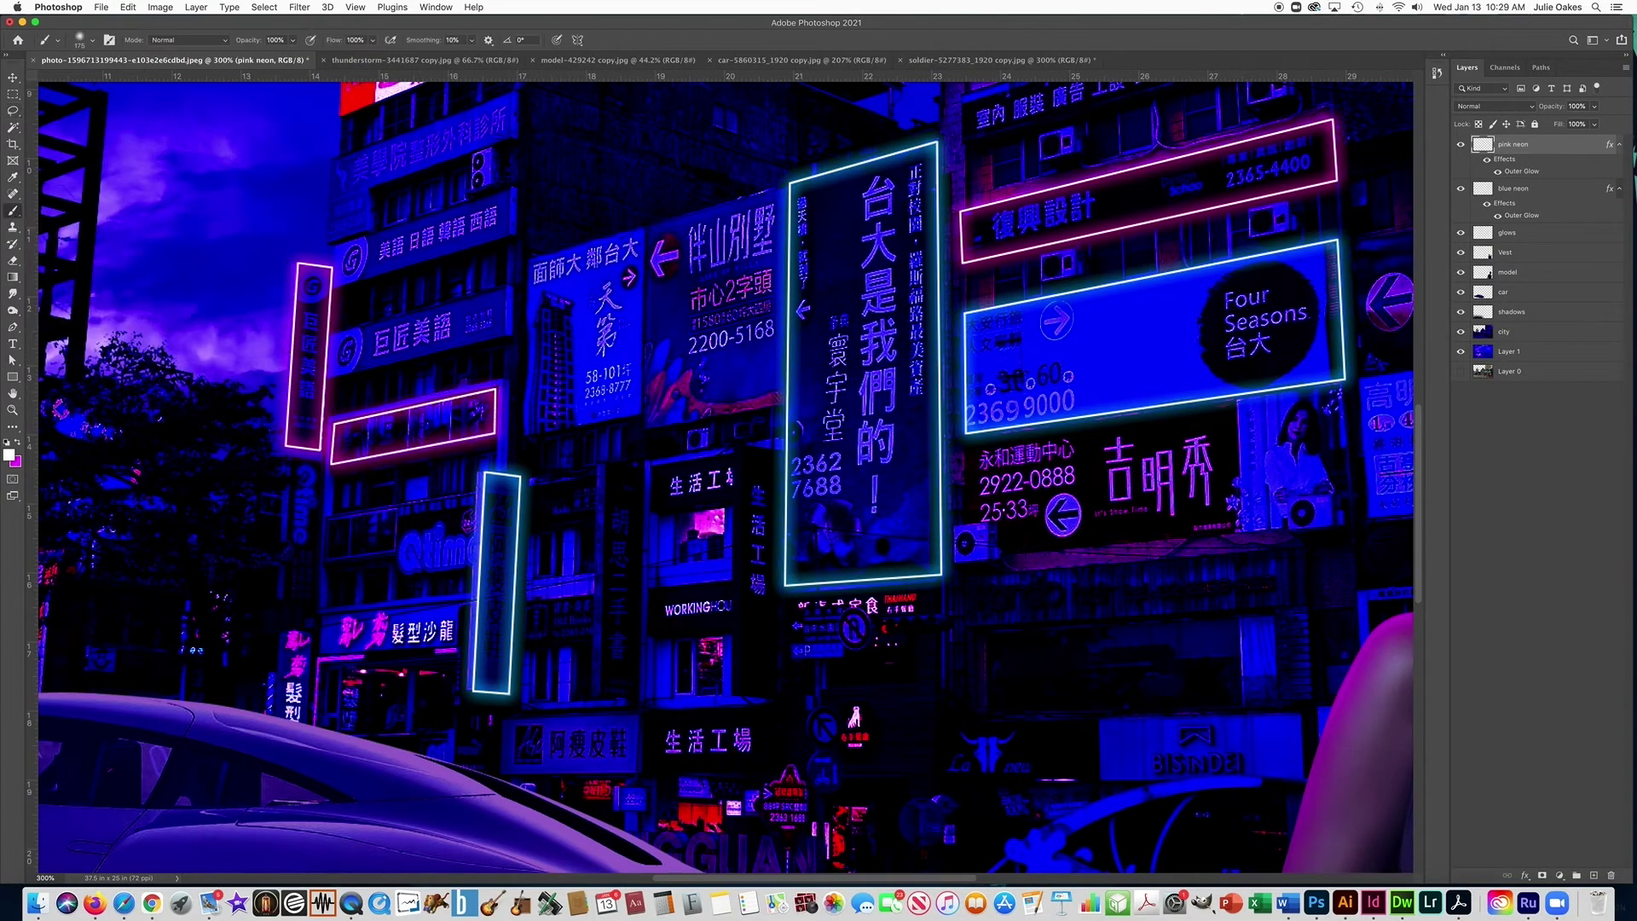
{"action": "left_click", "coordinate": [92, 40]}
{"action": "left_click_drag", "start_coordinate": [75, 111], "coordinate": [222, 107]}
{"action": "left_click_drag", "start_coordinate": [120, 81], "coordinate": [81, 82]}
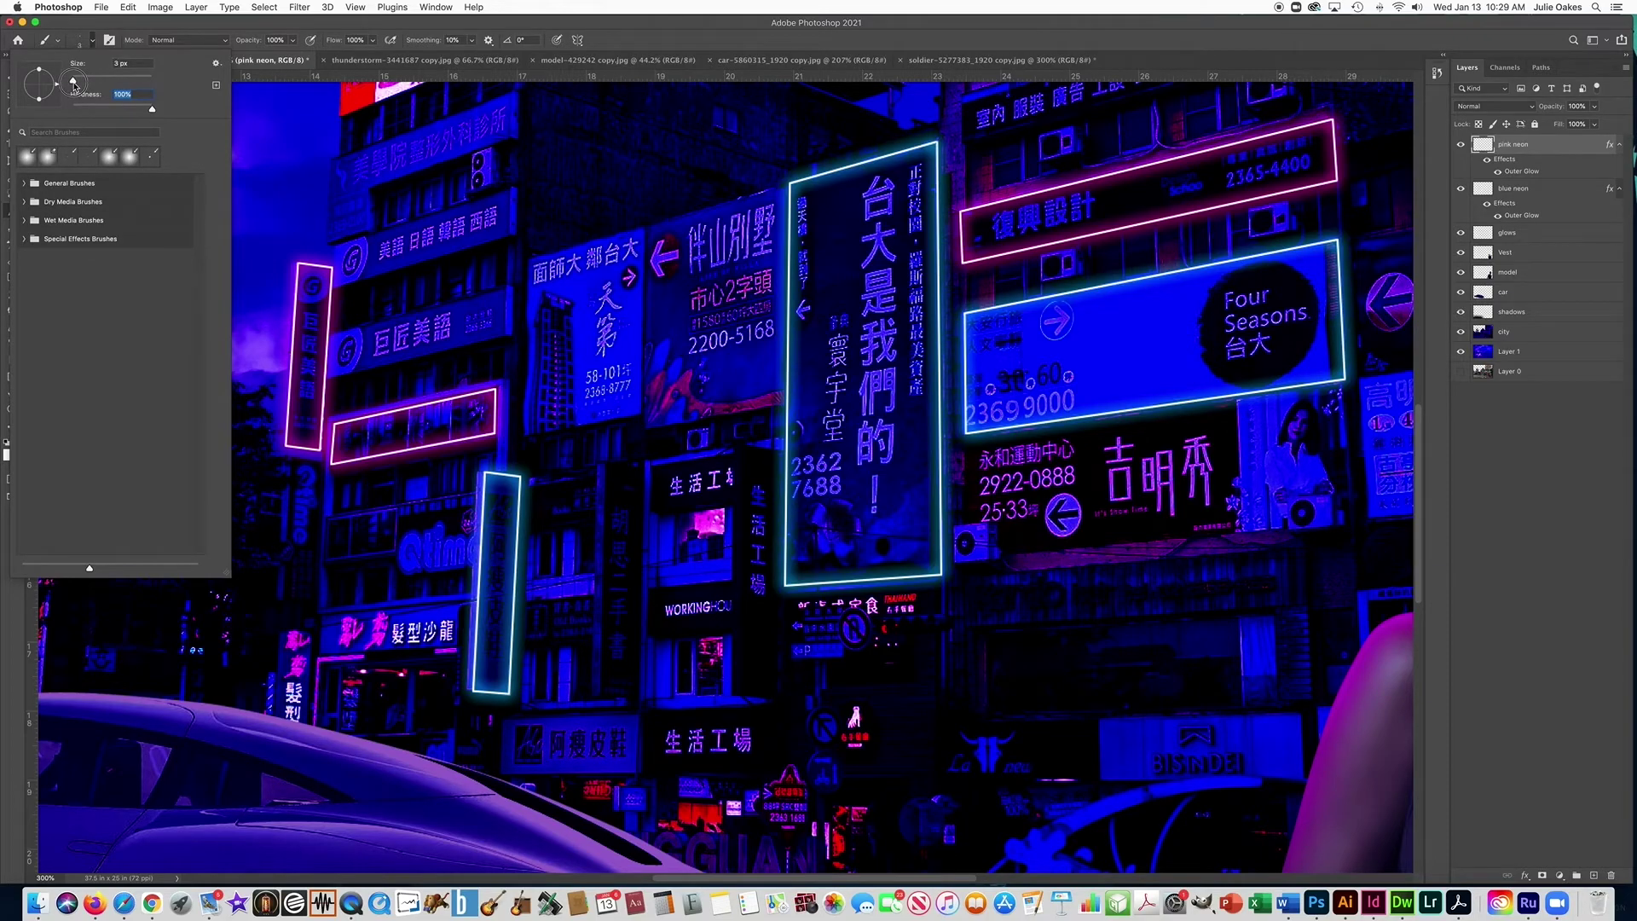
{"action": "left_click_drag", "start_coordinate": [73, 85], "coordinate": [73, 81]}
{"action": "key", "text": "Return"}
{"action": "mouse_move", "coordinate": [656, 182]}
{"action": "left_mouse_down"}
{"action": "mouse_move", "coordinate": [576, 322]}
{"action": "mouse_move", "coordinate": [709, 362]}
{"action": "mouse_move", "coordinate": [745, 430]}
{"action": "mouse_move", "coordinate": [690, 621]}
{"action": "mouse_move", "coordinate": [768, 683]}
{"action": "left_mouse_up"}
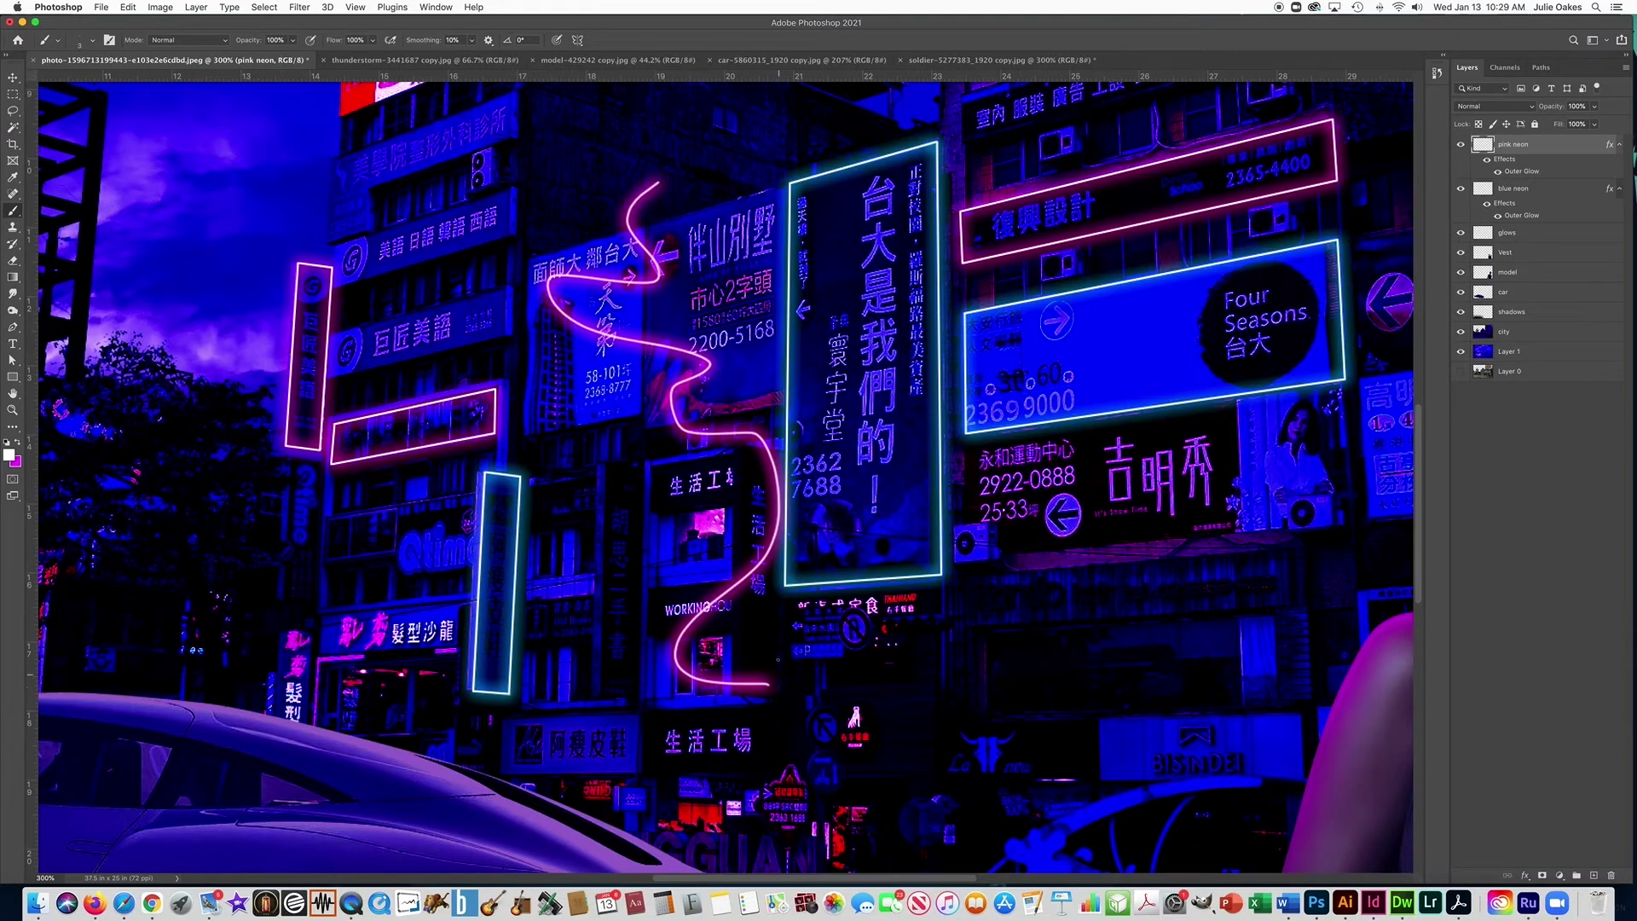
{"action": "key", "text": "super+z"}
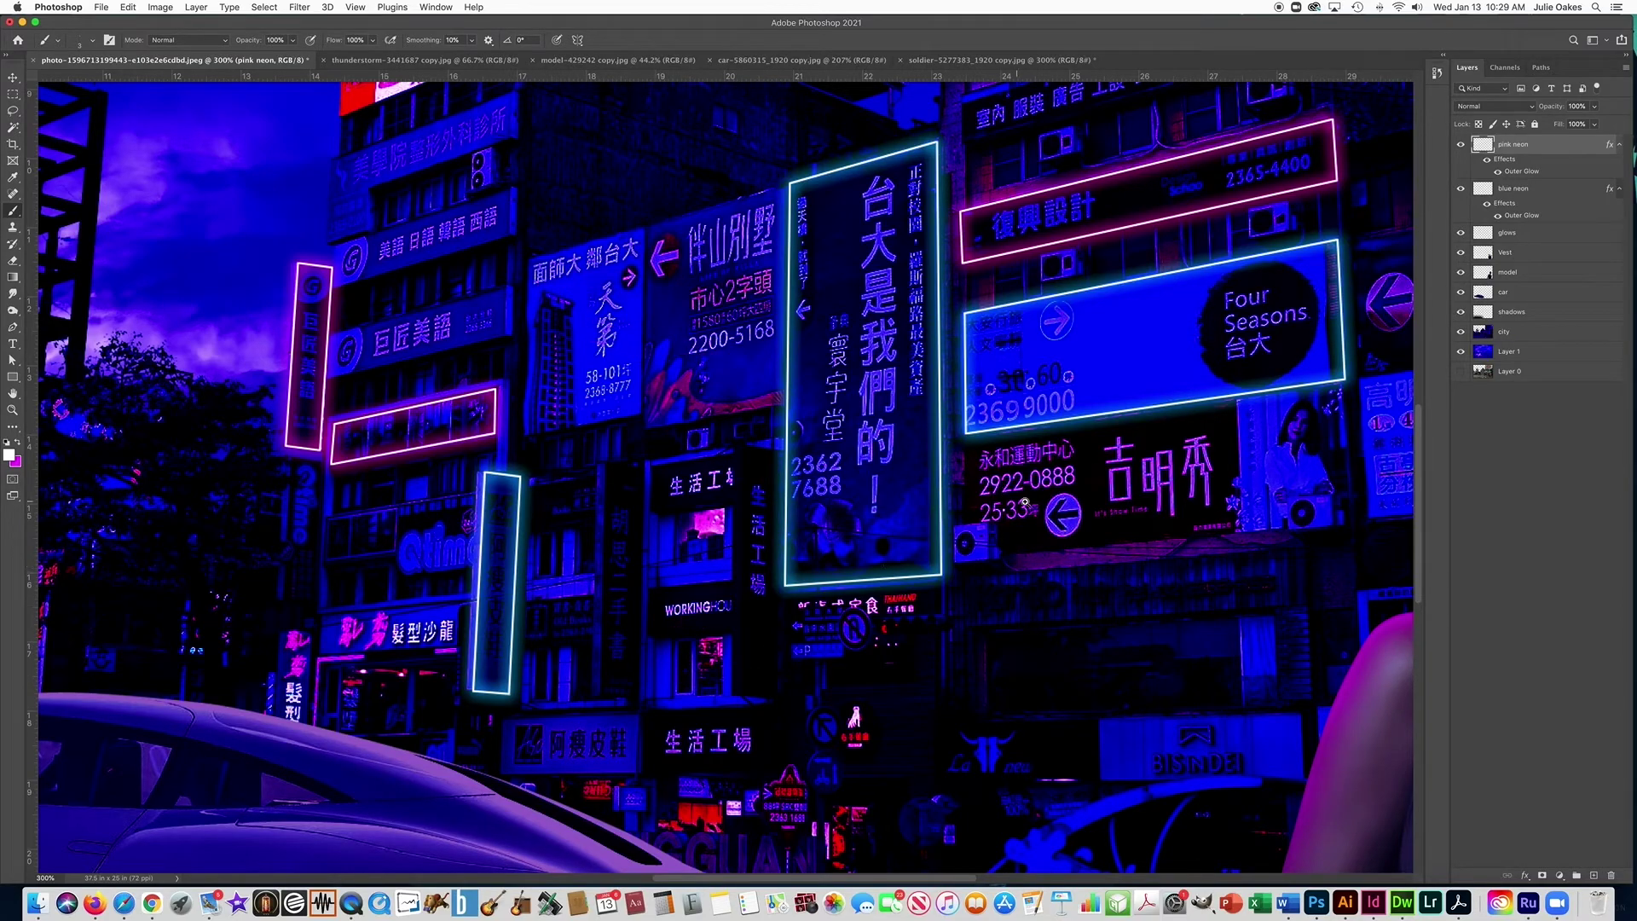
- Trace the large 吉明秀 characters on the dark sign below the Four Seasons billboard with freehand brush strokes in pink neon
{"action": "left_click", "coordinate": [1120, 495], "text": "super"}
{"action": "left_click", "coordinate": [1120, 494], "text": "super"}
{"action": "mouse_move", "coordinate": [1121, 493]}
{"action": "left_mouse_down"}
{"action": "mouse_move", "coordinate": [662, 539]}
{"action": "mouse_move", "coordinate": [662, 495]}
{"action": "mouse_move", "coordinate": [631, 499]}
{"action": "mouse_move", "coordinate": [650, 497]}
{"action": "mouse_move", "coordinate": [669, 556]}
{"action": "left_mouse_up"}
{"action": "scroll", "coordinate": [714, 515], "scroll_direction": "up", "scroll_amount": 1}
{"action": "left_click_drag", "start_coordinate": [634, 500], "coordinate": [633, 558]}
{"action": "left_click_drag", "start_coordinate": [669, 496], "coordinate": [670, 556]}
{"action": "mouse_move", "coordinate": [675, 476]}
{"action": "left_mouse_down"}
{"action": "mouse_move", "coordinate": [624, 483]}
{"action": "mouse_move", "coordinate": [621, 457]}
{"action": "left_mouse_up"}
{"action": "left_click_drag", "start_coordinate": [648, 433], "coordinate": [649, 479]}
{"action": "mouse_move", "coordinate": [707, 476]}
{"action": "left_mouse_down"}
{"action": "mouse_move", "coordinate": [714, 516]}
{"action": "mouse_move", "coordinate": [728, 465]}
{"action": "left_mouse_up"}
{"action": "left_click_drag", "start_coordinate": [751, 463], "coordinate": [756, 588]}
{"action": "left_click_drag", "start_coordinate": [751, 492], "coordinate": [729, 496]}
{"action": "left_click_drag", "start_coordinate": [751, 522], "coordinate": [731, 525]}
{"action": "mouse_move", "coordinate": [822, 431]}
{"action": "left_mouse_down"}
{"action": "mouse_move", "coordinate": [777, 443]}
{"action": "mouse_move", "coordinate": [804, 489]}
{"action": "left_mouse_up"}
{"action": "mouse_move", "coordinate": [815, 488]}
{"action": "left_mouse_down"}
{"action": "mouse_move", "coordinate": [792, 492]}
{"action": "mouse_move", "coordinate": [791, 552]}
{"action": "left_mouse_up"}
{"action": "left_click_drag", "start_coordinate": [814, 490], "coordinate": [825, 567]}
{"action": "mouse_move", "coordinate": [834, 499]}
{"action": "left_mouse_down"}
{"action": "mouse_move", "coordinate": [817, 454]}
{"action": "mouse_move", "coordinate": [774, 505]}
{"action": "mouse_move", "coordinate": [830, 447]}
{"action": "left_mouse_up"}
{"action": "left_click_drag", "start_coordinate": [563, 586], "coordinate": [515, 588]}
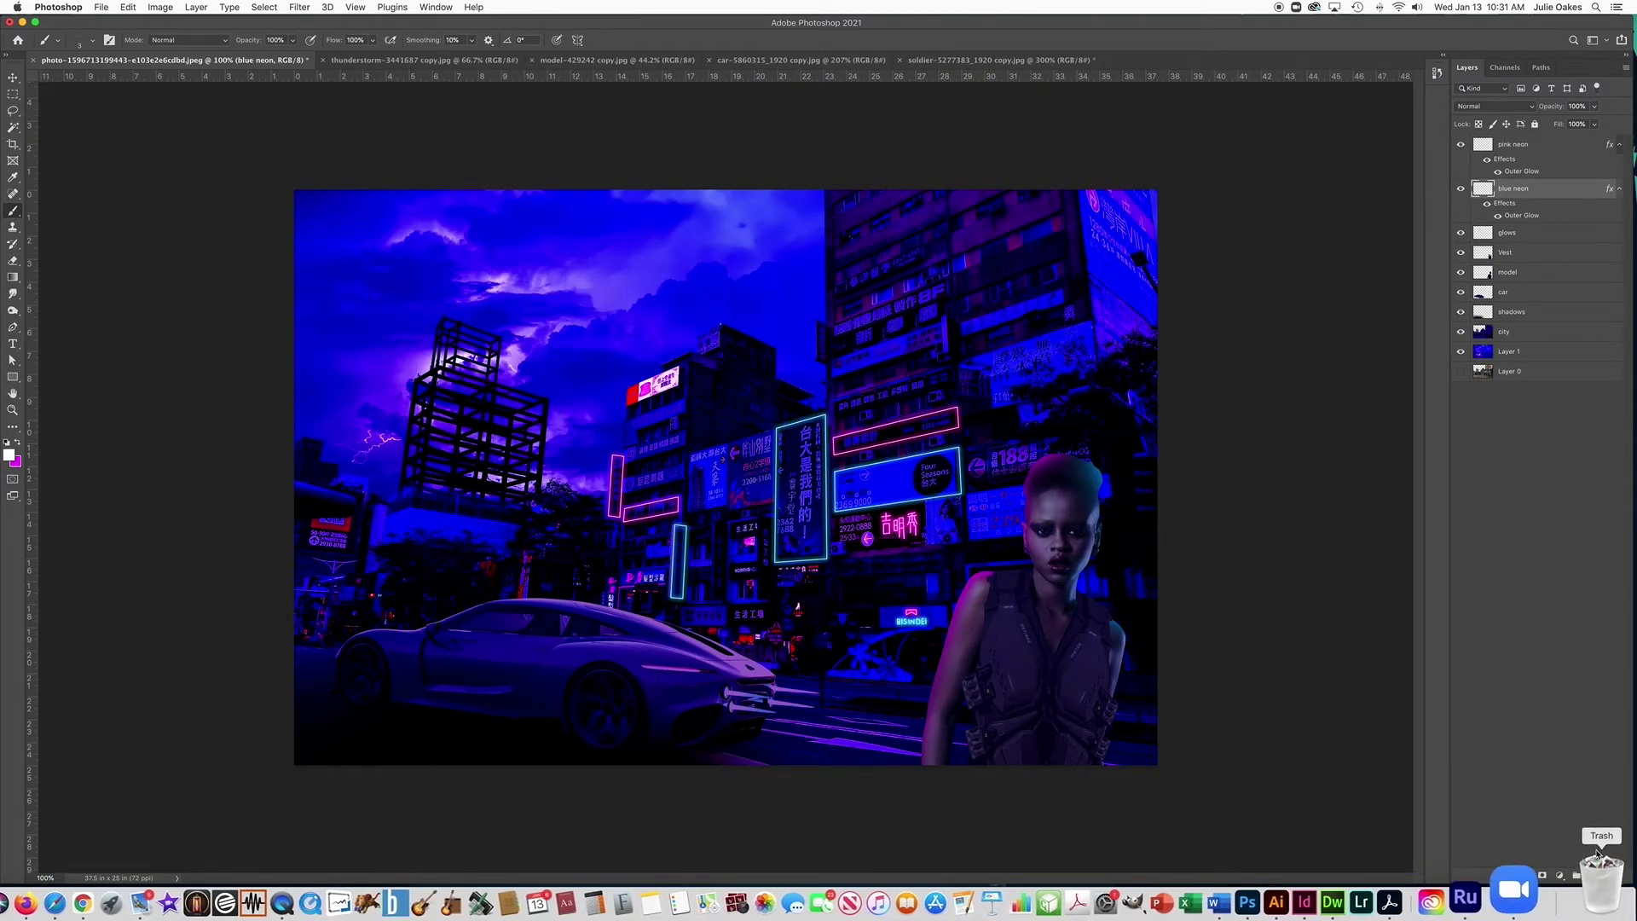
- Add a new layer named "glows" and move it to the top of the layer stack
{"action": "left_click", "coordinate": [1594, 876]}
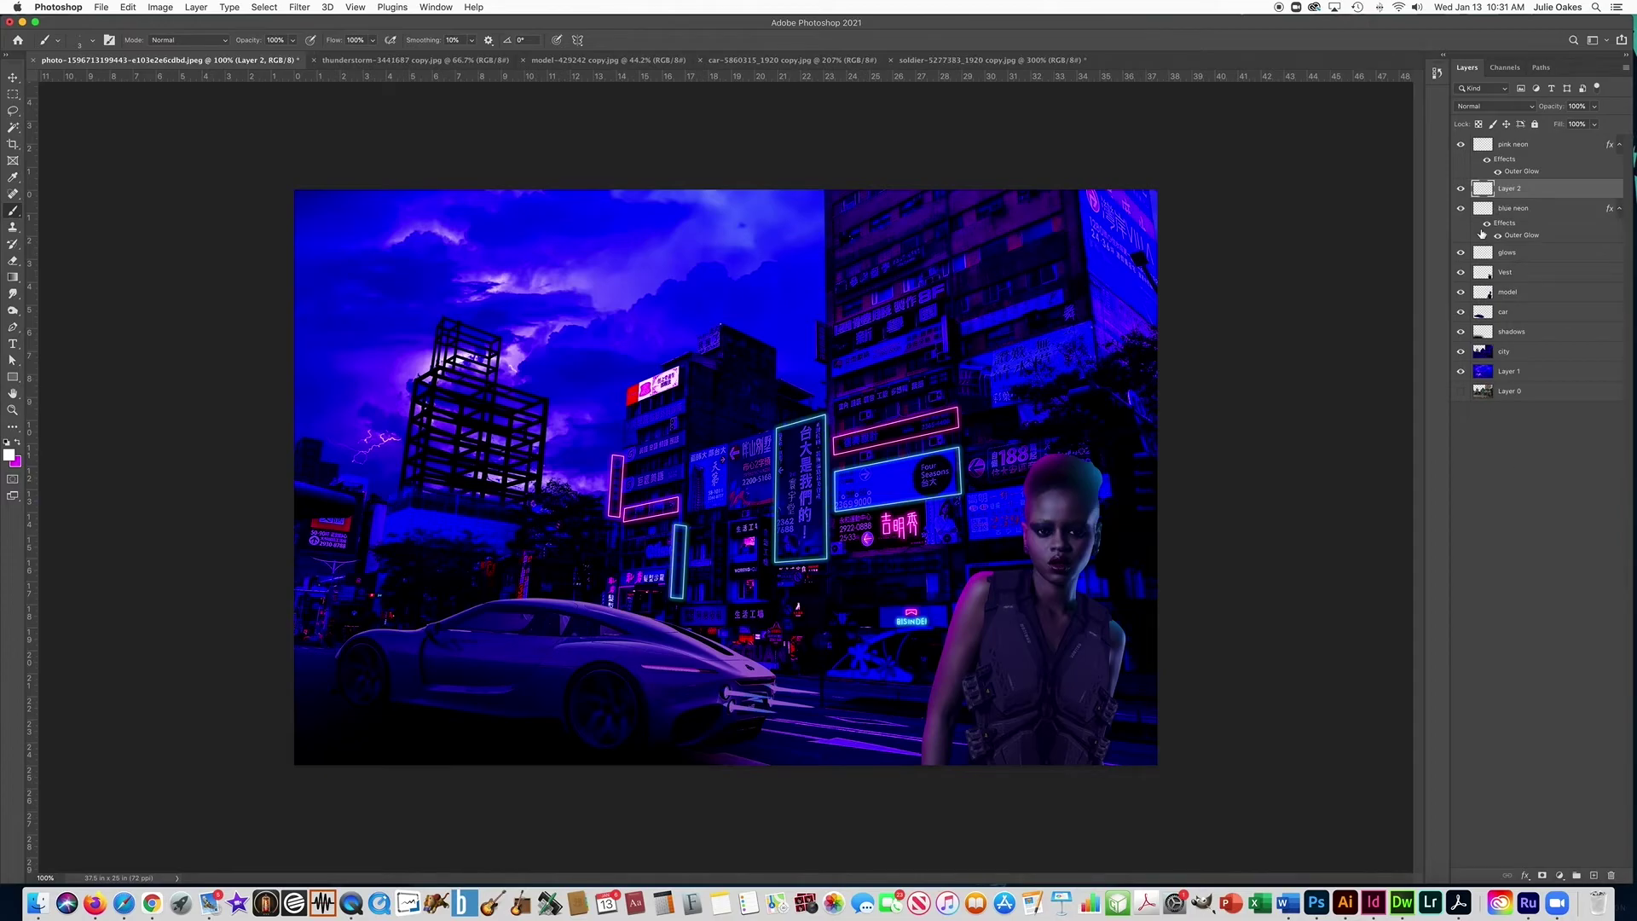
{"action": "double_click", "coordinate": [1506, 192]}
{"action": "type", "text": "glows"}
{"action": "key", "text": "Return"}
{"action": "left_click_drag", "start_coordinate": [1565, 195], "coordinate": [1568, 137]}
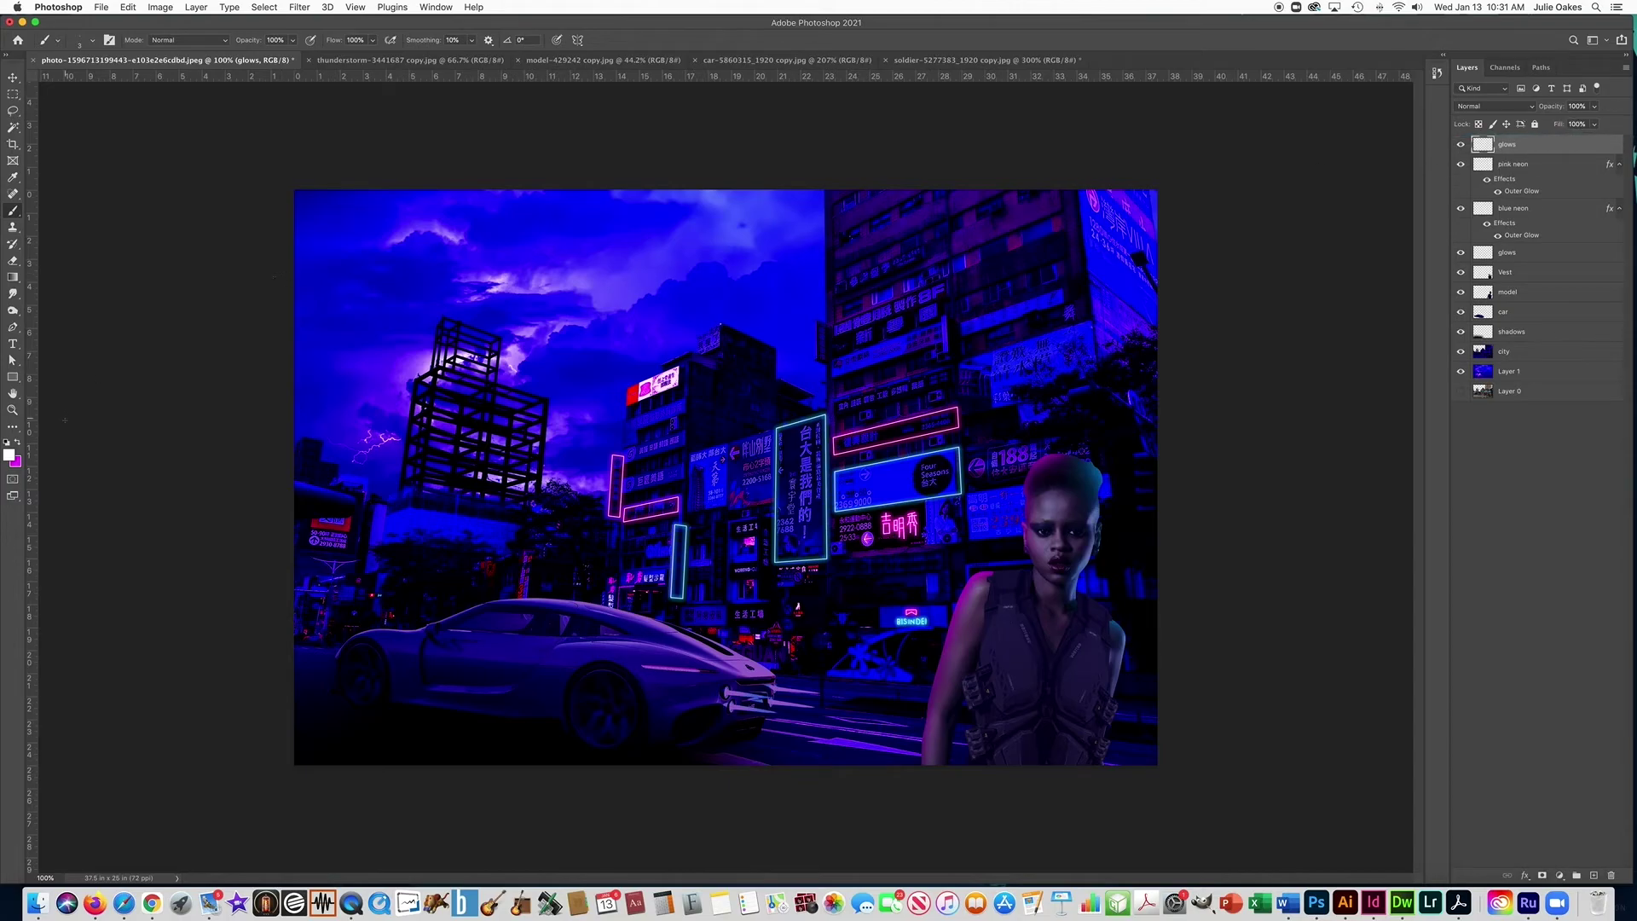
- Prepare a large, soft magenta brush at 12% opacity for painting on the top glows layer
{"action": "left_click", "coordinate": [18, 442]}
{"action": "left_click", "coordinate": [291, 41]}
{"action": "left_click_drag", "start_coordinate": [288, 64], "coordinate": [242, 61]}
{"action": "key", "text": "]"}
{"action": "key", "text": "bracketright"}
{"action": "key", "text": "bracketright"}
{"action": "key", "text": "bracketright"}
{"action": "key", "text": "bracketright"}
{"action": "key", "text": "bracketright"}
{"action": "key", "text": "bracketright"}
{"action": "key", "text": "bracketright"}
{"action": "key", "text": "bracketright"}
{"action": "key", "text": "bracketright"}
{"action": "key", "text": "bracketright"}
{"action": "left_click", "coordinate": [91, 42]}
{"action": "left_click_drag", "start_coordinate": [147, 105], "coordinate": [53, 105]}
{"action": "key", "text": "Return"}
{"action": "key", "text": "bracketright"}
{"action": "key", "text": "bracketright"}
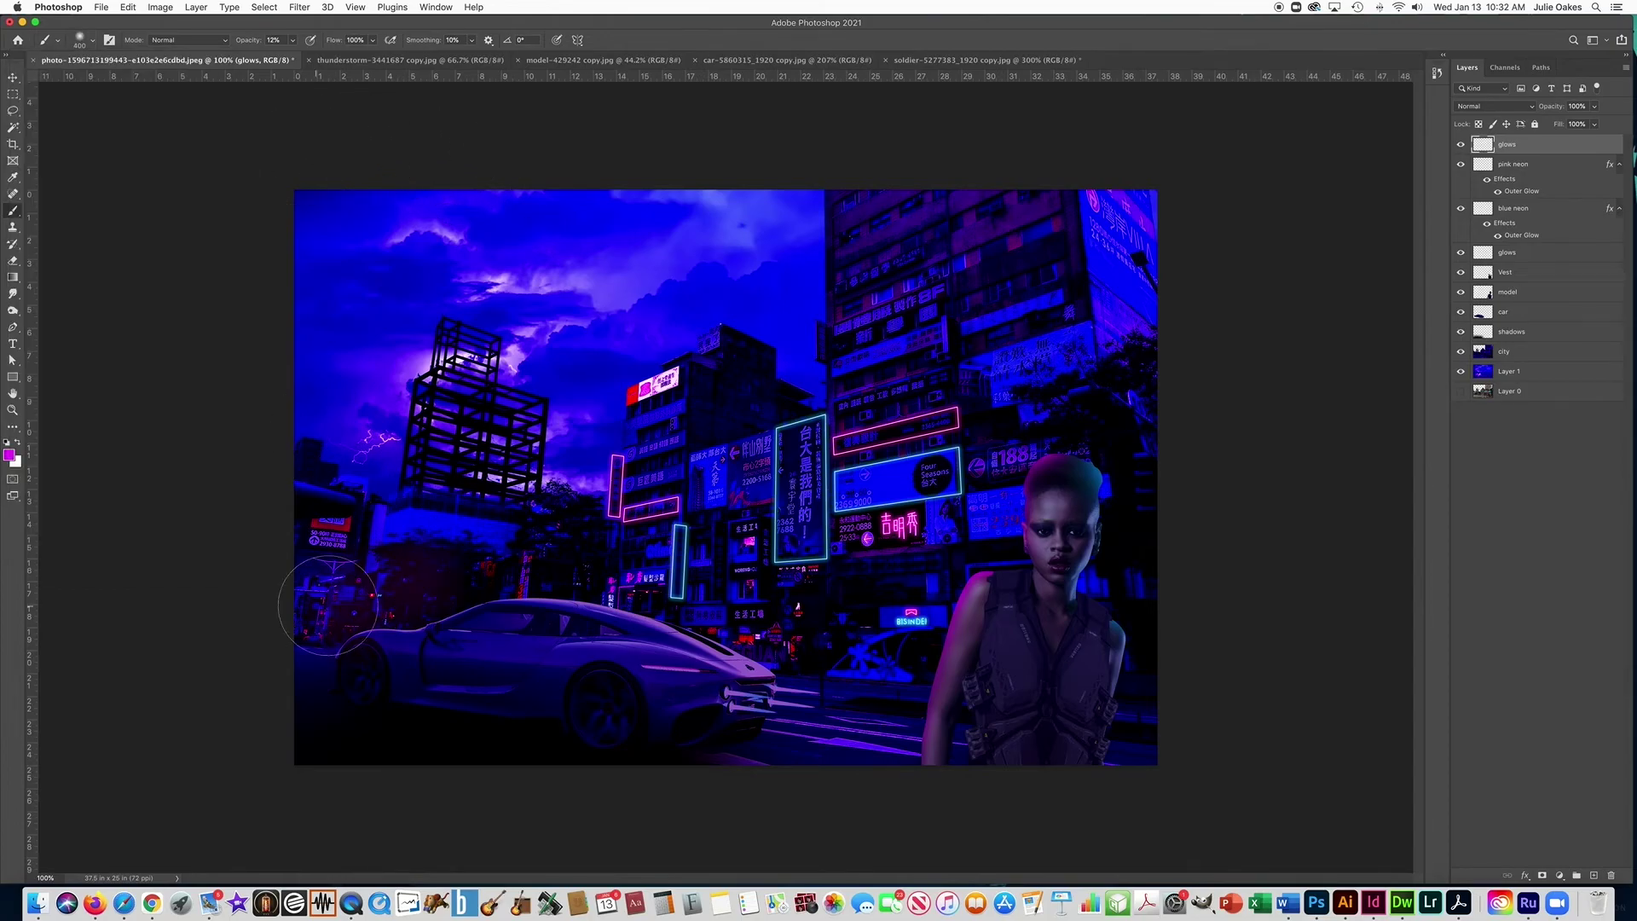
- Switch the paint color to bright blue and dab soft glows around the image edges and the upper part of the tall building
{"action": "key", "text": "x"}
{"action": "left_click", "coordinate": [10, 455]}
{"action": "left_click", "coordinate": [553, 534]}
{"action": "left_click", "coordinate": [701, 522]}
{"action": "left_click", "coordinate": [1181, 597]}
{"action": "left_click", "coordinate": [631, 784]}
{"action": "left_click", "coordinate": [247, 542]}
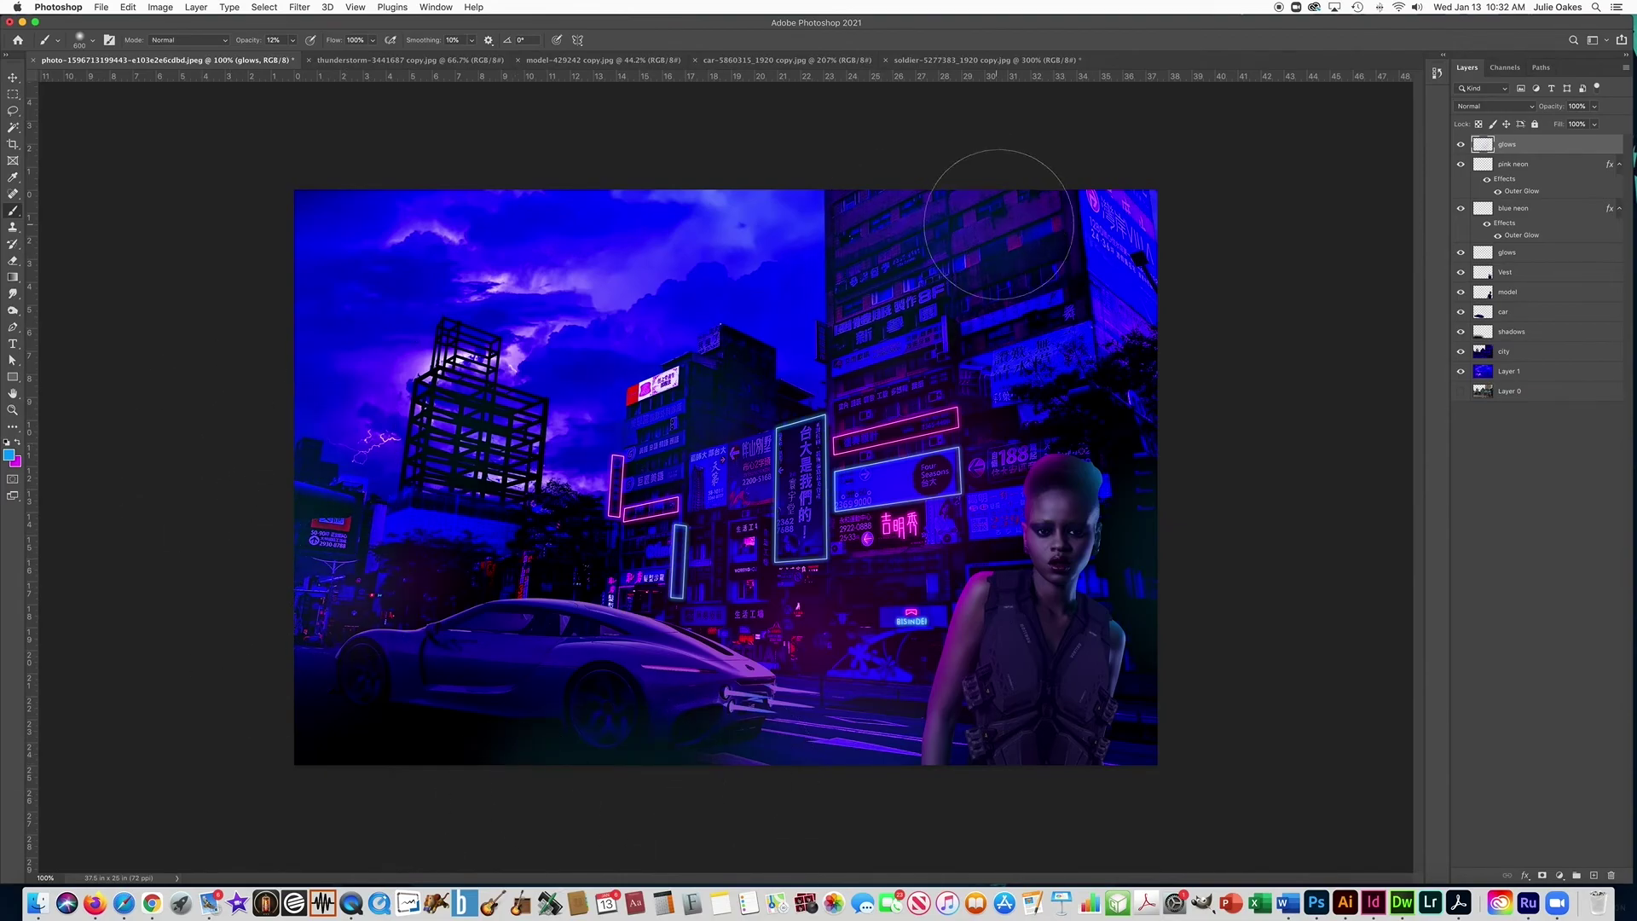
{"action": "left_click", "coordinate": [1057, 220]}
- Create a layer named "car glow" directly beneath the car layer, and switch to a smaller magenta brush
{"action": "left_click", "coordinate": [1532, 311]}
{"action": "left_click", "coordinate": [1593, 875]}
{"action": "double_click", "coordinate": [1514, 310]}
{"action": "type", "text": "car glow"}
{"action": "key", "text": "Return"}
{"action": "key", "text": "x"}
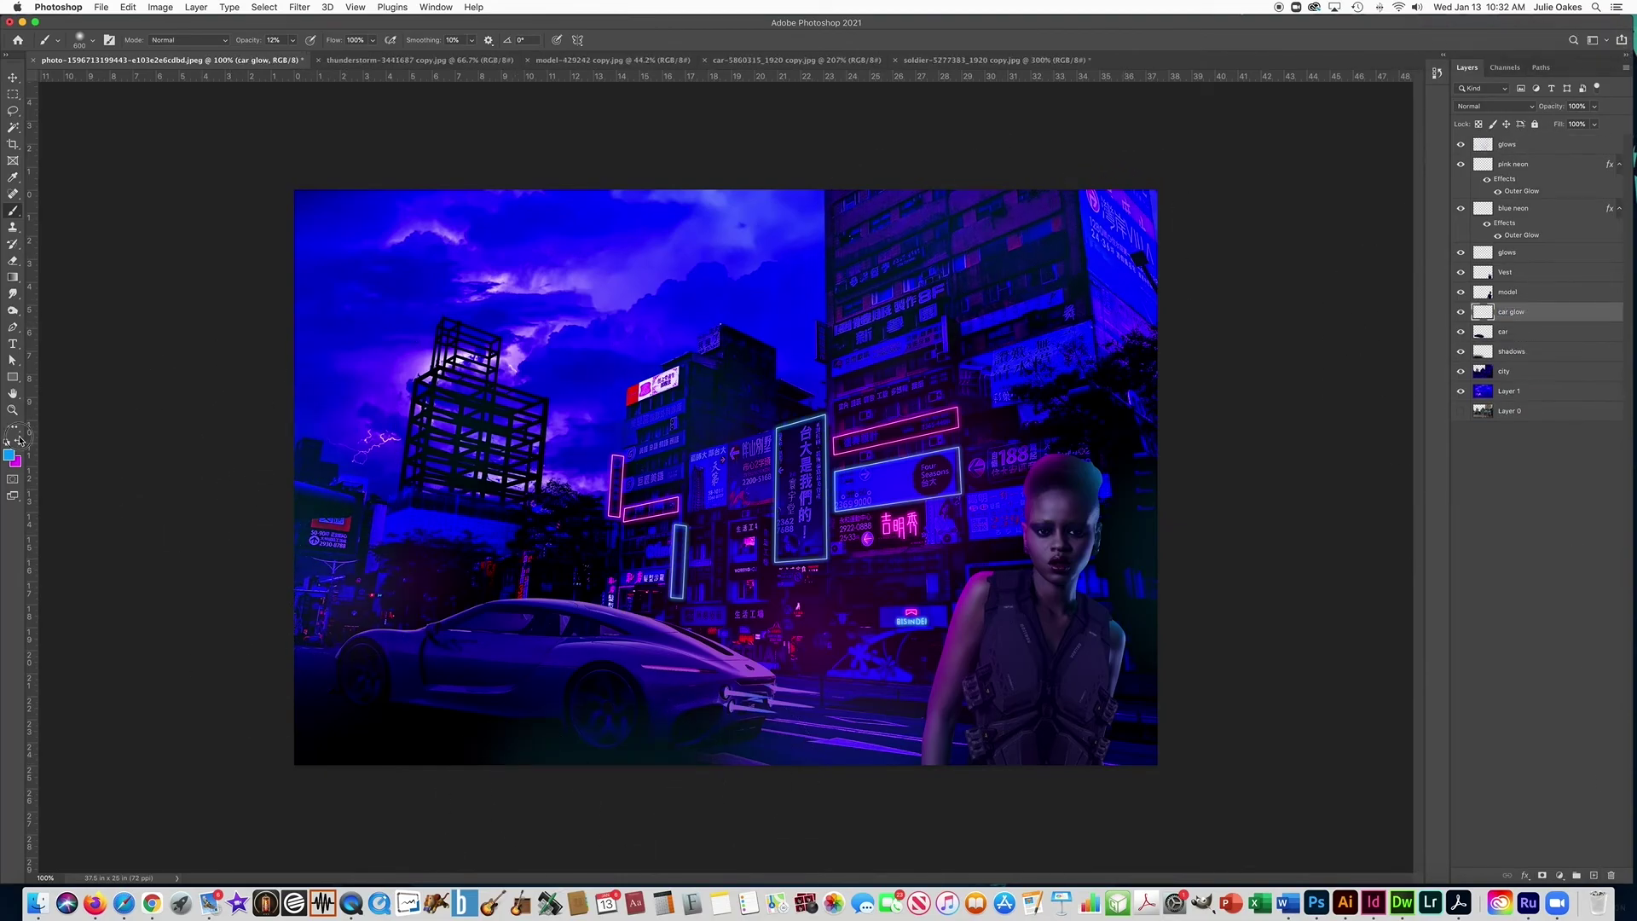
{"action": "key", "text": "bracketleft"}
{"action": "key", "text": "bracketleft"}
{"action": "key", "text": "bracketleft"}
{"action": "key", "text": "bracketleft"}
{"action": "key", "text": "bracketleft"}
{"action": "key", "text": "bracketleft"}
{"action": "left_click_drag", "start_coordinate": [1514, 313], "coordinate": [1515, 343]}
- Paint a magenta underglow beneath the car, strengthening it with a larger brush at 100% opacity
{"action": "left_click_drag", "start_coordinate": [423, 704], "coordinate": [609, 708]}
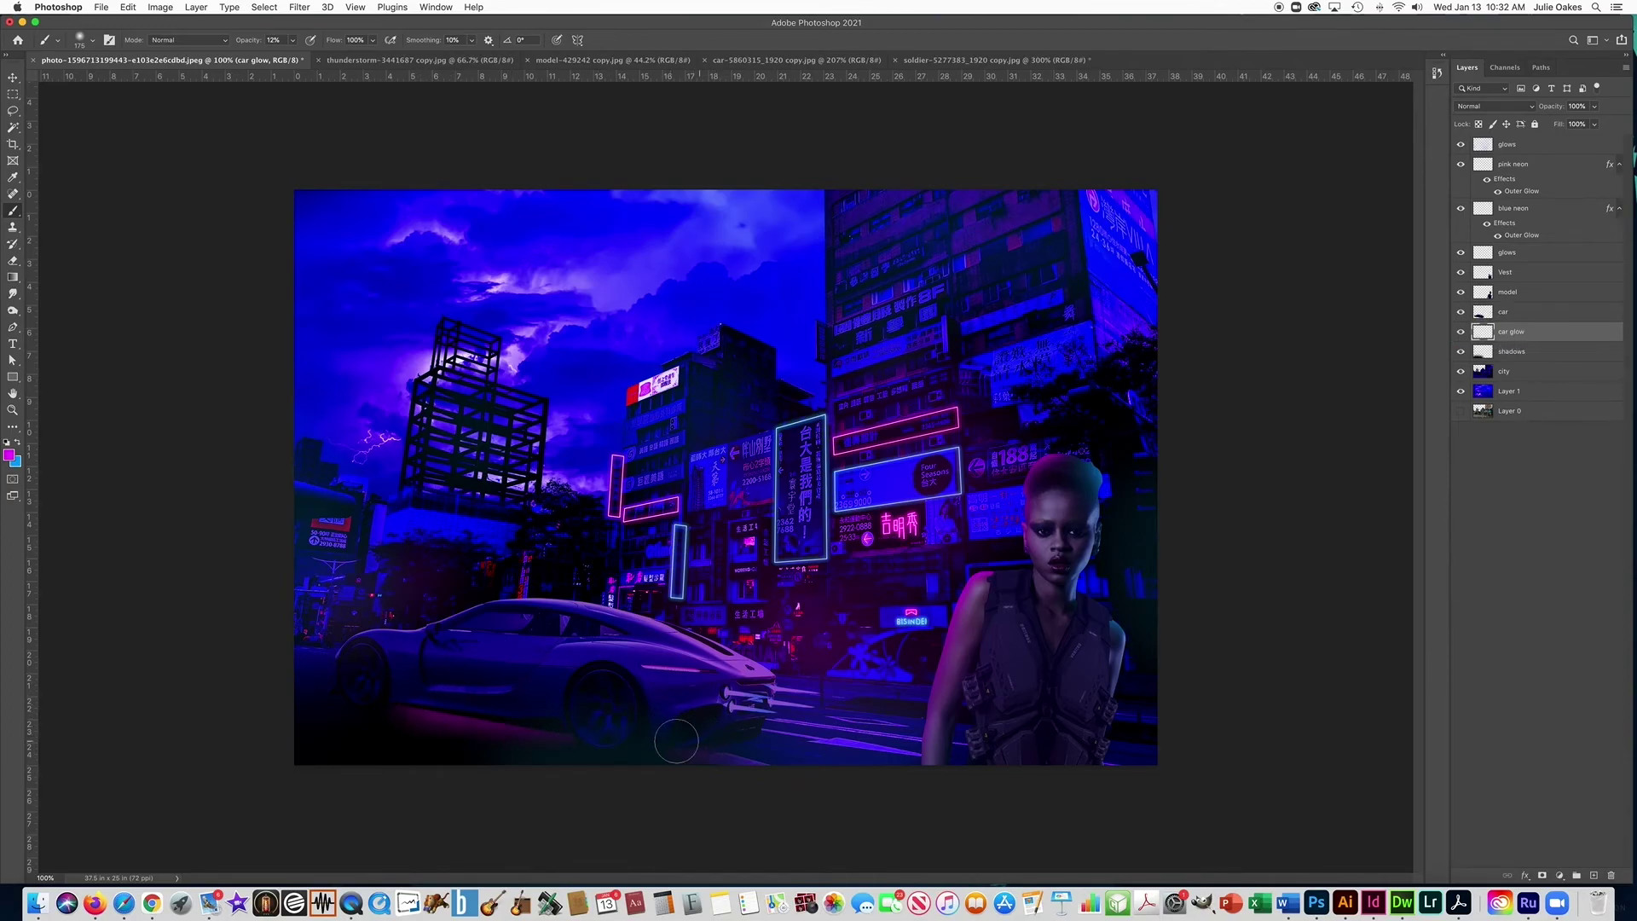
{"action": "key", "text": "bracketright"}
{"action": "key", "text": "0"}
{"action": "left_click", "coordinate": [499, 688]}
{"action": "left_click", "coordinate": [703, 730]}
- Select the car's large side window with straight lasso edges and delete its pixels from the car layer
{"action": "left_click", "coordinate": [597, 650], "text": "super"}
{"action": "left_click", "coordinate": [530, 648], "text": "super"}
{"action": "left_click", "coordinate": [488, 637], "text": "super"}
{"action": "key", "text": "l"}
{"action": "left_click", "coordinate": [394, 584]}
{"action": "left_click", "coordinate": [533, 515]}
{"action": "left_click", "coordinate": [718, 533]}
{"action": "left_click", "coordinate": [708, 564]}
{"action": "left_click", "coordinate": [687, 587]}
{"action": "left_click", "coordinate": [655, 601]}
{"action": "left_click", "coordinate": [560, 598]}
{"action": "left_click", "coordinate": [396, 585]}
{"action": "key", "text": "Delete"}
- Select the car's small rear side window with straight lasso edges and delete its pixels from the car layer
{"action": "left_click", "coordinate": [824, 534]}
{"action": "left_click", "coordinate": [826, 617]}
{"action": "left_click", "coordinate": [864, 541]}
{"action": "left_click", "coordinate": [824, 534]}
{"action": "key", "text": "Delete"}
- Select the car's cut-out window openings with the Magic Wand and add a layer named "window" above the car layer
{"action": "key", "text": "super+1"}
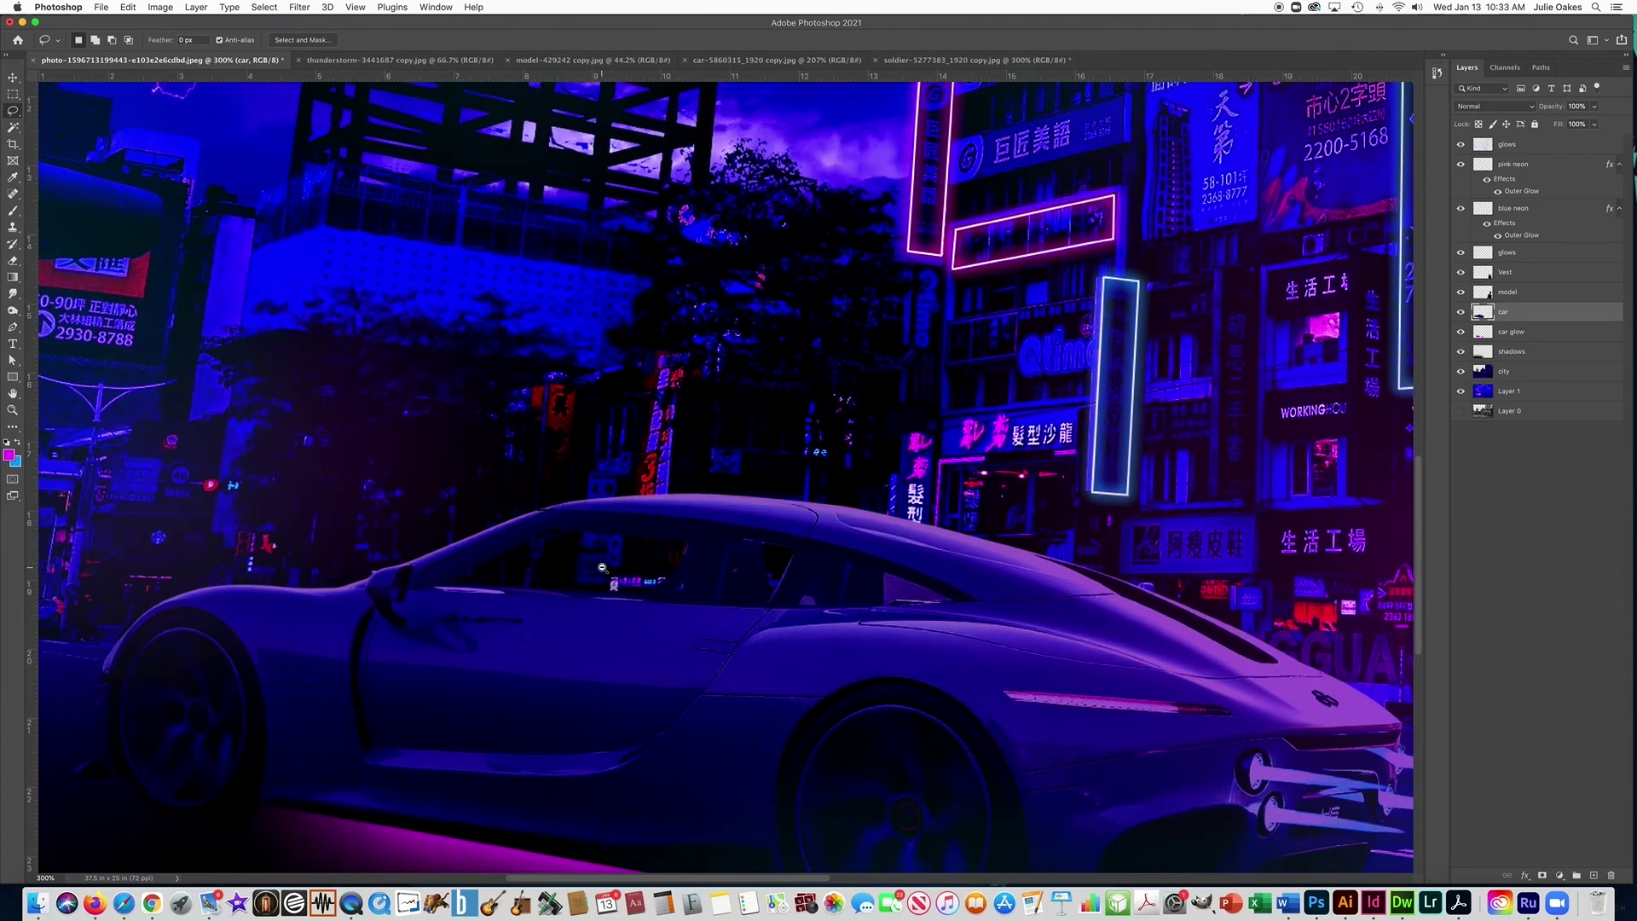
{"action": "key", "text": "w"}
{"action": "left_click", "coordinate": [563, 623], "text": "shift"}
{"action": "left_click", "coordinate": [1593, 875]}
{"action": "double_click", "coordinate": [1507, 312]}
{"action": "type", "text": "window"}
{"action": "key", "text": "Return"}
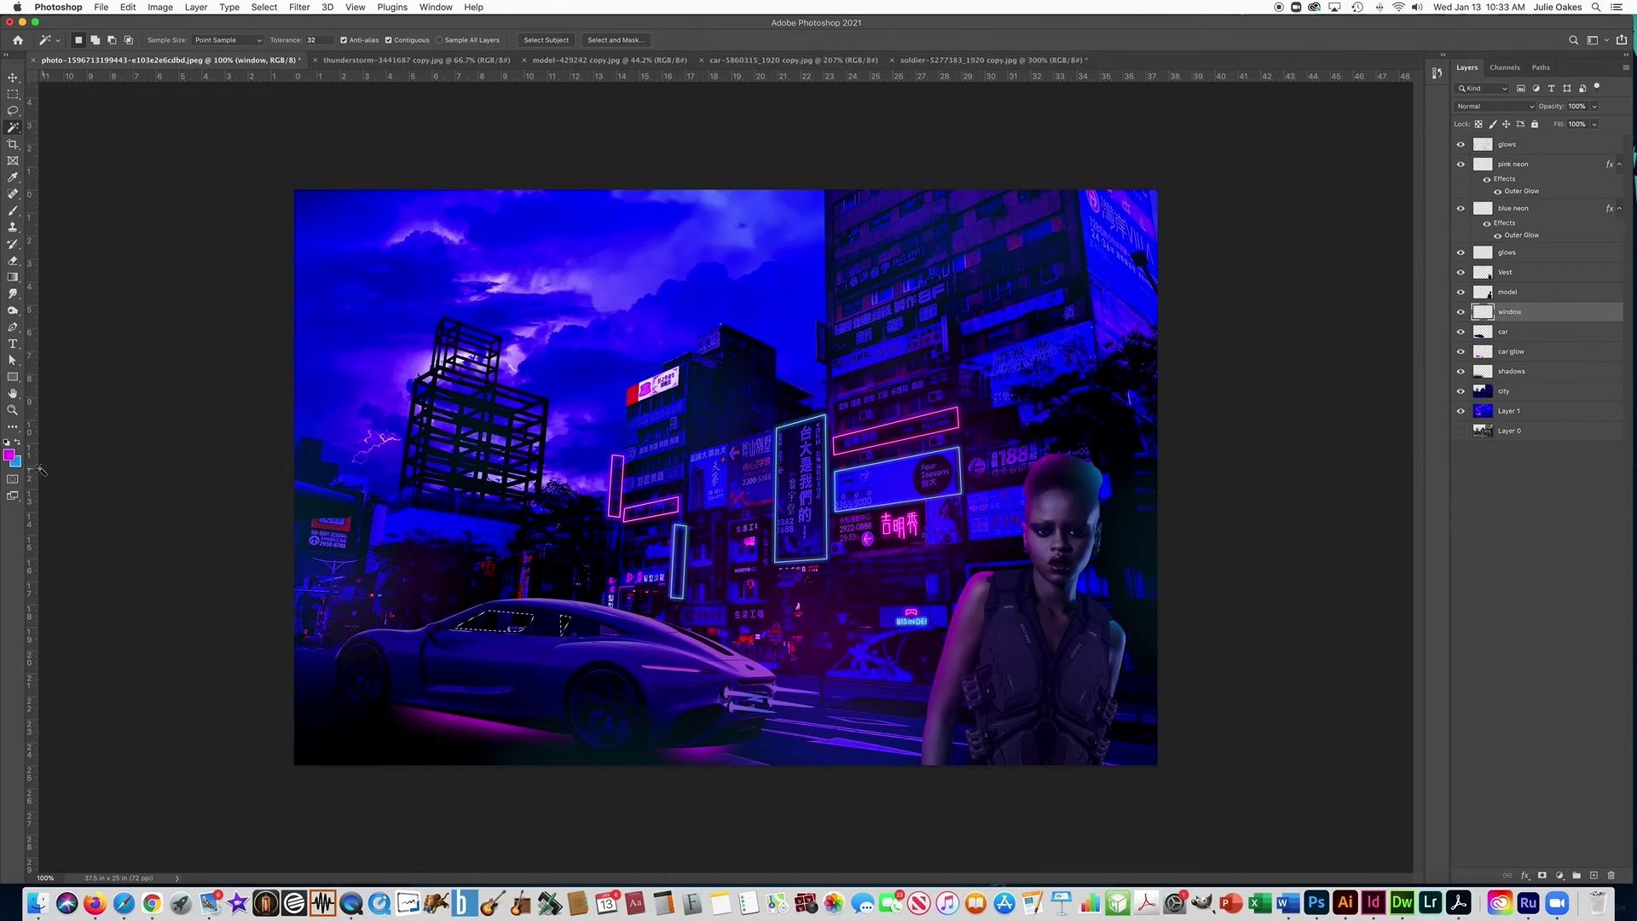
- Fill the selected car window openings on the "window" layer with a solid colour and lower the layer's opacity to almost fully transparent
{"action": "left_click", "coordinate": [127, 6]}
{"action": "left_click", "coordinate": [145, 214]}
{"action": "left_click", "coordinate": [822, 393]}
{"action": "left_click", "coordinate": [805, 493]}
{"action": "left_click", "coordinate": [901, 394]}
{"action": "left_click", "coordinate": [1594, 106]}
{"action": "left_click_drag", "start_coordinate": [1594, 123], "coordinate": [1543, 128]}
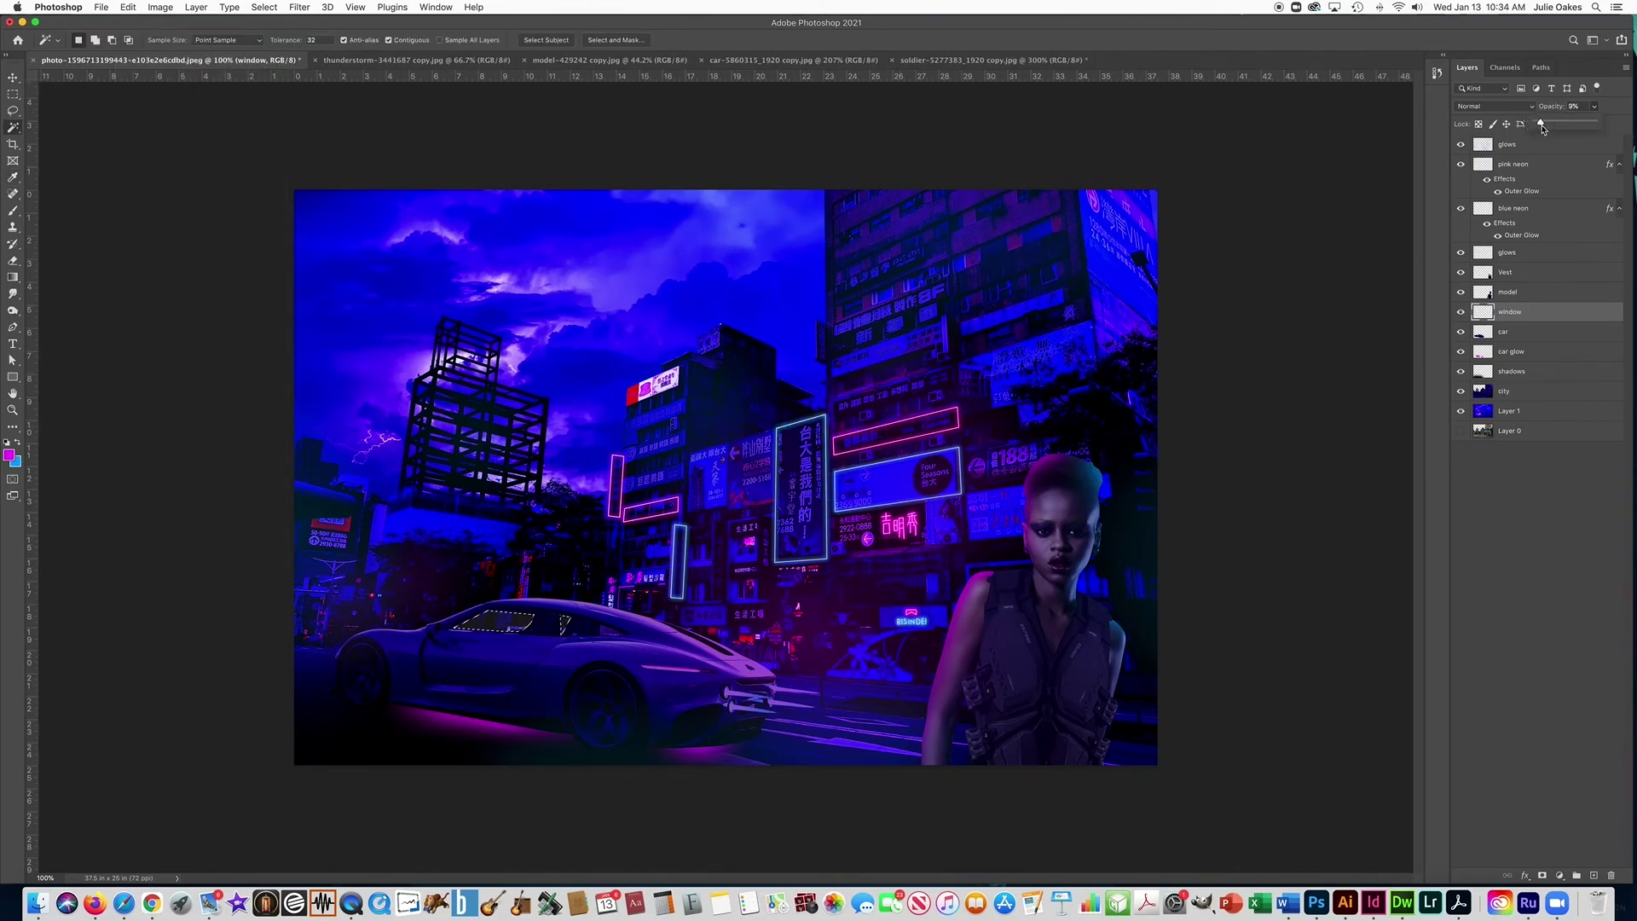